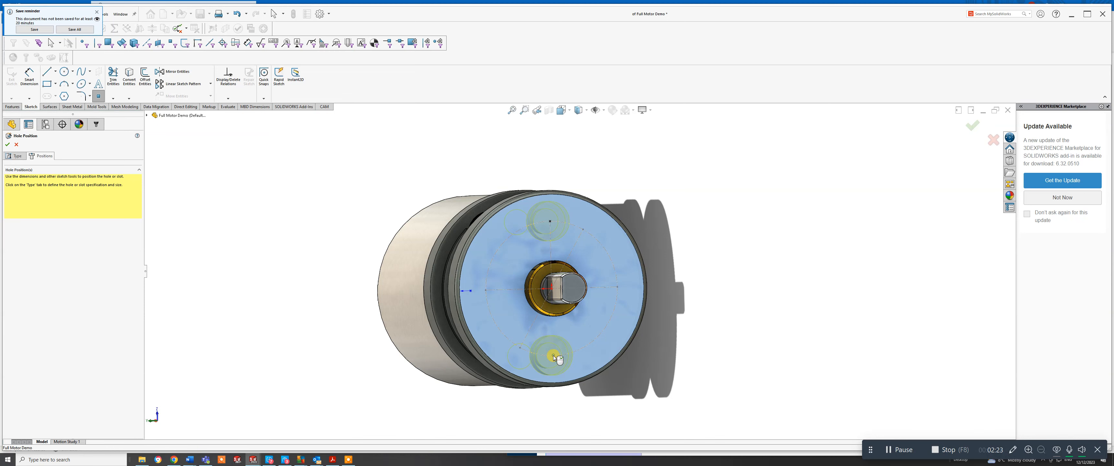
# Finish placing the two M3 socket head counterbore holes above and below the shaft on the front plate.
pyautogui.rightClick(553, 356)
pyautogui.moveTo(554, 356)
pyautogui.mouseDown(button='middle')
pyautogui.moveTo(576, 357)
pyautogui.moveTo(539, 367)
pyautogui.moveTo(602, 361)
pyautogui.moveTo(542, 354)
pyautogui.mouseUp(button='middle')
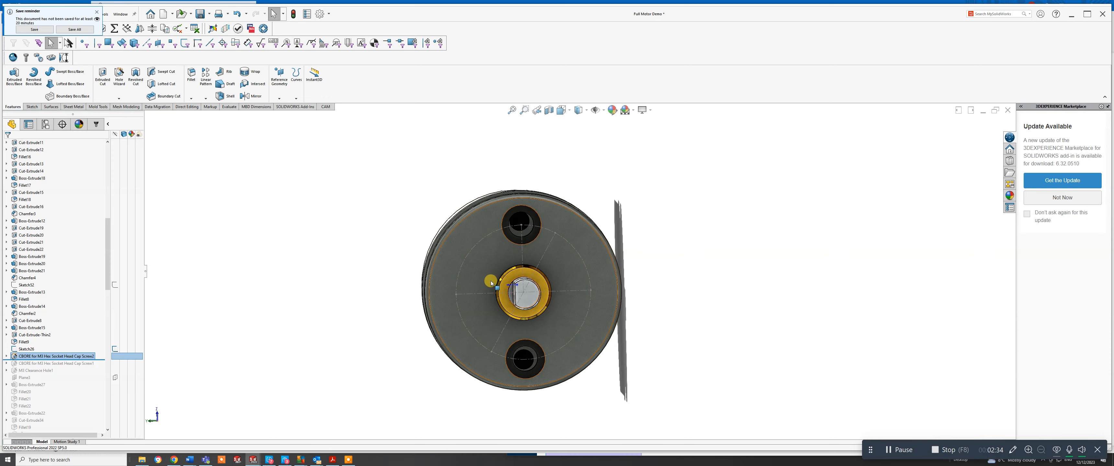
pyautogui.press('space')
pyautogui.click(476, 332)
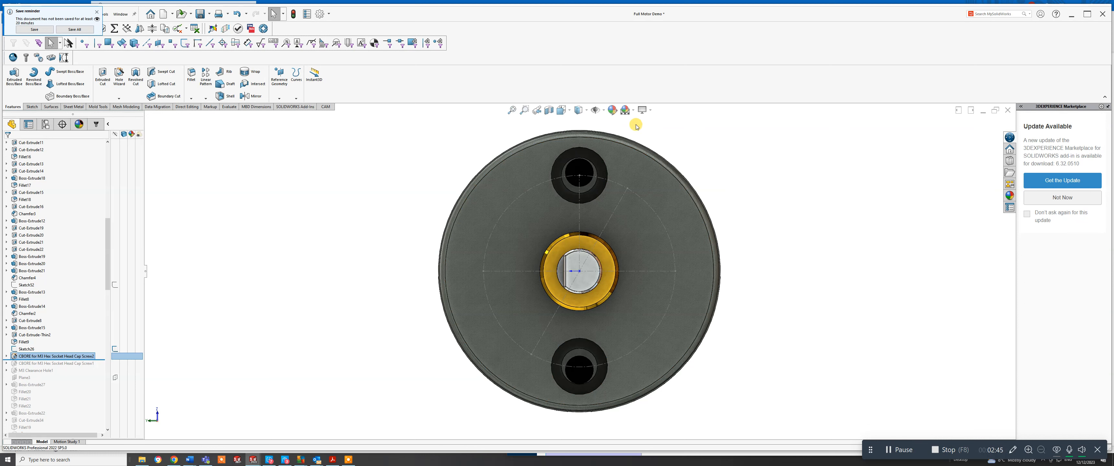
pyautogui.click(652, 114)
pyautogui.click(651, 115)
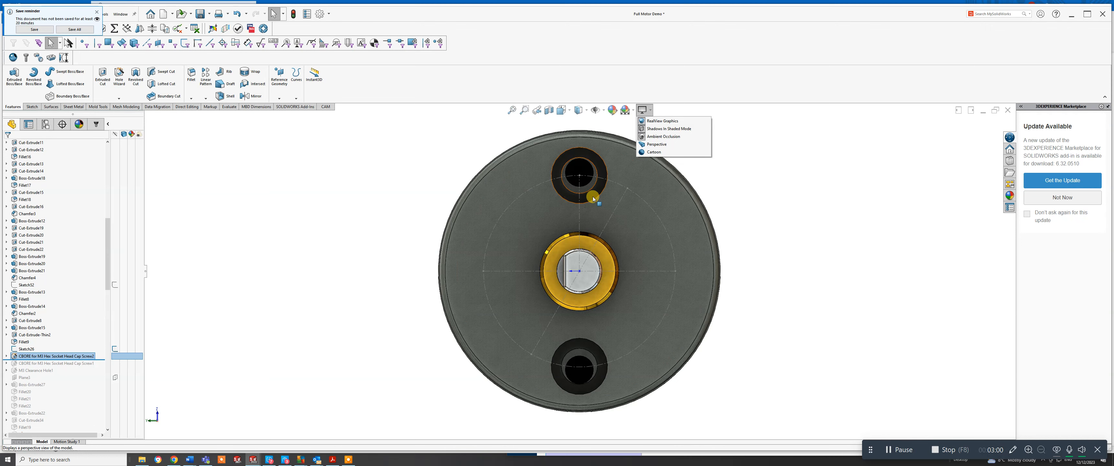
pyautogui.click(734, 166)
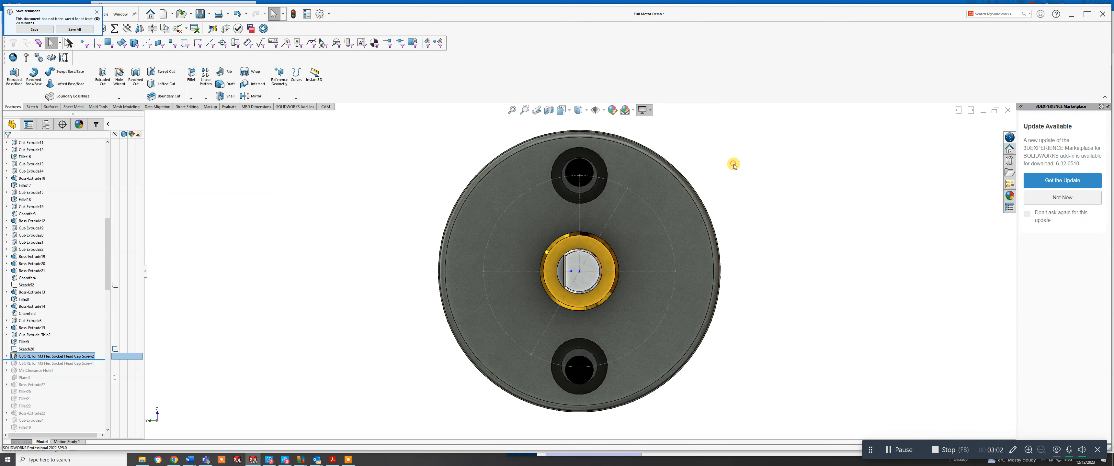
# Open the front plate's M3 counterbore hole feature for editing.
pyautogui.moveTo(540, 230); pyautogui.dragTo(597, 229, button='middle')
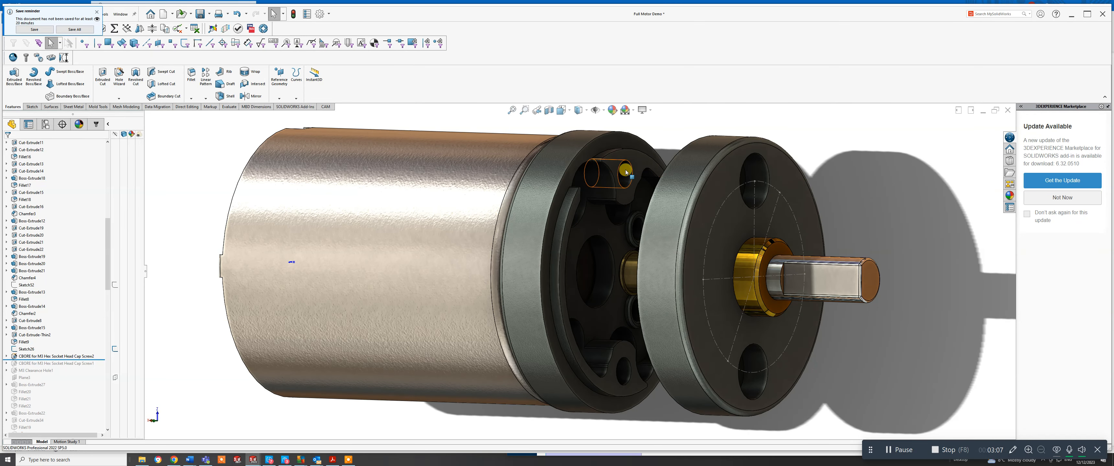
pyautogui.moveTo(546, 232)
pyautogui.mouseDown(button='middle')
pyautogui.moveTo(474, 232)
pyautogui.moveTo(510, 235)
pyautogui.mouseUp(button='middle')
pyautogui.moveTo(634, 346)
pyautogui.mouseDown(button='middle')
pyautogui.moveTo(627, 326)
pyautogui.moveTo(638, 357)
pyautogui.mouseUp(button='middle')
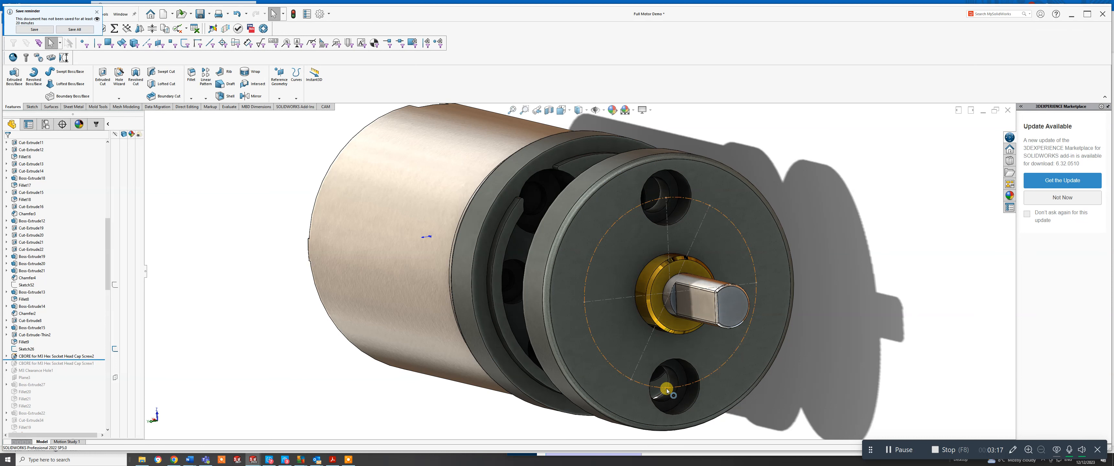
pyautogui.rightClick(688, 396)
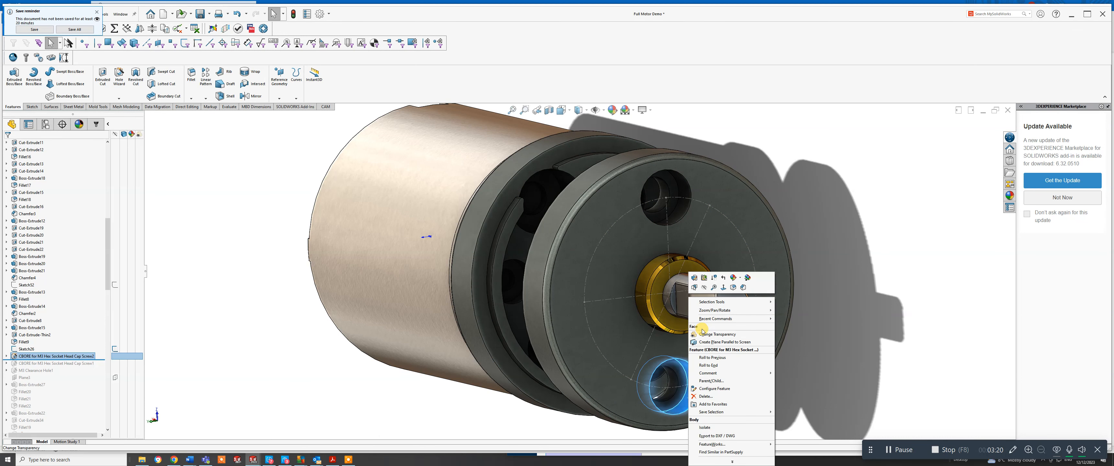
pyautogui.press('Escape')
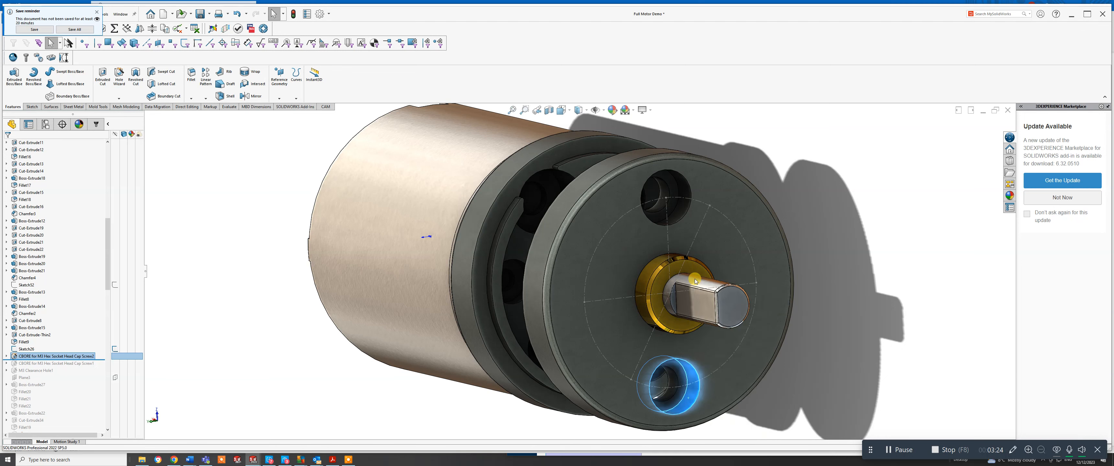
pyautogui.click(681, 284)
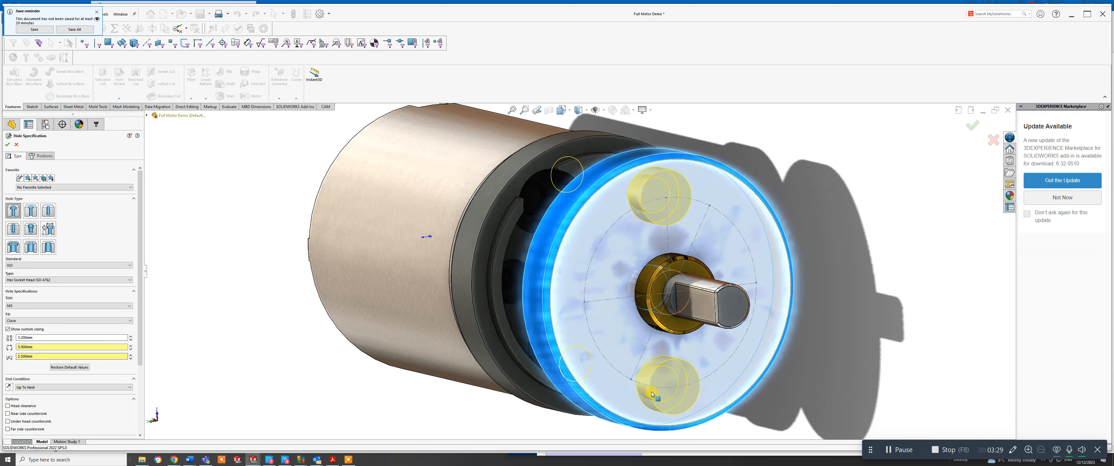
# Examine the counterbore hole positions and the lower point's existing relations, and close the hole feature.
pyautogui.scroll(-5, 666, 388)
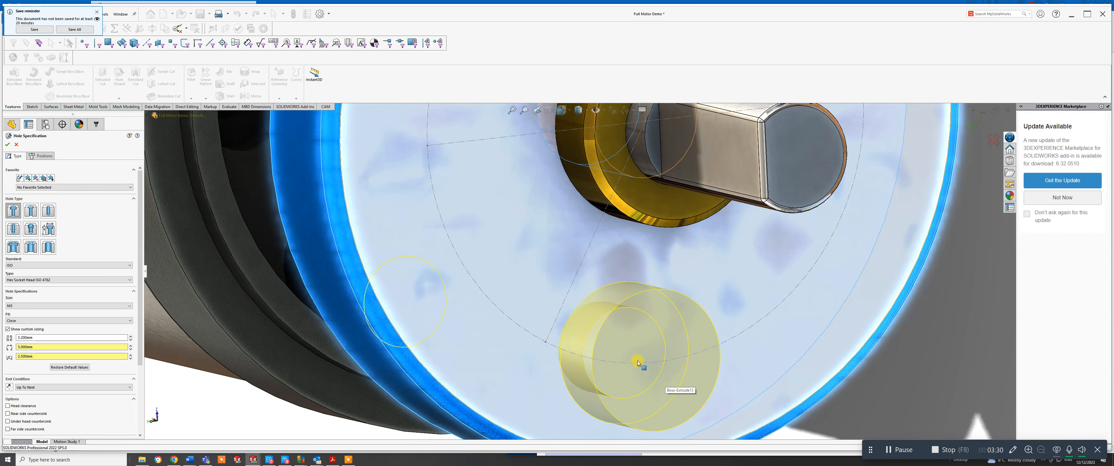
pyautogui.moveTo(611, 368); pyautogui.dragTo(587, 356, button='middle')
pyautogui.scroll(10, 588, 355)
pyautogui.press('space')
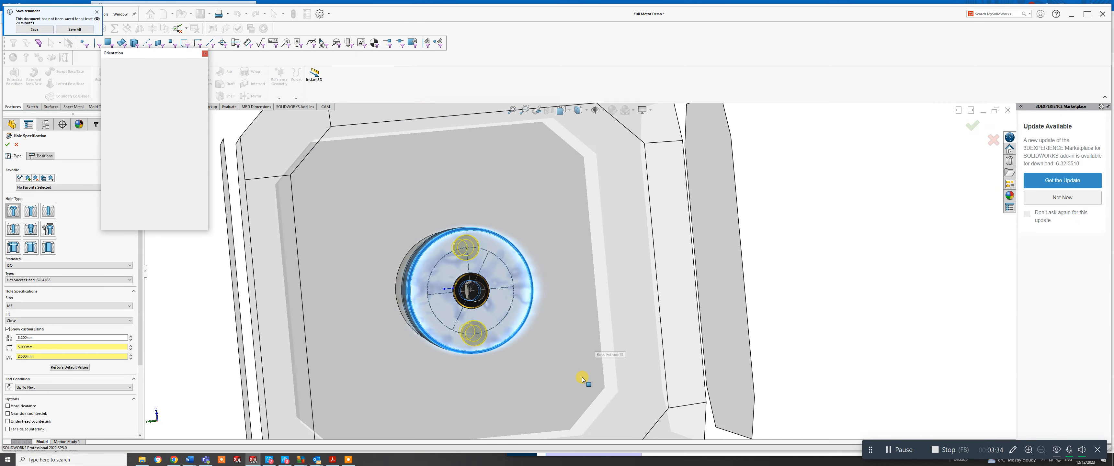
pyautogui.scroll(3, 582, 379)
pyautogui.scroll(-10, 461, 345)
pyautogui.hotkey('ctrl', '1')
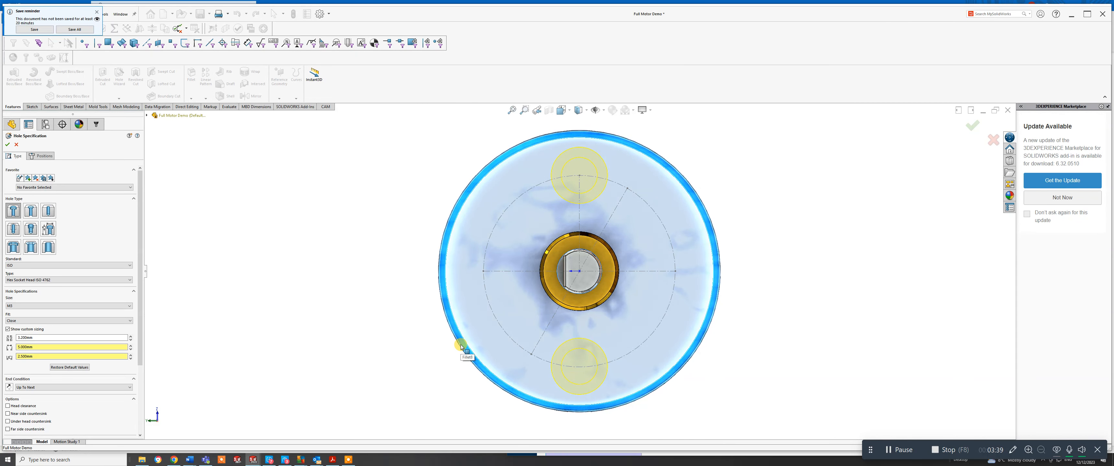
pyautogui.click(45, 156)
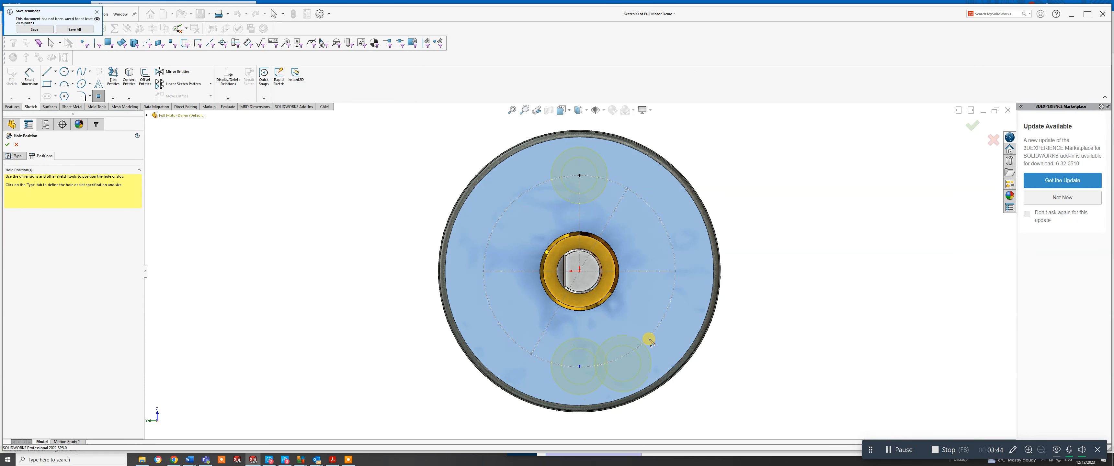
pyautogui.press('Escape')
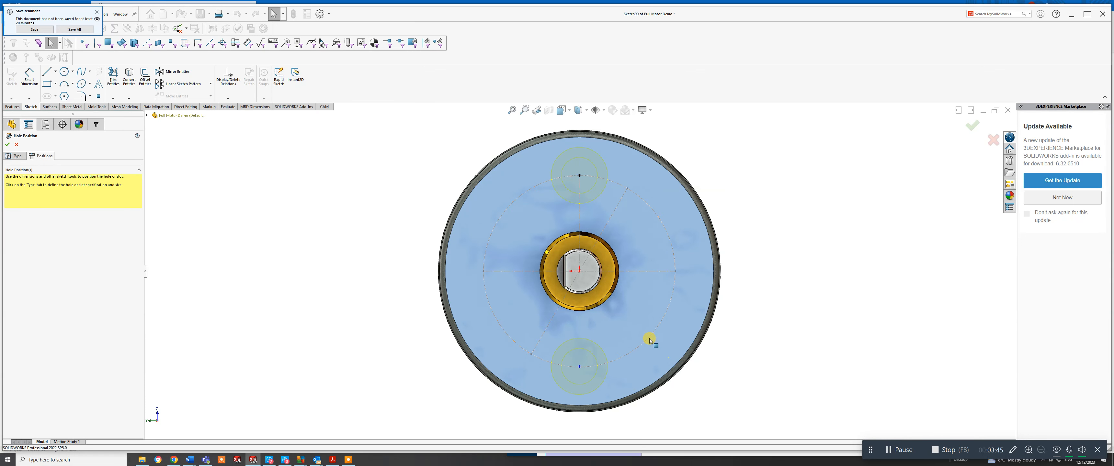
pyautogui.click(580, 367)
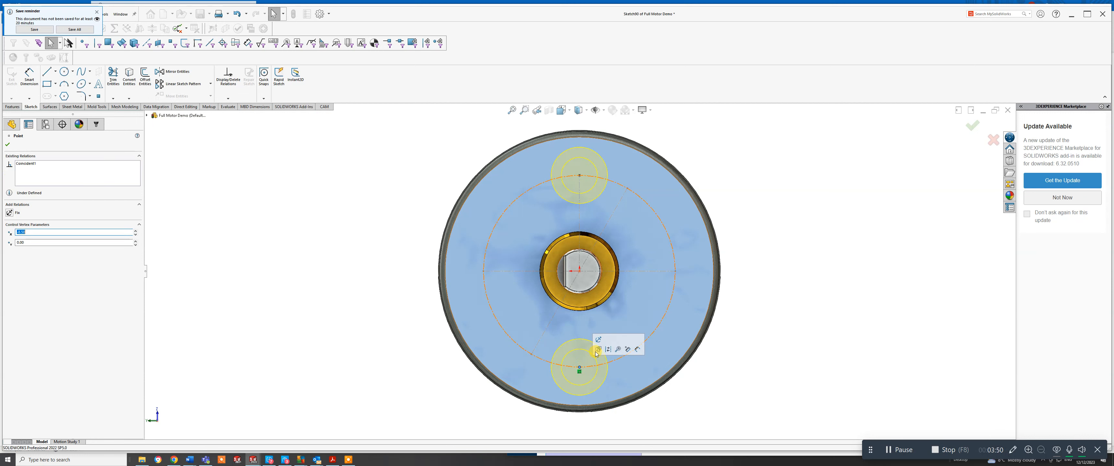
pyautogui.click(8, 145)
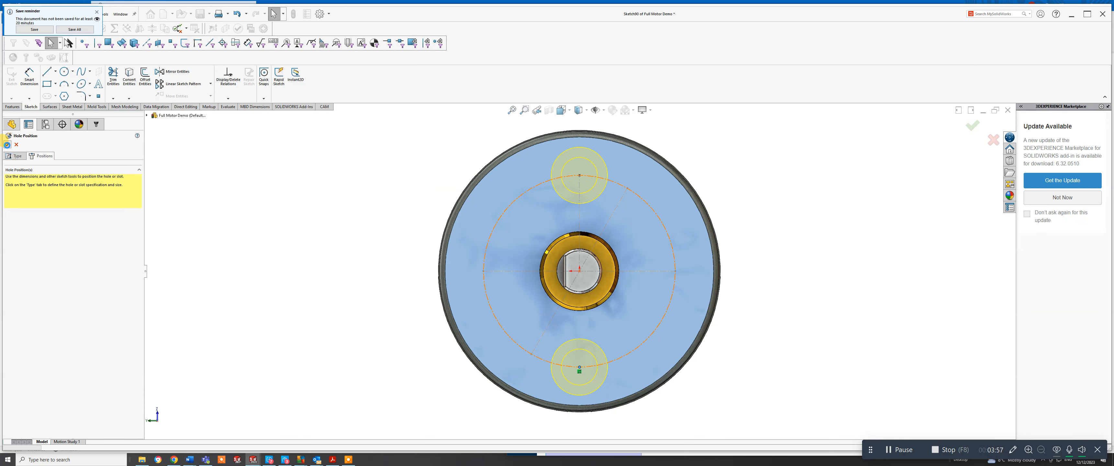
pyautogui.click(7, 145)
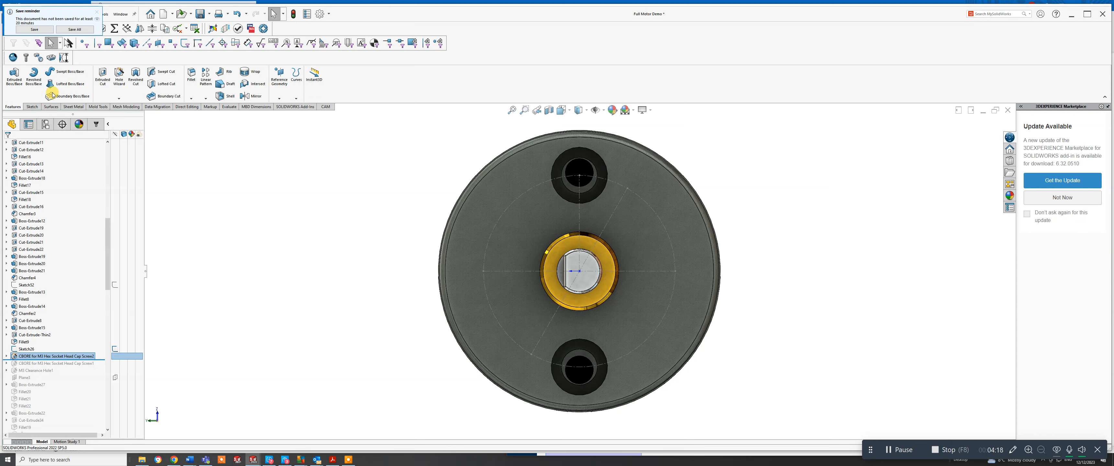
# Start a new Hole Wizard hole of type Hole, keep the custom sizing values, and choose Screw Clearances.
pyautogui.click(122, 75)
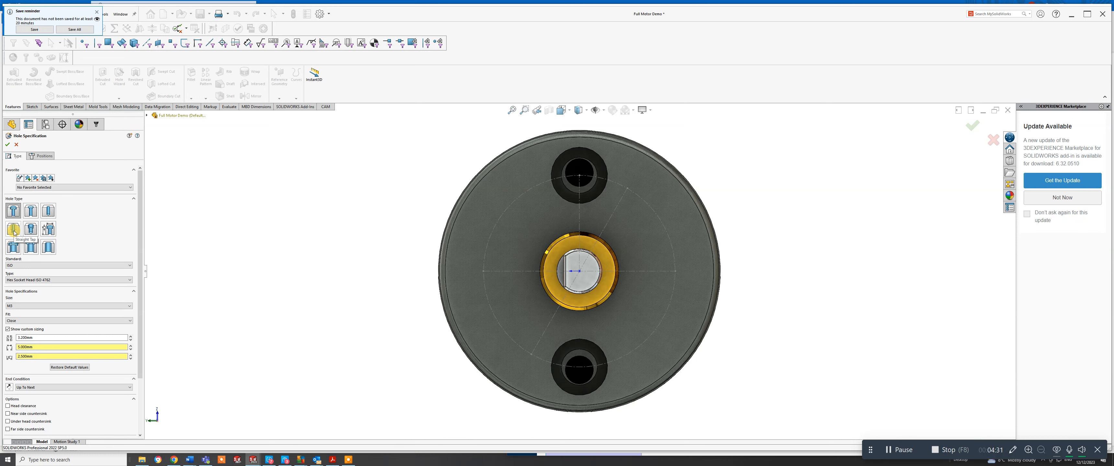
pyautogui.click(53, 212)
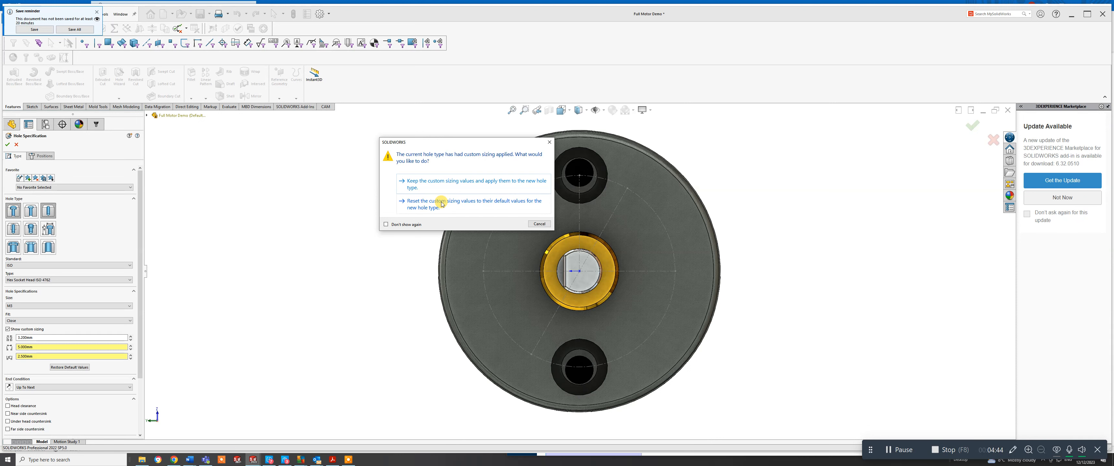
pyautogui.click(423, 182)
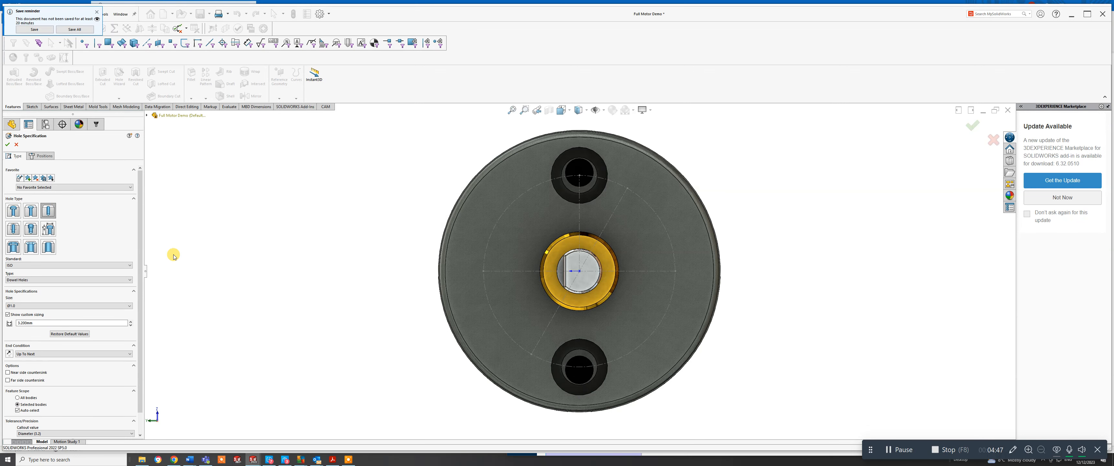
pyautogui.click(28, 280)
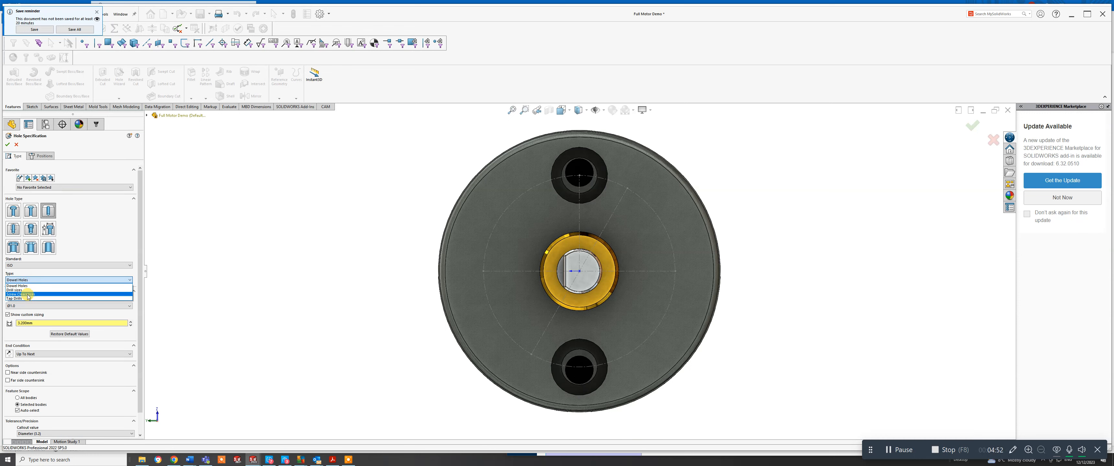
pyautogui.click(27, 295)
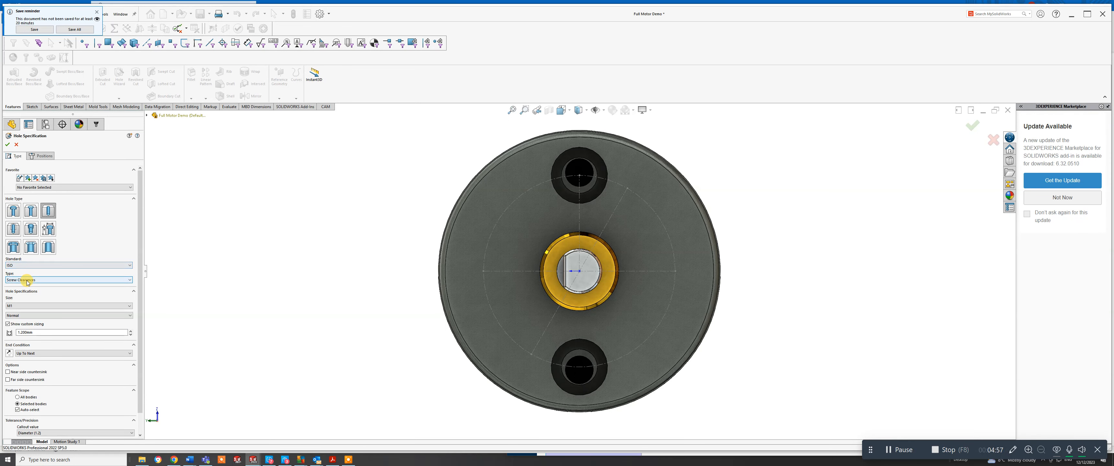
# Set the clearance hole to size M3.5 with a Close fit.
pyautogui.click(30, 316)
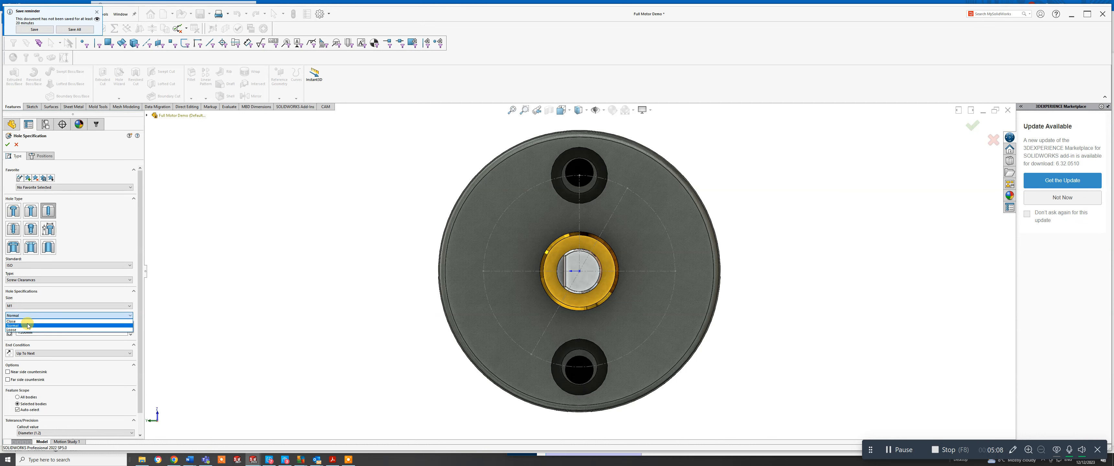
pyautogui.click(17, 322)
pyautogui.click(26, 305)
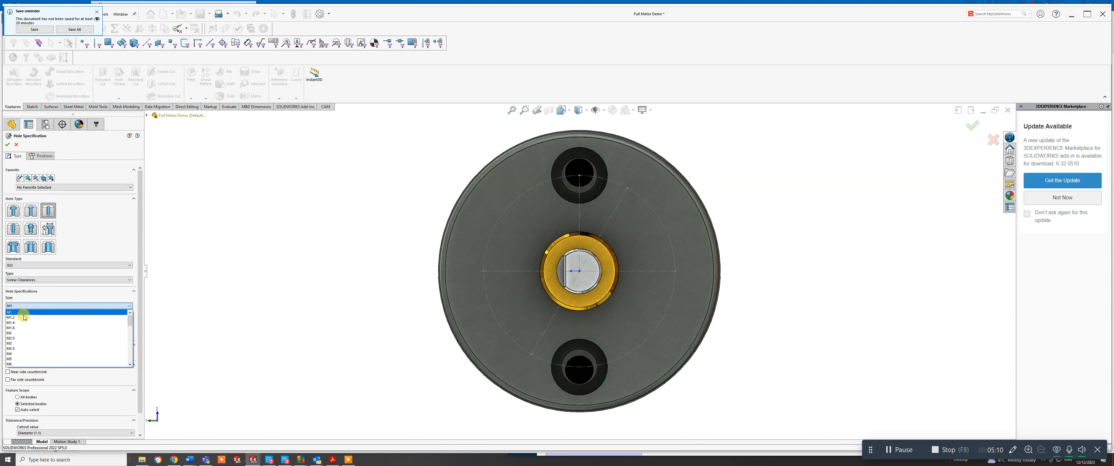
pyautogui.click(20, 349)
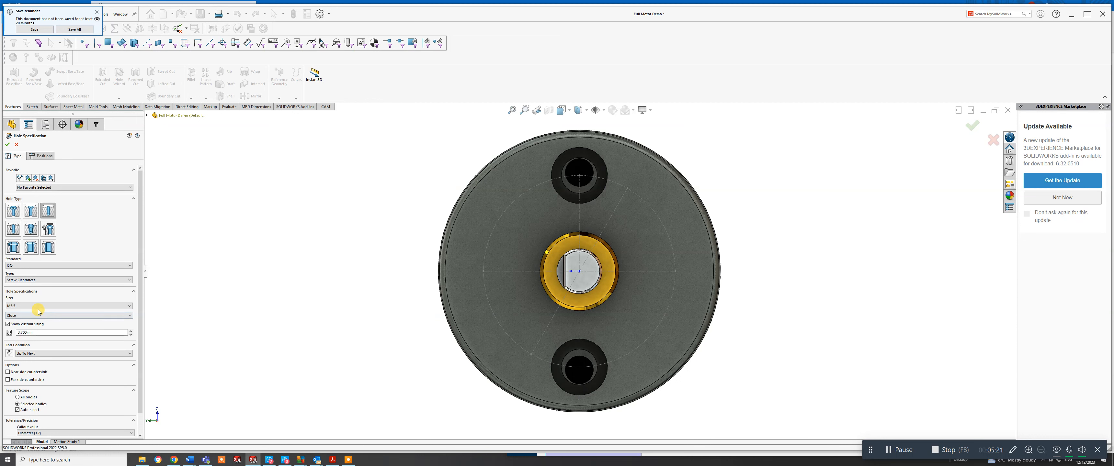
pyautogui.click(23, 280)
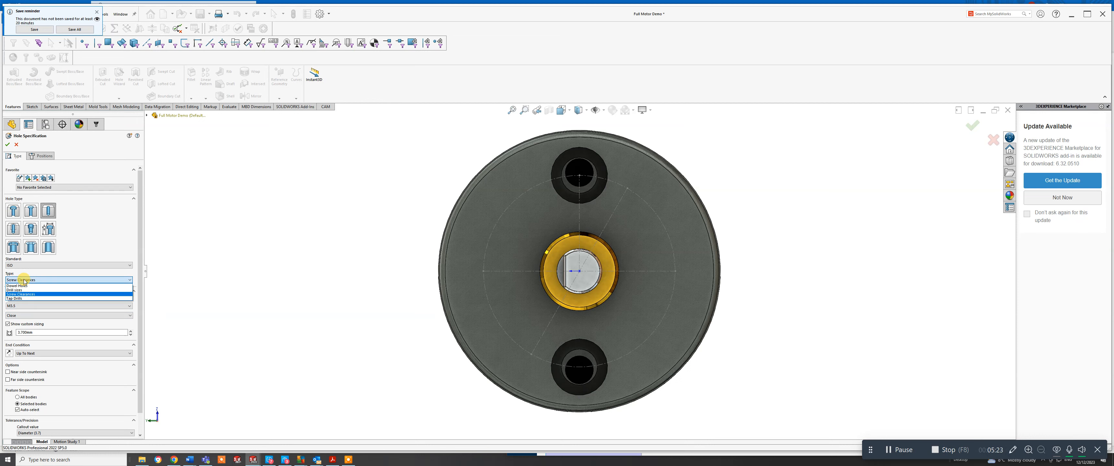
pyautogui.click(23, 281)
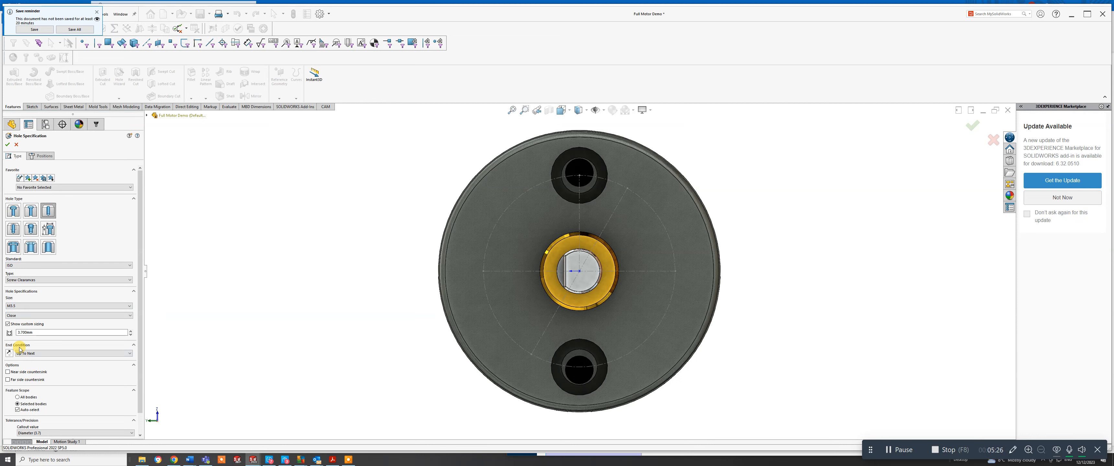
# Place two clearance holes on the front plate's face where the construction circle crosses the horizontal centerline, and accept the hole feature.
pyautogui.click(51, 157)
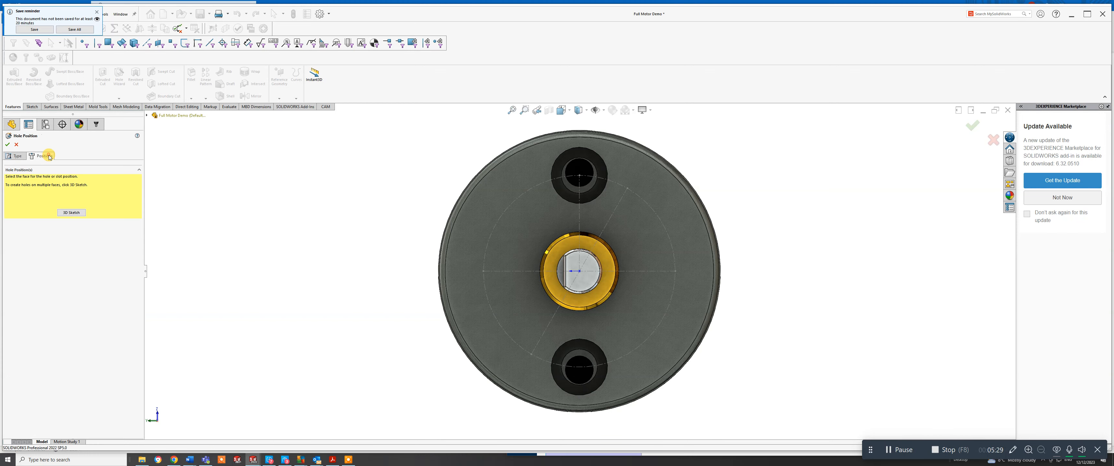
pyautogui.click(511, 221)
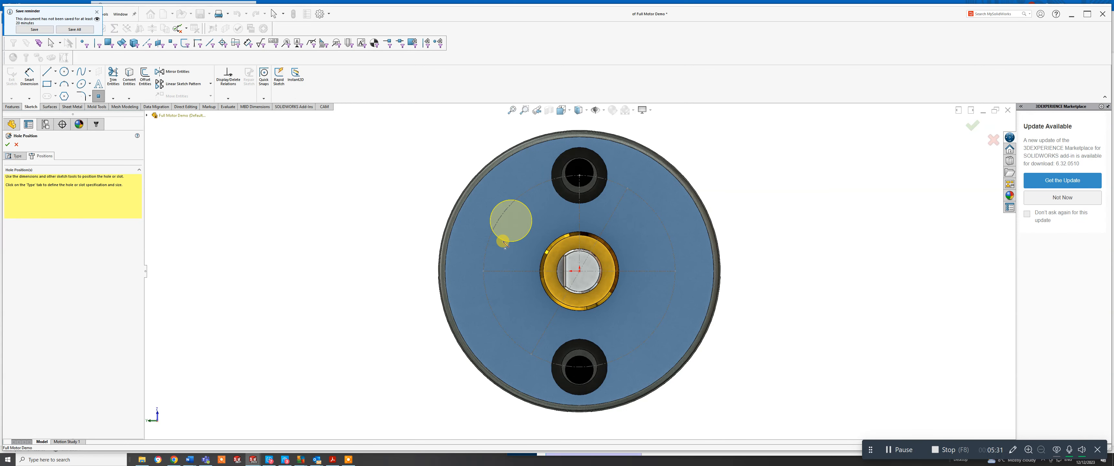
pyautogui.click(484, 272)
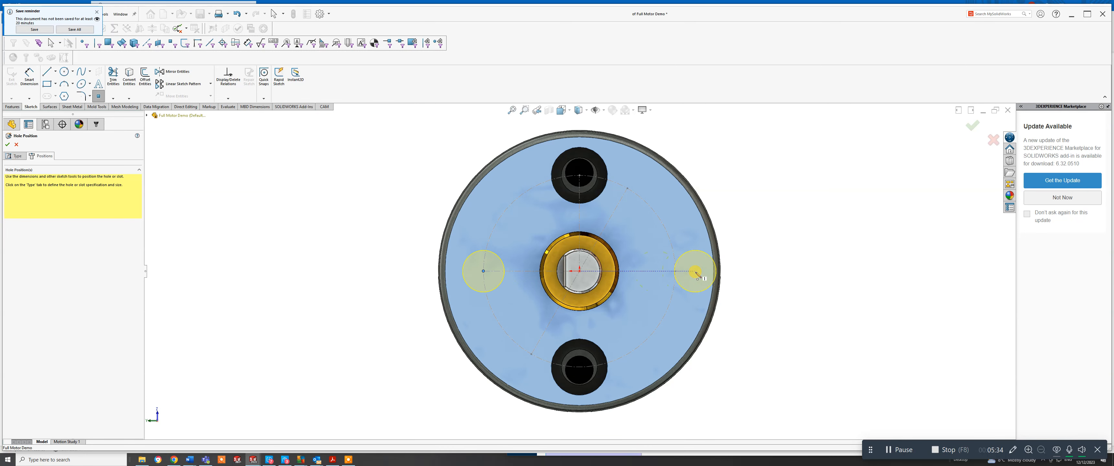
pyautogui.click(675, 272)
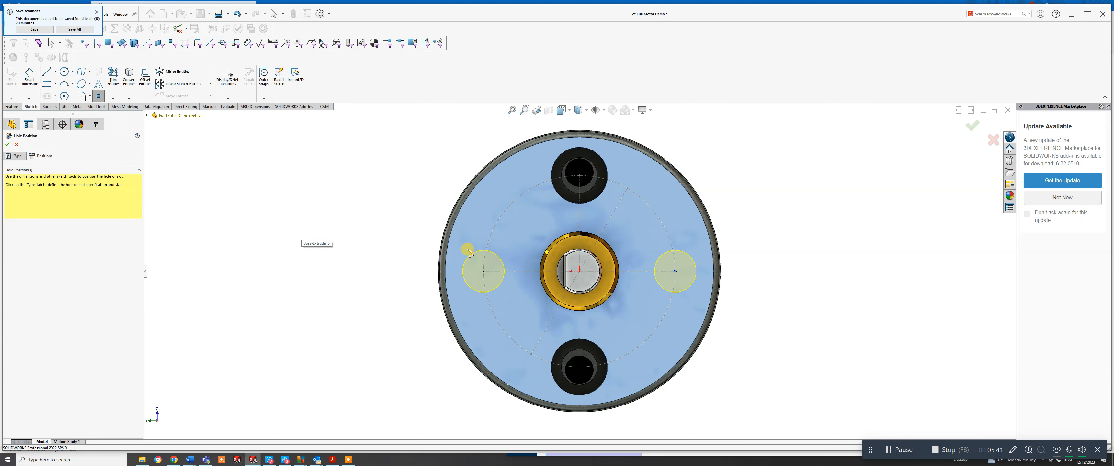
pyautogui.rightClick(511, 285)
pyautogui.click(525, 288)
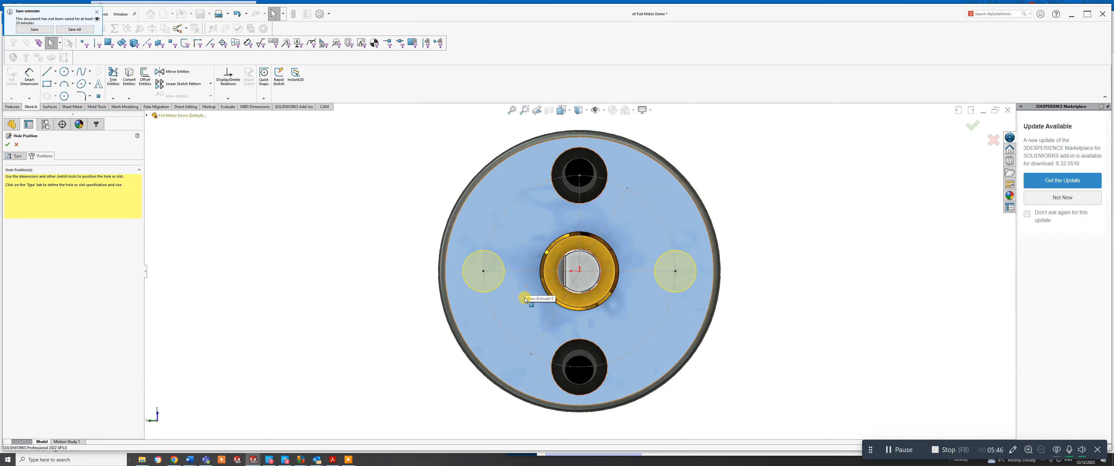
pyautogui.rightClick(525, 298)
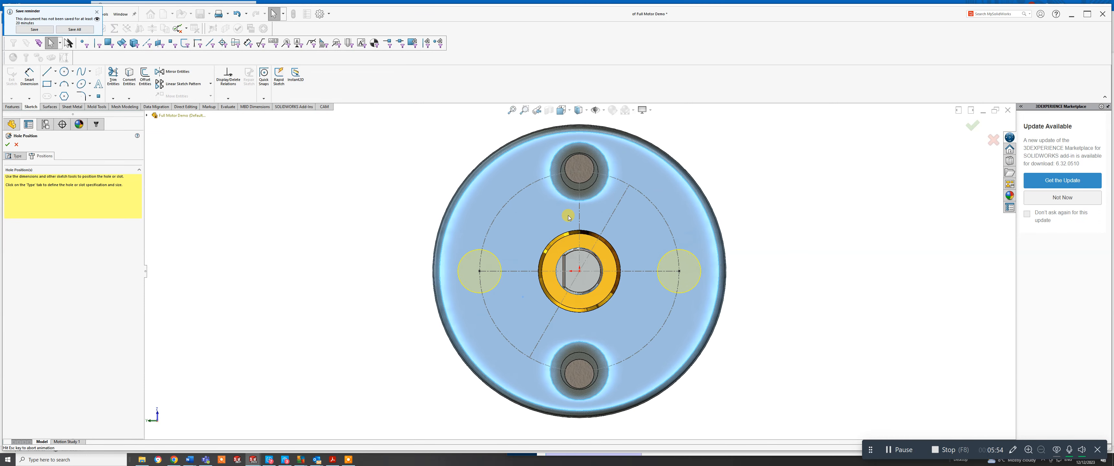
pyautogui.moveTo(622, 271); pyautogui.dragTo(658, 262, button='middle')
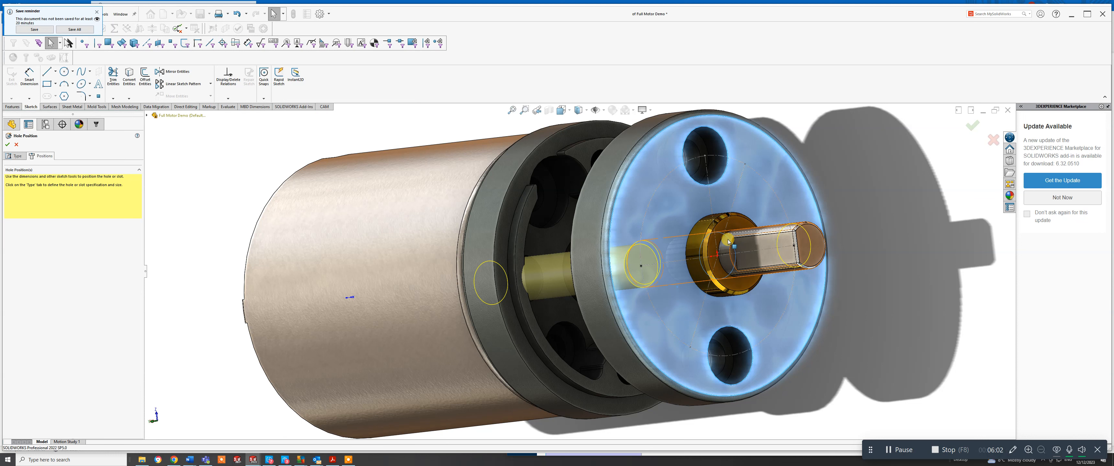
pyautogui.moveTo(746, 242); pyautogui.dragTo(708, 245, button='middle')
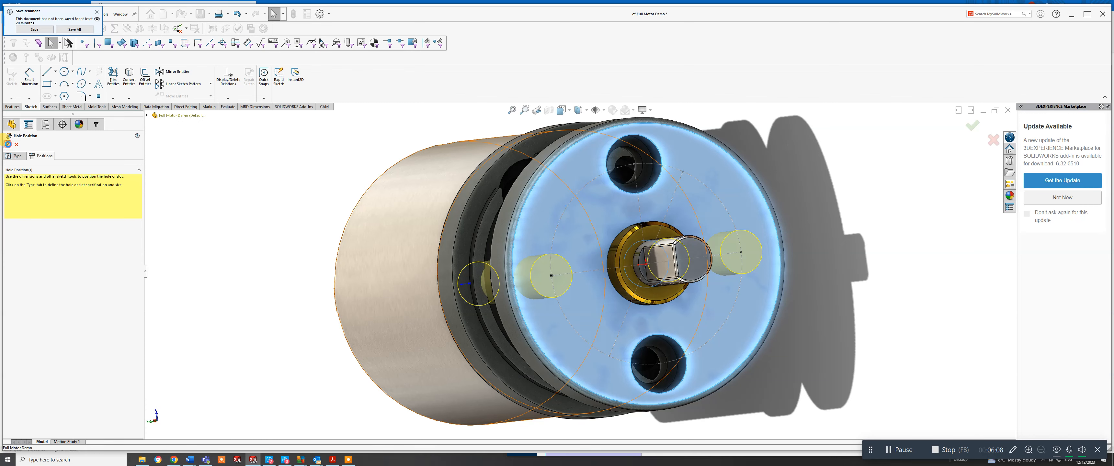
pyautogui.click(8, 145)
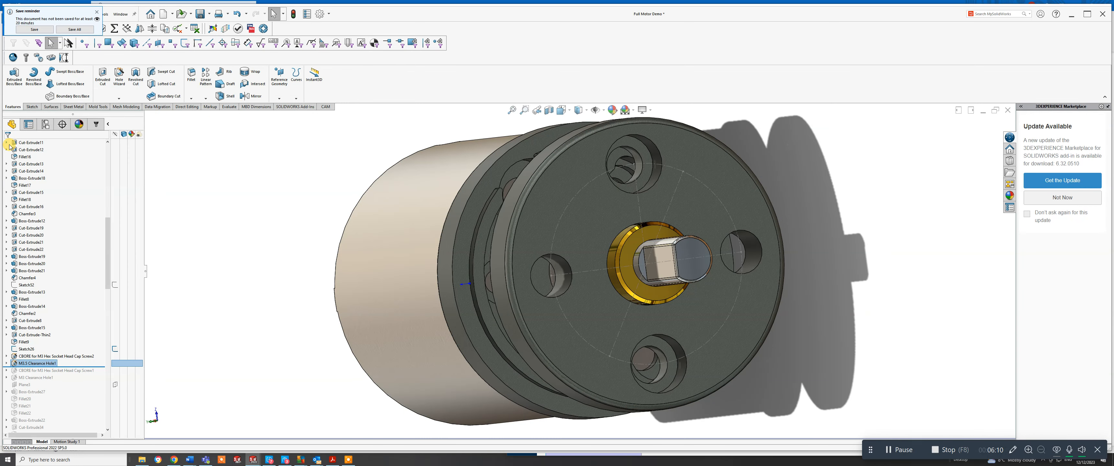
# Hide the dark flange body at the front end of the motor can.
pyautogui.moveTo(636, 295); pyautogui.dragTo(782, 203, button='middle')
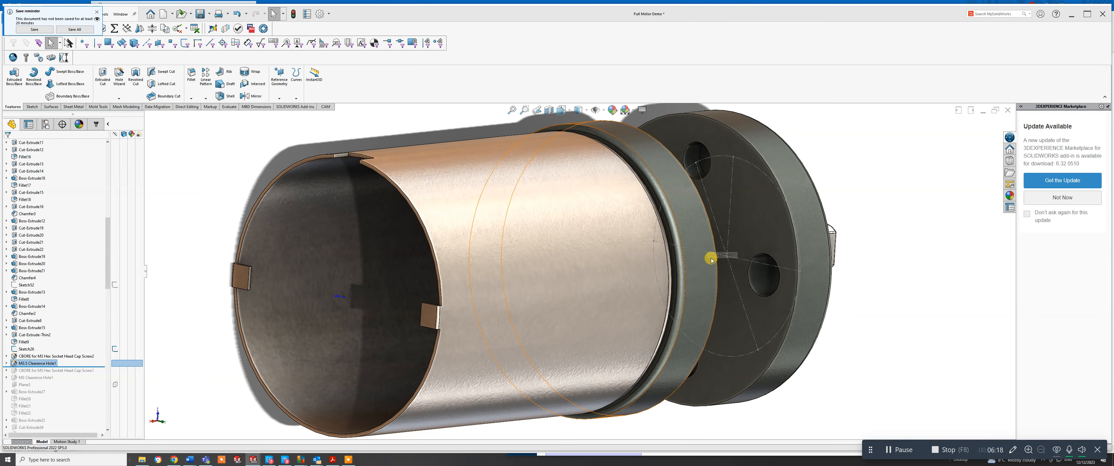
pyautogui.moveTo(719, 245); pyautogui.dragTo(684, 265, button='middle')
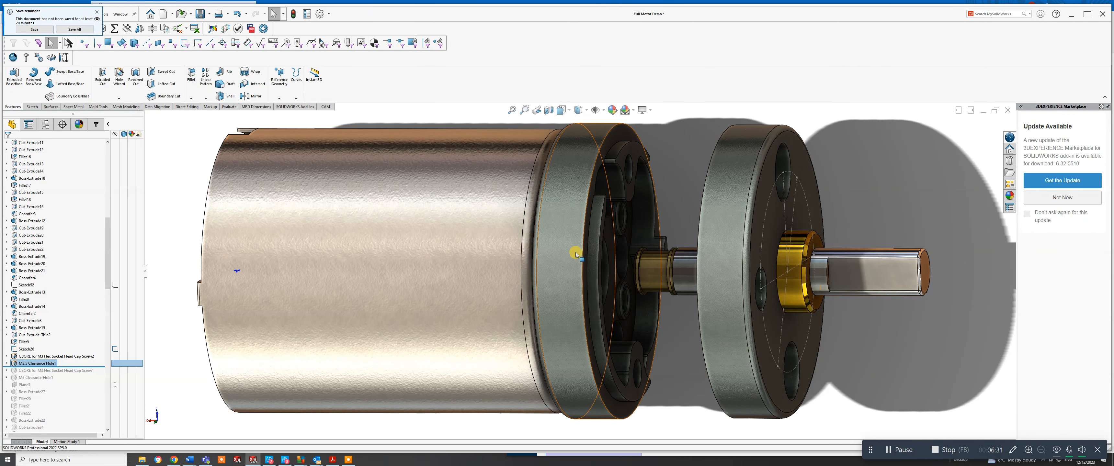
pyautogui.rightClick(559, 211)
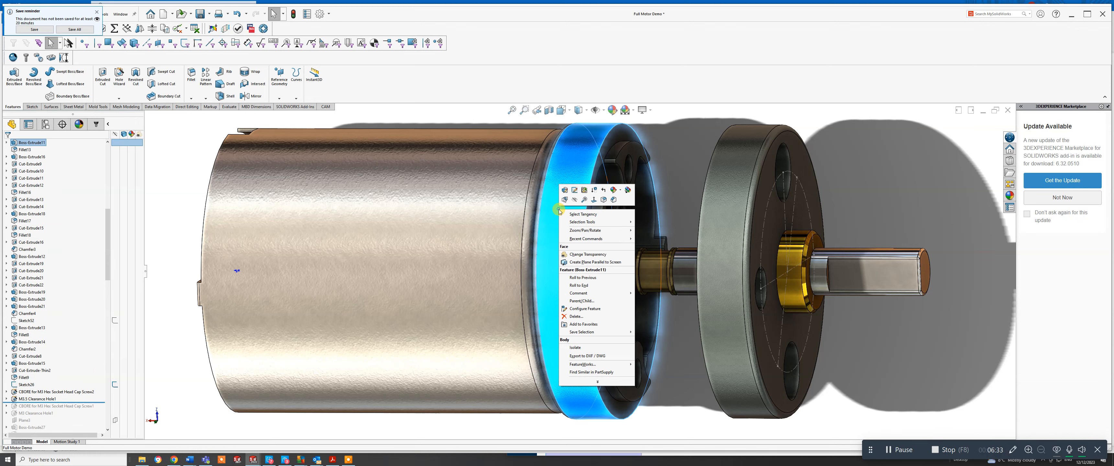
pyautogui.click(577, 200)
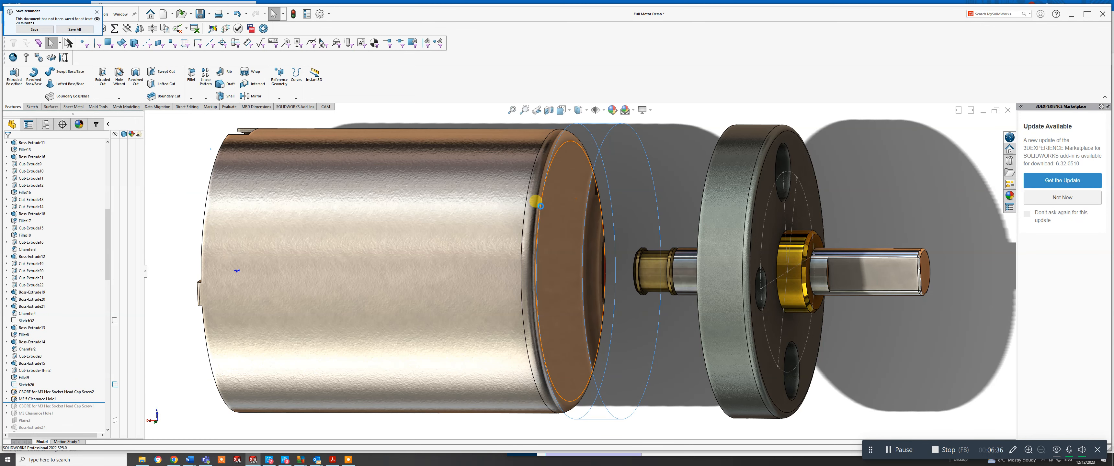
# Show the hidden Cut-Extrude22 solid body behind the front plate, and fit the whole model in view.
pyautogui.moveTo(106, 243); pyautogui.dragTo(108, 170)
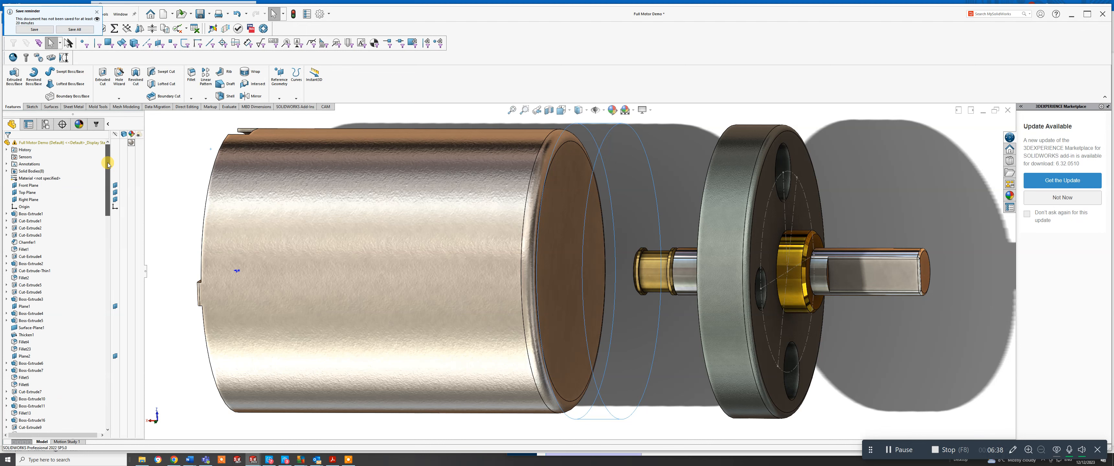
pyautogui.click(6, 171)
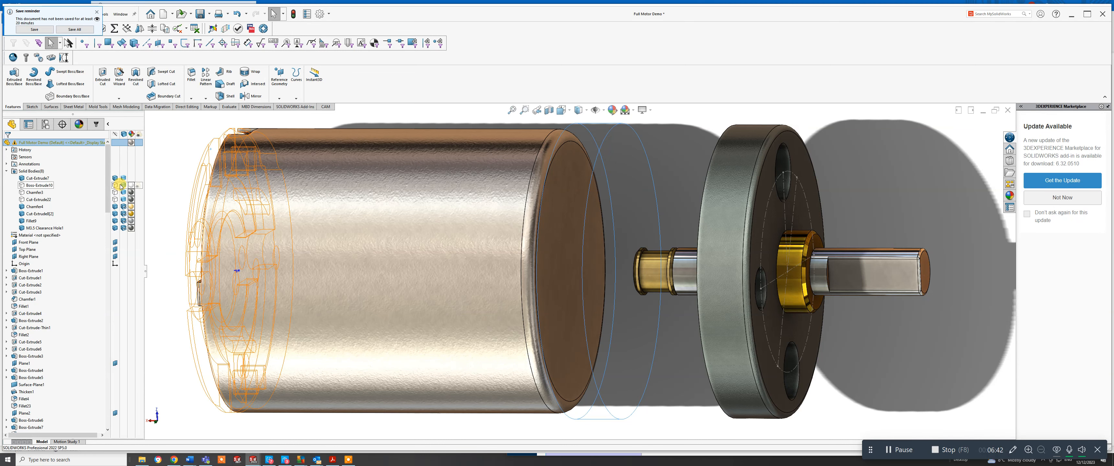
pyautogui.click(115, 199)
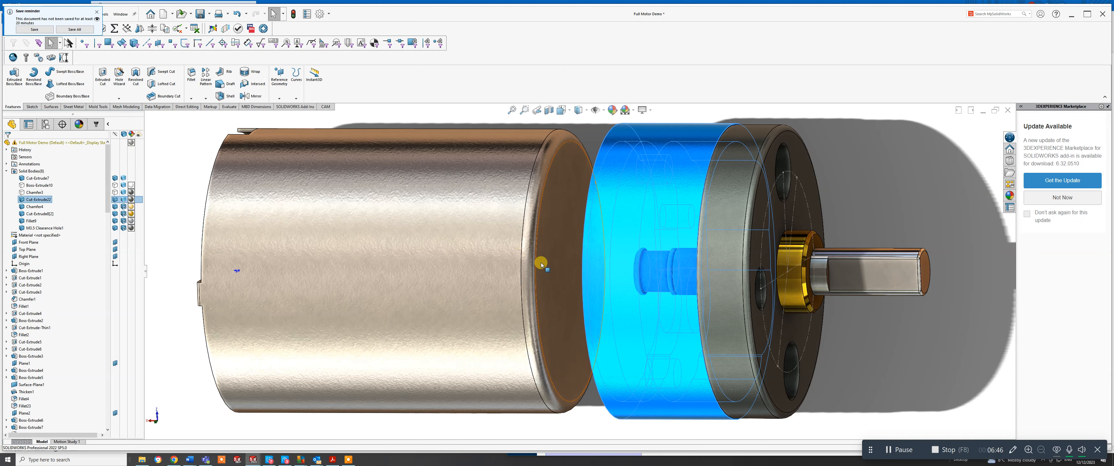
pyautogui.press('f')
pyautogui.click(908, 221)
pyautogui.moveTo(908, 220); pyautogui.dragTo(662, 216, button='middle')
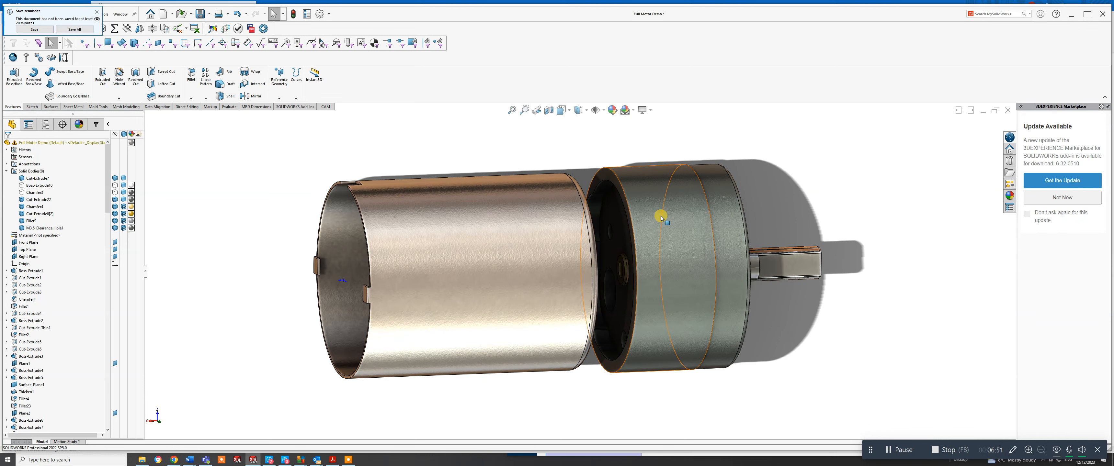
# Switch the model's display style to Hidden Lines Visible.
pyautogui.rightClick(660, 216)
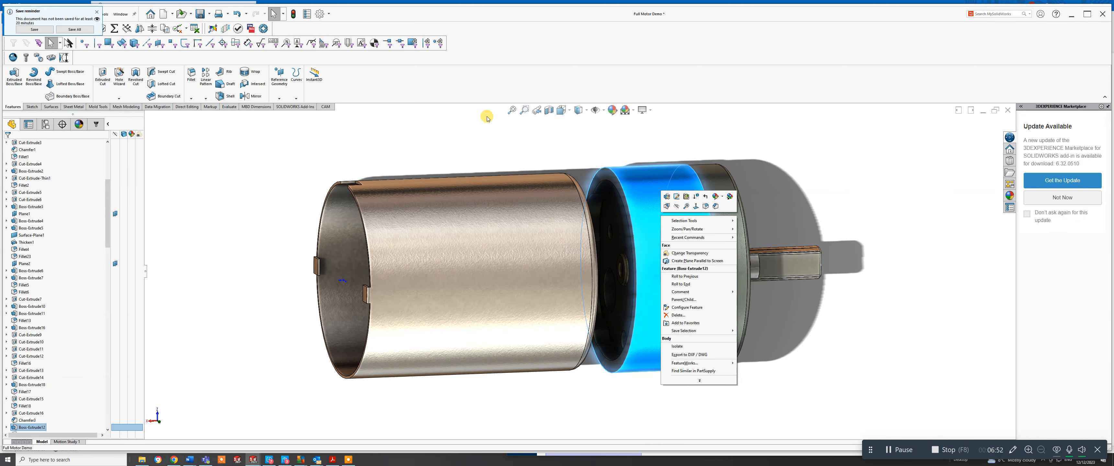
pyautogui.click(553, 137)
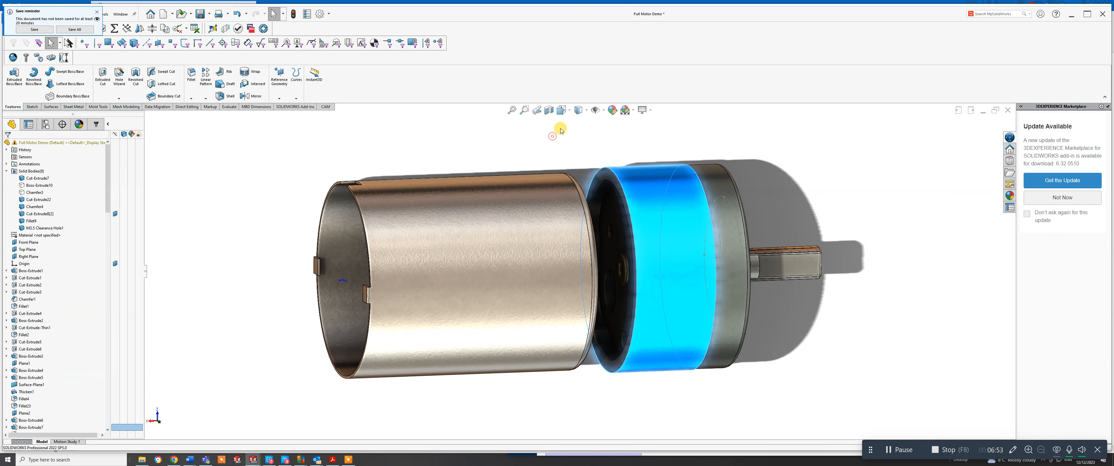
pyautogui.click(587, 111)
pyautogui.click(580, 163)
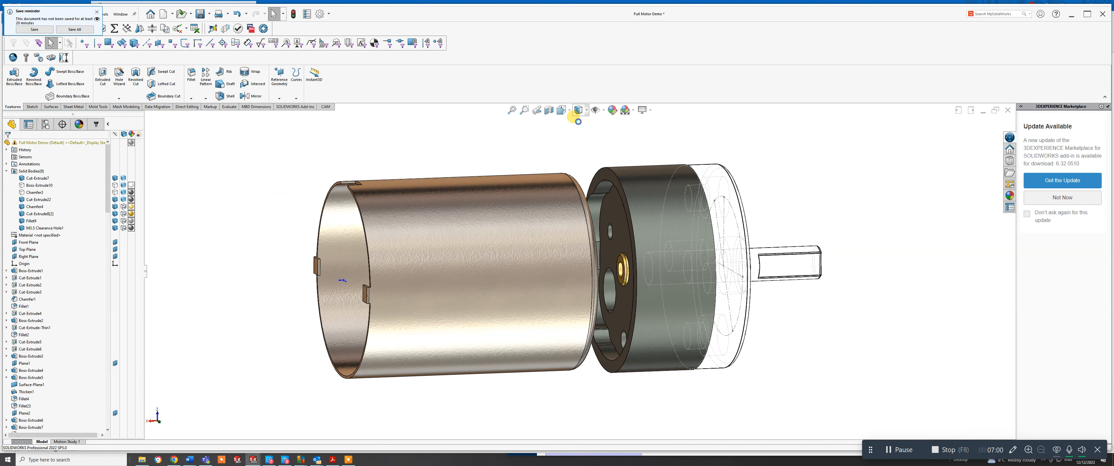
pyautogui.click(670, 191)
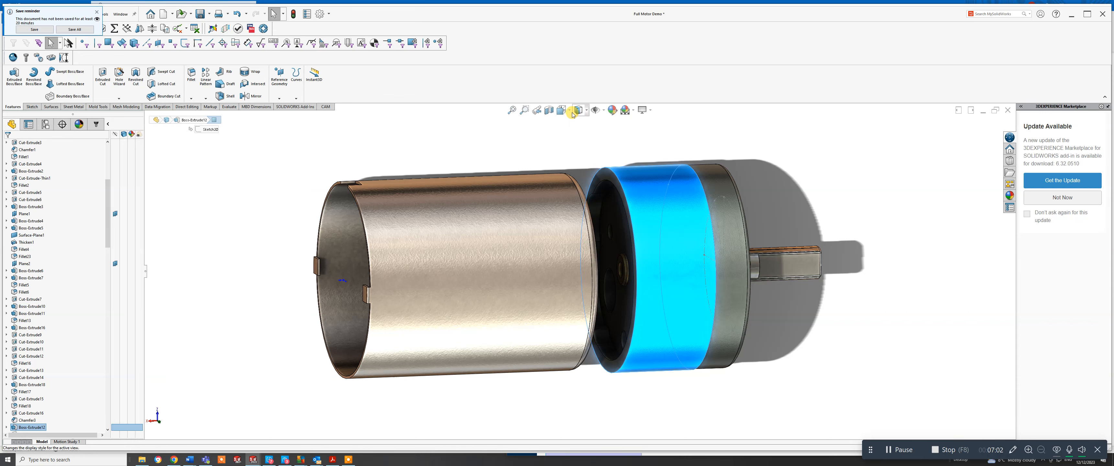
pyautogui.click(586, 111)
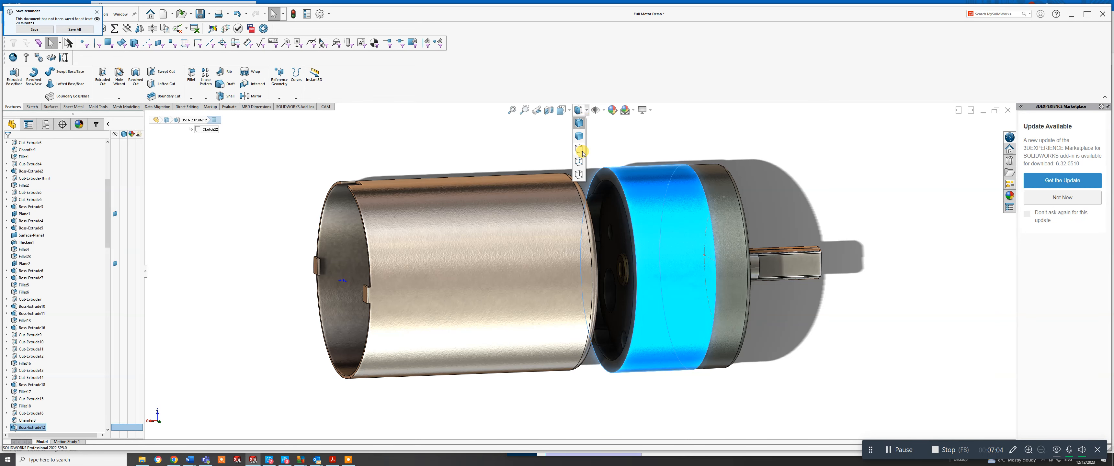
pyautogui.click(580, 162)
# Examine how the front plate's mounting holes line up with the gear housing behind it.
pyautogui.moveTo(690, 198); pyautogui.dragTo(638, 261, button='middle')
pyautogui.click(796, 234)
pyautogui.moveTo(645, 295)
pyautogui.mouseDown(button='middle')
pyautogui.moveTo(643, 282)
pyautogui.moveTo(700, 289)
pyautogui.moveTo(652, 293)
pyautogui.mouseUp(button='middle')
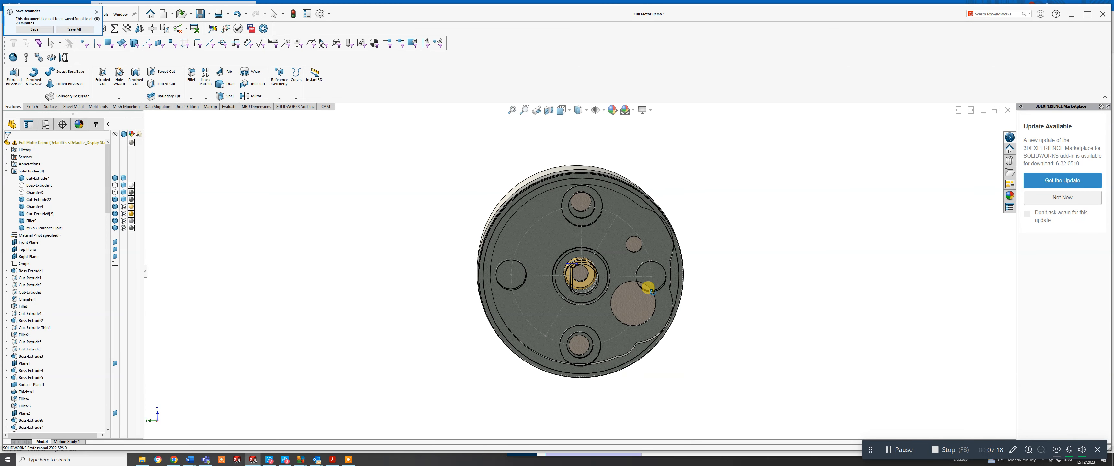
pyautogui.moveTo(656, 289)
pyautogui.mouseDown(button='middle')
pyautogui.moveTo(694, 295)
pyautogui.moveTo(653, 291)
pyautogui.mouseUp(button='middle')
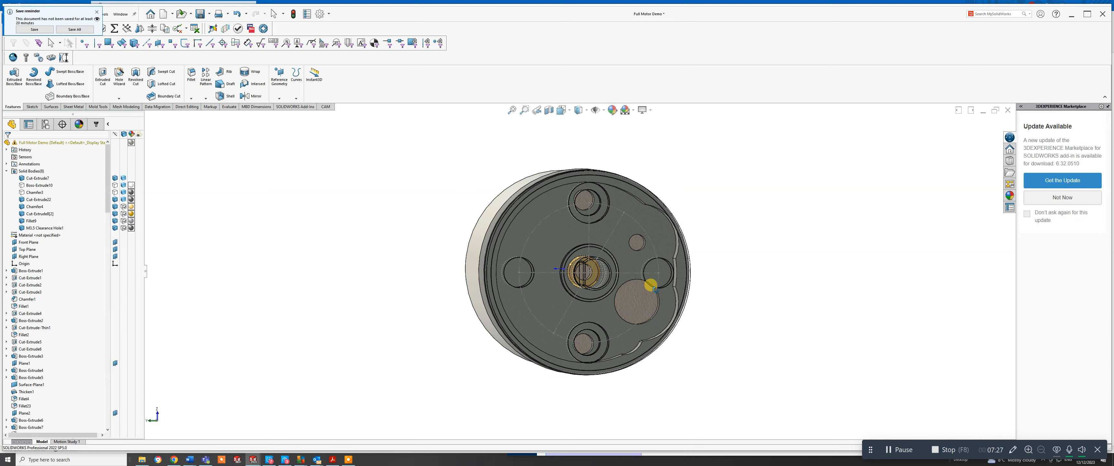
pyautogui.moveTo(654, 289); pyautogui.dragTo(638, 228, button='middle')
pyautogui.moveTo(794, 288); pyautogui.dragTo(820, 242, button='middle')
pyautogui.moveTo(738, 305)
pyautogui.mouseDown(button='middle')
pyautogui.moveTo(778, 299)
pyautogui.moveTo(759, 305)
pyautogui.mouseUp(button='middle')
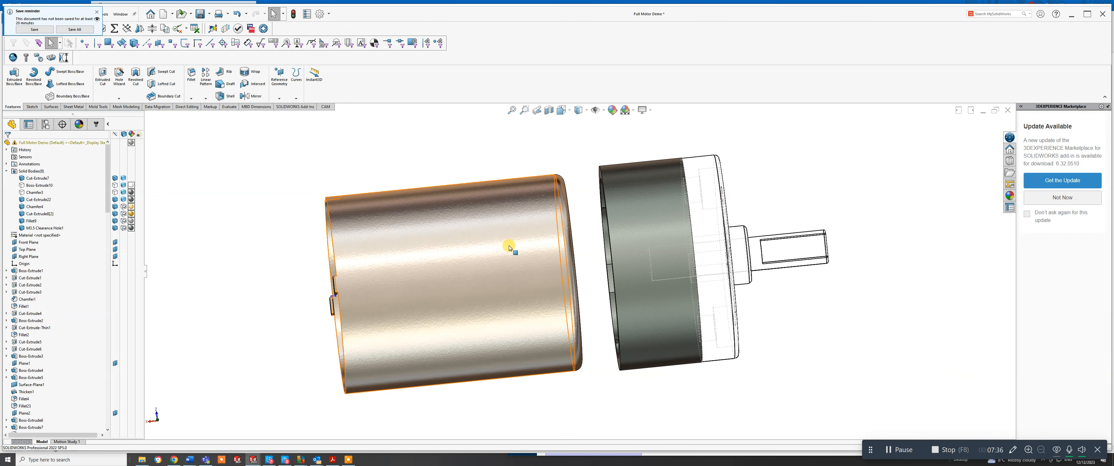
# Hide the motor can body and inspect the plate and housing holes from the front and the rear.
pyautogui.click(498, 245)
pyautogui.rightClick(499, 245)
pyautogui.click(517, 235)
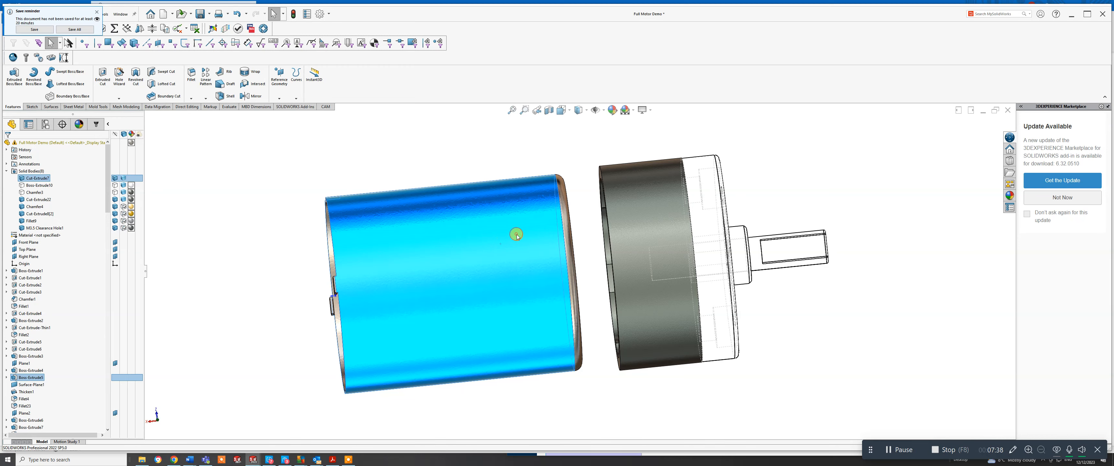
pyautogui.moveTo(520, 234)
pyautogui.mouseDown(button='middle')
pyautogui.moveTo(601, 223)
pyautogui.moveTo(443, 222)
pyautogui.mouseUp(button='middle')
pyautogui.click(896, 448)
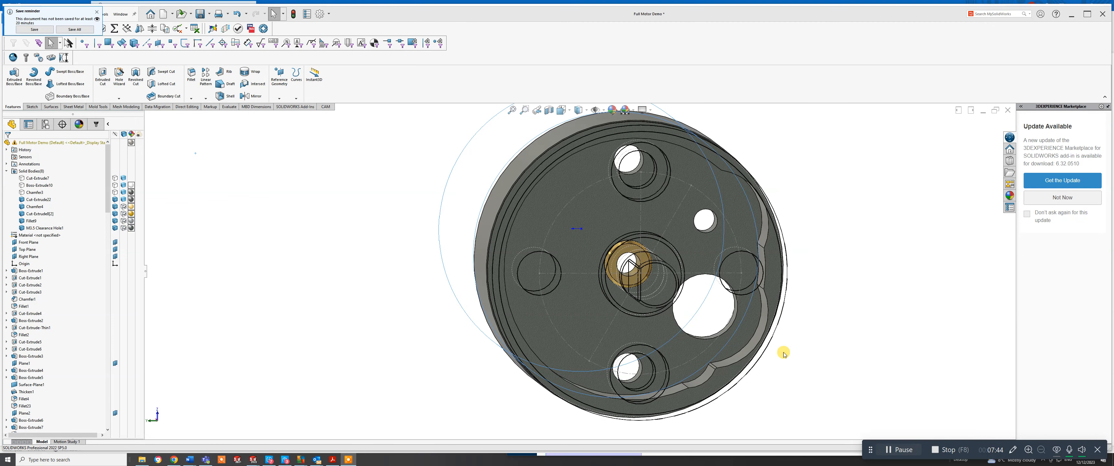
pyautogui.moveTo(706, 289); pyautogui.dragTo(696, 278, button='middle')
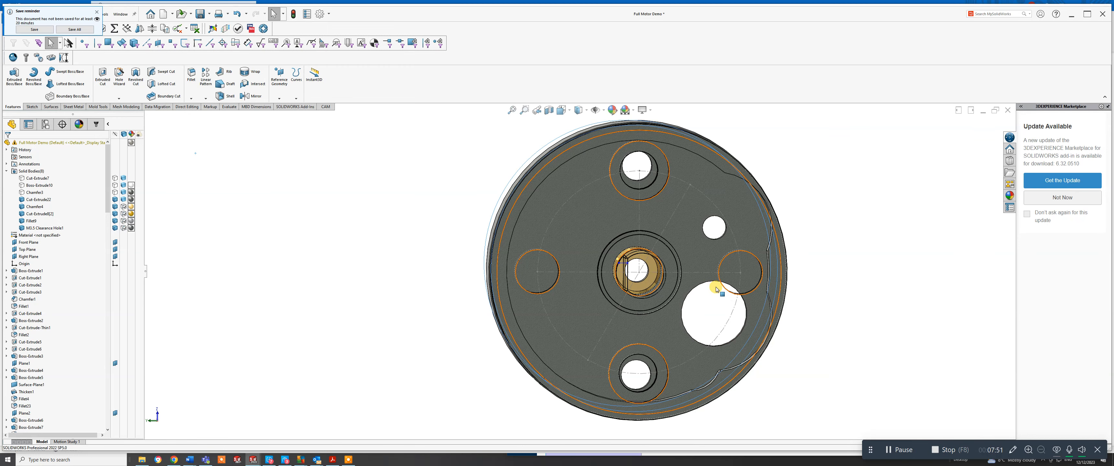
pyautogui.moveTo(674, 287); pyautogui.dragTo(816, 283, button='middle')
# Hide the gear housing body and select the front plate's rear face.
pyautogui.rightClick(721, 212)
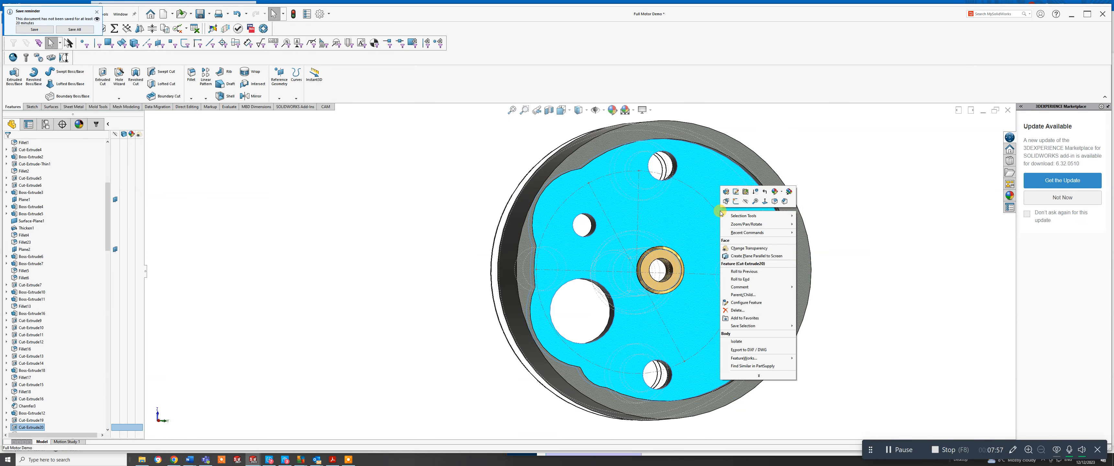
pyautogui.click(746, 202)
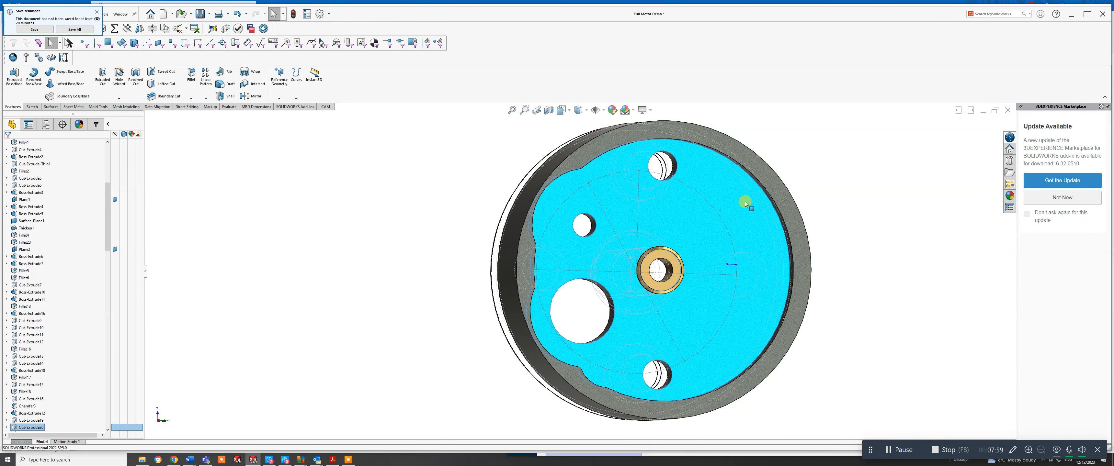
pyautogui.click(690, 171)
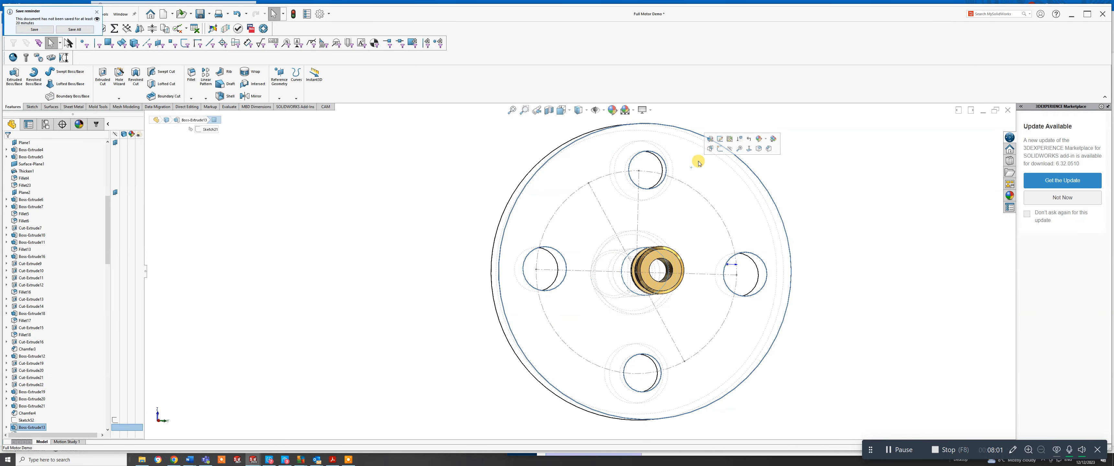
# Set the display style to Shaded With Edges and orient the view straight onto the front plate's rear face.
pyautogui.click(586, 111)
pyautogui.click(579, 124)
pyautogui.moveTo(634, 195); pyautogui.dragTo(627, 194, button='middle')
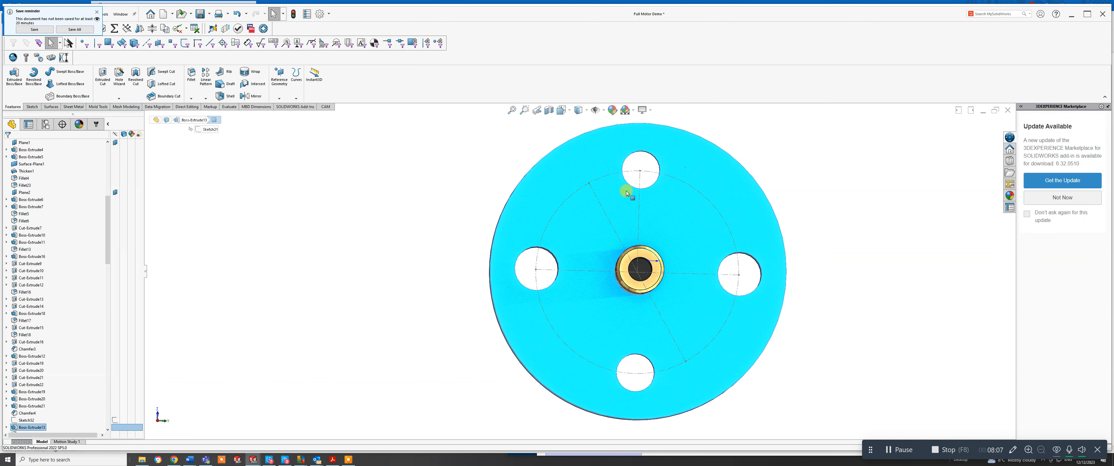
pyautogui.press('space')
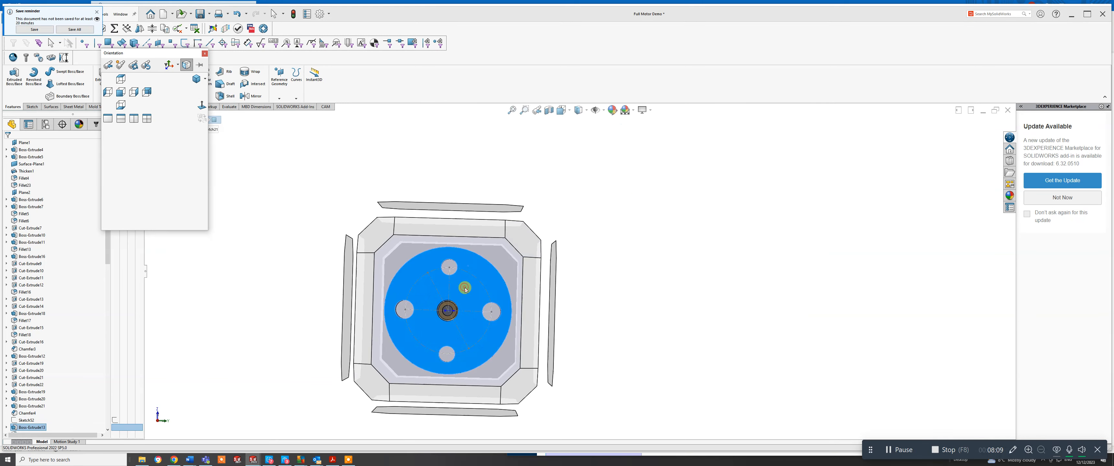
pyautogui.click(465, 290)
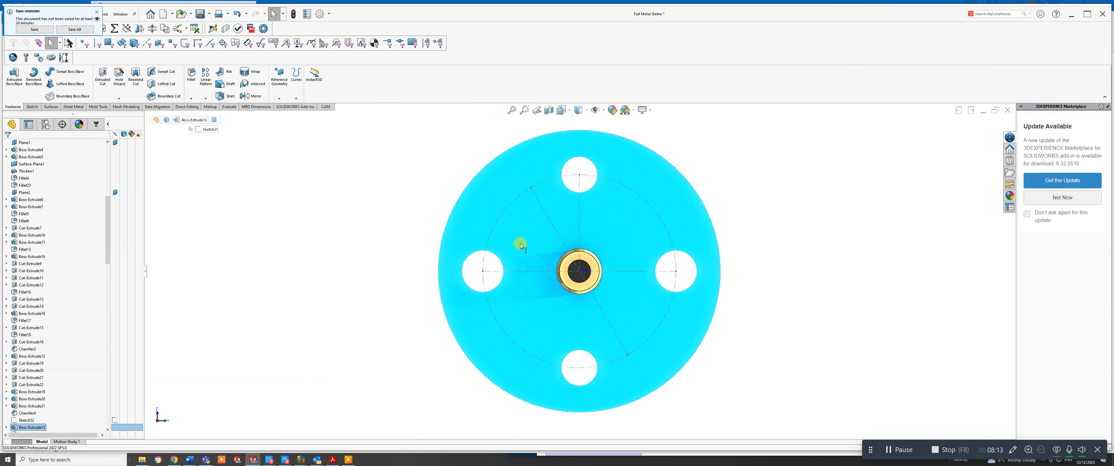
pyautogui.click(799, 196)
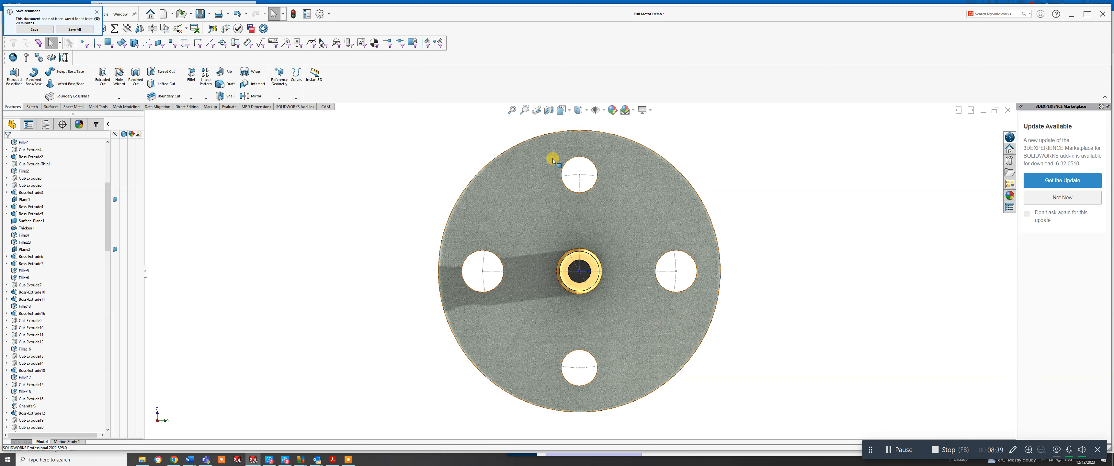
# Start a sketch on the front plate's rear face and draw circles of about 6 mm and 5.5 mm diameter concentric with two opposite mounting holes.
pyautogui.click(32, 107)
pyautogui.click(11, 75)
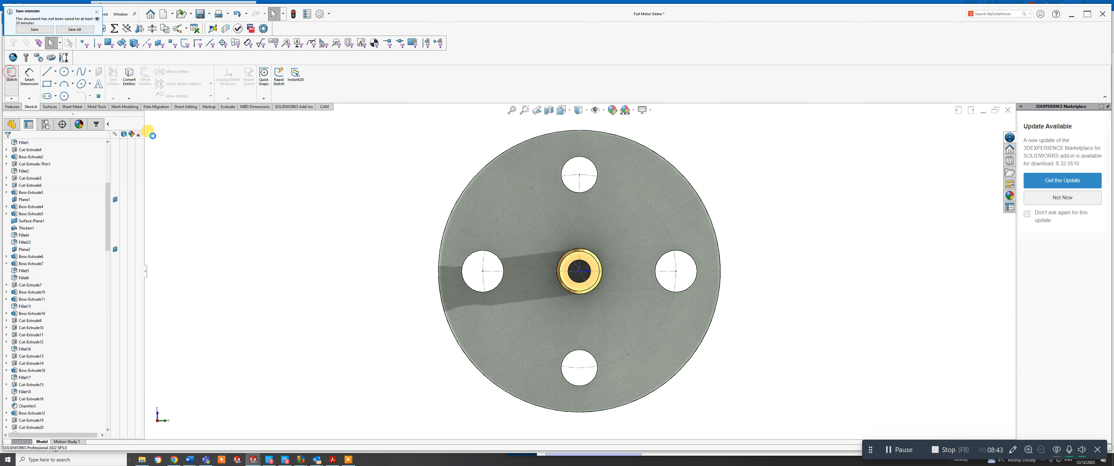
pyautogui.click(628, 225)
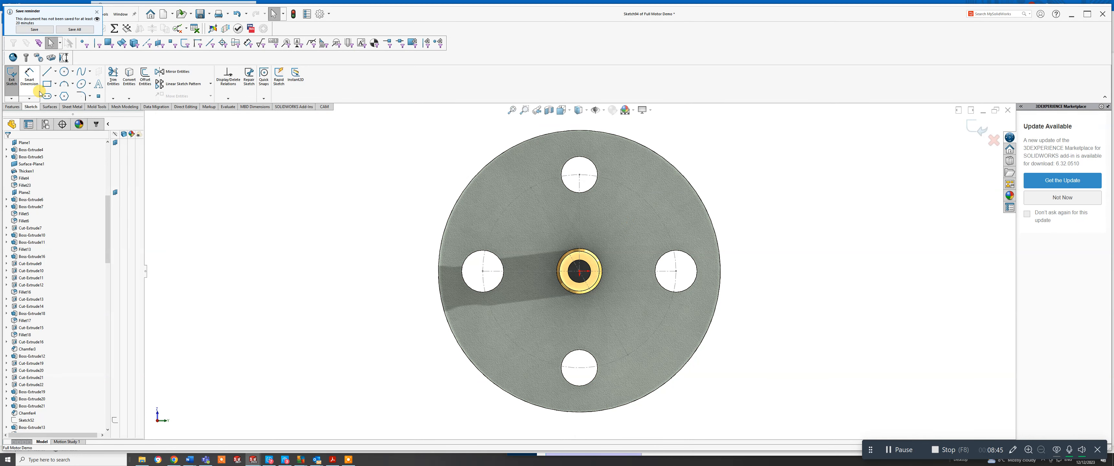
pyautogui.click(63, 72)
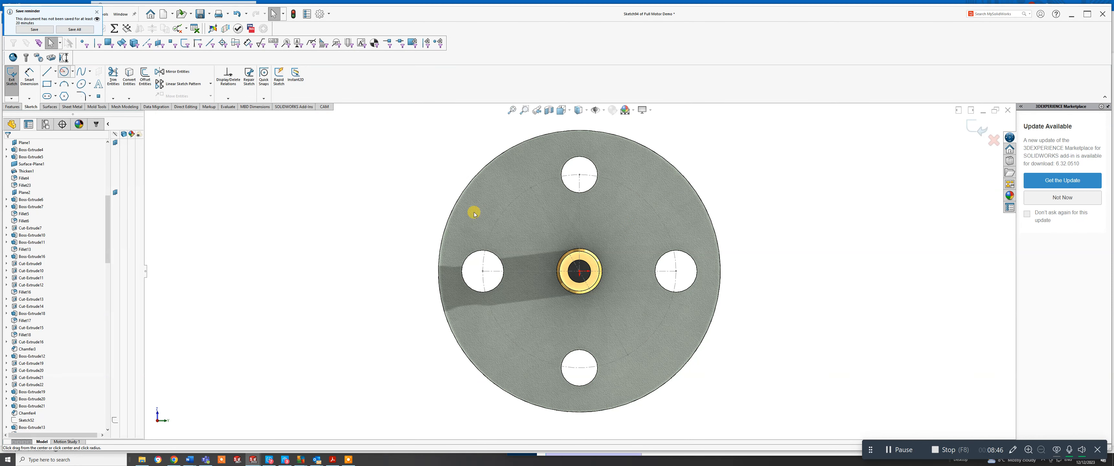
pyautogui.click(580, 175)
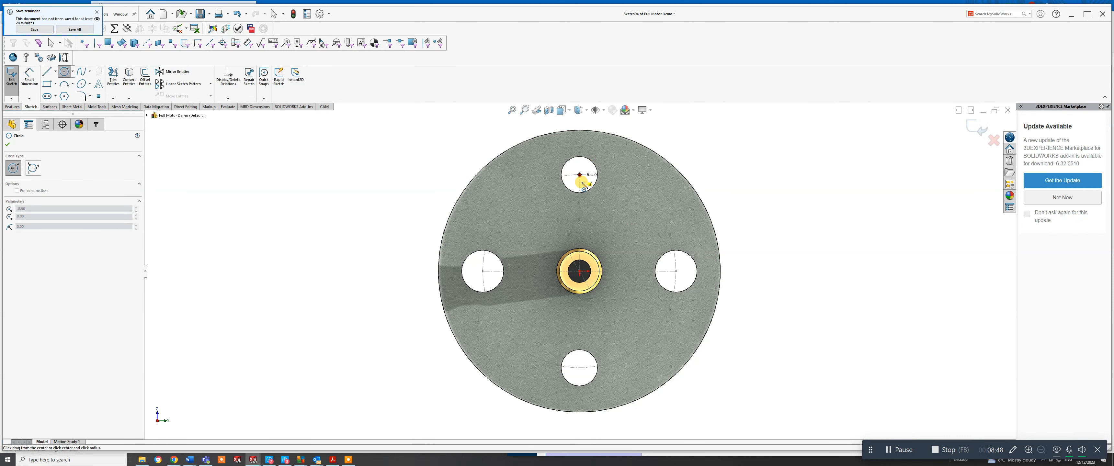
pyautogui.click(593, 208)
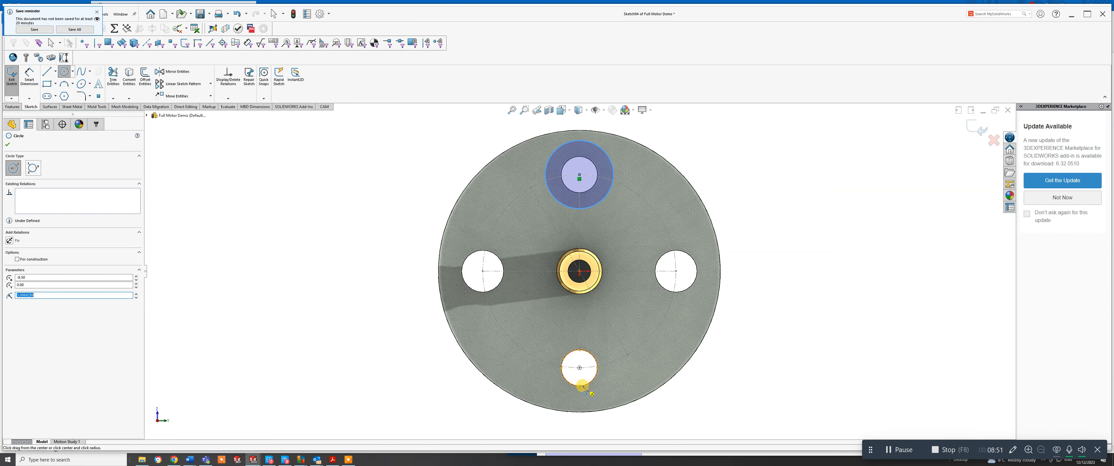
pyautogui.click(579, 367)
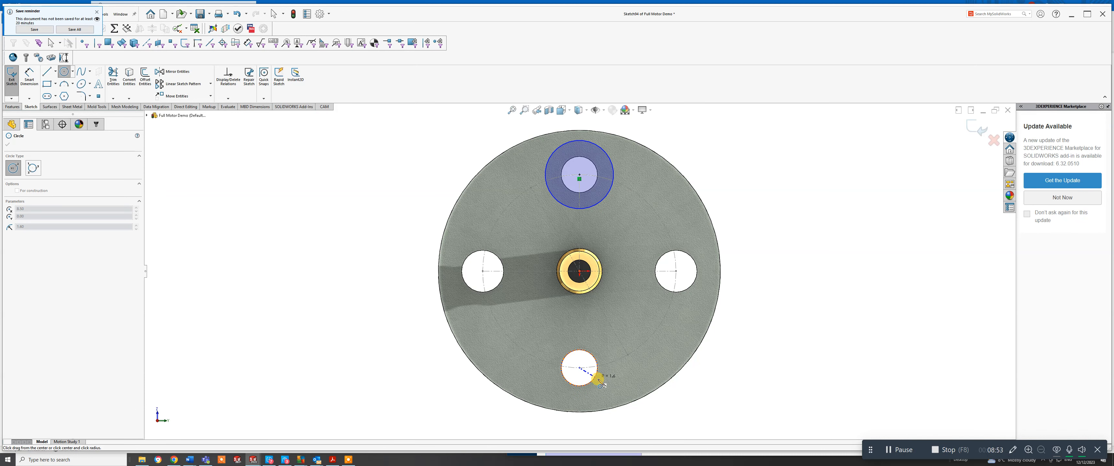
pyautogui.click(607, 385)
pyautogui.rightClick(607, 386)
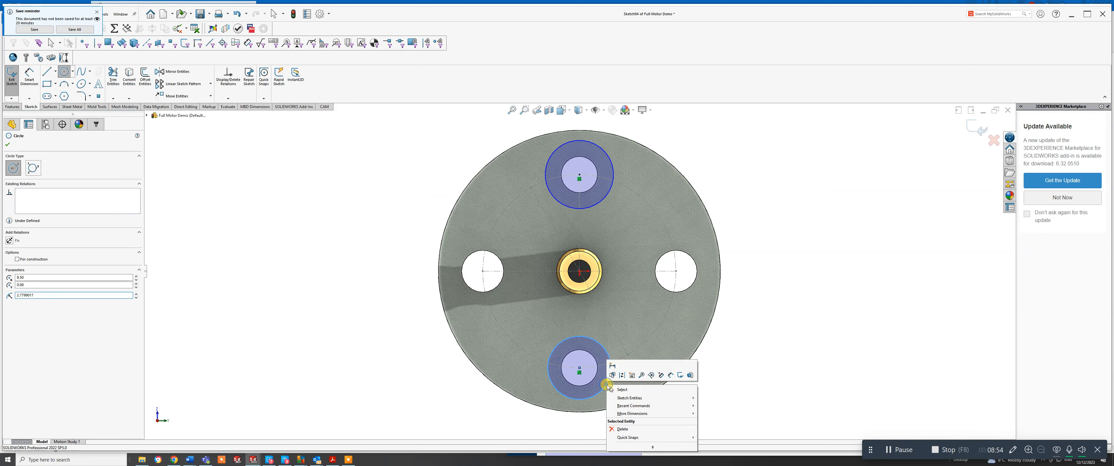
pyautogui.click(623, 390)
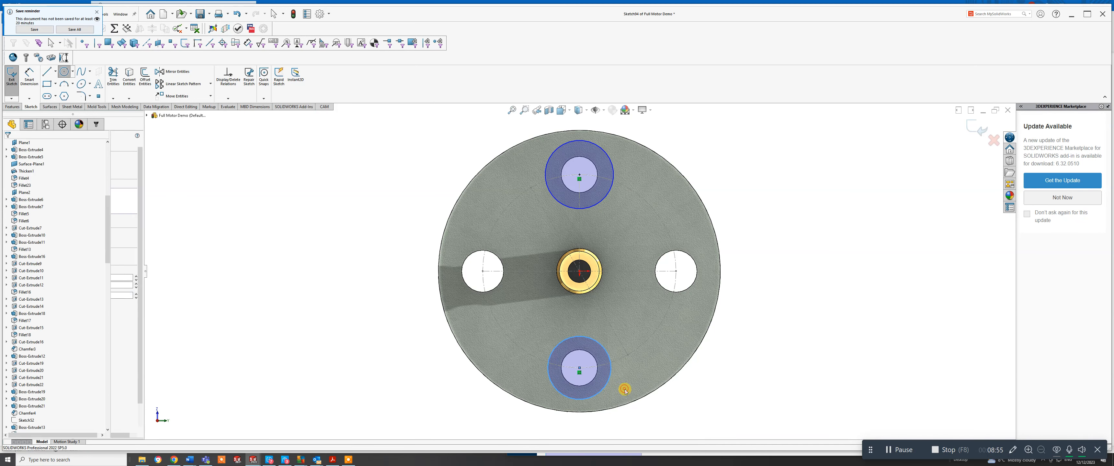
# Add an equal relation between the two circles around the mounting holes.
pyautogui.click(556, 344)
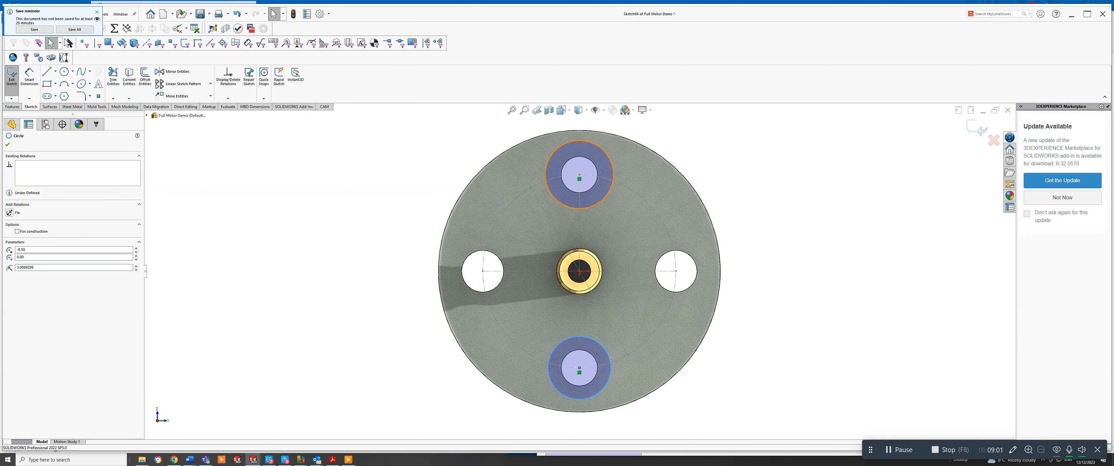
pyautogui.keyDown('ctrl'); pyautogui.click(593, 208); pyautogui.keyUp('ctrl')
pyautogui.click(640, 178)
# Dimension the circle around the mounting hole and set its diameter to 2.8*2 mm.
pyautogui.click(28, 76)
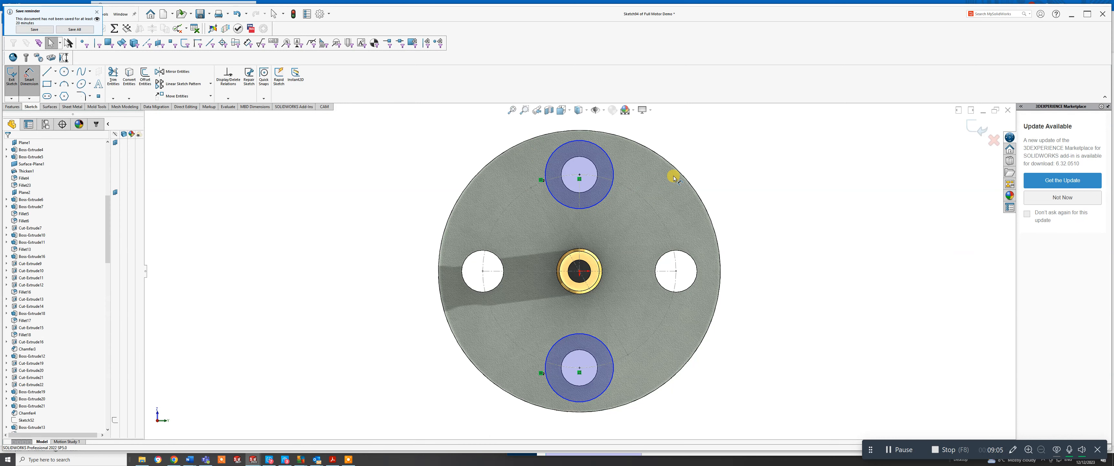
pyautogui.click(615, 178)
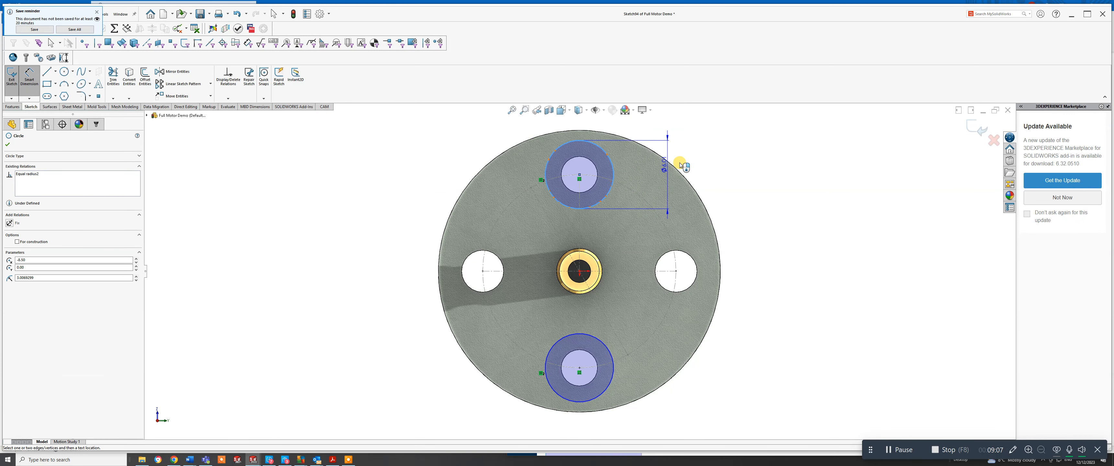
pyautogui.click(721, 155)
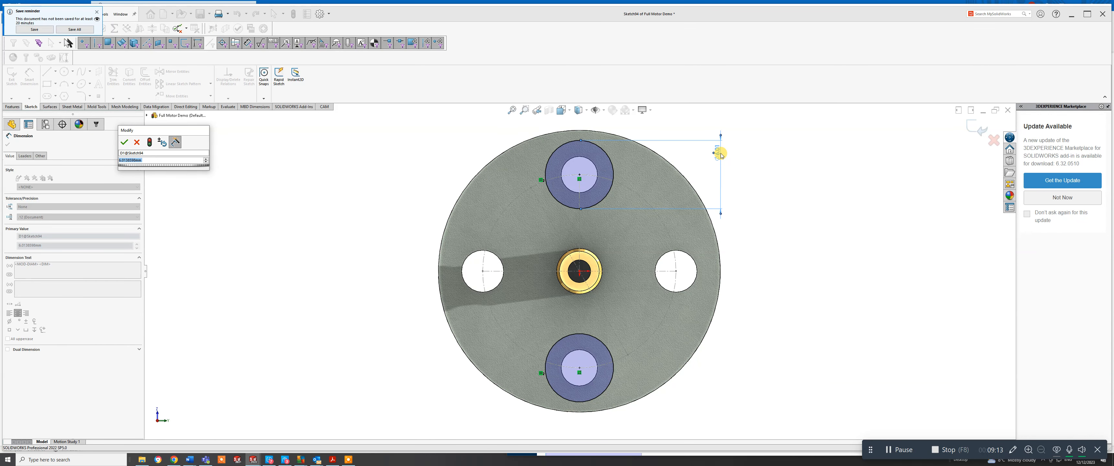
pyautogui.write('2.8')
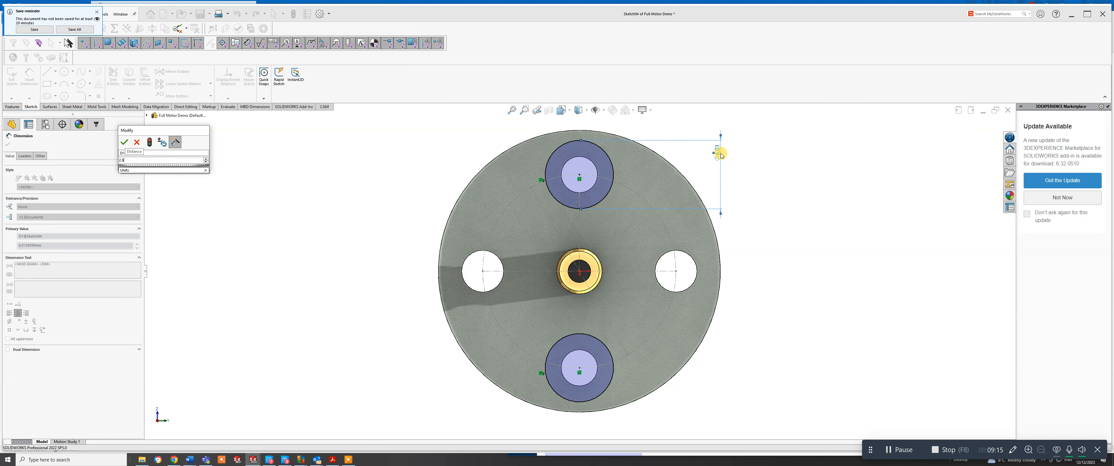
pyautogui.write('*2')
pyautogui.press('Return')
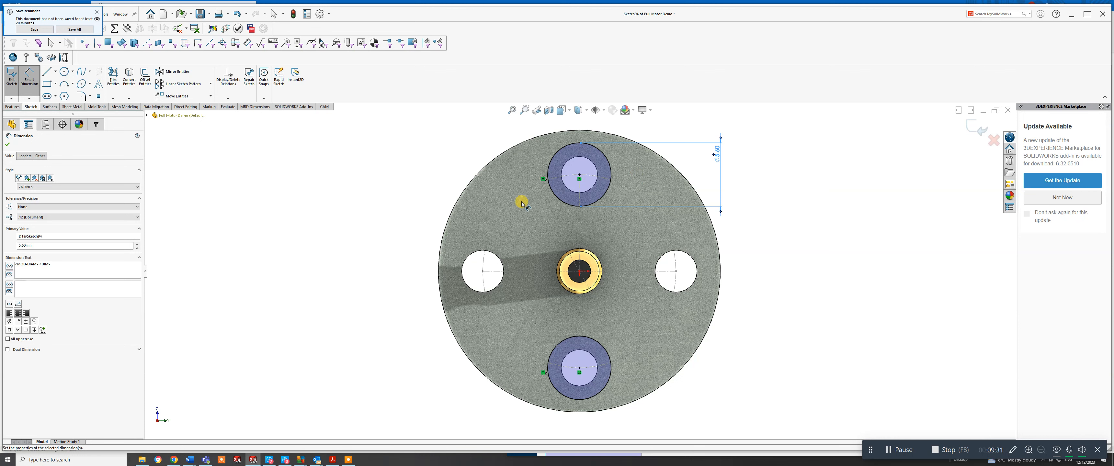
# Draw a circle of about 11 mm radius centred on the shaft axis, crossing both mounting-hole circles.
pyautogui.click(64, 71)
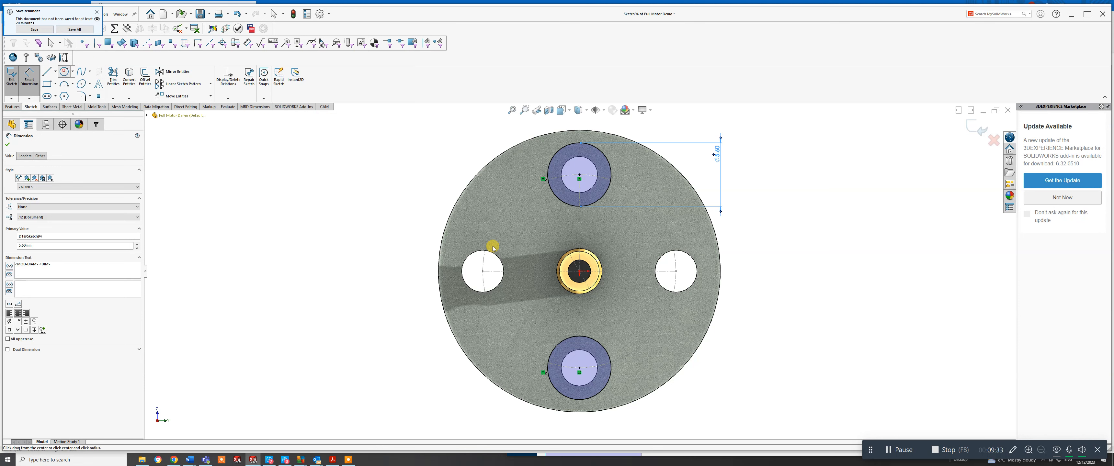
pyautogui.click(583, 272)
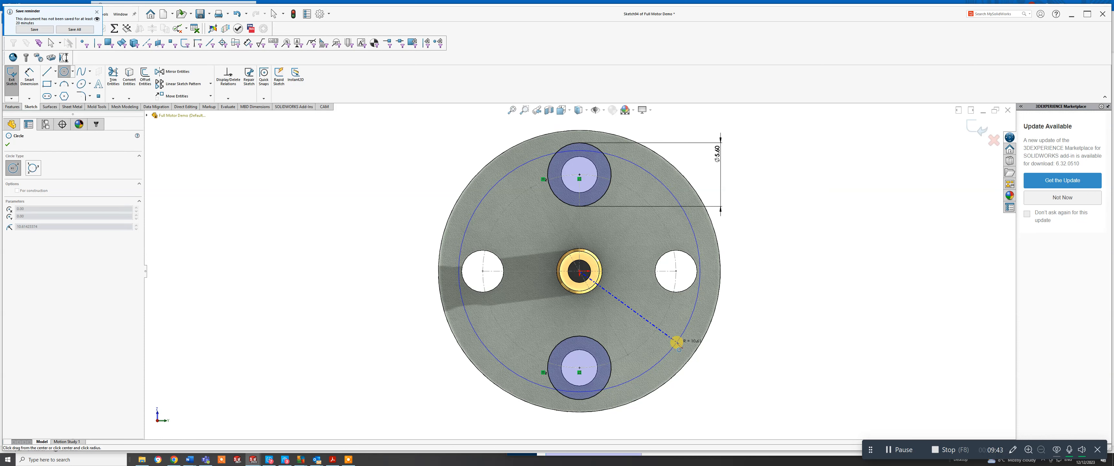
pyautogui.click(680, 347)
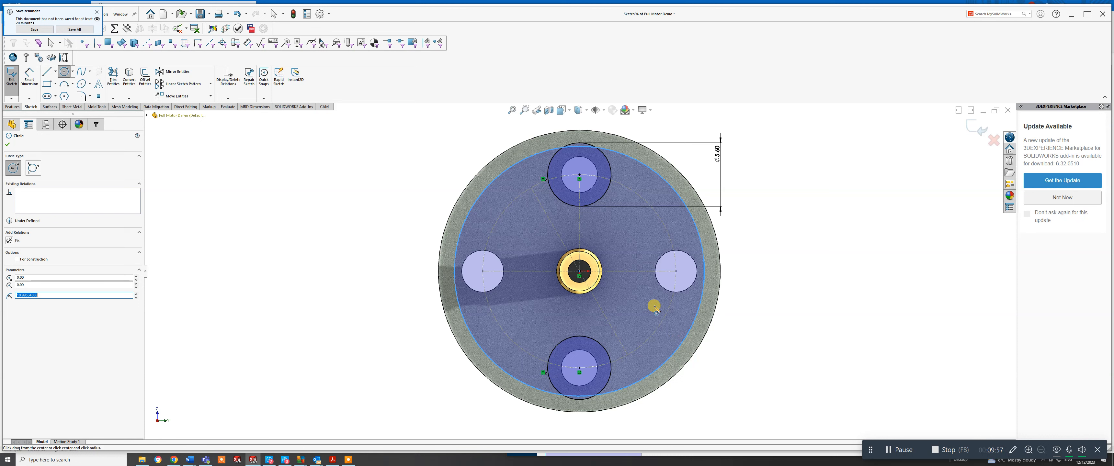
pyautogui.rightClick(808, 166)
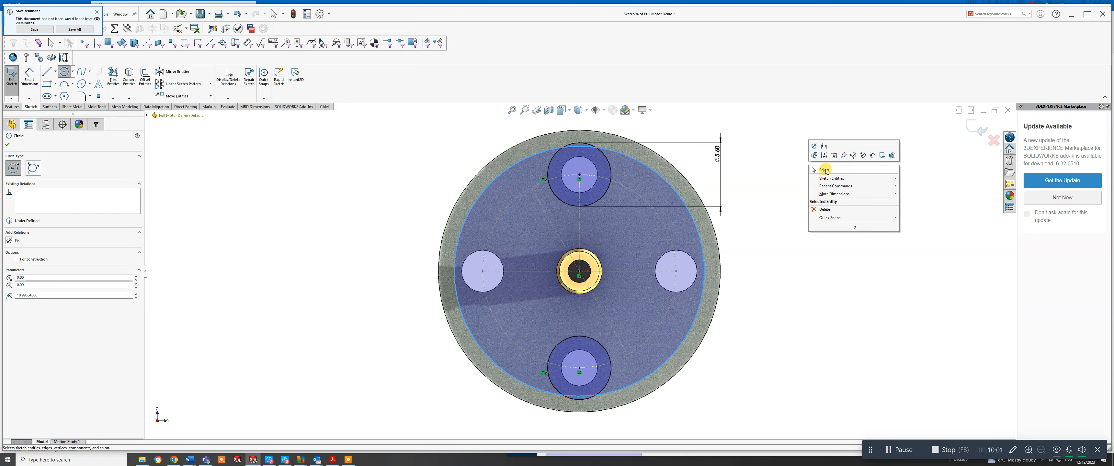
pyautogui.click(827, 171)
# Show the hidden gear housing body again behind the front plate.
pyautogui.moveTo(422, 186); pyautogui.dragTo(448, 196, button='middle')
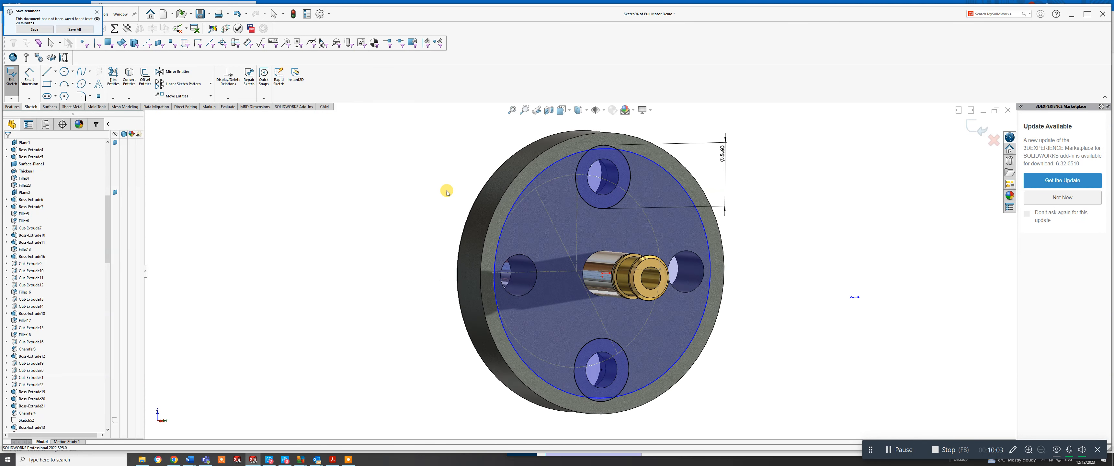
pyautogui.moveTo(109, 210); pyautogui.dragTo(105, 144)
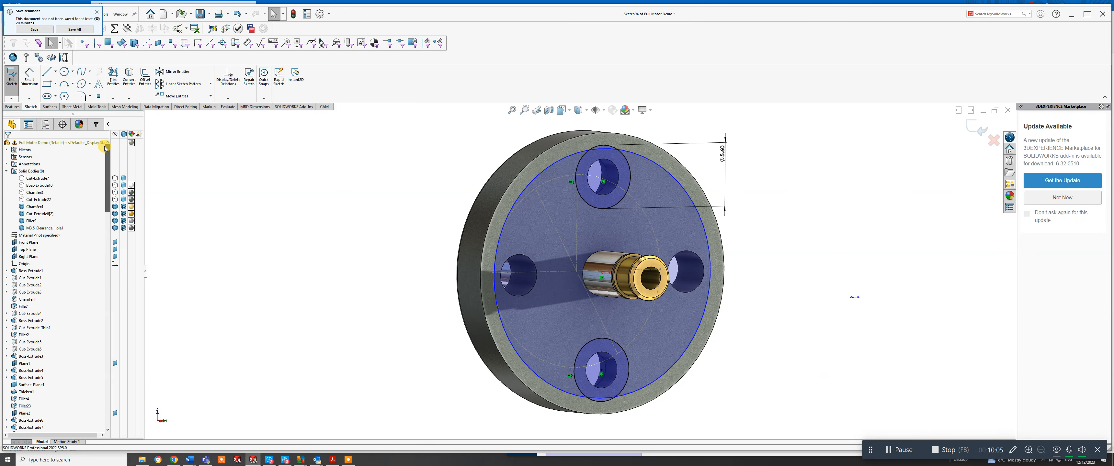
pyautogui.click(116, 199)
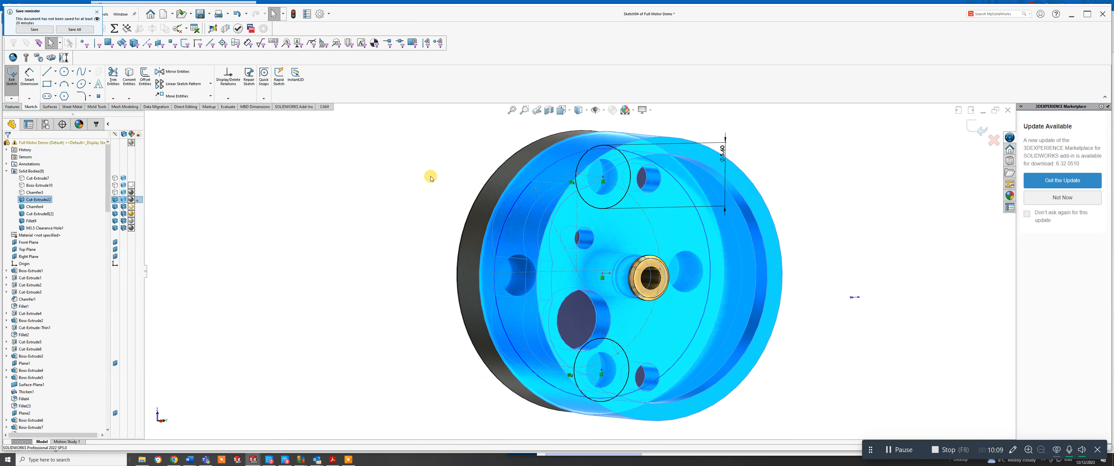
# Make the large sketch circle coradial with the gear housing's inner circular edge.
pyautogui.moveTo(465, 177); pyautogui.dragTo(452, 144, button='middle')
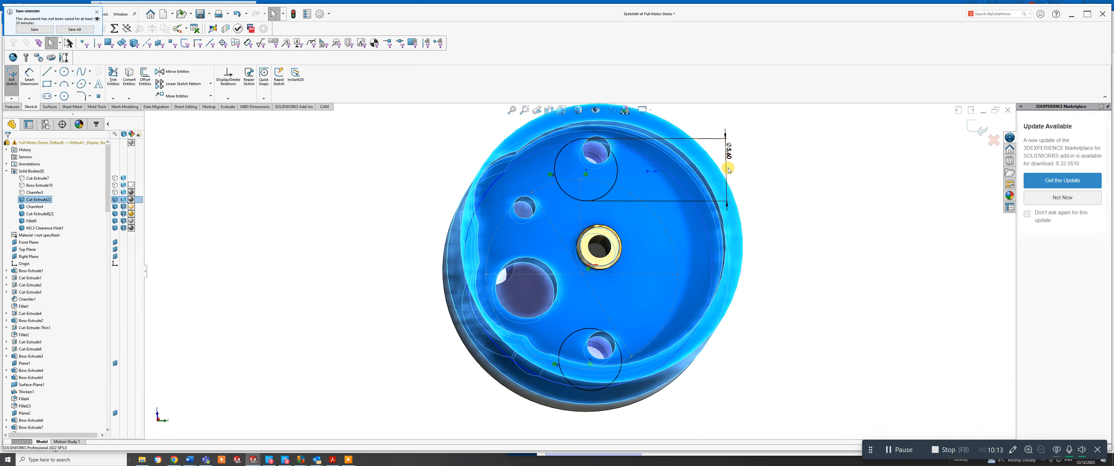
pyautogui.click(766, 182)
pyautogui.moveTo(767, 181); pyautogui.dragTo(740, 208, button='middle')
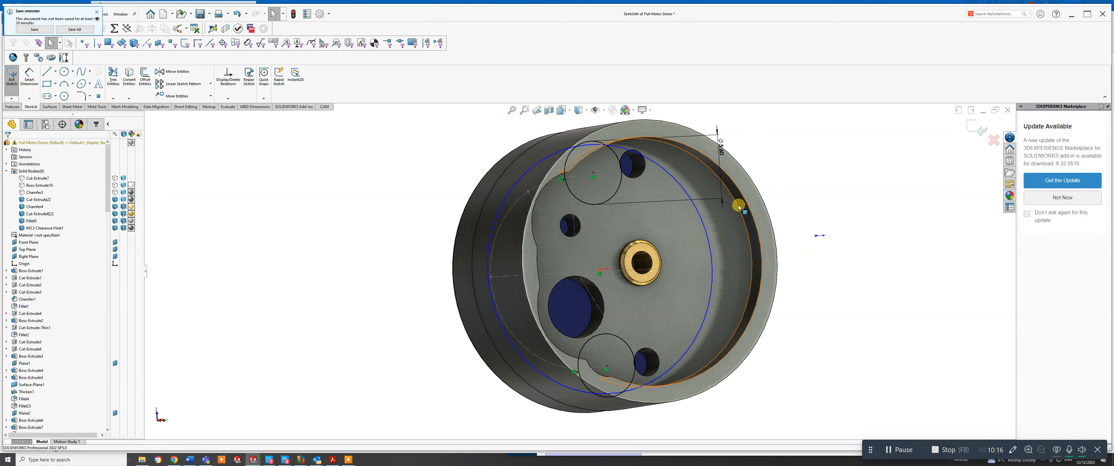
pyautogui.click(704, 225)
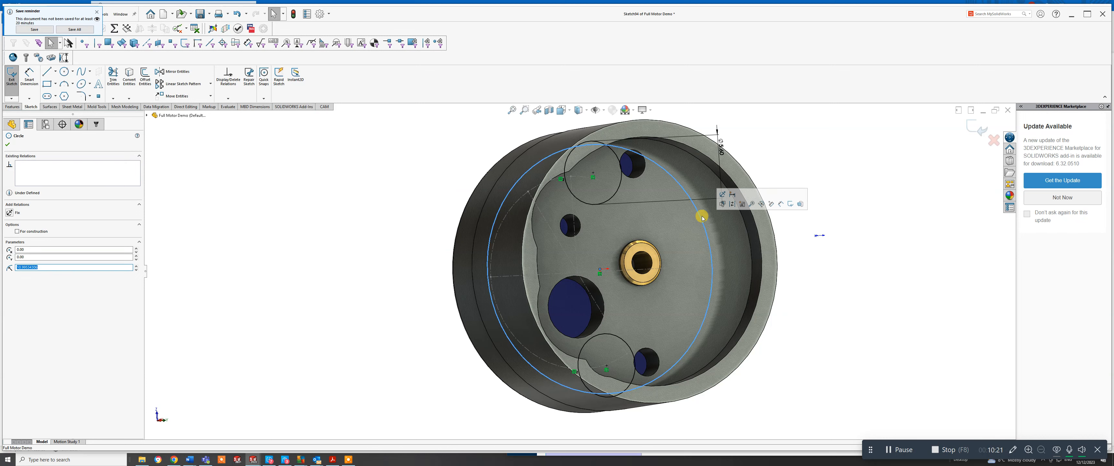
pyautogui.keyDown('ctrl'); pyautogui.click(740, 211); pyautogui.keyUp('ctrl')
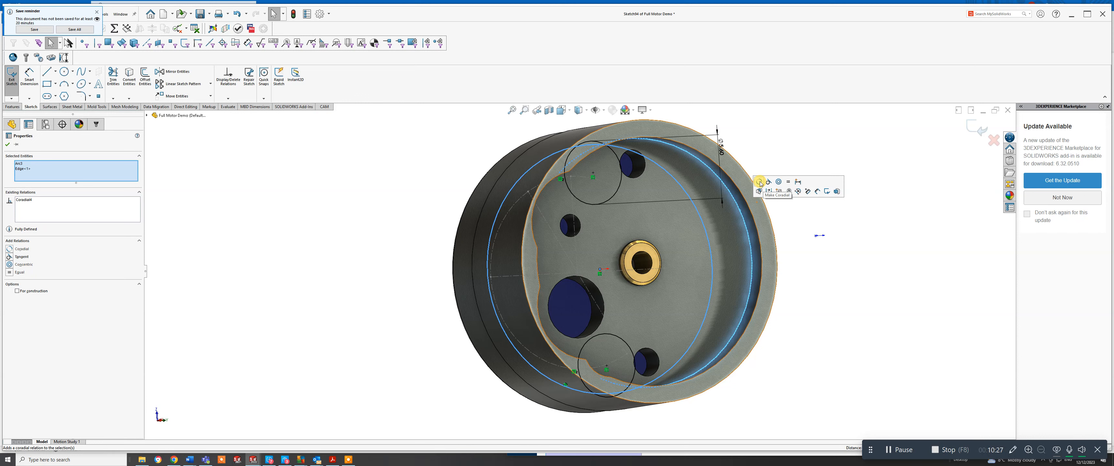
pyautogui.click(760, 182)
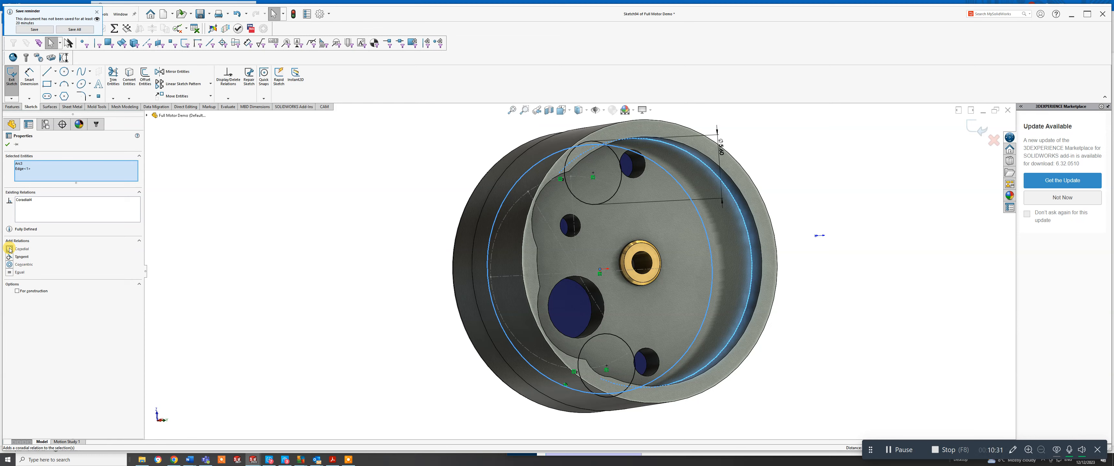
pyautogui.click(252, 272)
# Set the display style of the front plate to Hidden Lines Visible and inspect the sketch circles against the housing.
pyautogui.moveTo(650, 286); pyautogui.dragTo(745, 303, button='middle')
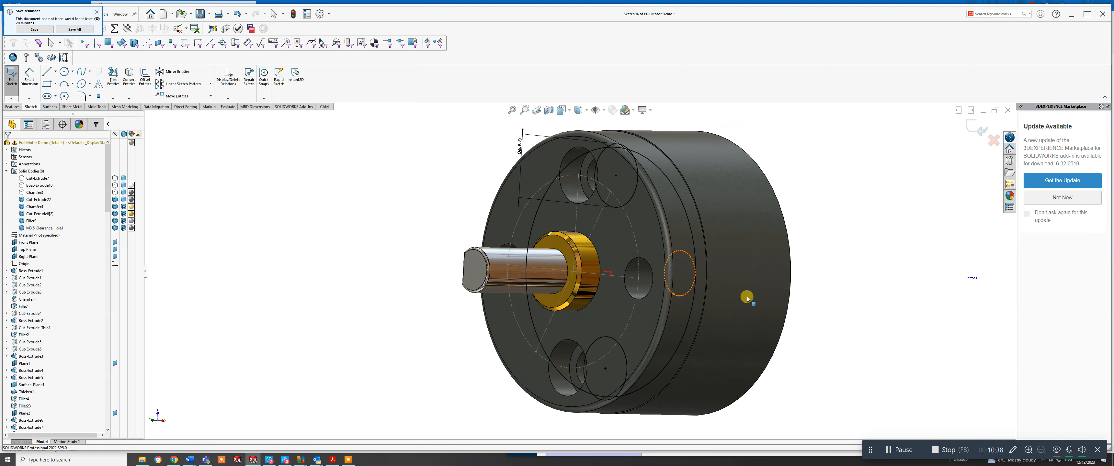
pyautogui.rightClick(646, 215)
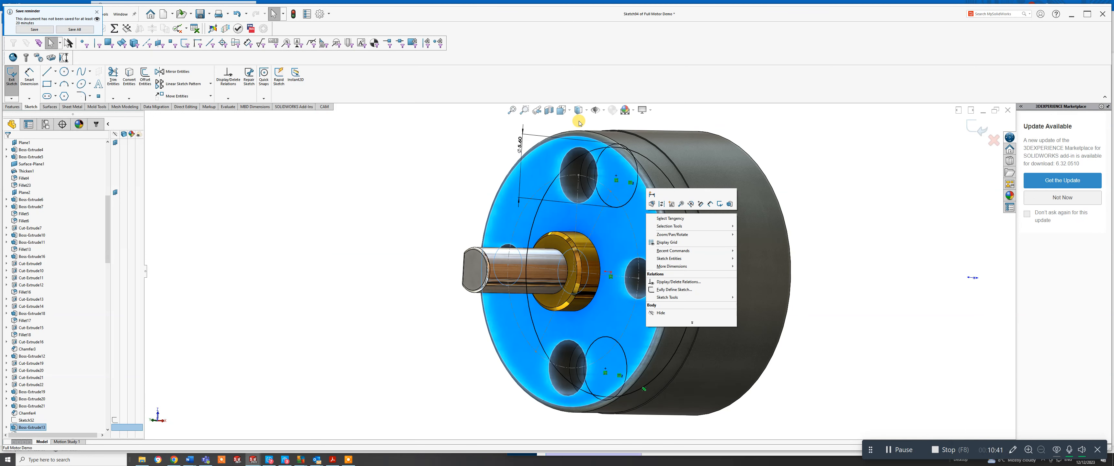
pyautogui.click(587, 111)
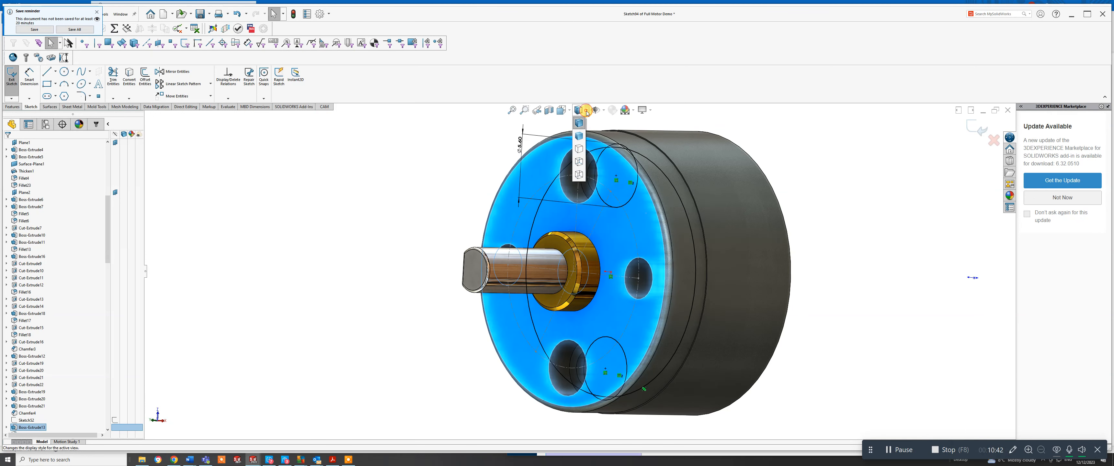
pyautogui.click(579, 162)
pyautogui.moveTo(719, 221); pyautogui.dragTo(738, 233, button='middle')
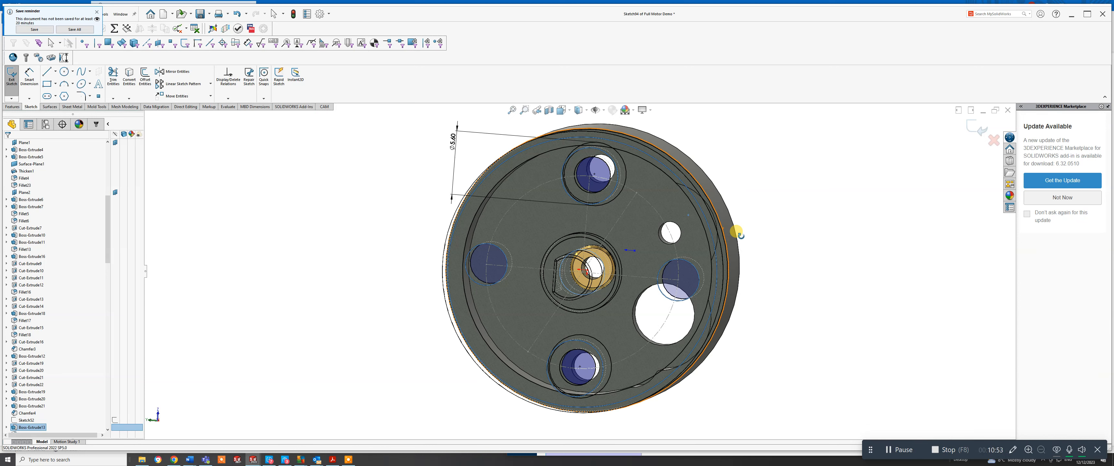
pyautogui.moveTo(738, 234); pyautogui.dragTo(674, 191, button='middle')
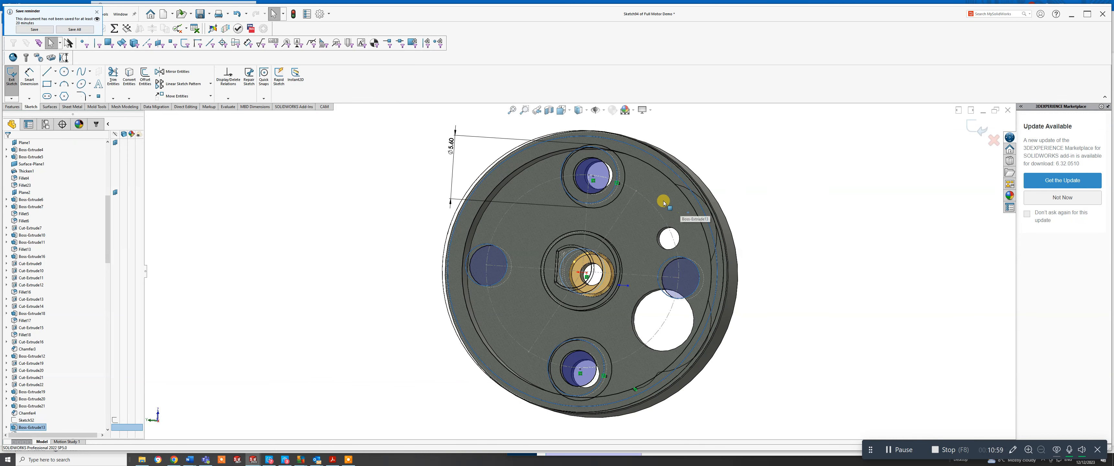
pyautogui.click(145, 80)
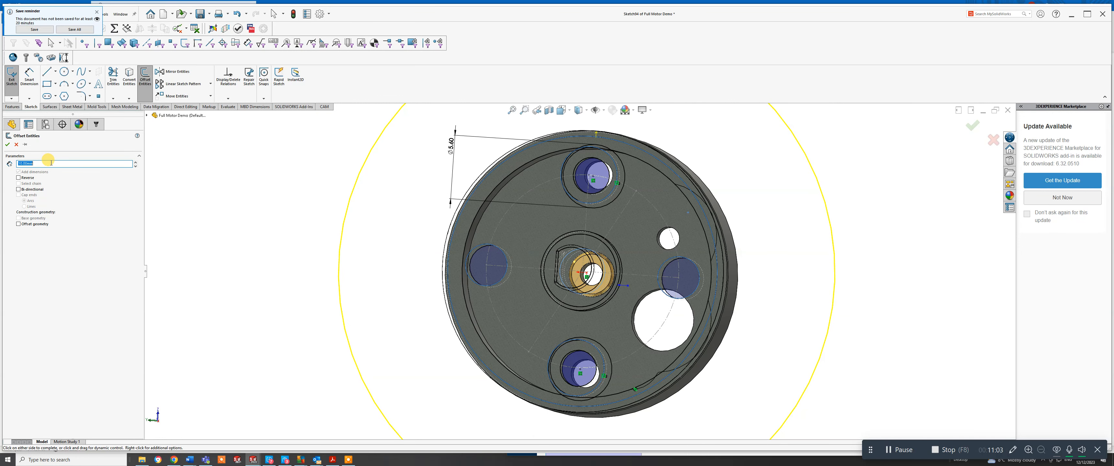
pyautogui.click(681, 232)
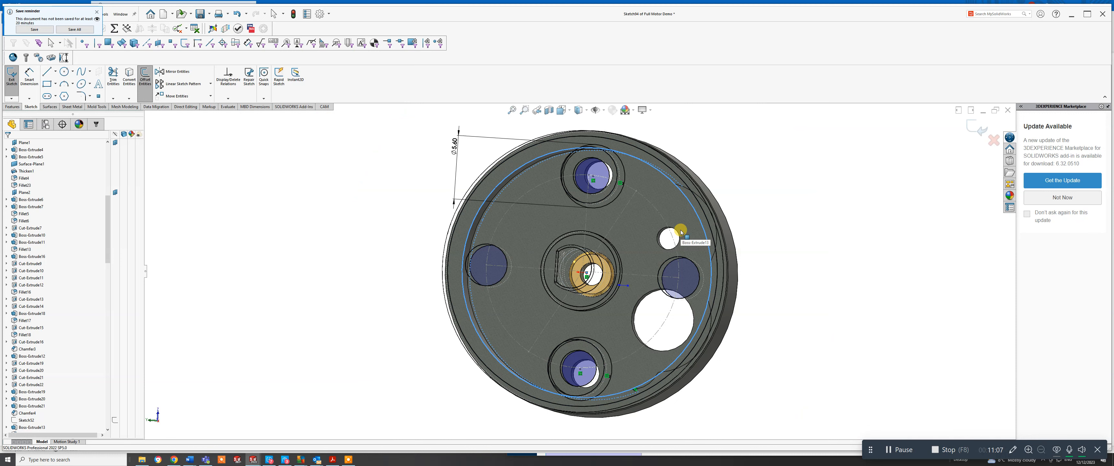
pyautogui.click(680, 233)
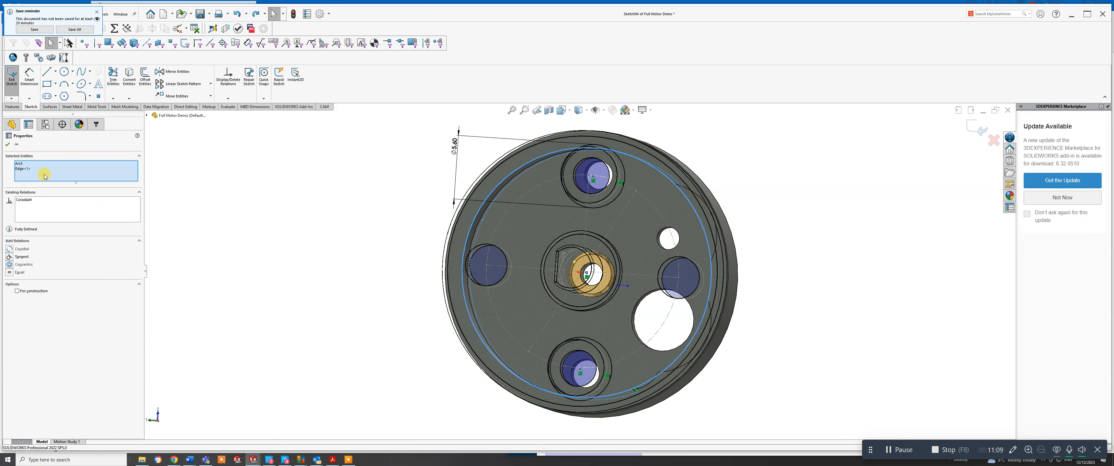
pyautogui.click(7, 145)
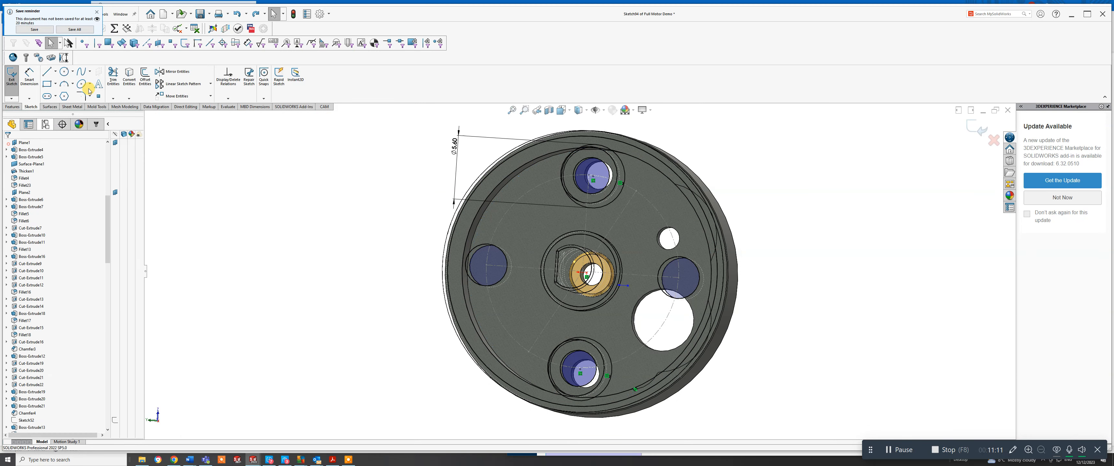
# Offset the large sketch circle inward by 0.8 mm using the reversed direction.
pyautogui.click(146, 77)
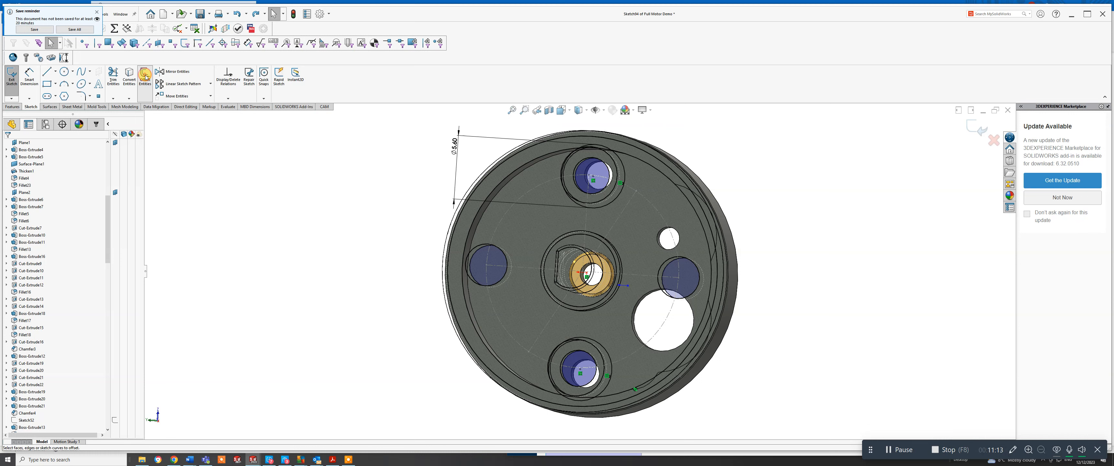
pyautogui.click(694, 207)
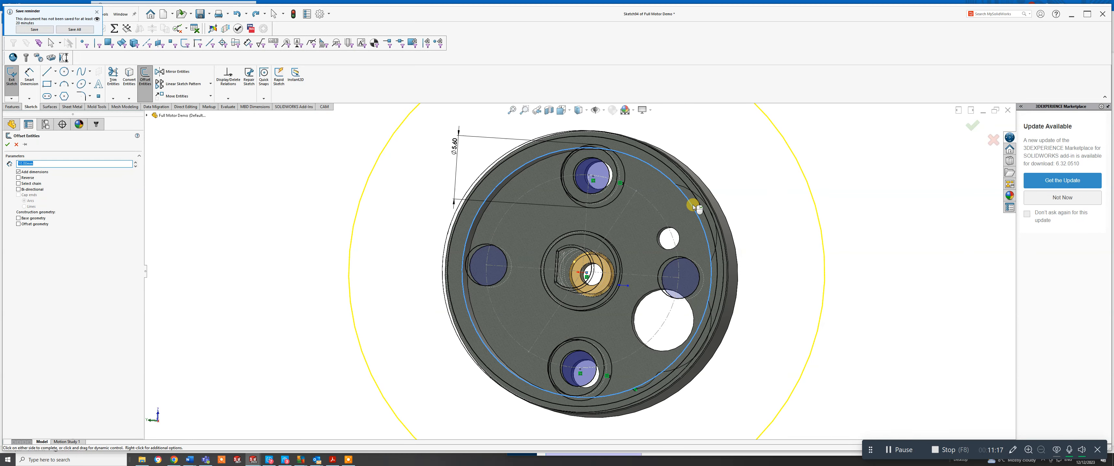
pyautogui.click(19, 178)
pyautogui.click(47, 164)
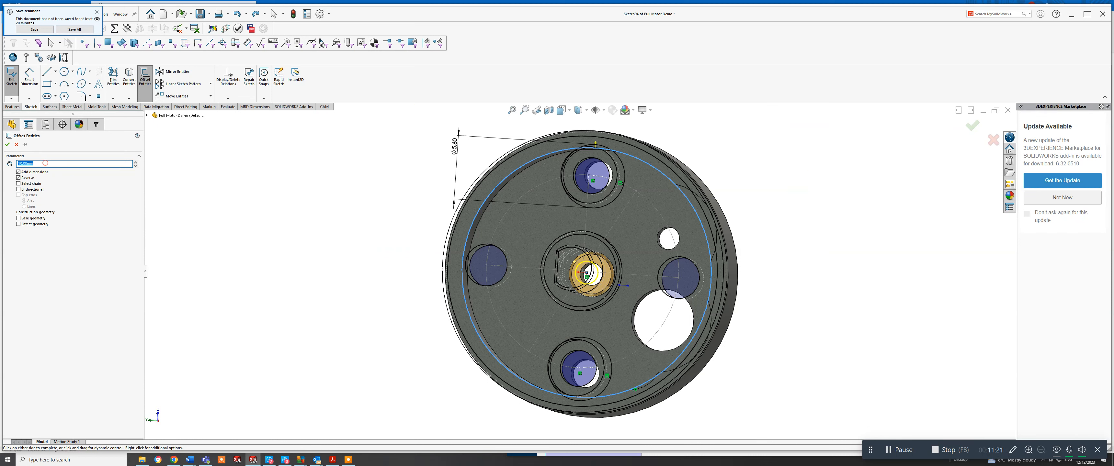
pyautogui.write('.8')
pyautogui.press('Return')
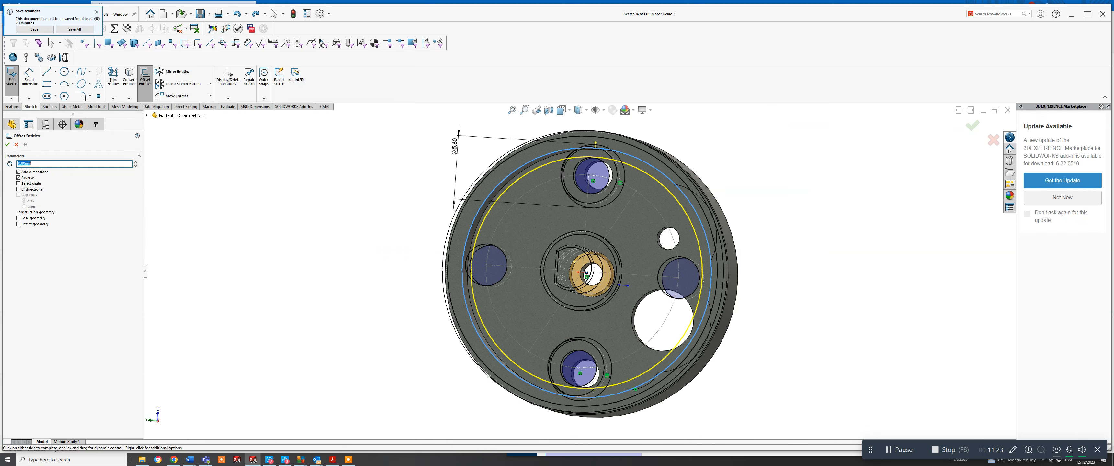
pyautogui.moveTo(634, 288); pyautogui.dragTo(640, 281, button='middle')
pyautogui.click(970, 129)
# Hide the gear housing body so that the front plate's rear-face sketch can be seen unobstructed.
pyautogui.moveTo(716, 189); pyautogui.dragTo(642, 203, button='middle')
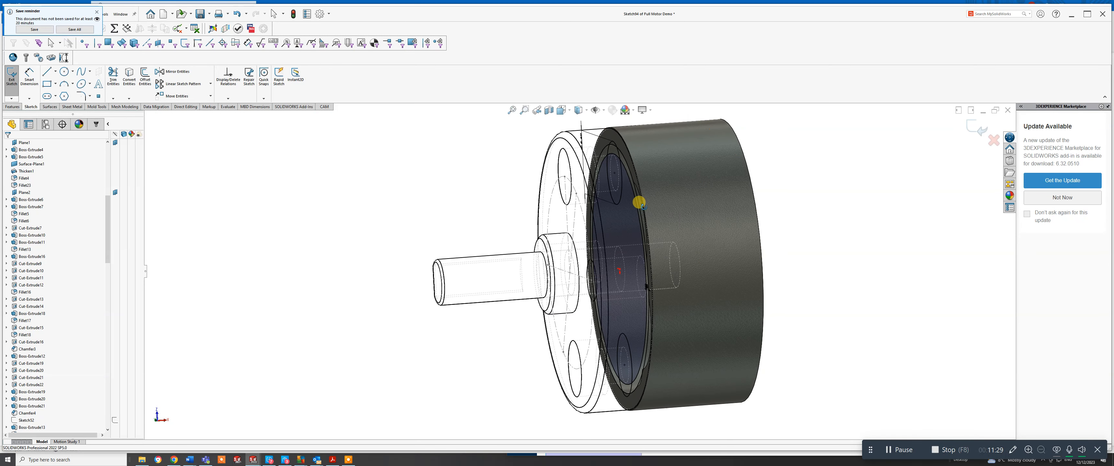
pyautogui.click(719, 145)
pyautogui.rightClick(718, 146)
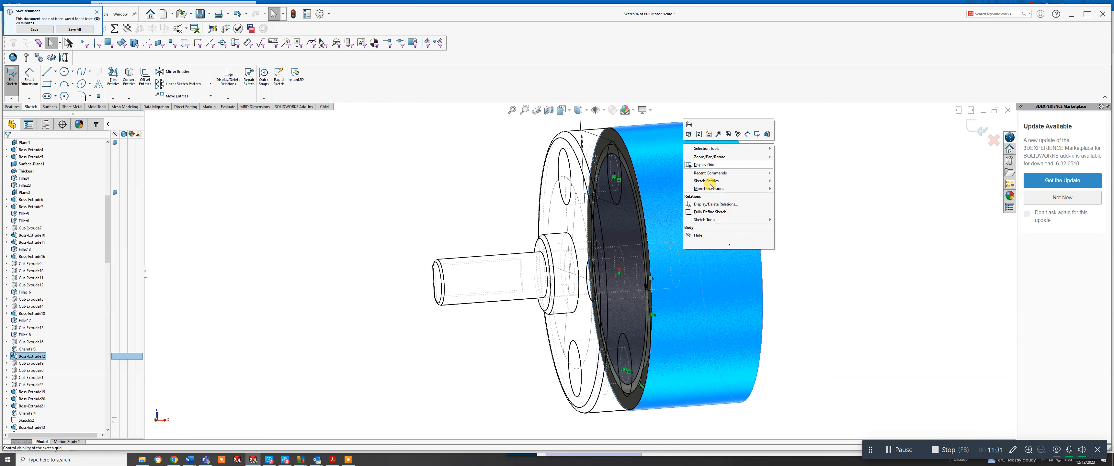
pyautogui.click(698, 236)
pyautogui.moveTo(699, 221); pyautogui.dragTo(571, 334, button='middle')
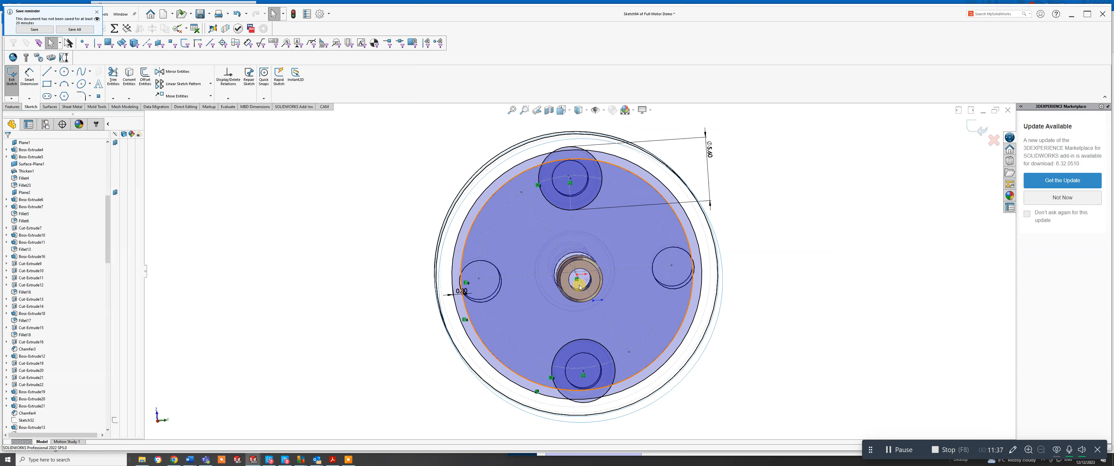
pyautogui.moveTo(498, 261)
pyautogui.mouseDown(button='middle')
pyautogui.moveTo(495, 251)
pyautogui.moveTo(513, 251)
pyautogui.mouseUp(button='middle')
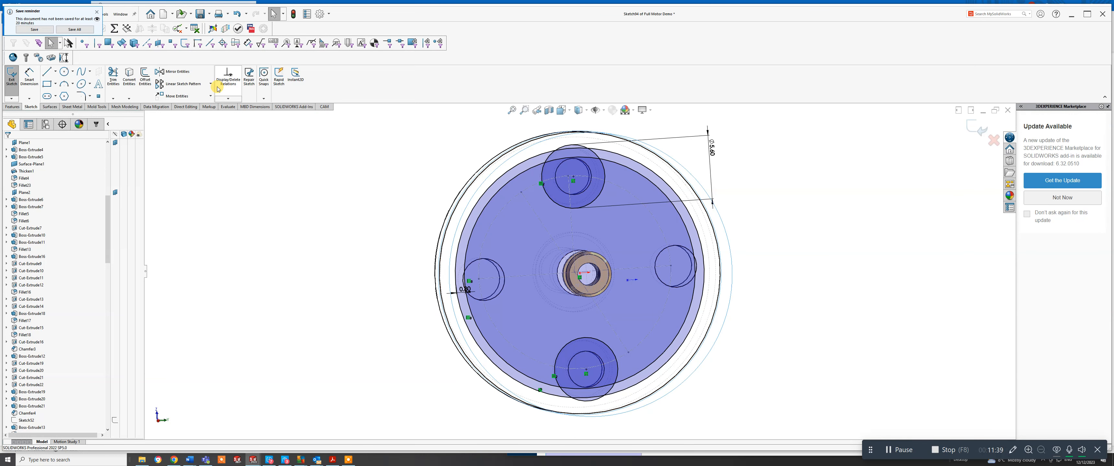
# Switch the front plate from Hidden Lines Visible back to a shaded display style.
pyautogui.moveTo(373, 172); pyautogui.dragTo(441, 192, button='middle')
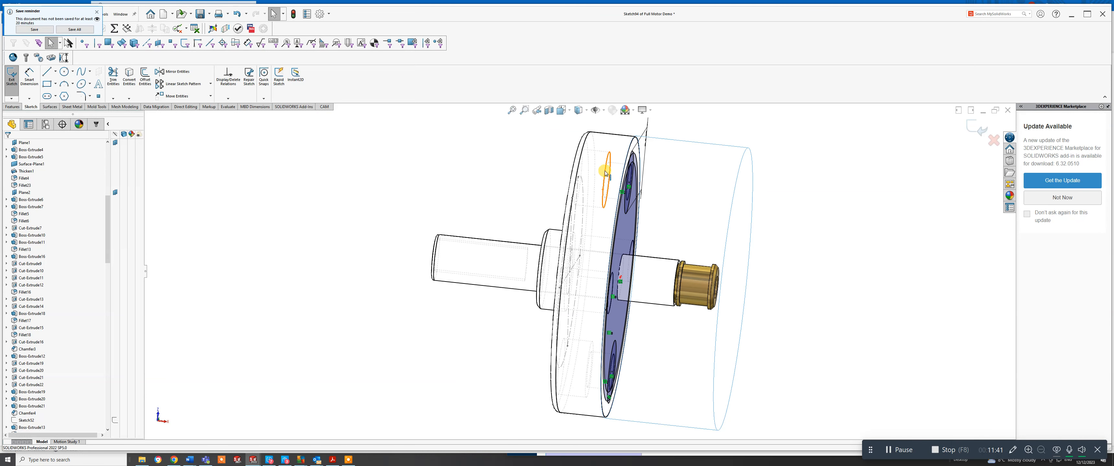
pyautogui.click(587, 113)
pyautogui.click(579, 120)
pyautogui.moveTo(600, 160); pyautogui.dragTo(521, 134, button='middle')
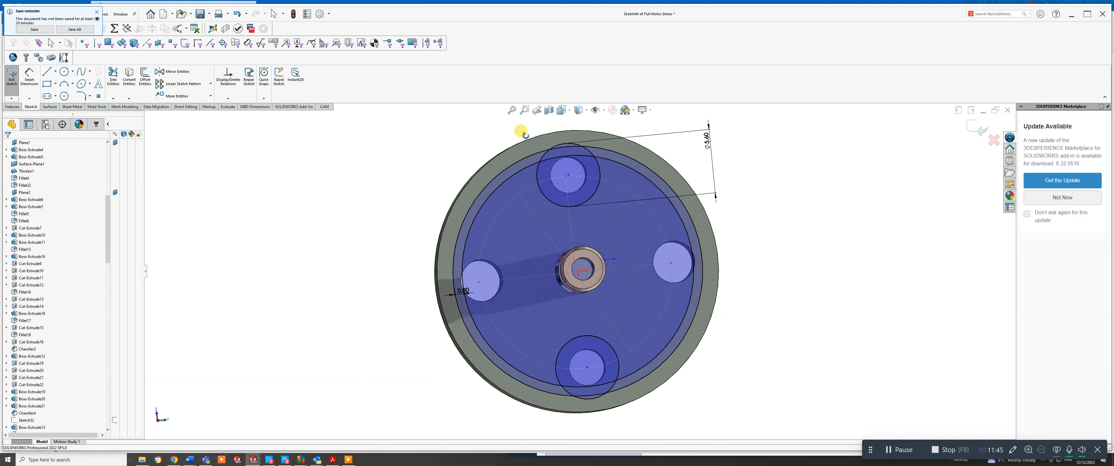
# Trim the circle around the upper mounting hole and the offset circle's crossing segments so they join into one notched outline.
pyautogui.click(113, 77)
pyautogui.scroll(-3, 562, 147)
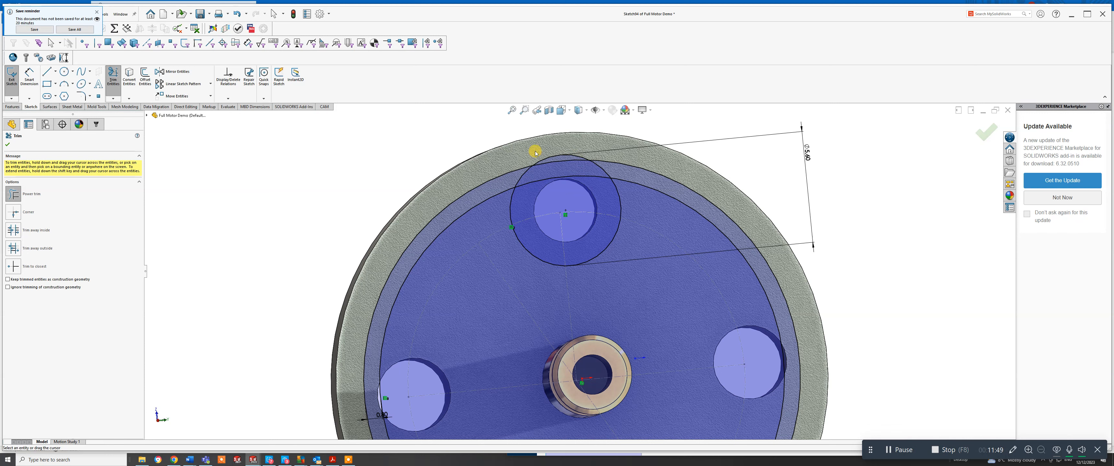
pyautogui.click(551, 157)
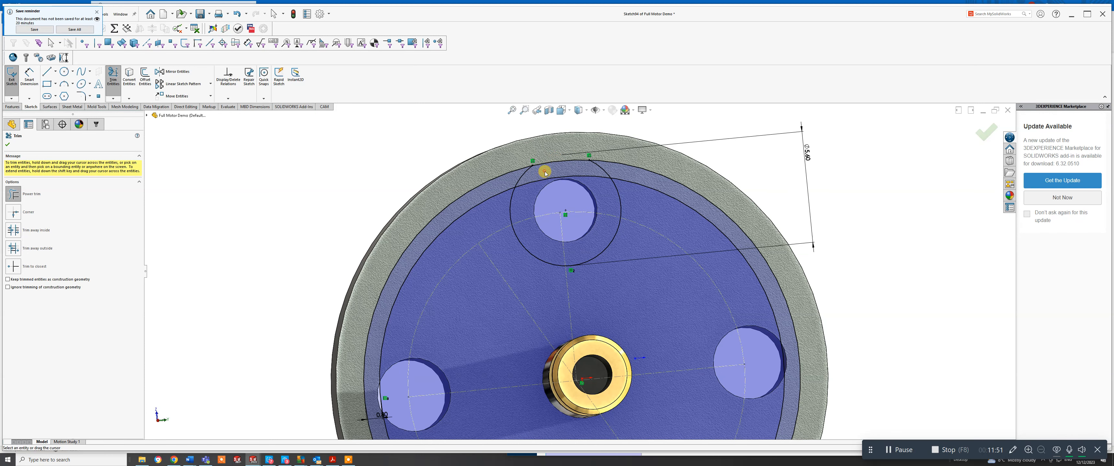
pyautogui.moveTo(516, 181)
pyautogui.mouseDown()
pyautogui.moveTo(597, 164)
pyautogui.moveTo(603, 187)
pyautogui.mouseUp()
pyautogui.scroll(5, 576, 234)
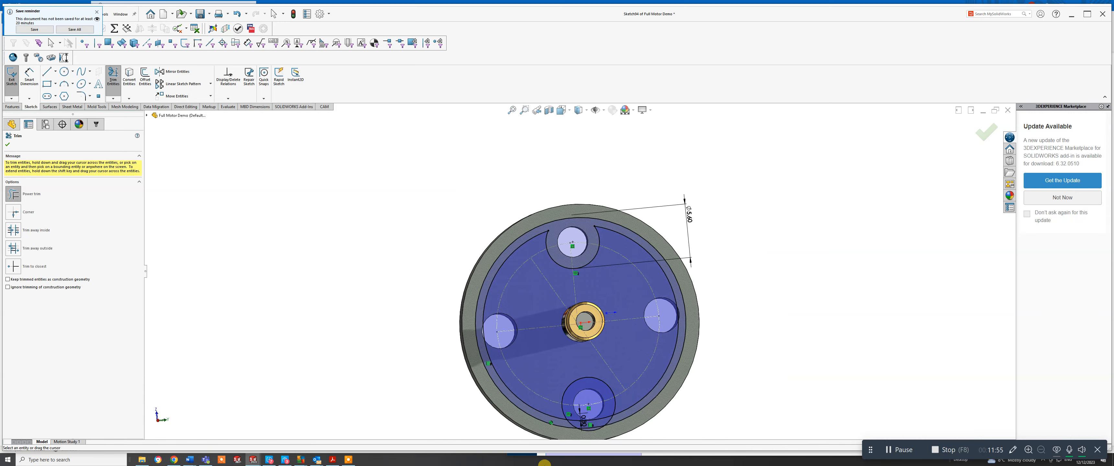
# Trim the circle around the lower mounting hole and the offset circle's crossing segments to form a matching notch.
pyautogui.scroll(-5, 585, 369)
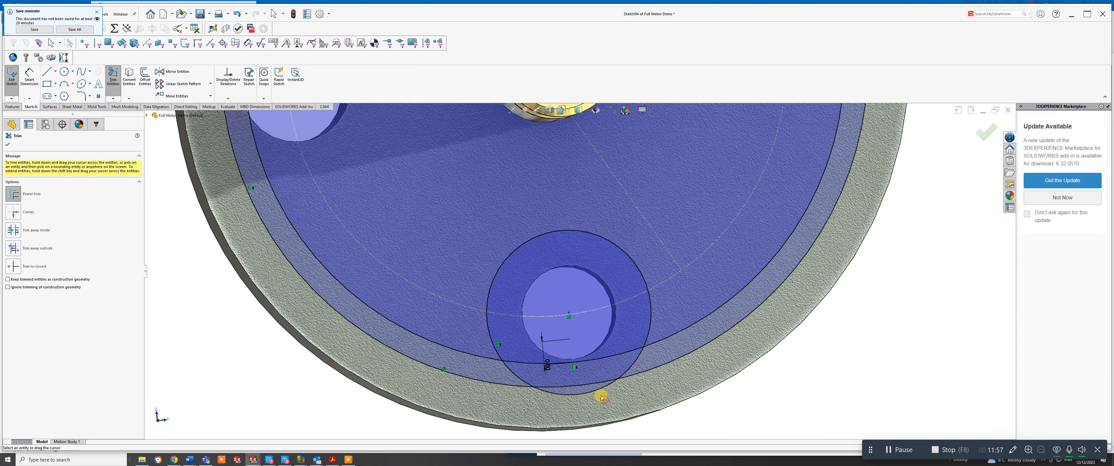
pyautogui.moveTo(589, 394); pyautogui.dragTo(517, 368)
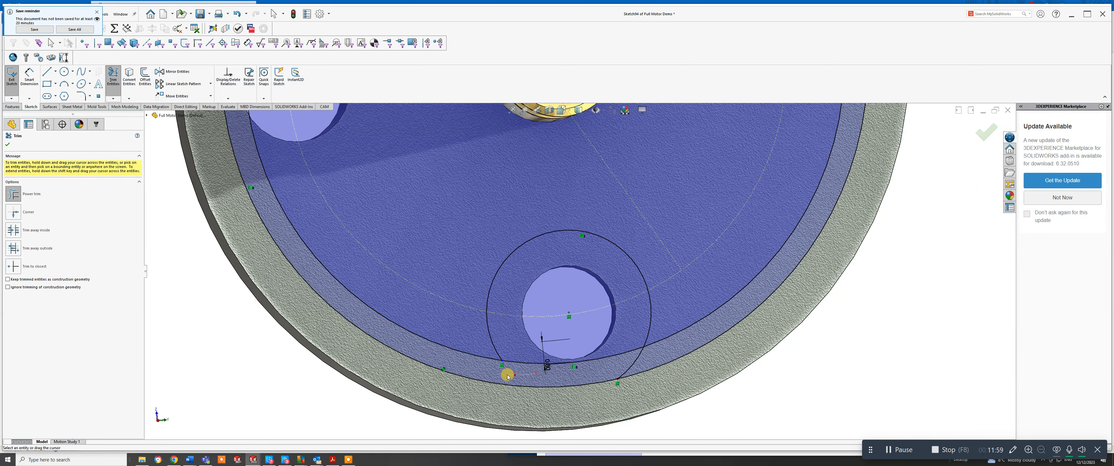
pyautogui.moveTo(599, 372)
pyautogui.mouseDown()
pyautogui.moveTo(650, 361)
pyautogui.moveTo(624, 351)
pyautogui.mouseUp()
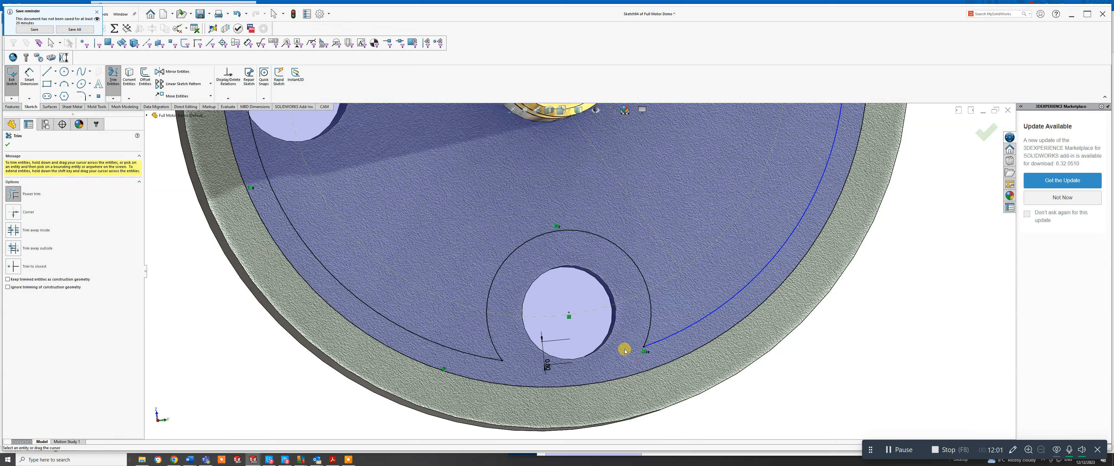
pyautogui.scroll(5, 632, 327)
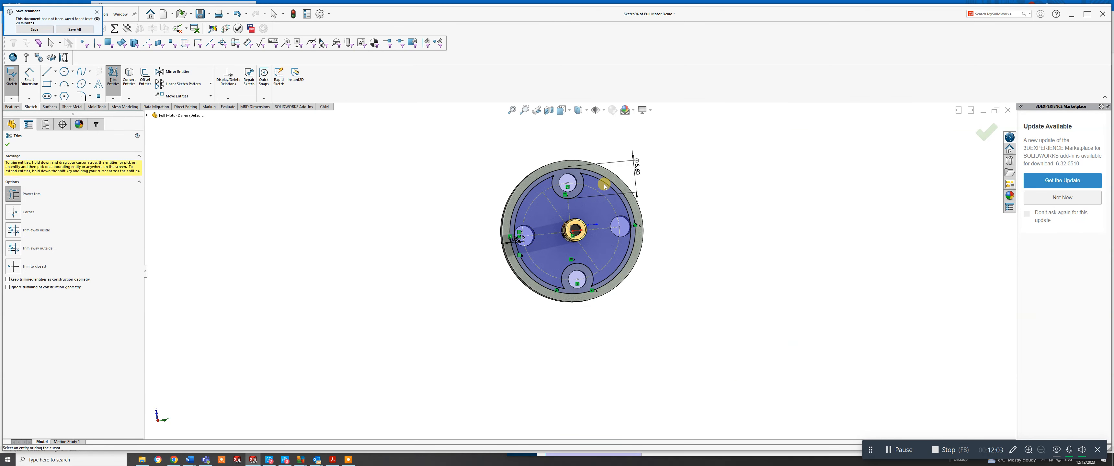
pyautogui.scroll(-3, 582, 125)
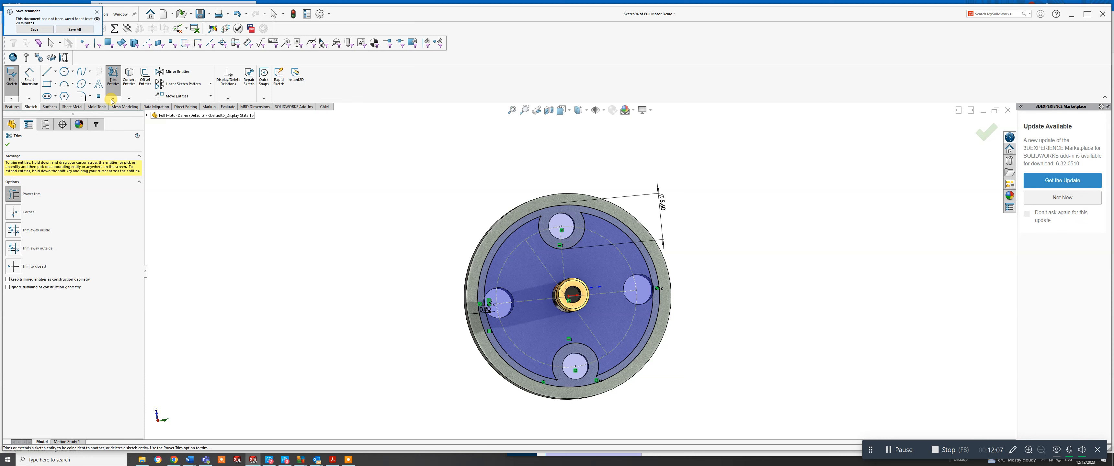
# Add 1 mm sketch fillets to both corners where the offset arcs meet the upper notch, accepting removal of the conflicting relations.
pyautogui.click(80, 97)
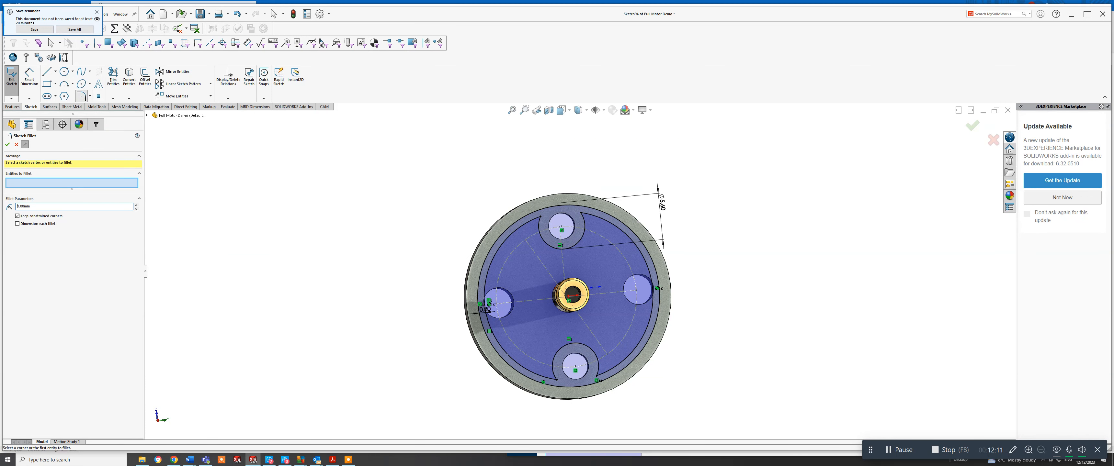
pyautogui.click(594, 215)
pyautogui.click(584, 220)
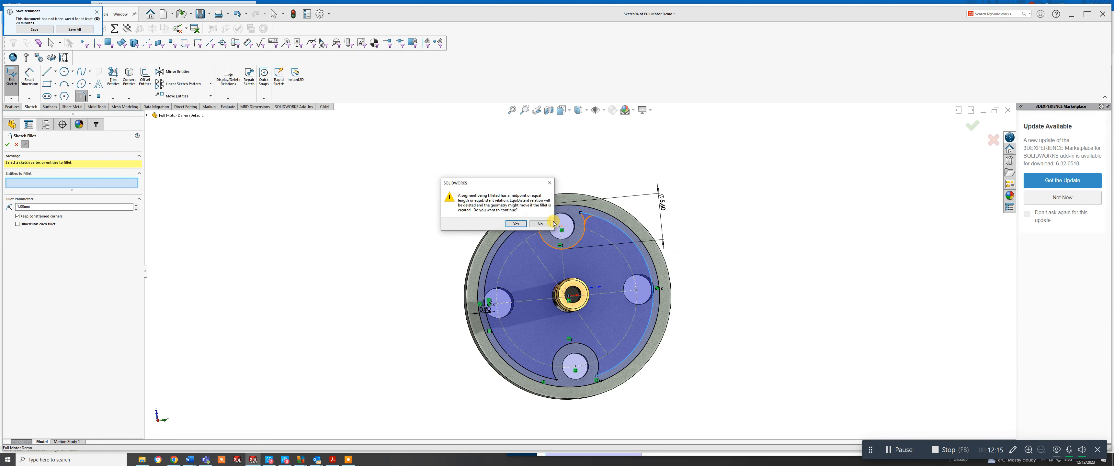
pyautogui.click(517, 223)
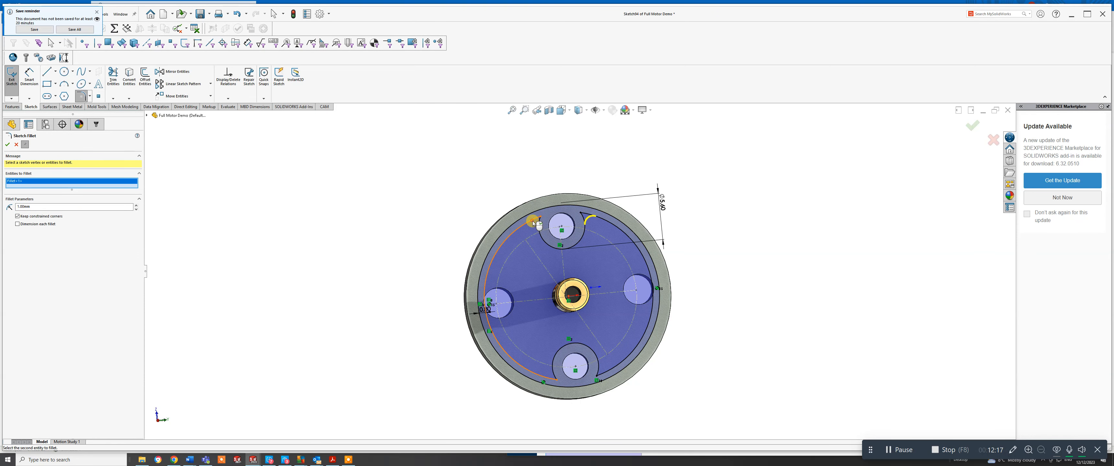
pyautogui.click(539, 227)
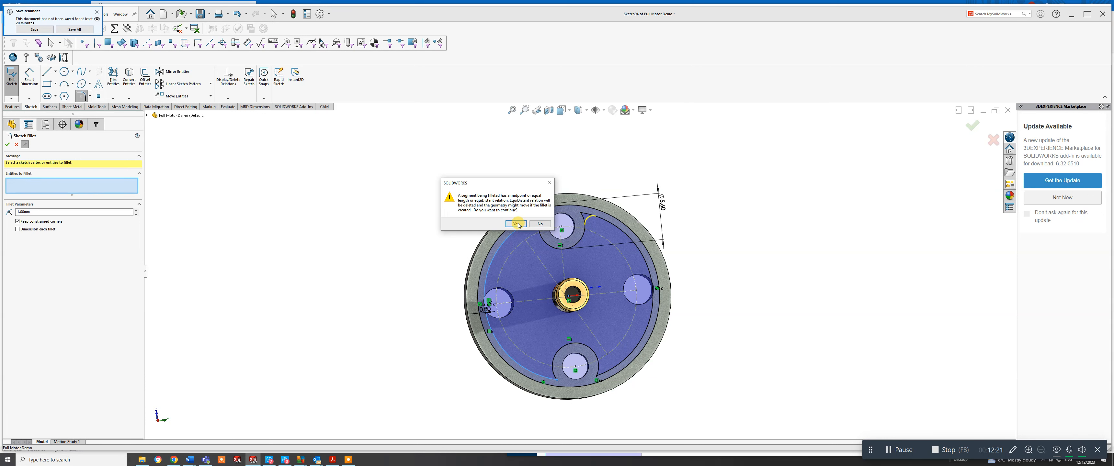
pyautogui.click(517, 224)
# Add 1 mm sketch fillets to both corners of the lower notch and apply all four fillets.
pyautogui.click(599, 368)
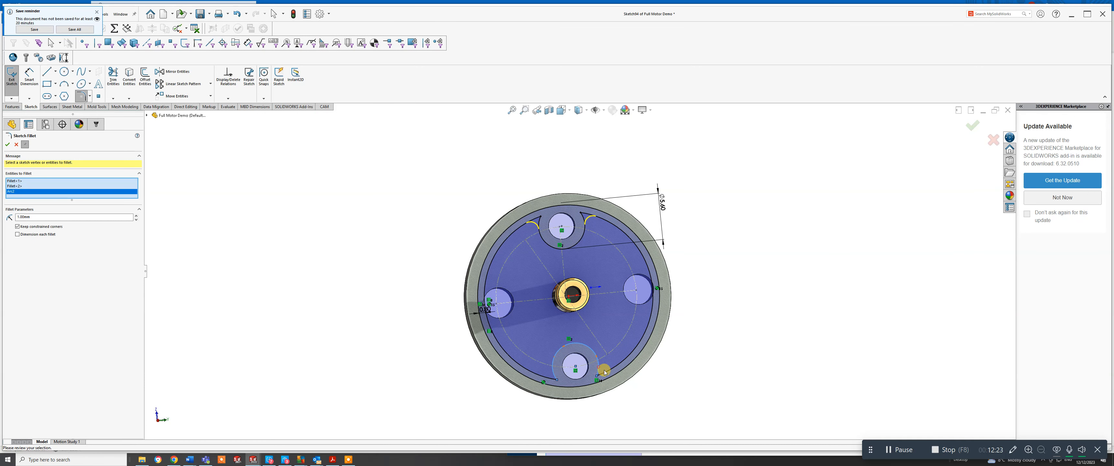
pyautogui.click(606, 372)
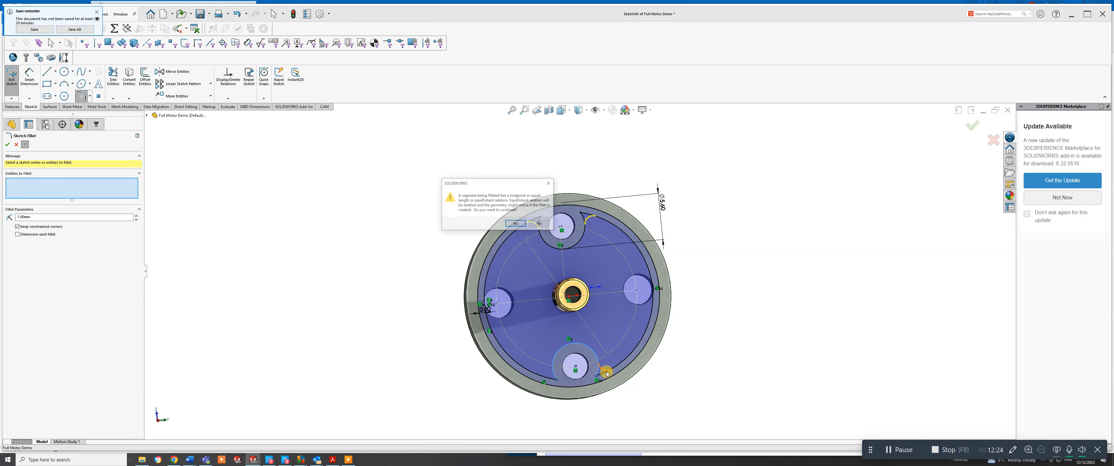
pyautogui.click(516, 225)
pyautogui.click(551, 379)
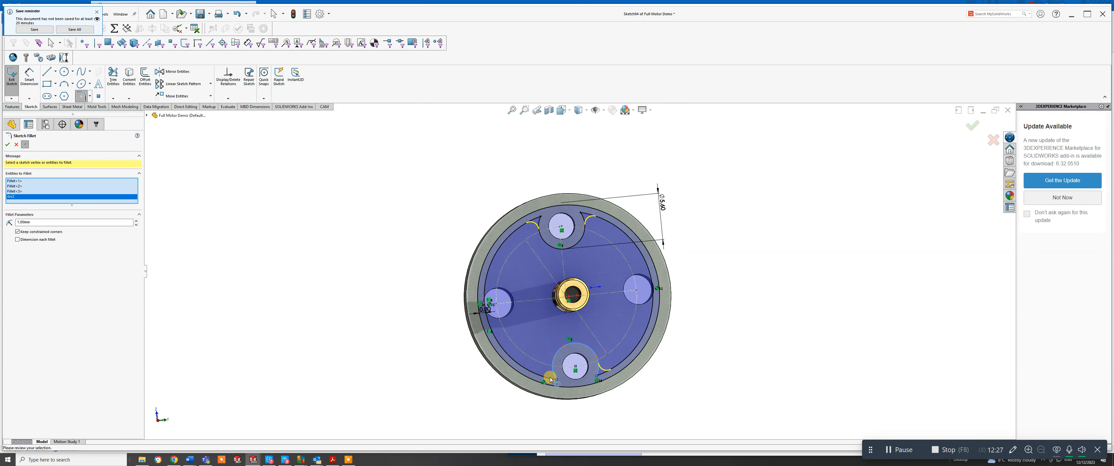
pyautogui.click(548, 377)
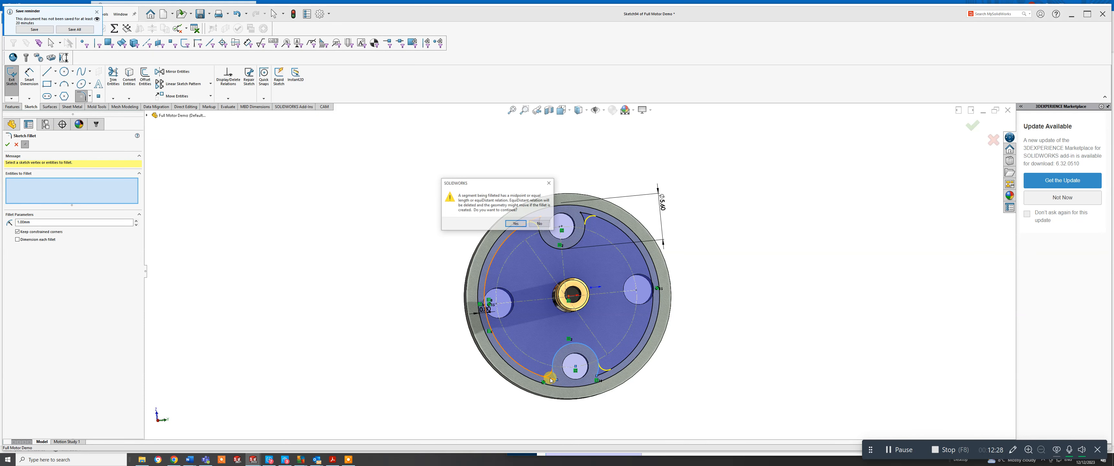
pyautogui.click(517, 224)
pyautogui.moveTo(589, 285)
pyautogui.mouseDown(button='middle')
pyautogui.moveTo(580, 257)
pyautogui.moveTo(631, 286)
pyautogui.mouseUp(button='middle')
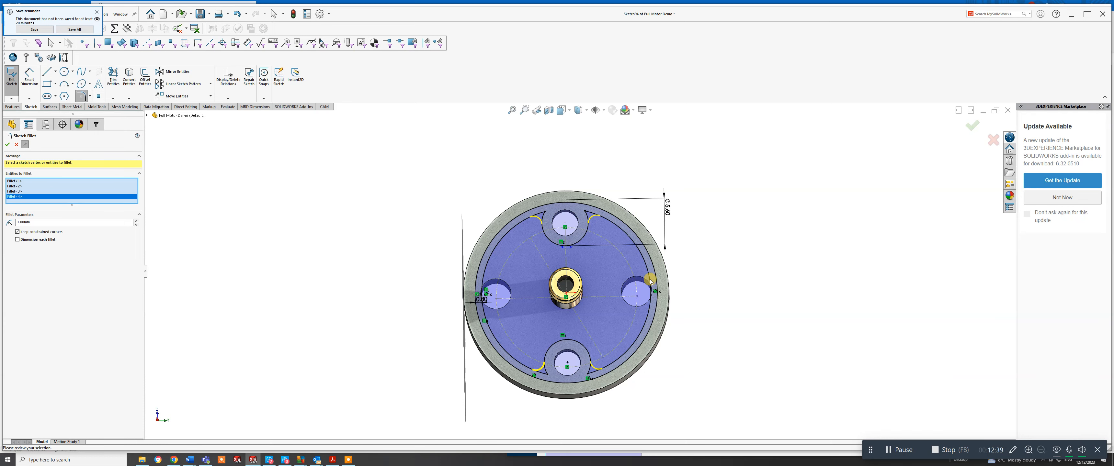
pyautogui.scroll(-6, 642, 280)
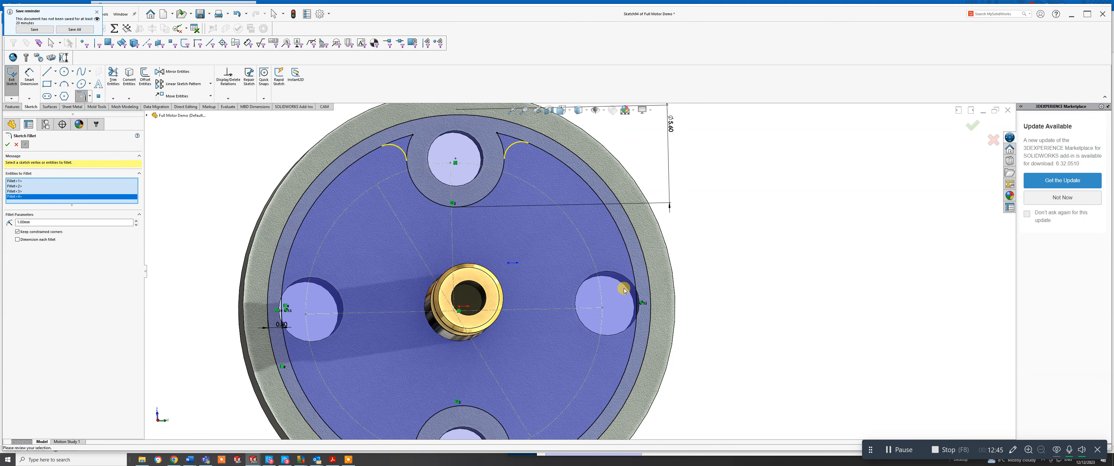
pyautogui.scroll(6, 600, 295)
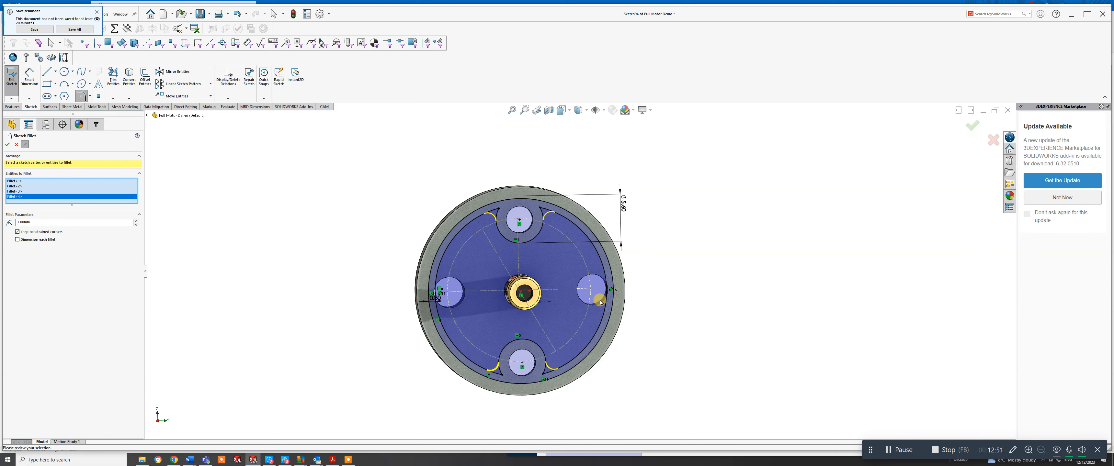
pyautogui.click(973, 127)
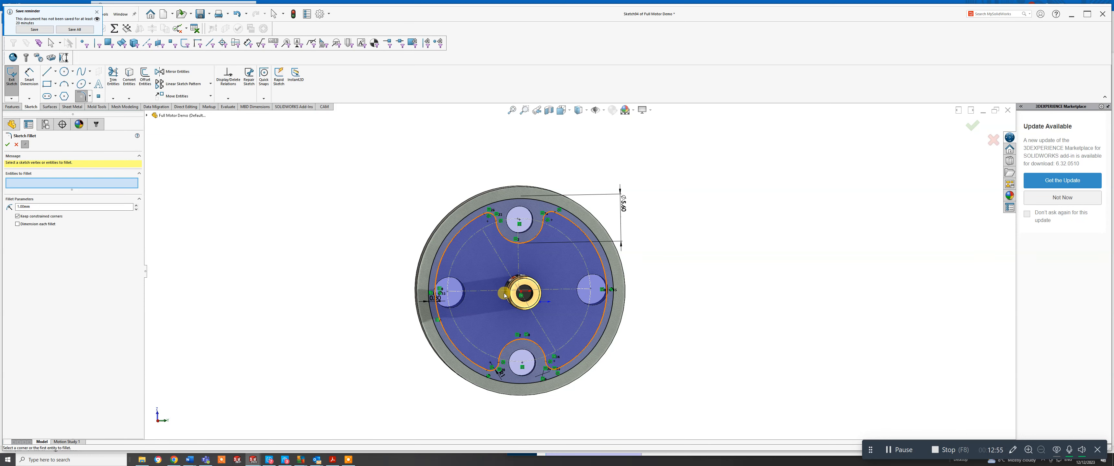
# Orient the view straight onto the rear-face sketch and finish the Sketch Fillet command.
pyautogui.press('space')
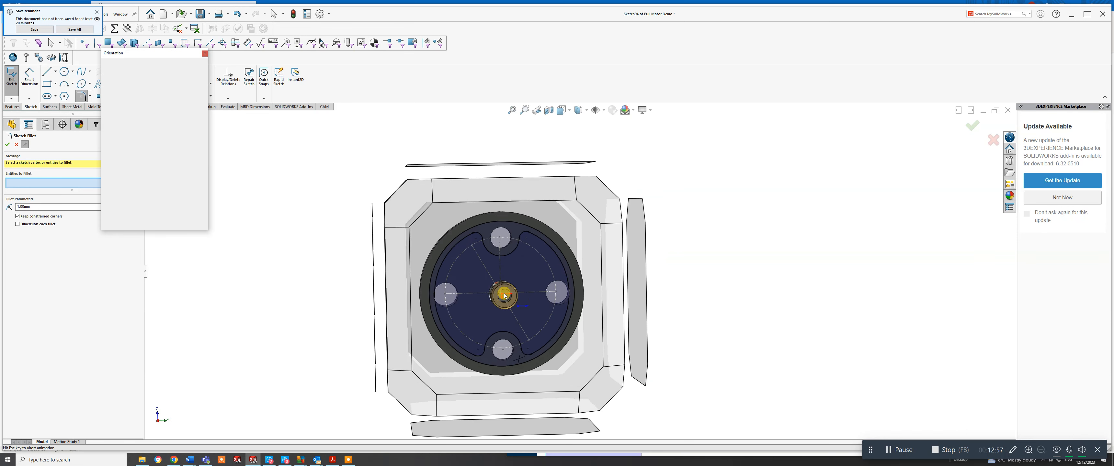
pyautogui.click(458, 332)
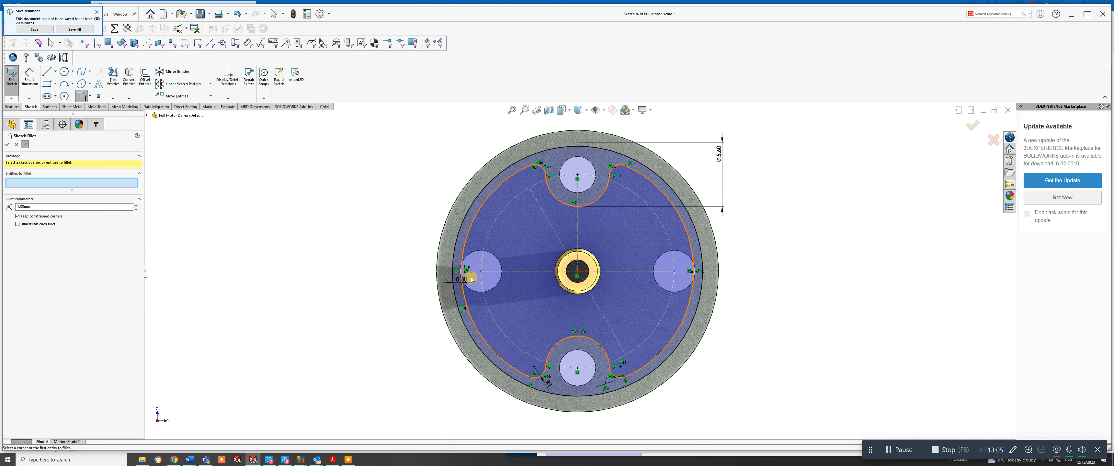
pyautogui.scroll(-2, 472, 279)
pyautogui.click(477, 320)
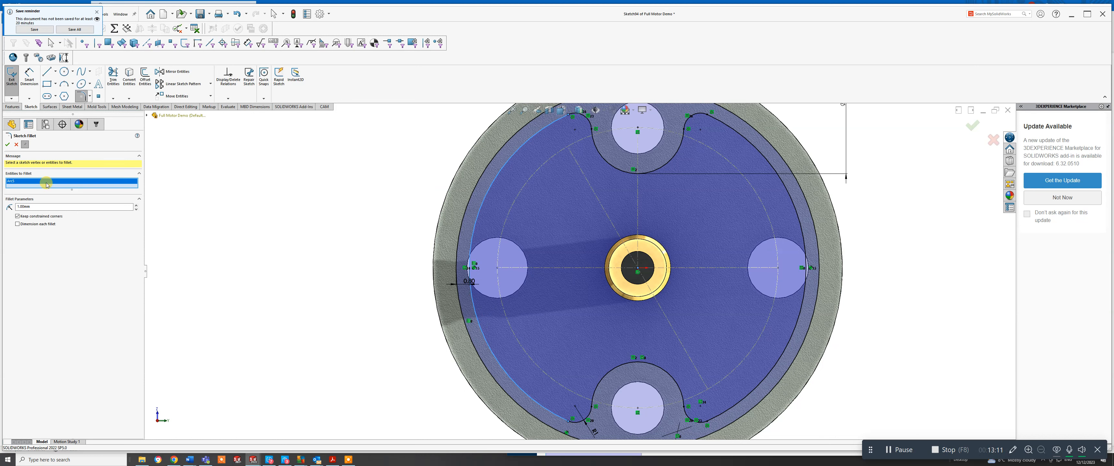
pyautogui.click(7, 144)
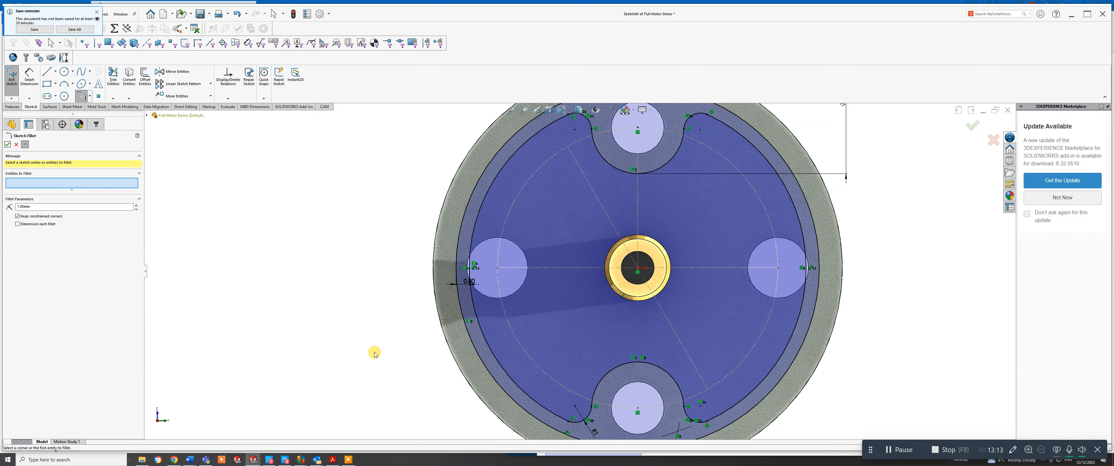
# Trim away both long offset arcs running along the housing's inner edge with power trim.
pyautogui.click(113, 76)
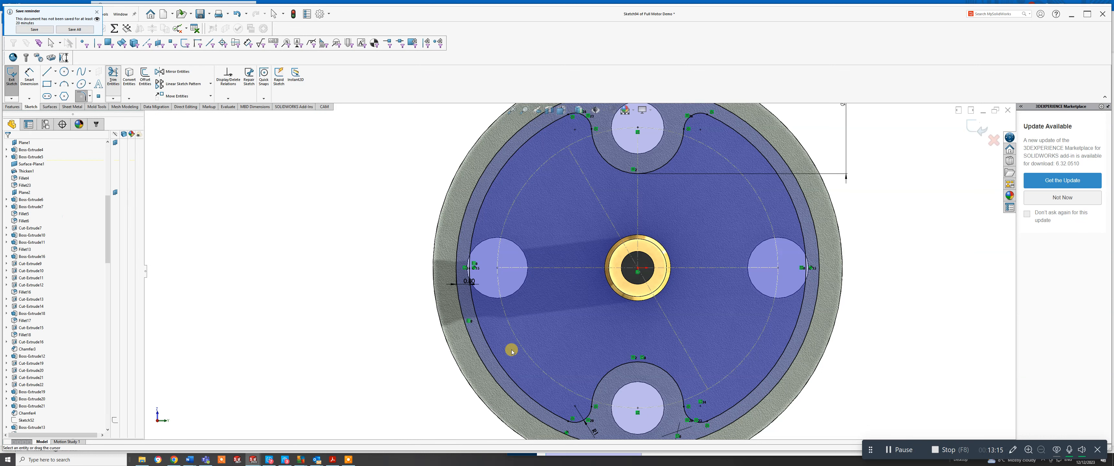
pyautogui.moveTo(505, 337); pyautogui.dragTo(494, 353)
pyautogui.moveTo(710, 351); pyautogui.dragTo(766, 381)
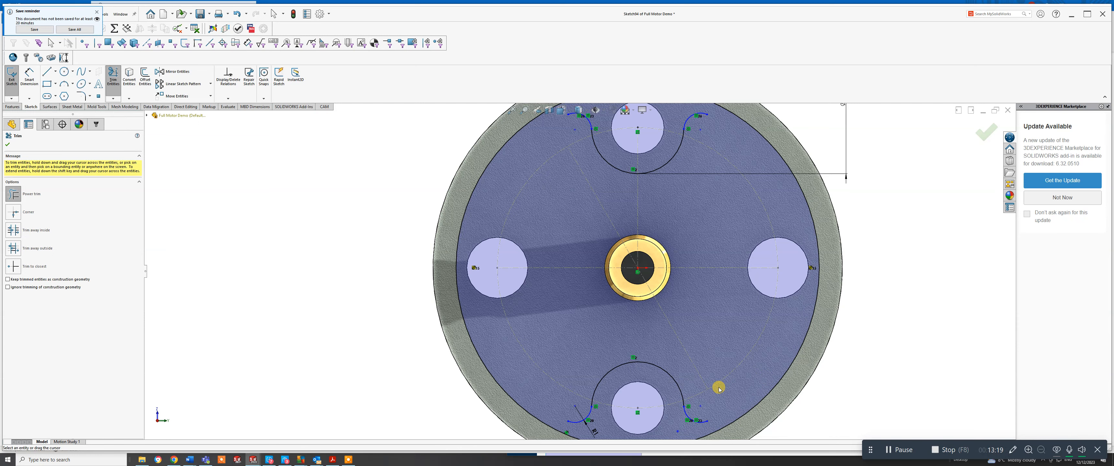
# Trim away the corner fillets at the lower and upper notches, leaving only the notch arcs around the mounting holes.
pyautogui.scroll(1, 682, 381)
pyautogui.scroll(-1, 683, 380)
pyautogui.moveTo(532, 372); pyautogui.dragTo(550, 394)
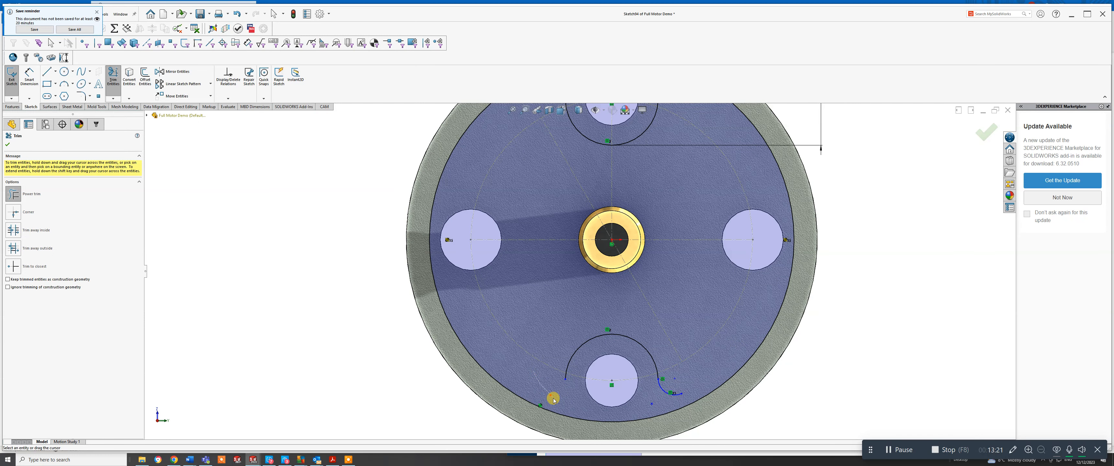
pyautogui.moveTo(676, 374); pyautogui.dragTo(656, 395)
pyautogui.scroll(4, 661, 321)
pyautogui.scroll(-3, 604, 191)
pyautogui.moveTo(601, 199); pyautogui.dragTo(613, 215)
pyautogui.moveTo(528, 197); pyautogui.dragTo(498, 212)
# Sketch a circle about 20.7 mm in diameter centred on the shaft axis, just inside the housing's inner edge.
pyautogui.click(65, 72)
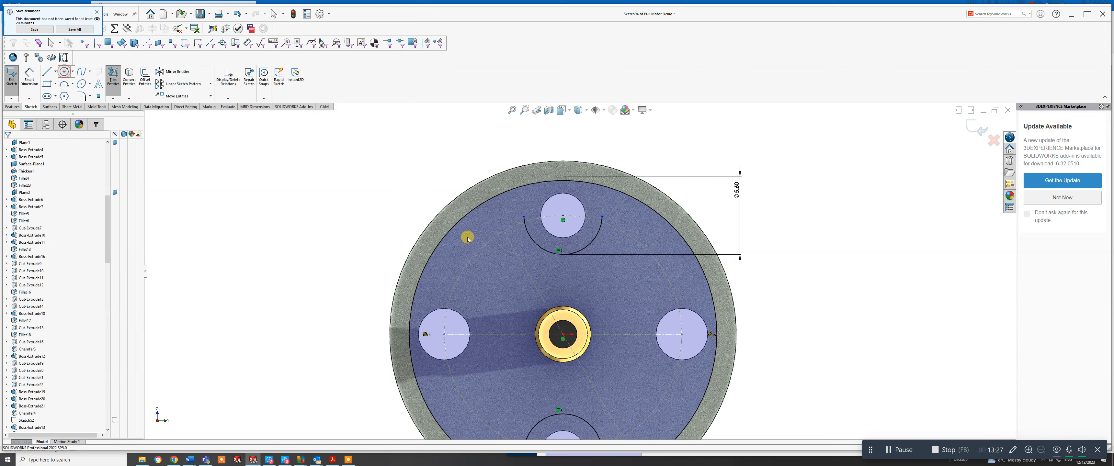
pyautogui.click(563, 335)
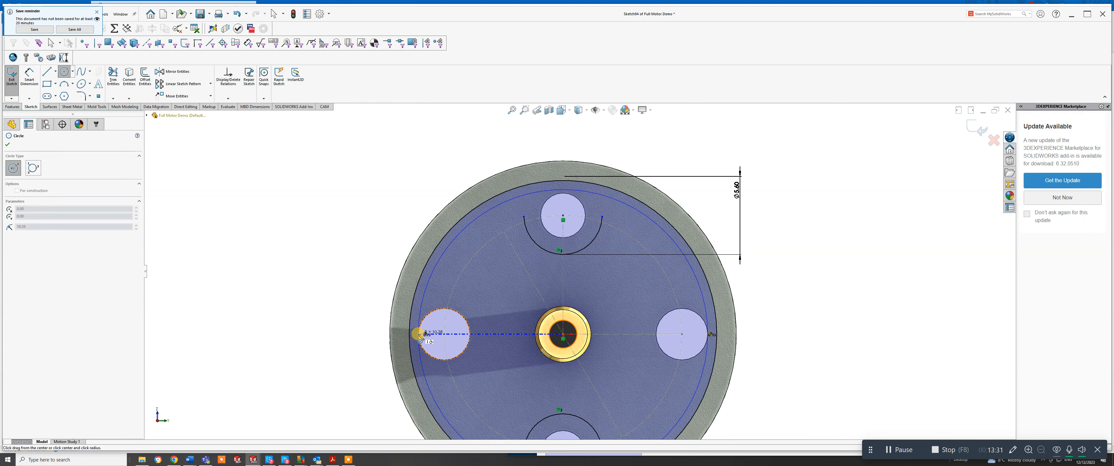
pyautogui.click(419, 335)
pyautogui.rightClick(422, 337)
pyautogui.click(433, 340)
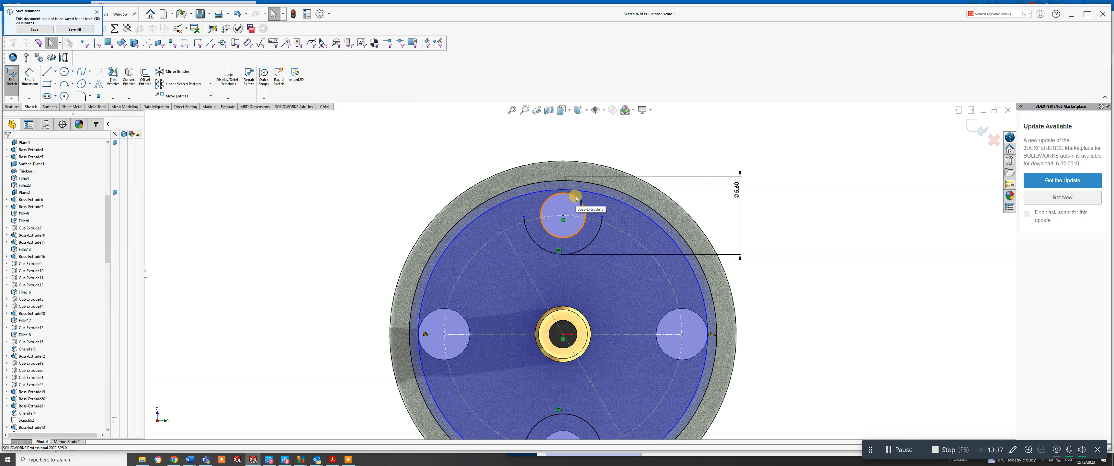
# Dimension the diameter of the new large circle.
pyautogui.click(29, 77)
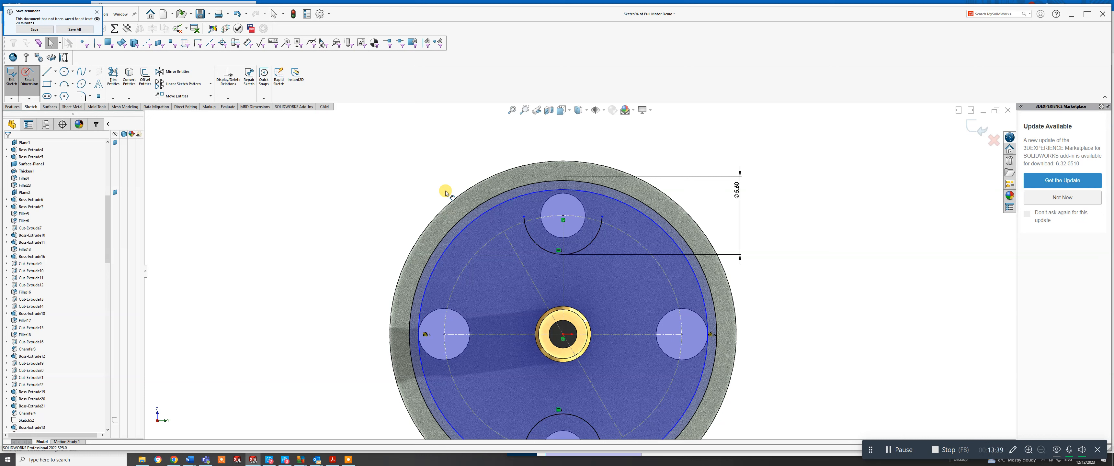
pyautogui.click(639, 212)
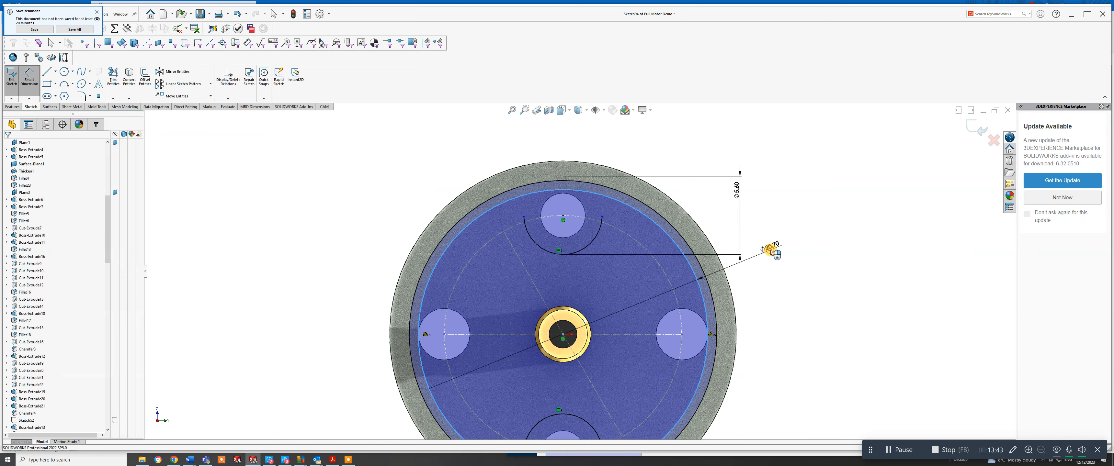
pyautogui.click(771, 253)
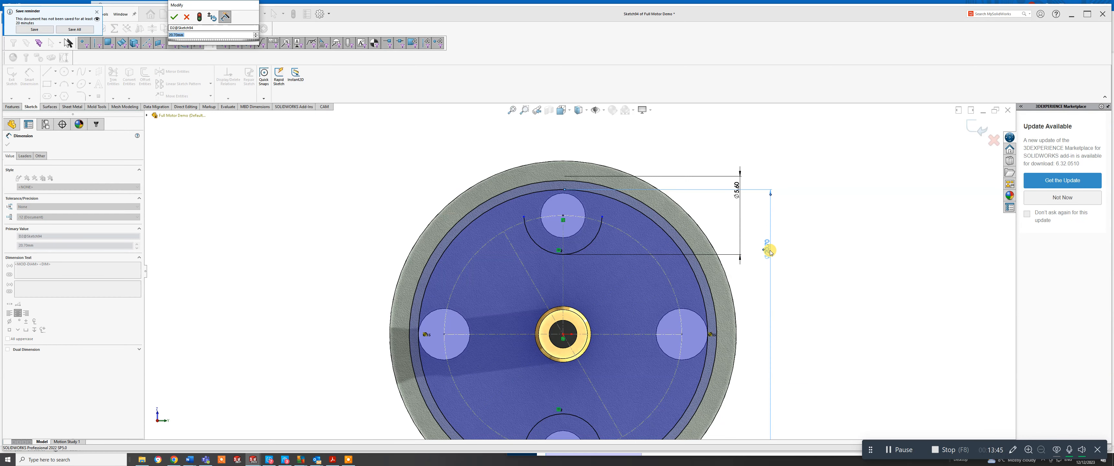
pyautogui.click(425, 336)
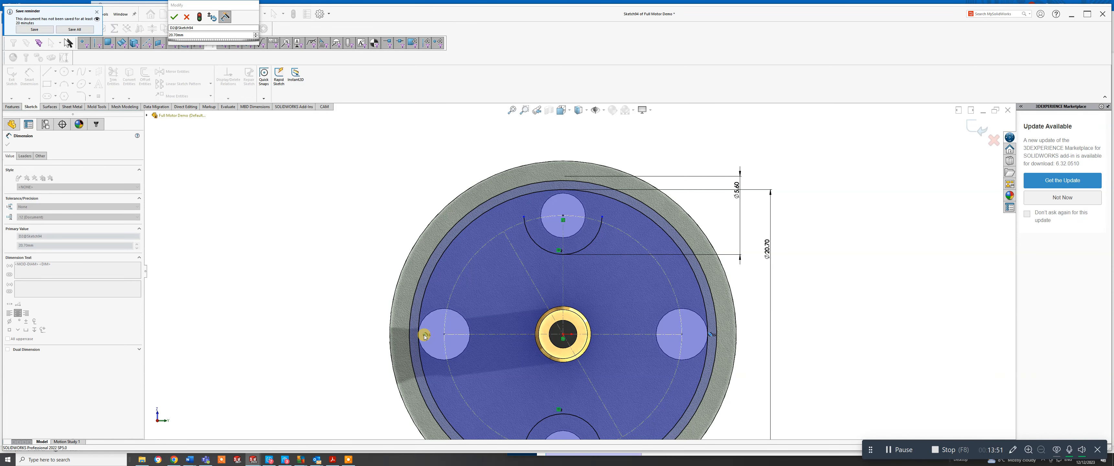
pyautogui.click(298, 295)
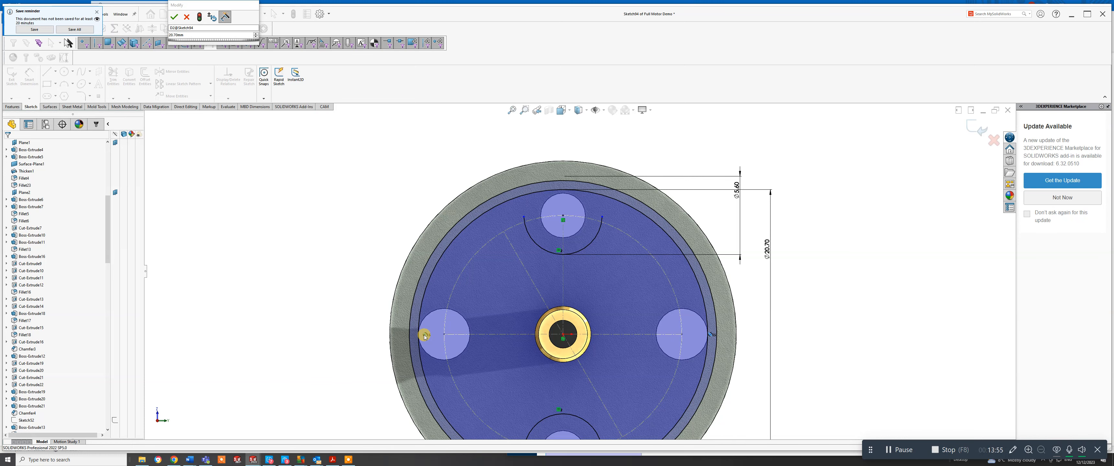
# Extend both ends of the upper notch arc until they meet the large circle.
pyautogui.scroll(2, 575, 294)
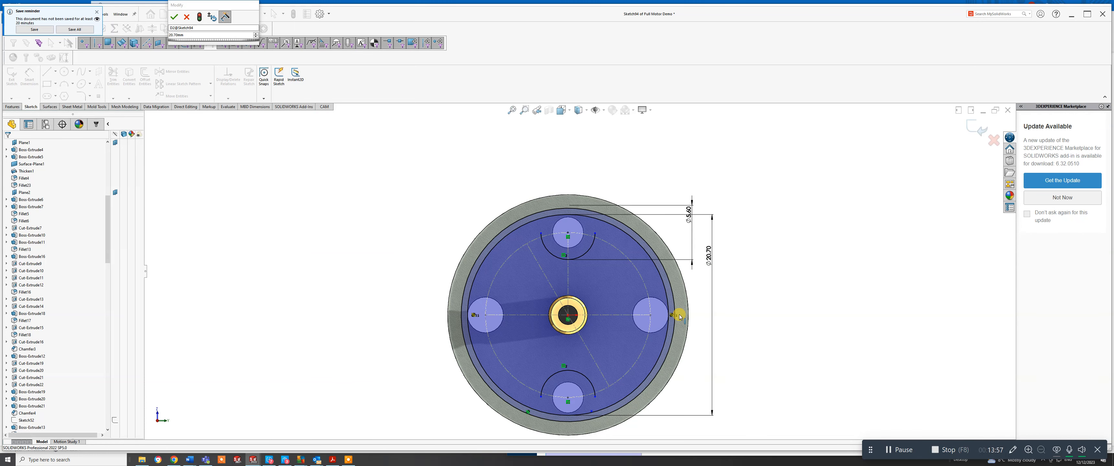
pyautogui.scroll(-3, 688, 316)
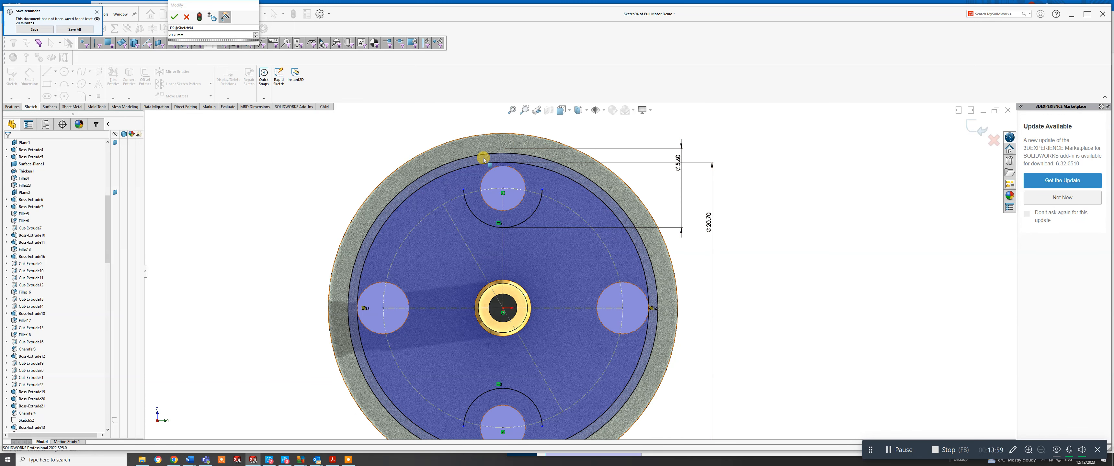
pyautogui.moveTo(463, 184); pyautogui.dragTo(471, 162)
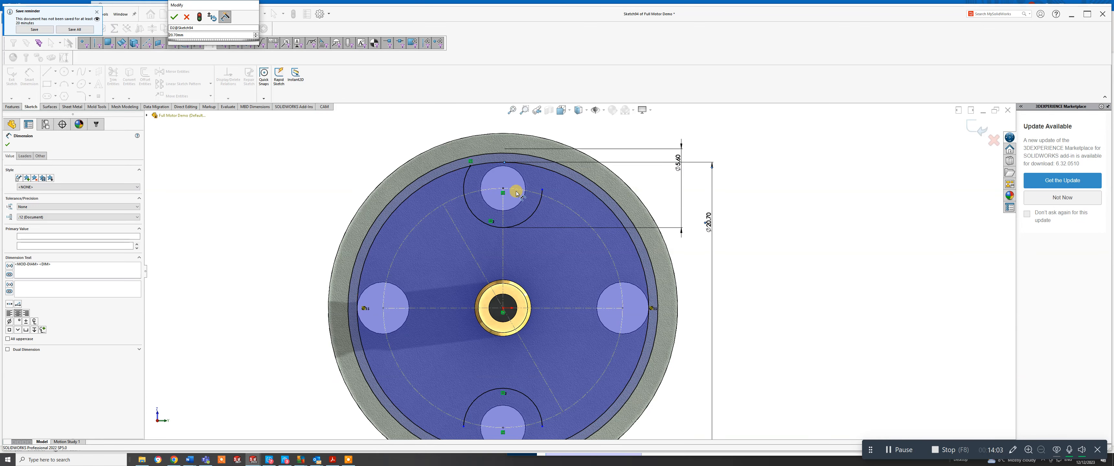
pyautogui.moveTo(540, 170); pyautogui.dragTo(536, 166)
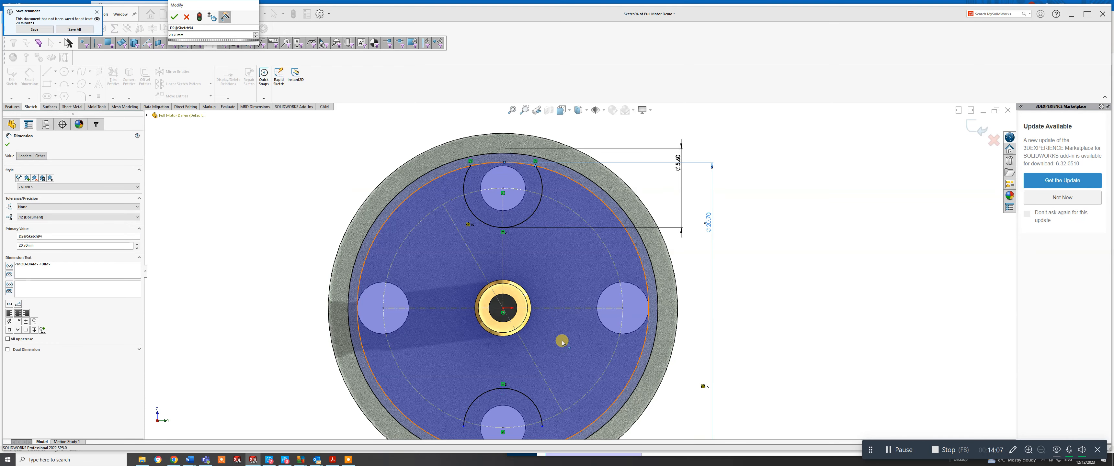
# Extend both ends of the lower notch arc to the large circle and accept the open dimension.
pyautogui.scroll(5, 562, 339)
pyautogui.scroll(-2, 562, 338)
pyautogui.scroll(-3, 562, 338)
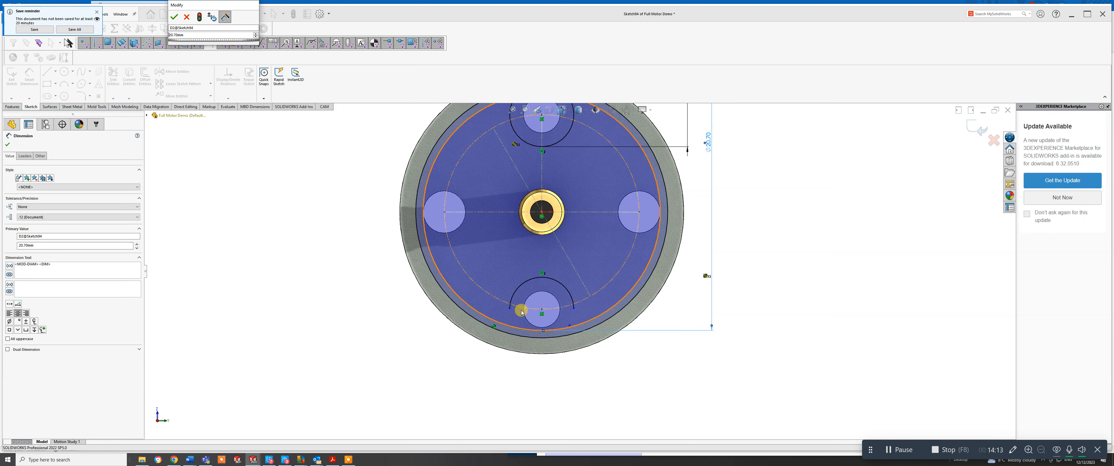
pyautogui.moveTo(510, 310); pyautogui.dragTo(573, 333)
pyautogui.click(7, 145)
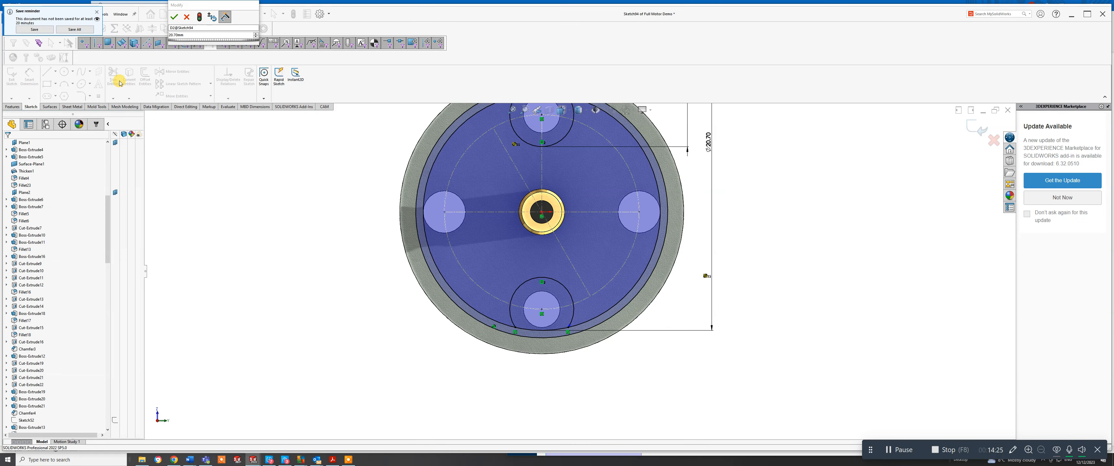
pyautogui.click(175, 18)
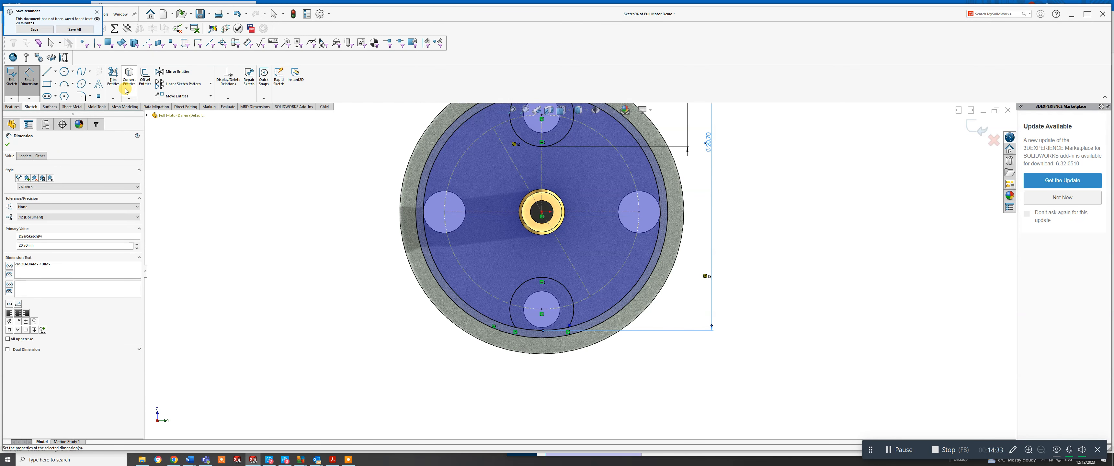
# Trim the large circle's segments inside the lower and upper notches to leave a notched outline.
pyautogui.click(113, 78)
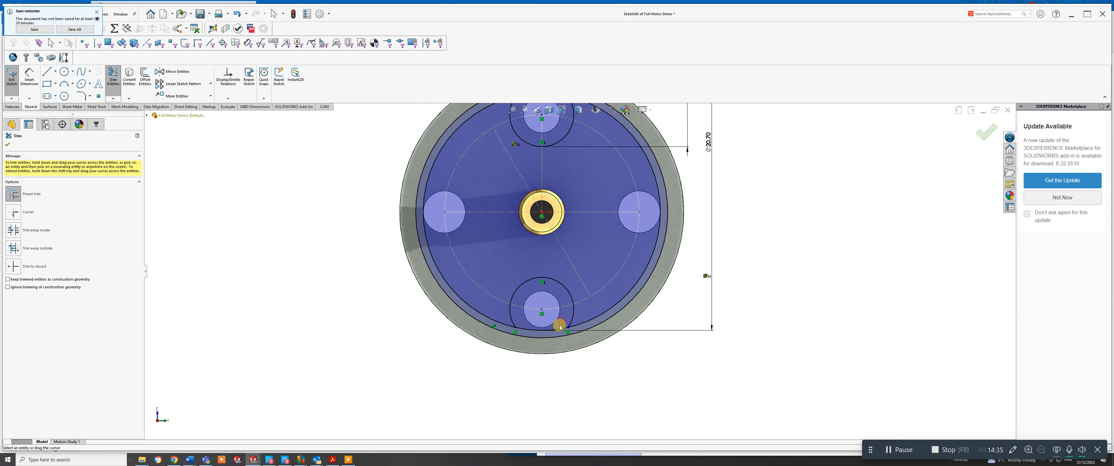
pyautogui.moveTo(560, 328); pyautogui.dragTo(555, 334)
pyautogui.scroll(3, 568, 275)
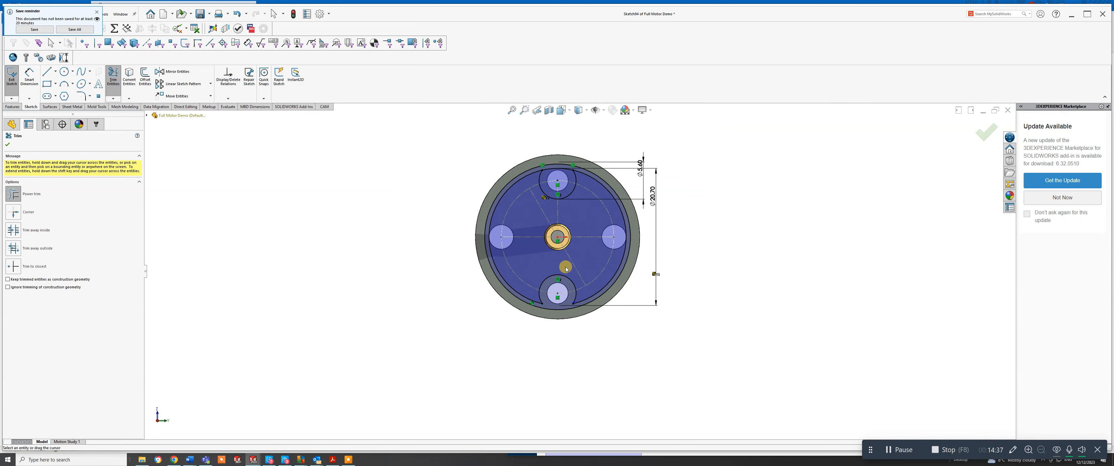
pyautogui.scroll(-3, 576, 196)
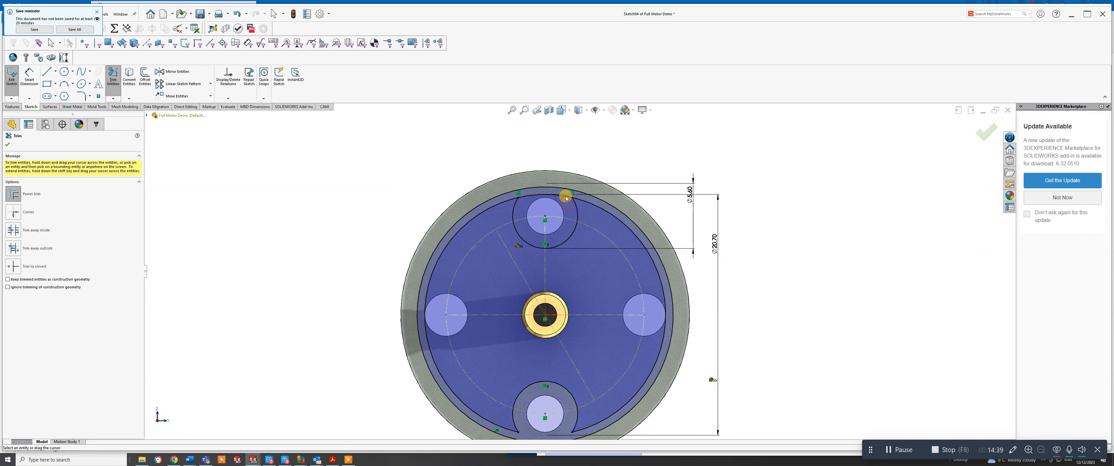
pyautogui.click(566, 198)
pyautogui.scroll(2, 712, 352)
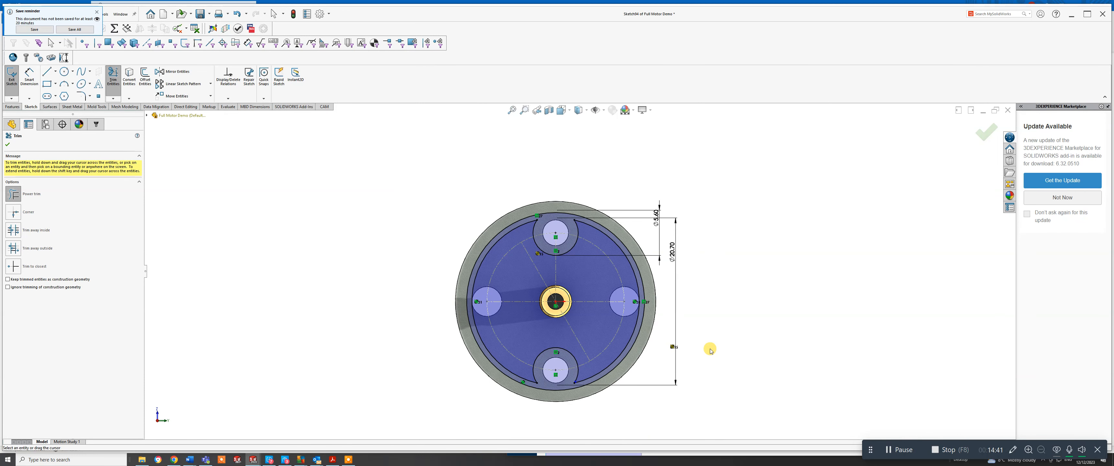
pyautogui.click(8, 147)
# Delete the 20.70 mm diameter dimension from the outline's outer arcs.
pyautogui.click(673, 347)
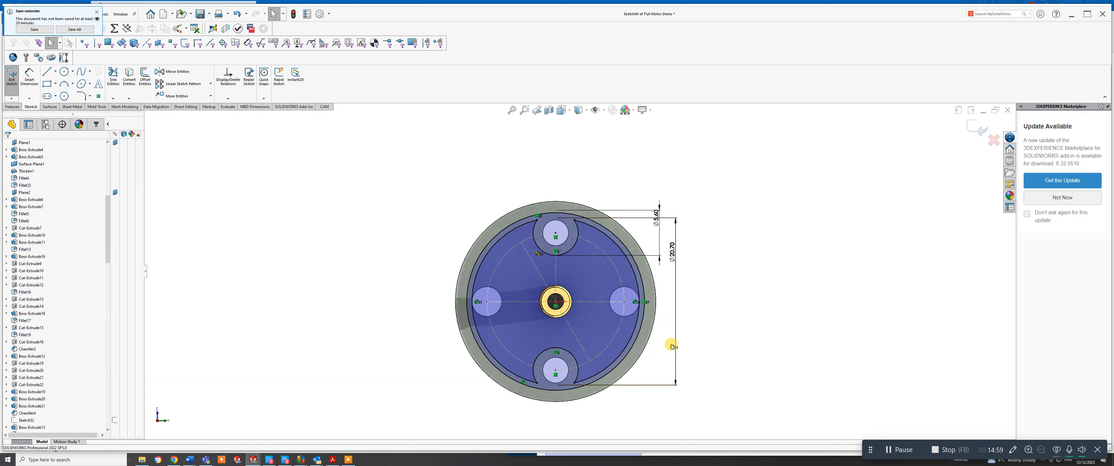
pyautogui.click(672, 347)
pyautogui.click(686, 347)
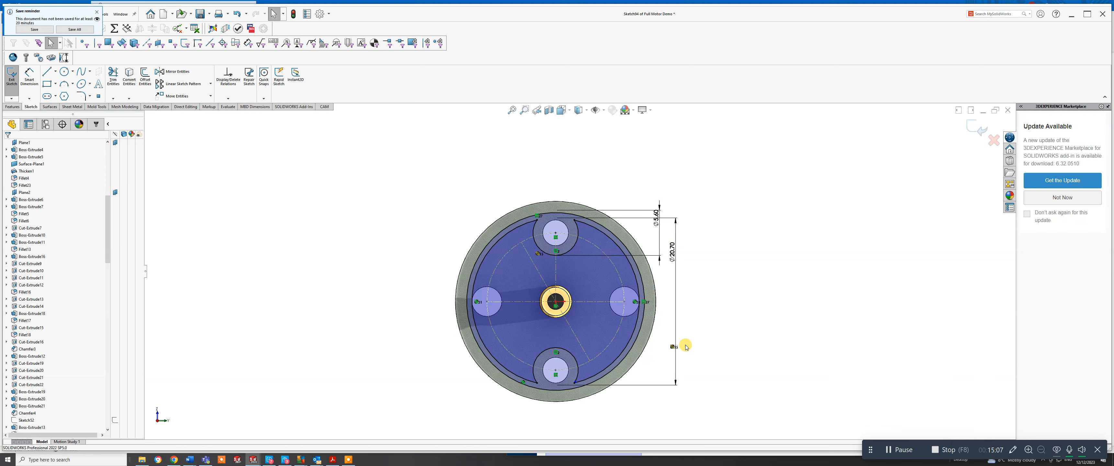
pyautogui.click(673, 254)
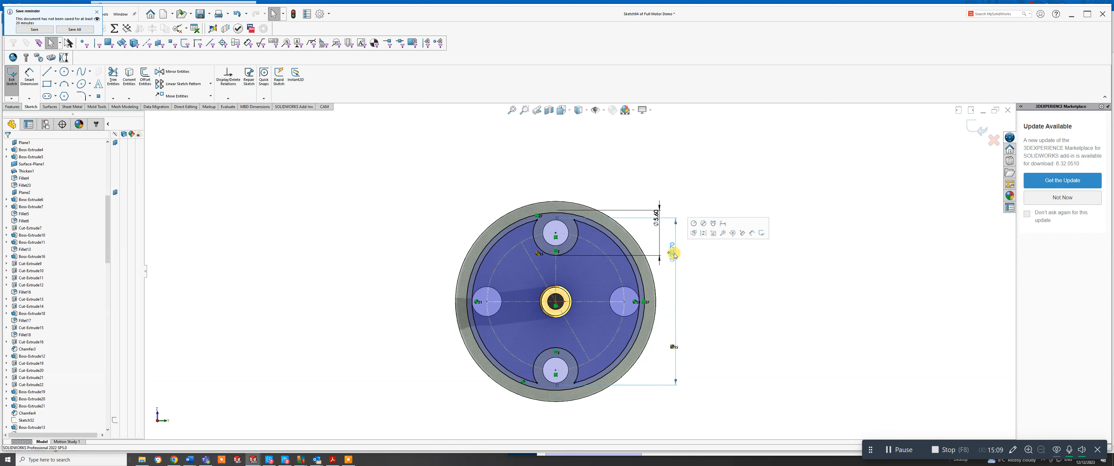
pyautogui.press('Delete')
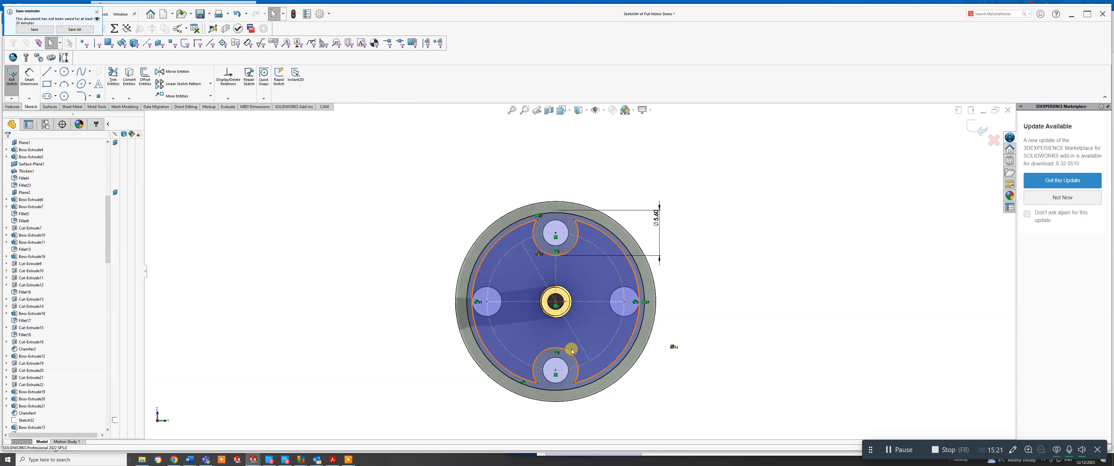
# Make the outline's left outer arc concentric with the housing's inner edge.
pyautogui.scroll(-1, 569, 354)
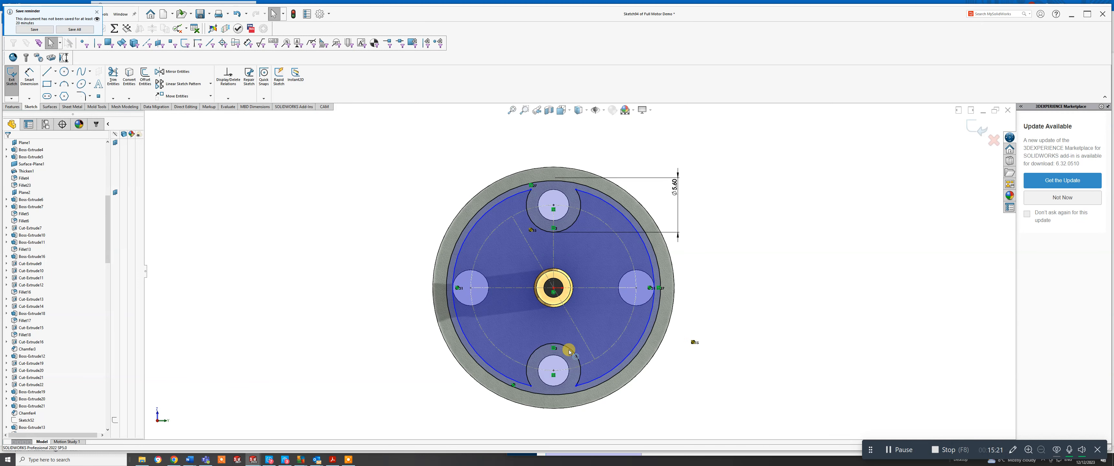
pyautogui.click(490, 367)
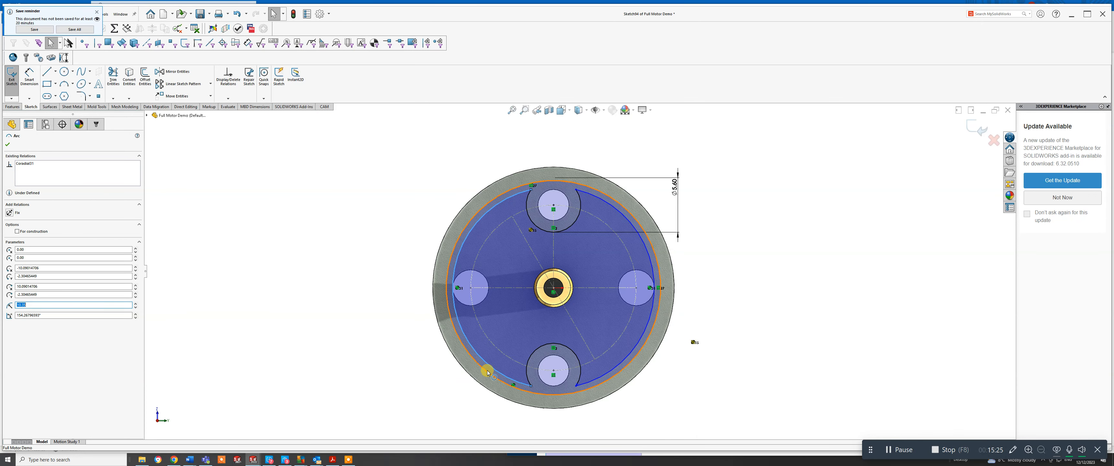
pyautogui.keyDown('ctrl'); pyautogui.click(493, 376); pyautogui.keyUp('ctrl')
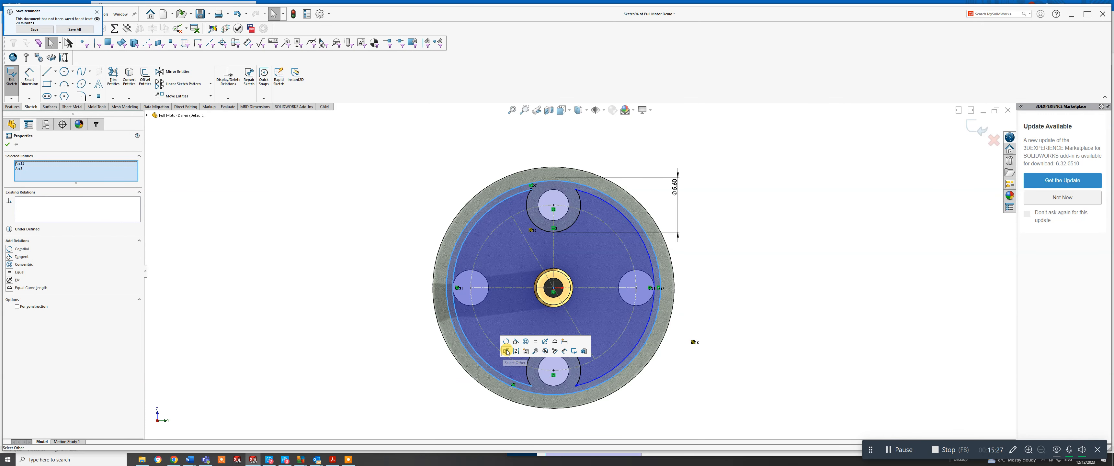
pyautogui.click(526, 342)
pyautogui.click(692, 414)
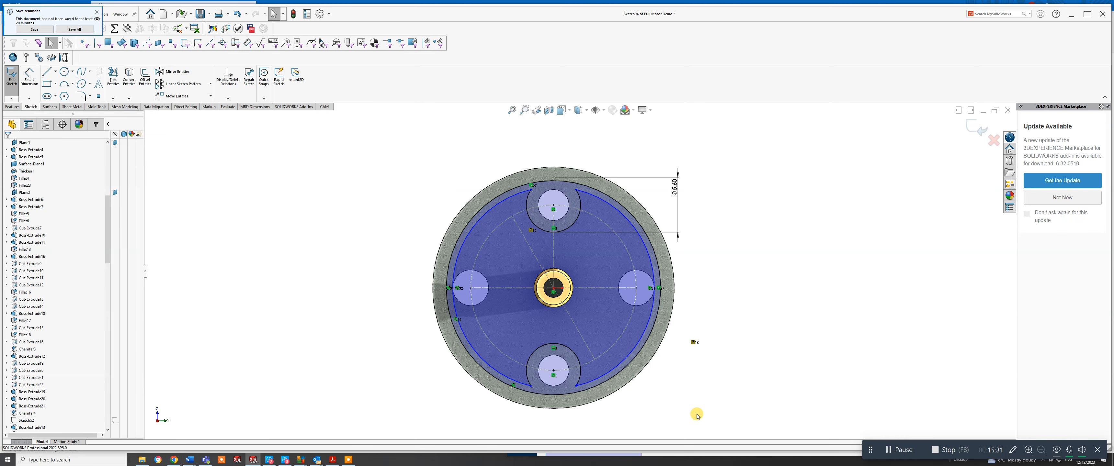
# Dimension the radius of the outline's right outer arc and accept the proposed value.
pyautogui.moveTo(668, 315); pyautogui.dragTo(689, 306, button='middle')
pyautogui.moveTo(691, 312); pyautogui.dragTo(777, 367)
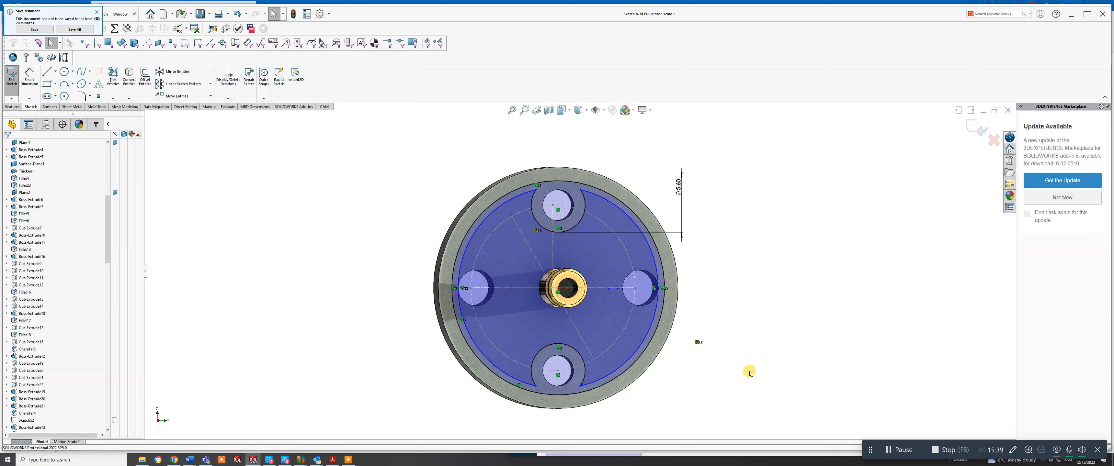
pyautogui.click(698, 342)
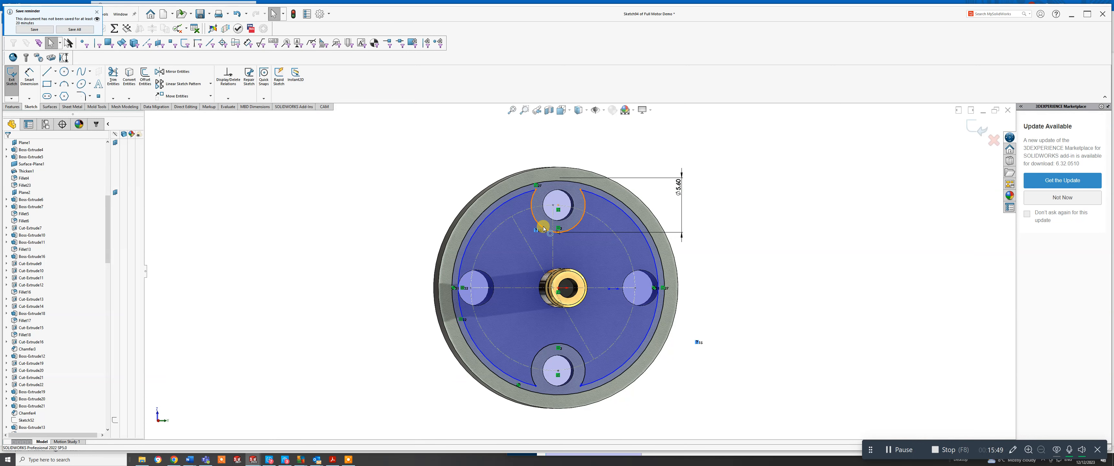
pyautogui.click(29, 77)
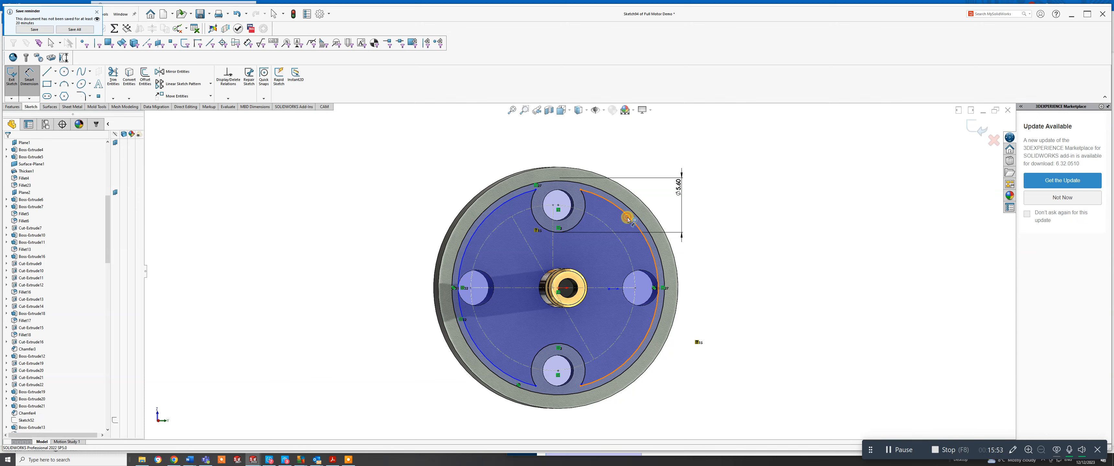
pyautogui.click(628, 219)
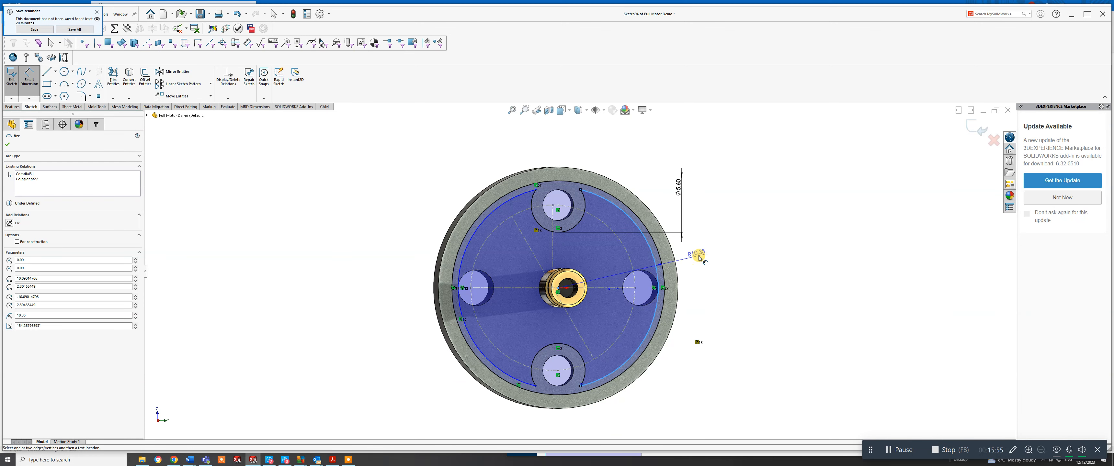
pyautogui.click(700, 258)
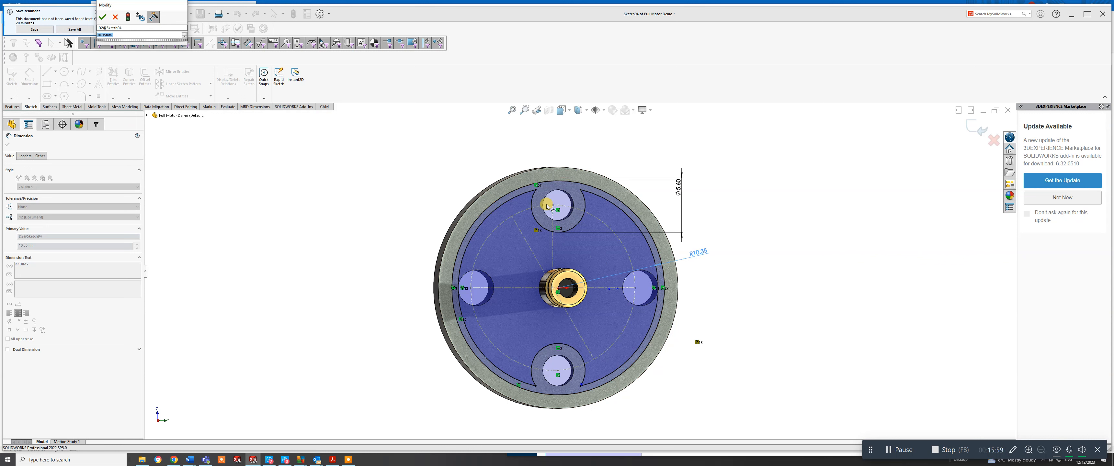
pyautogui.click(103, 17)
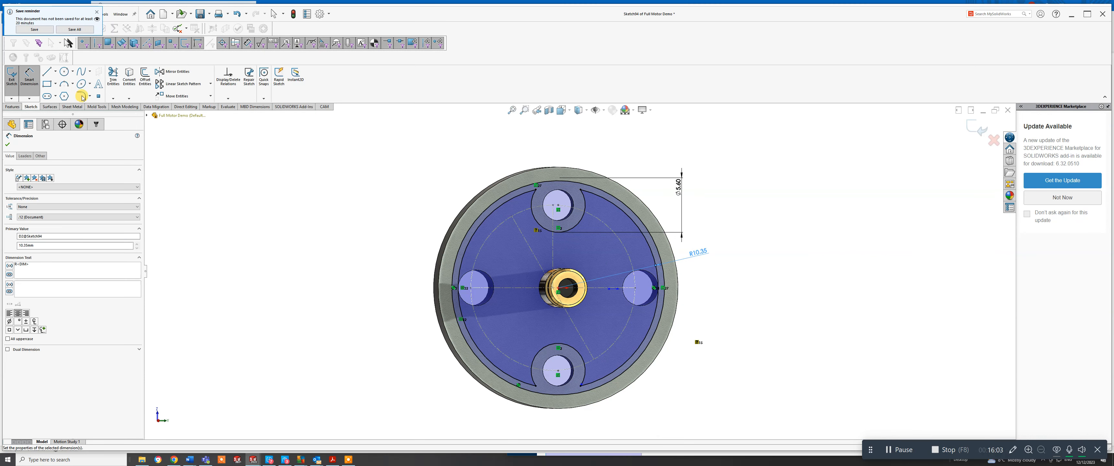
# Add 1 mm sketch fillets to both corners where the upper notch meets the outer arcs, accepting removal of the equal relations.
pyautogui.click(81, 96)
pyautogui.click(516, 202)
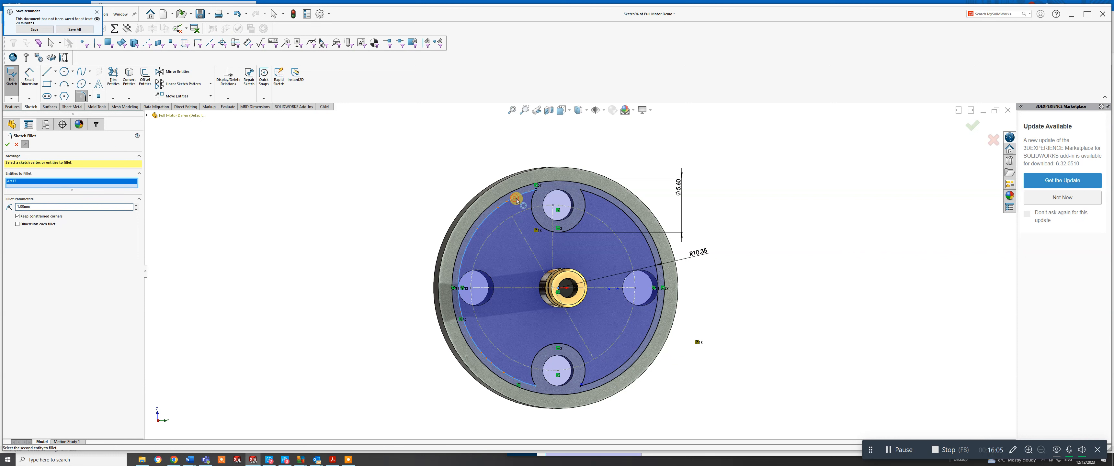
pyautogui.click(528, 193)
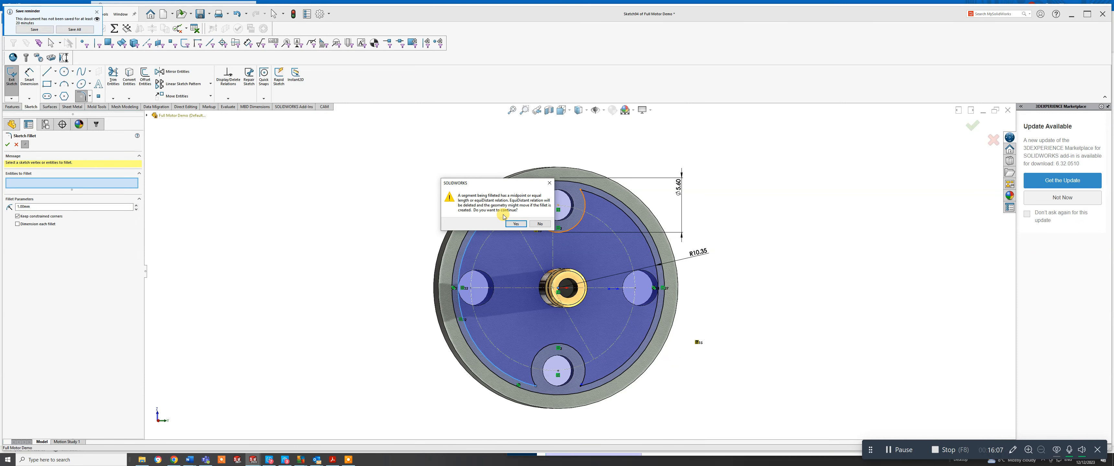
pyautogui.click(516, 224)
pyautogui.click(586, 205)
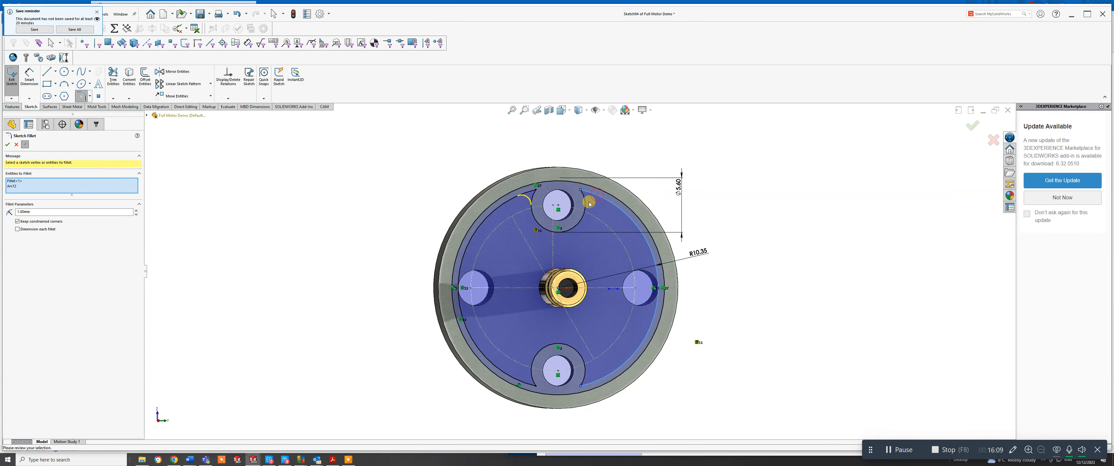
pyautogui.click(587, 207)
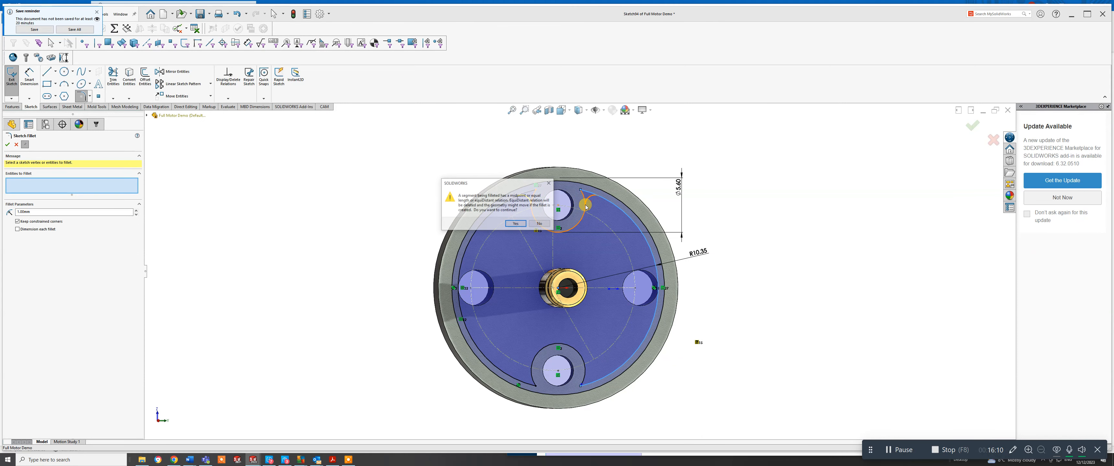
pyautogui.click(516, 225)
# Add 1 mm sketch fillets to both corners of the lower notch, accept the relation removal and apply all the fillets.
pyautogui.click(587, 382)
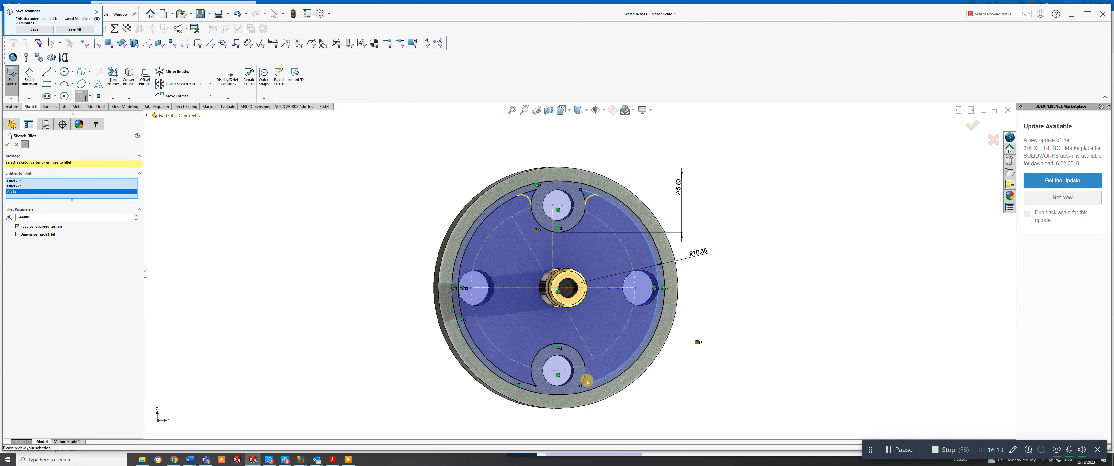
pyautogui.click(584, 380)
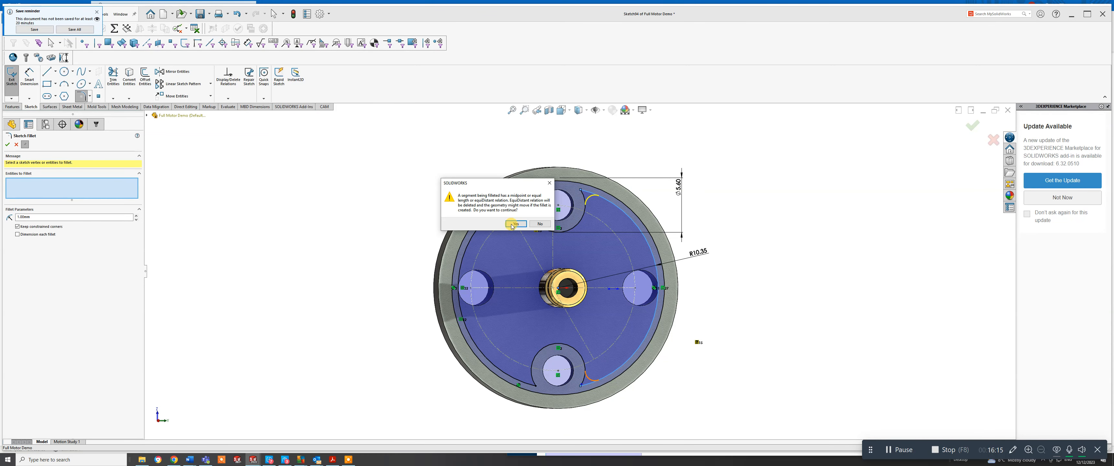
pyautogui.click(516, 224)
pyautogui.click(544, 383)
pyautogui.click(522, 383)
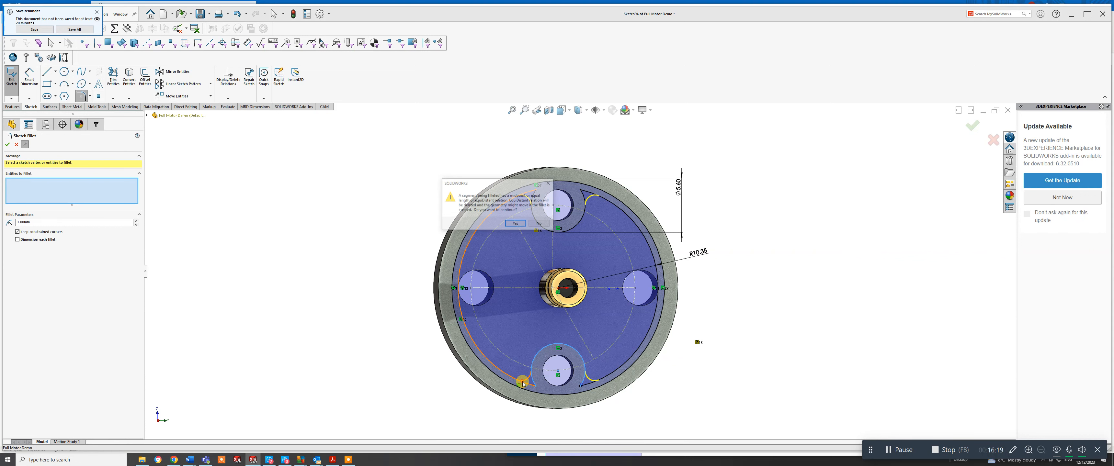
pyautogui.click(519, 223)
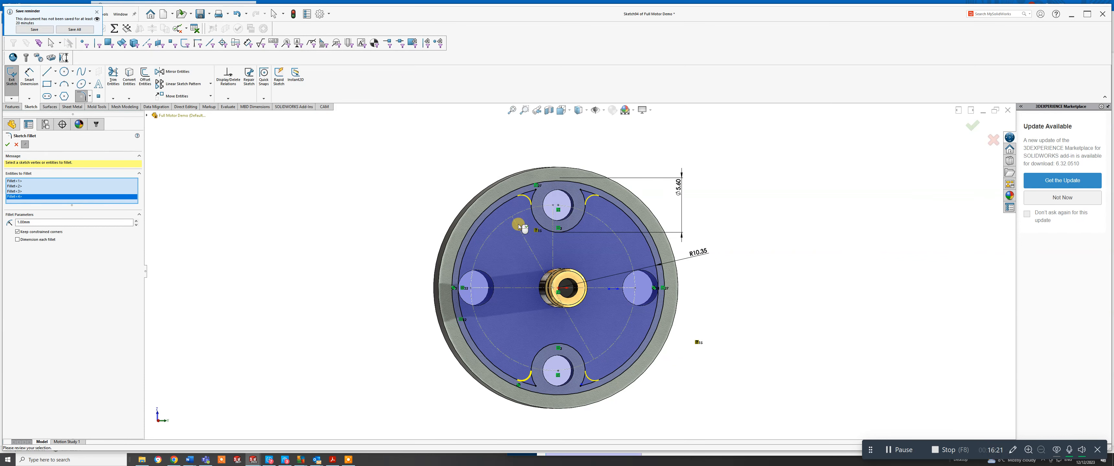
pyautogui.click(972, 126)
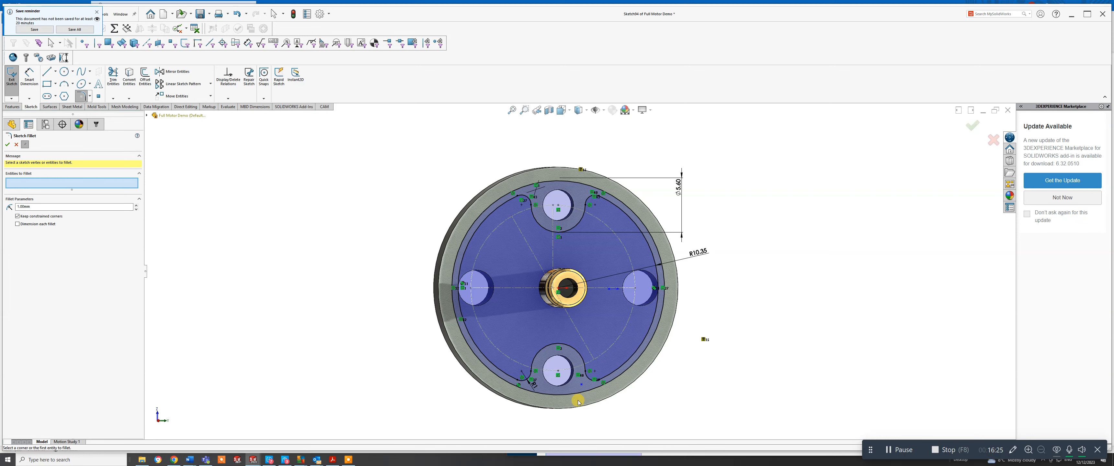
# Delete the stray sketch point beside the mounting hole, between the lower notch and the housing's inner edge.
pyautogui.moveTo(578, 381); pyautogui.dragTo(584, 388)
pyautogui.press('Escape')
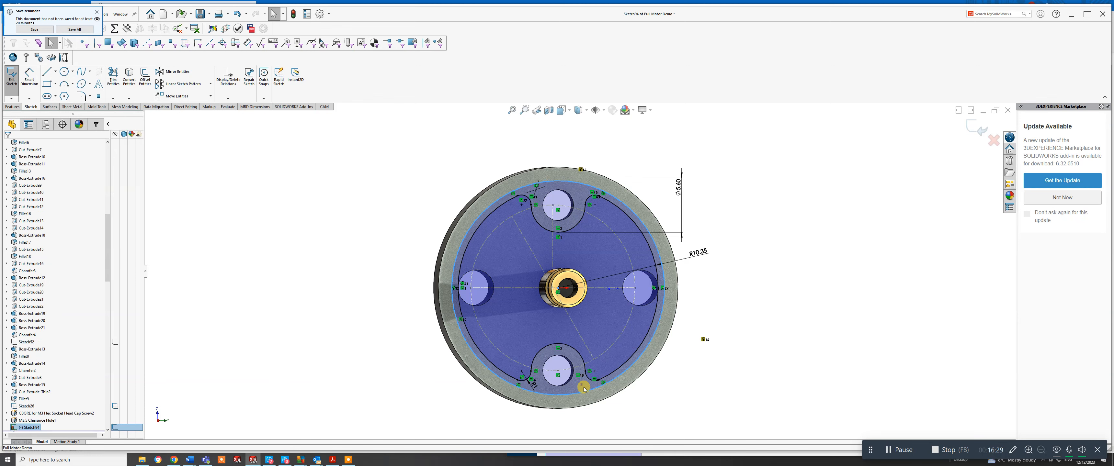
pyautogui.scroll(1, 593, 388)
pyautogui.moveTo(594, 387); pyautogui.dragTo(575, 342, button='middle')
pyautogui.scroll(1, 588, 364)
pyautogui.scroll(-3, 564, 323)
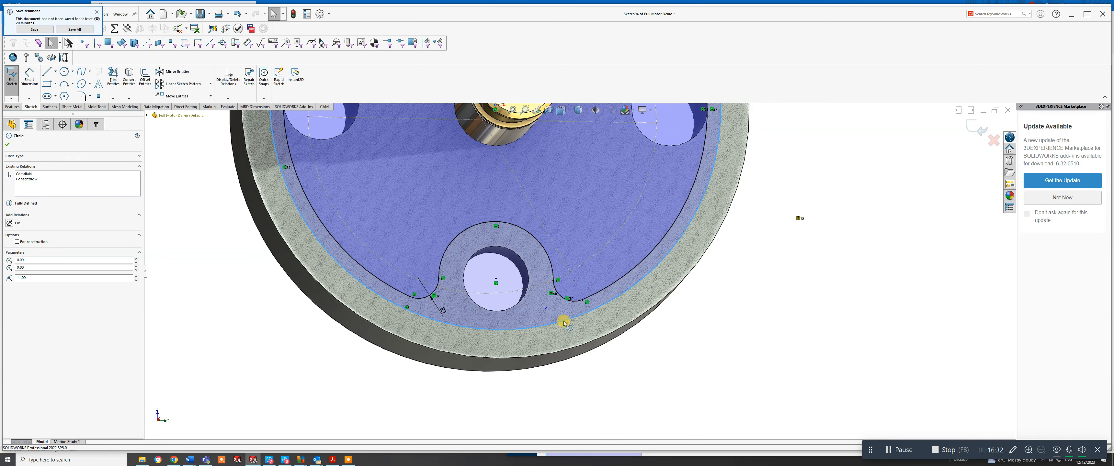
pyautogui.click(546, 309)
pyautogui.press('Delete')
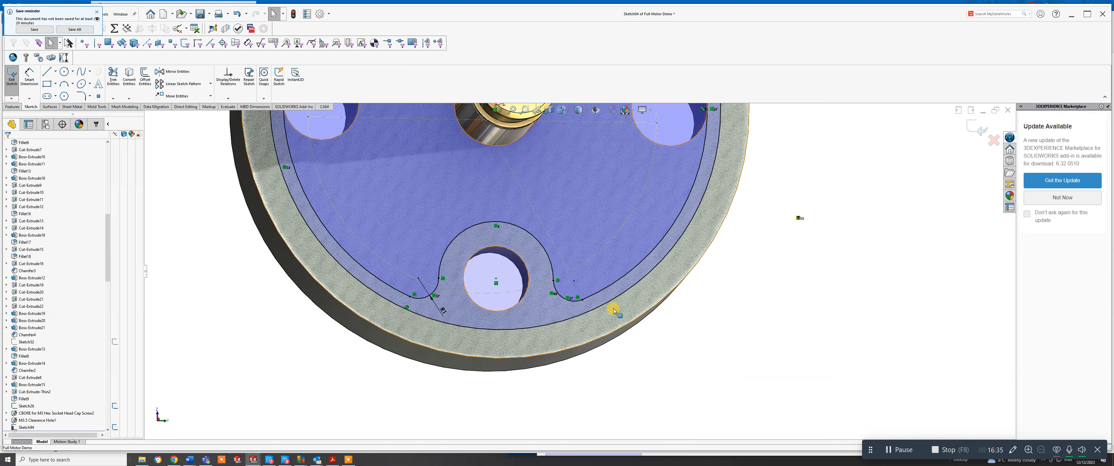
pyautogui.moveTo(785, 179); pyautogui.dragTo(821, 253)
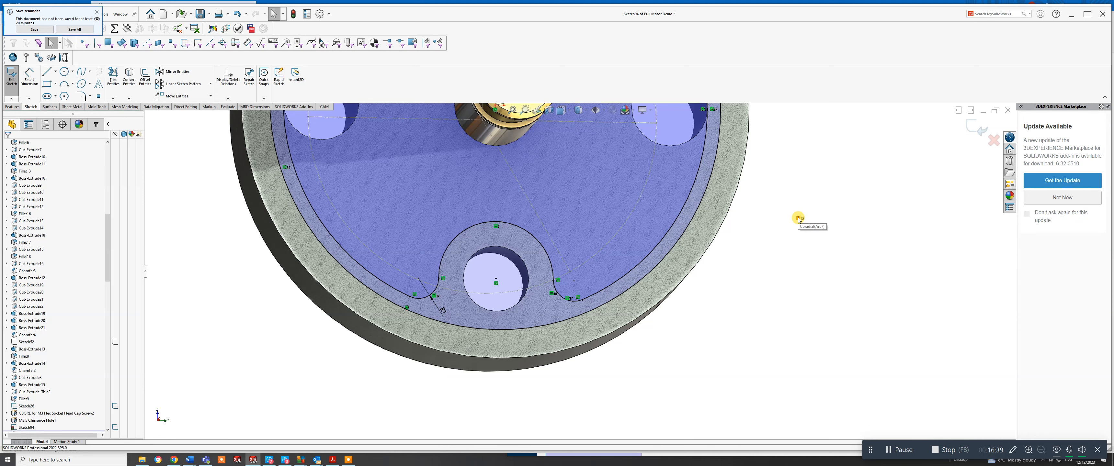
# Extrude the notched outline as a 1 mm blind boss merged with the existing body.
pyautogui.scroll(8, 799, 219)
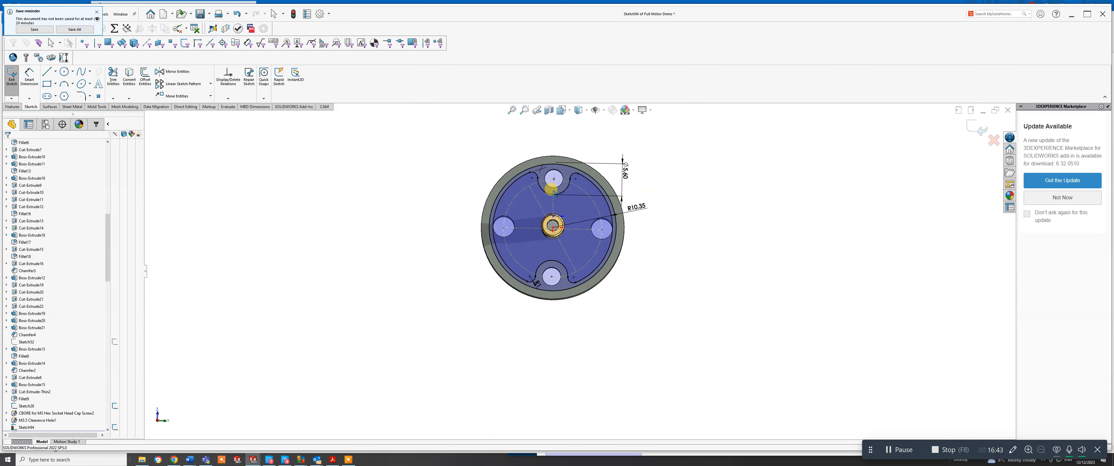
pyautogui.scroll(-2, 550, 179)
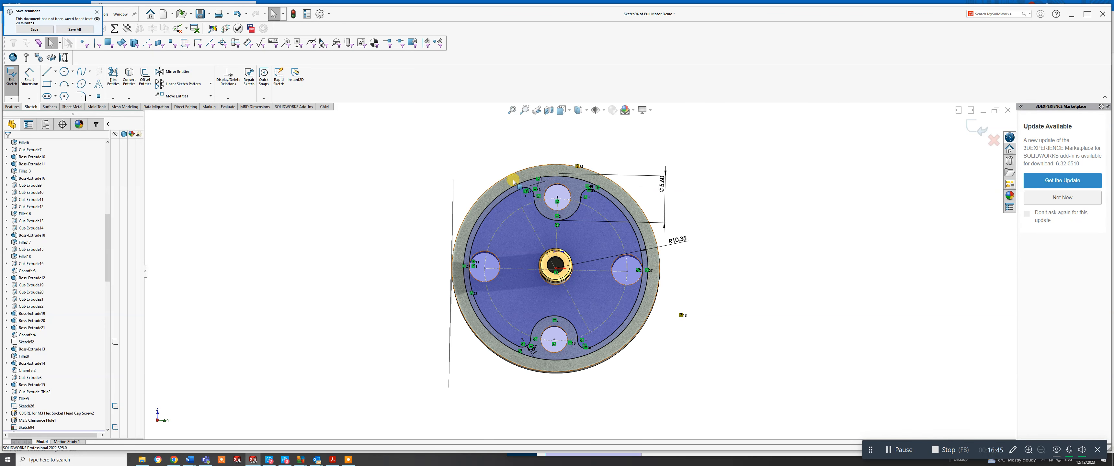
pyautogui.moveTo(408, 297); pyautogui.dragTo(310, 205, button='middle')
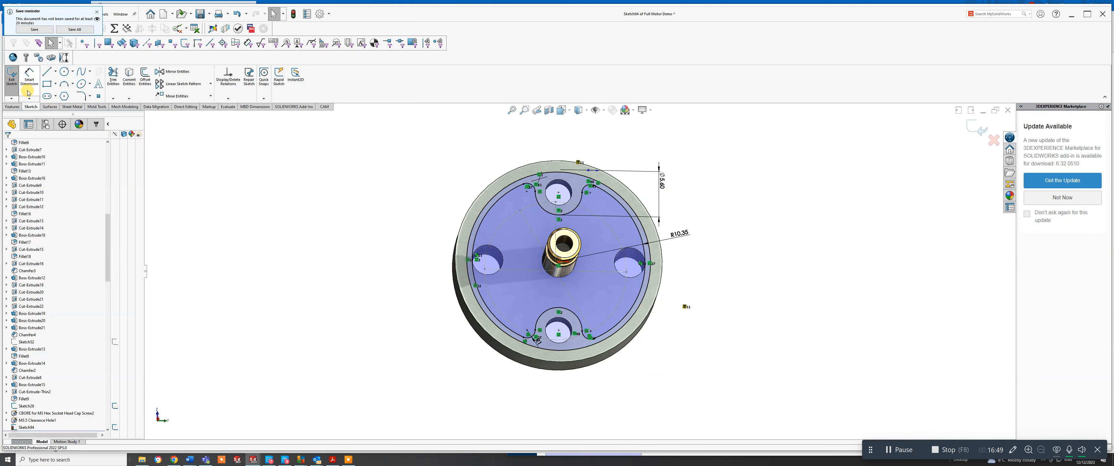
pyautogui.click(12, 106)
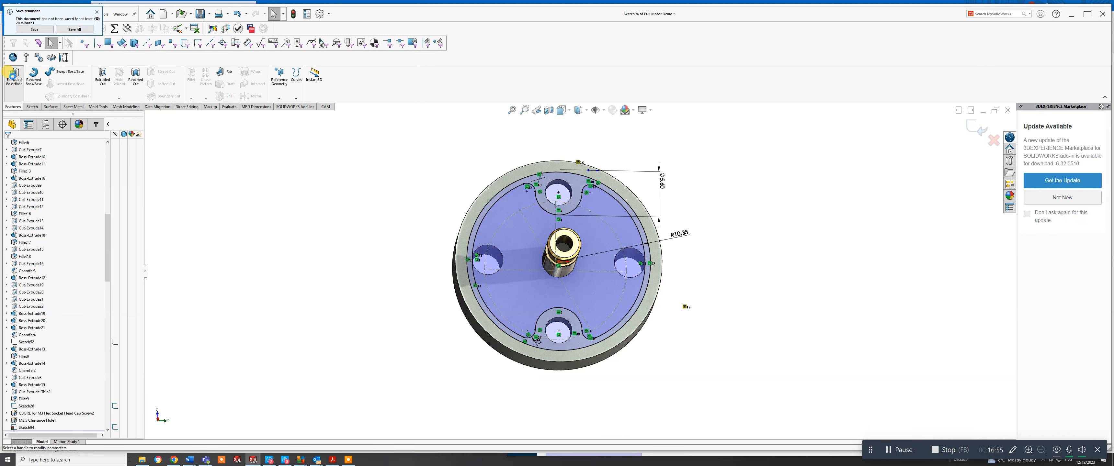
pyautogui.click(13, 76)
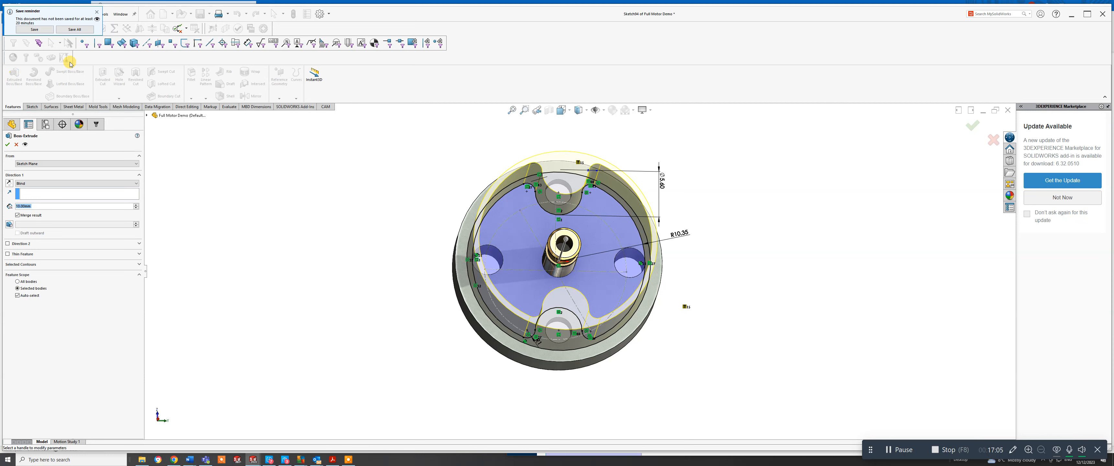
pyautogui.write('1')
pyautogui.press('Return')
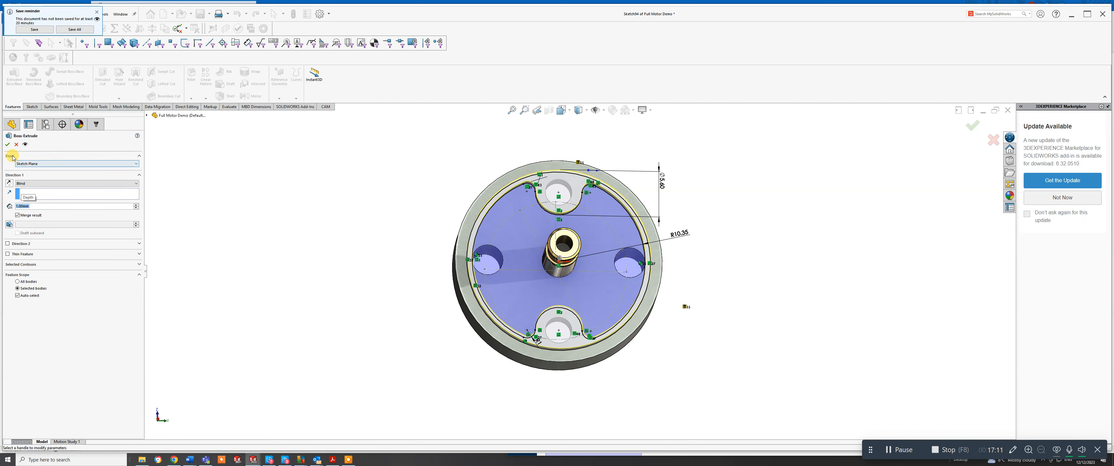
pyautogui.click(6, 145)
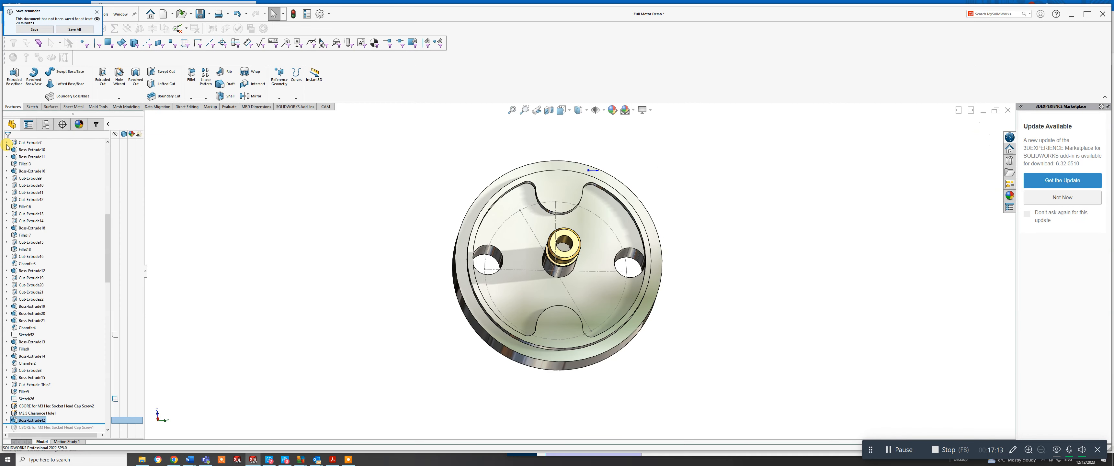
# Expand the new boss extrusion in the feature tree to expose its sketch.
pyautogui.moveTo(595, 293)
pyautogui.mouseDown(button='middle')
pyautogui.moveTo(608, 299)
pyautogui.moveTo(597, 286)
pyautogui.mouseUp(button='middle')
pyautogui.scroll(-2, 587, 199)
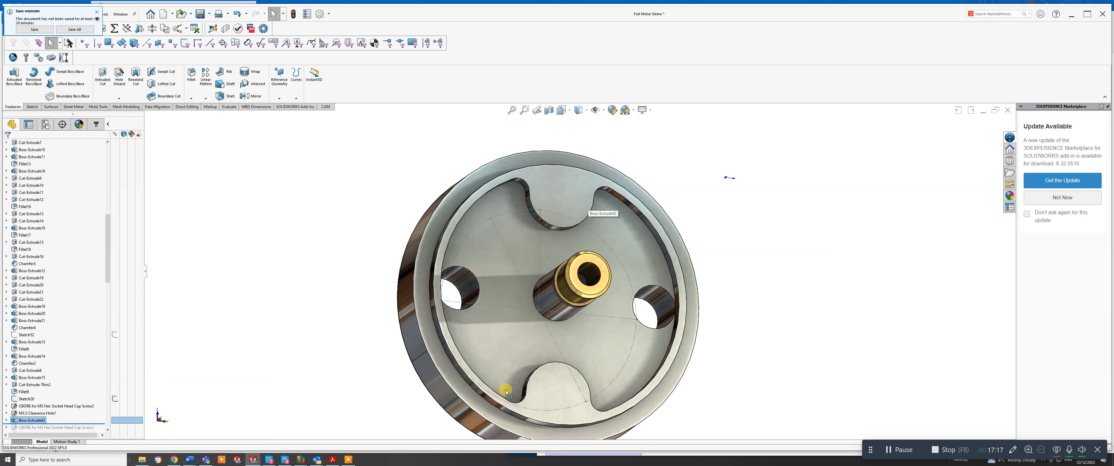
pyautogui.scroll(-2, 26, 411)
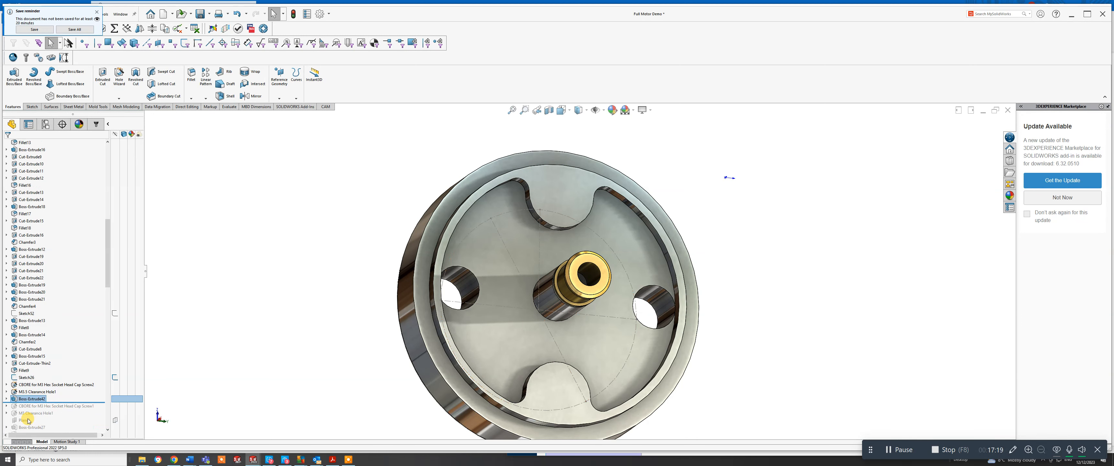
pyautogui.click(7, 378)
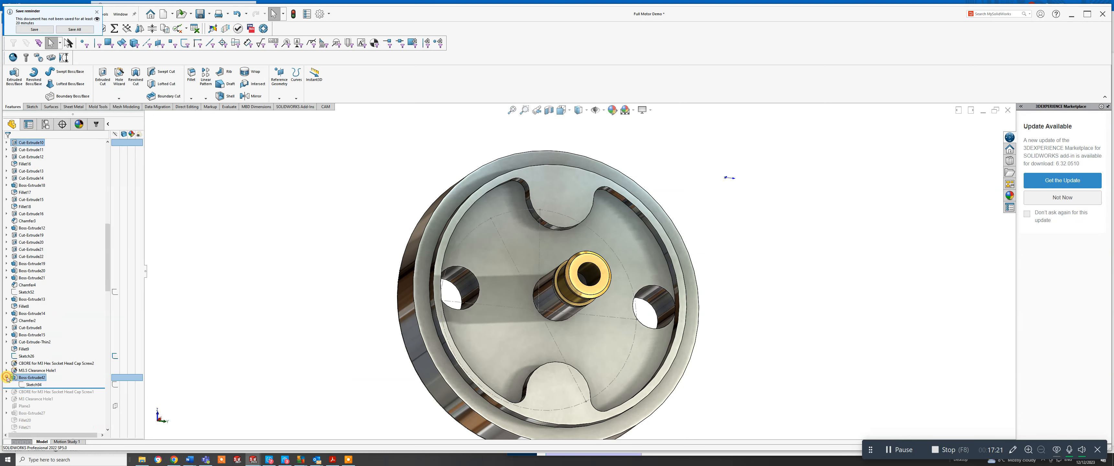
pyautogui.rightClick(29, 379)
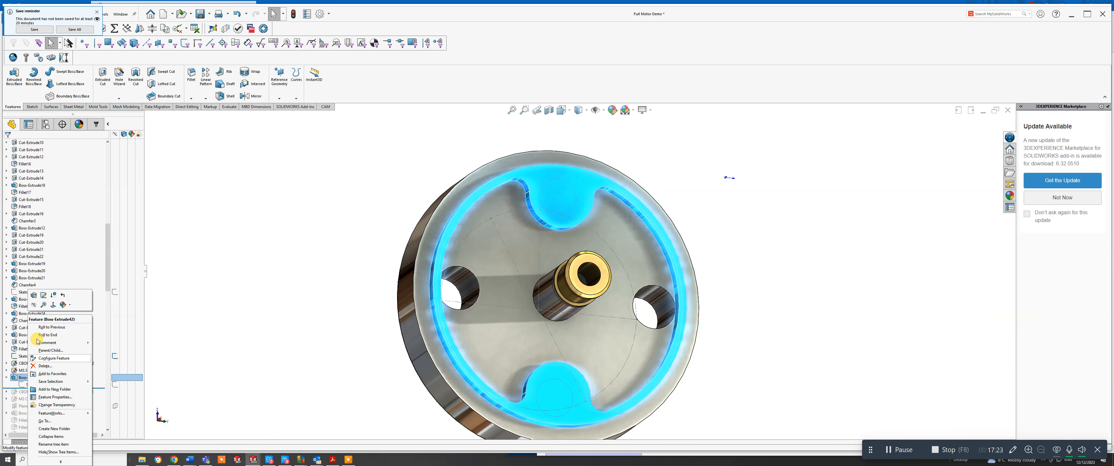
pyautogui.click(35, 297)
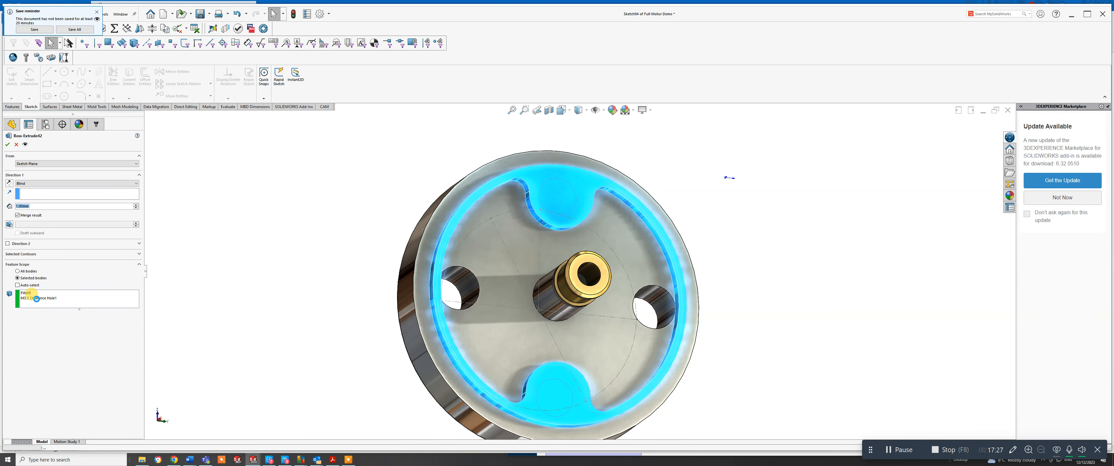
pyautogui.click(16, 145)
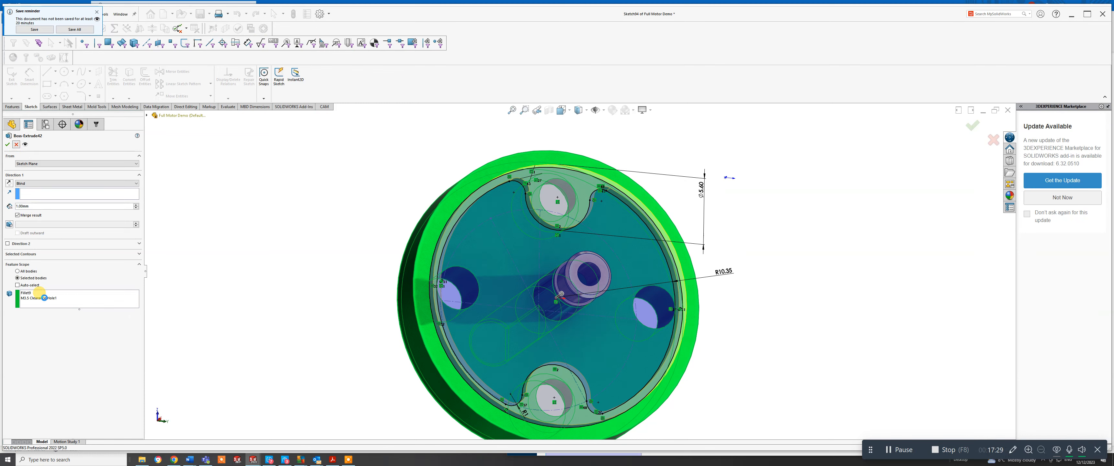
# Edit the 1 mm boss's sketch, converting the circular edges of the upper and lower mounting holes into it, and exit the sketch.
pyautogui.rightClick(34, 384)
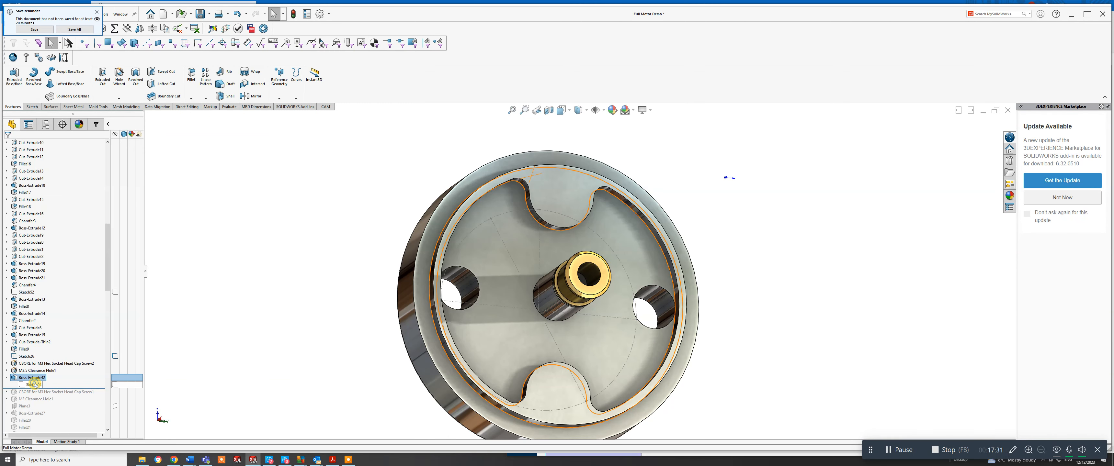
pyautogui.click(41, 320)
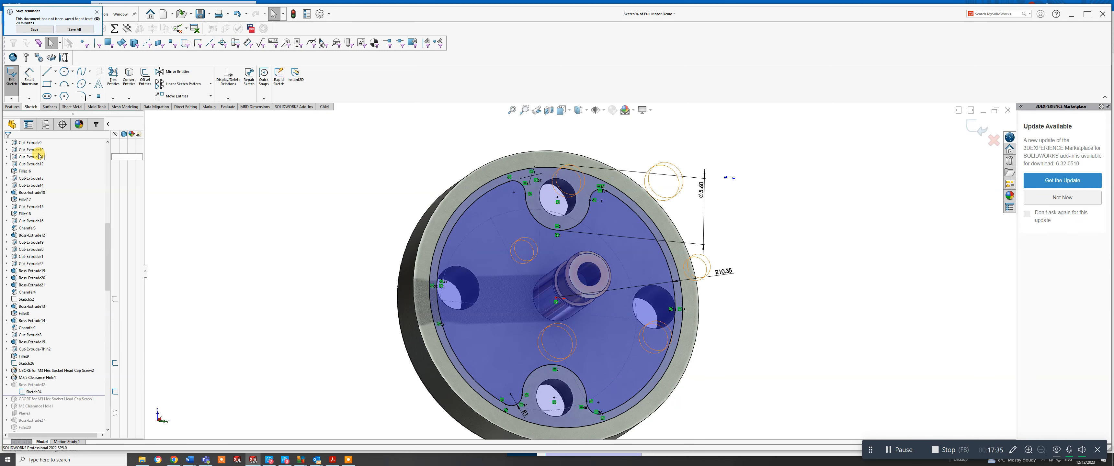
pyautogui.click(128, 77)
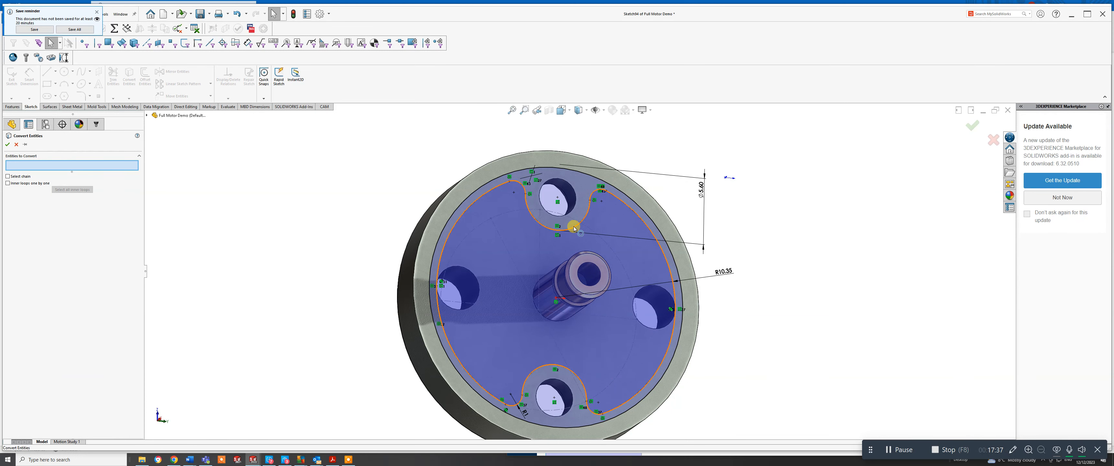
pyautogui.click(569, 214)
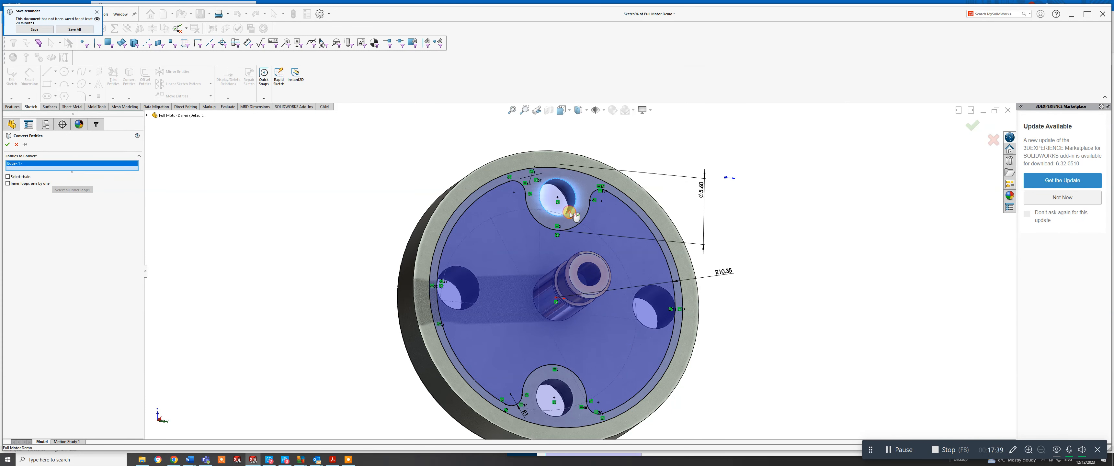
pyautogui.click(566, 387)
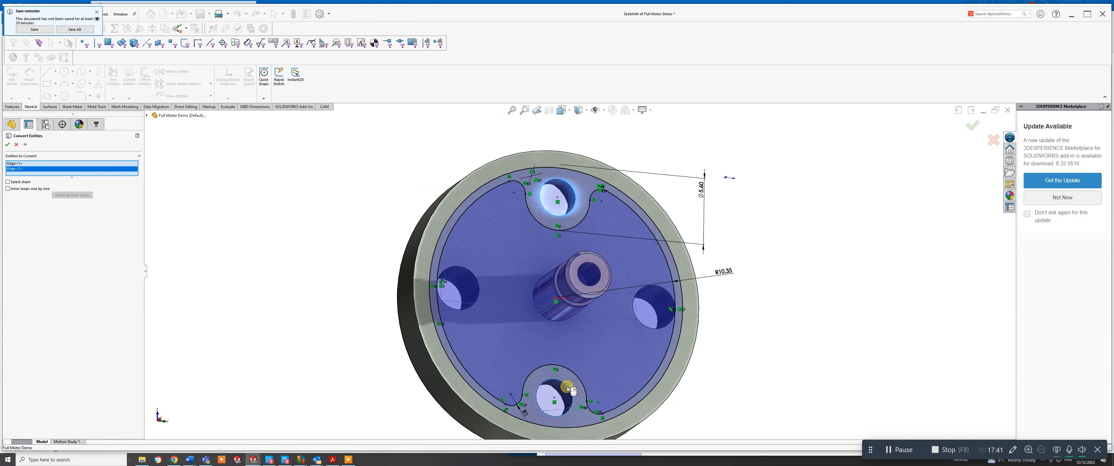
pyautogui.rightClick(570, 390)
pyautogui.click(423, 290)
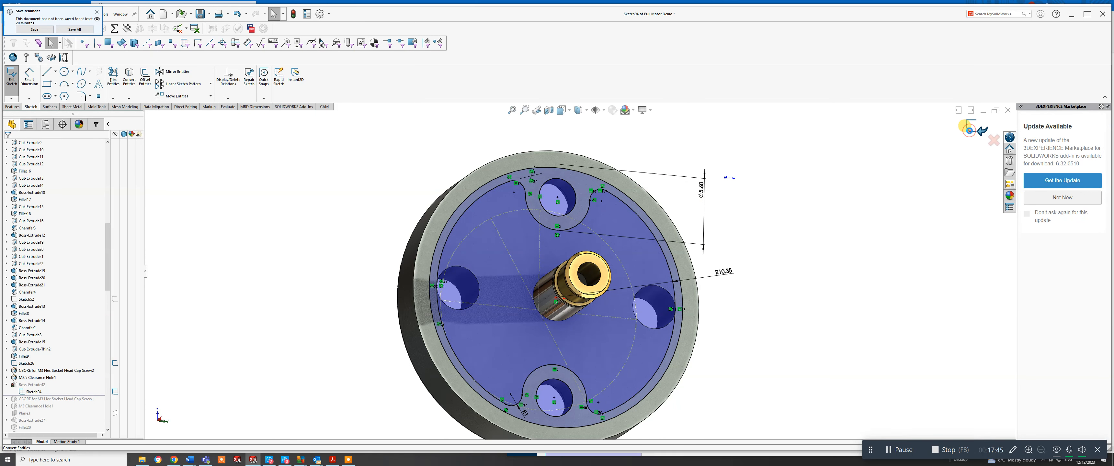
pyautogui.click(970, 131)
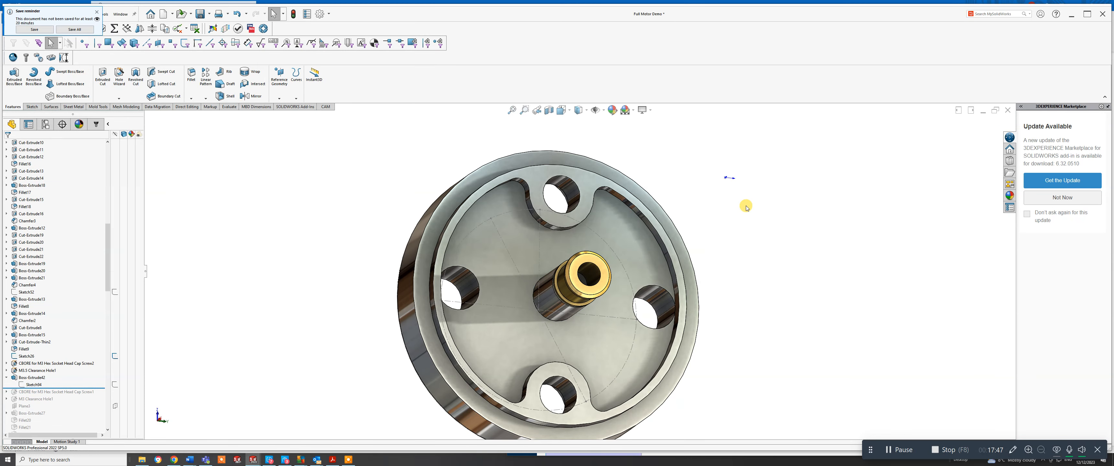
# Orient the view straight onto the front plate's rear face and bring up the sketch commands for a new sketch.
pyautogui.moveTo(535, 276)
pyautogui.mouseDown(button='middle')
pyautogui.moveTo(517, 302)
pyautogui.moveTo(532, 302)
pyautogui.moveTo(513, 269)
pyautogui.moveTo(533, 270)
pyautogui.mouseUp(button='middle')
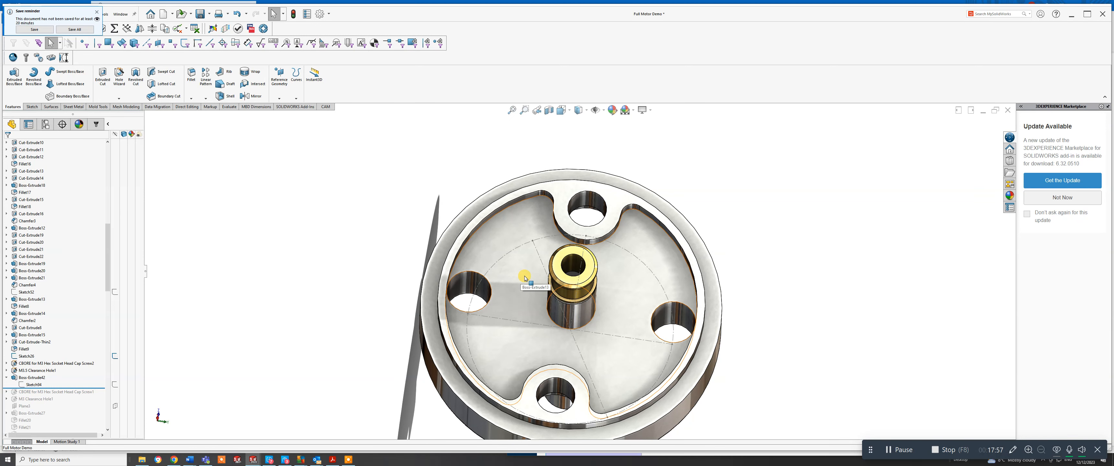
pyautogui.press('space')
pyautogui.click(463, 261)
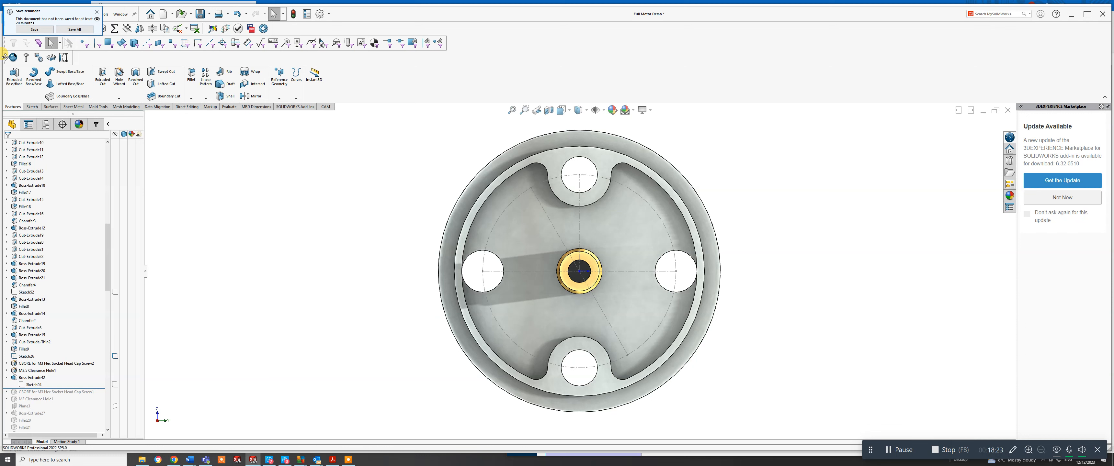
pyautogui.click(32, 107)
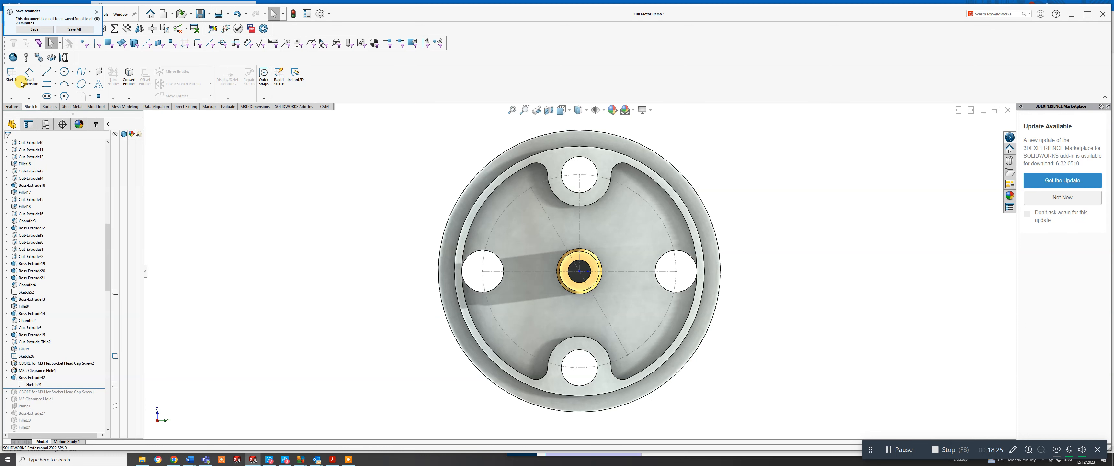
# Start a sketch on the recessed floor and draw a freehand circle between the centre shaft and the outer wall.
pyautogui.click(11, 74)
pyautogui.click(519, 216)
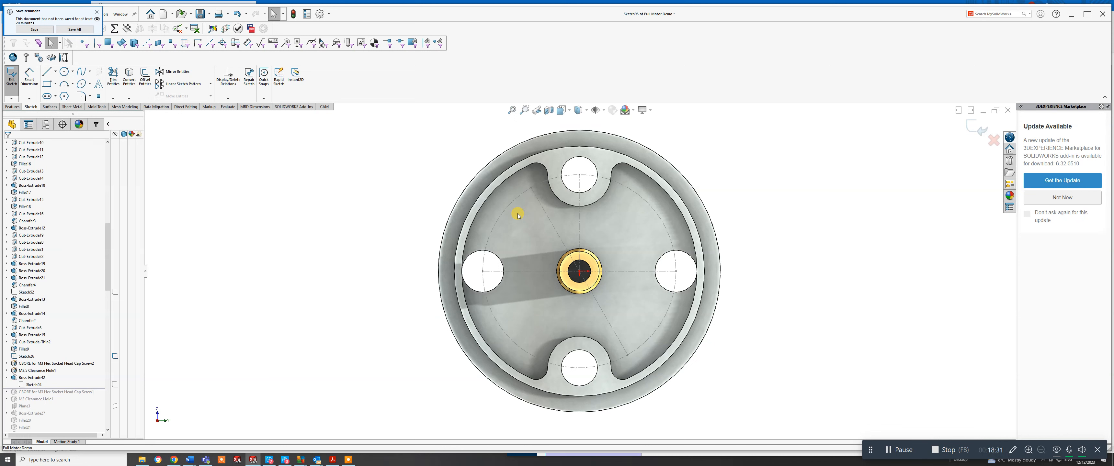
pyautogui.click(64, 71)
pyautogui.click(497, 232)
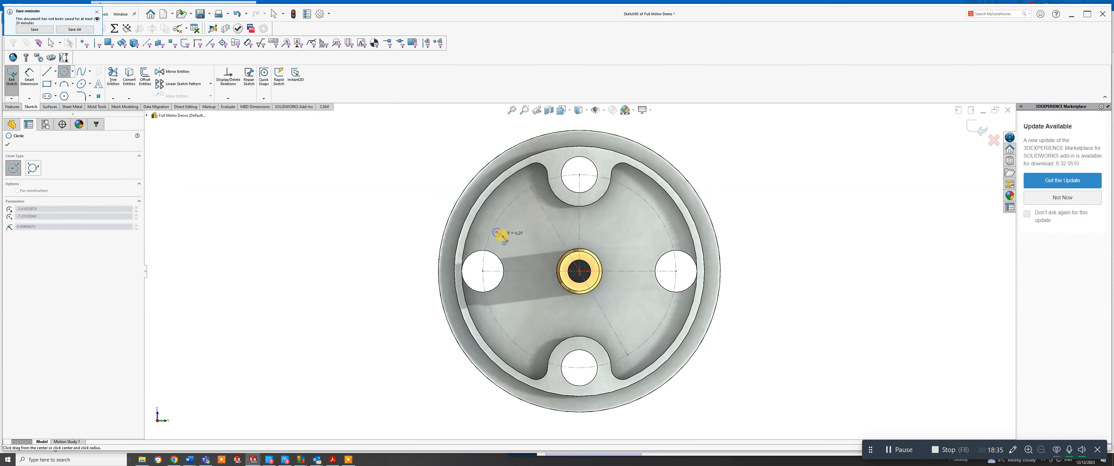
pyautogui.click(506, 241)
pyautogui.rightClick(508, 245)
pyautogui.click(525, 248)
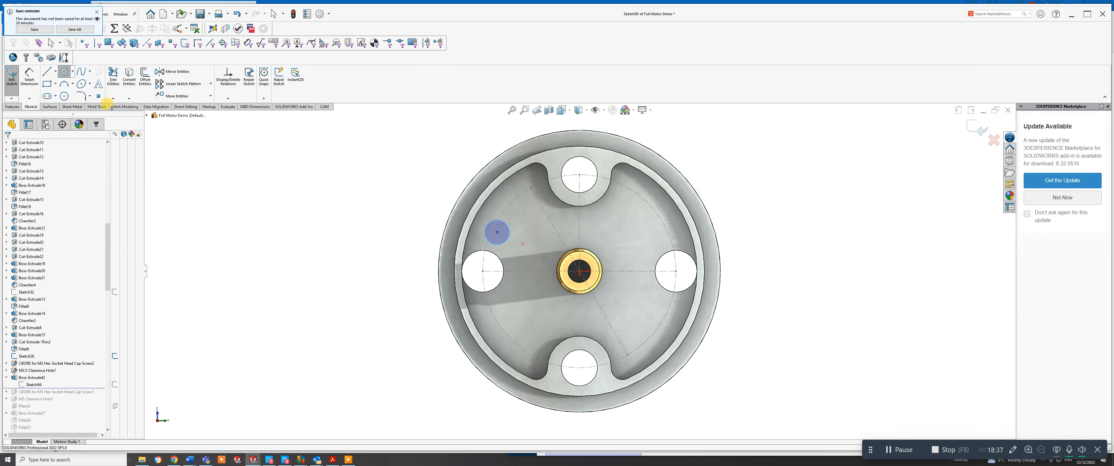
# Dimension the new circle's diameter and set it to 4 mm.
pyautogui.click(27, 79)
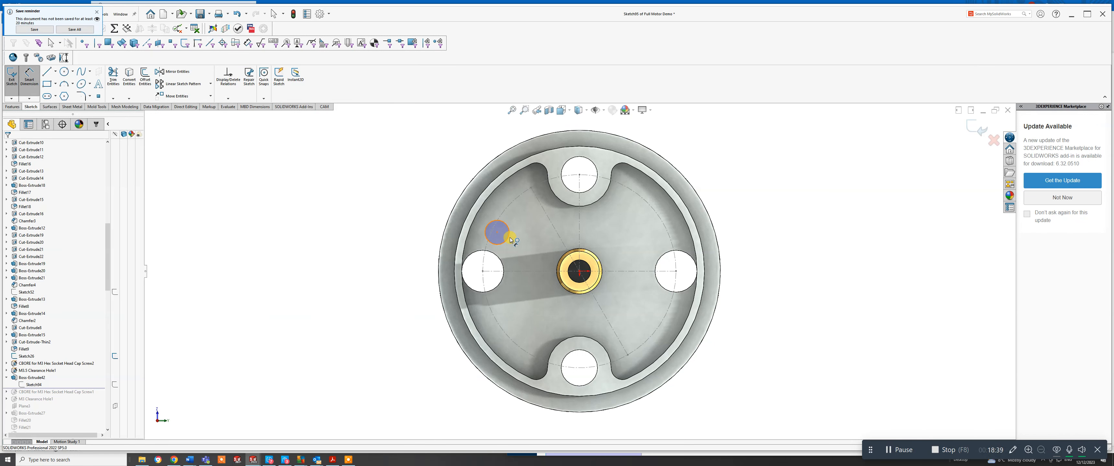
pyautogui.click(510, 239)
pyautogui.click(409, 210)
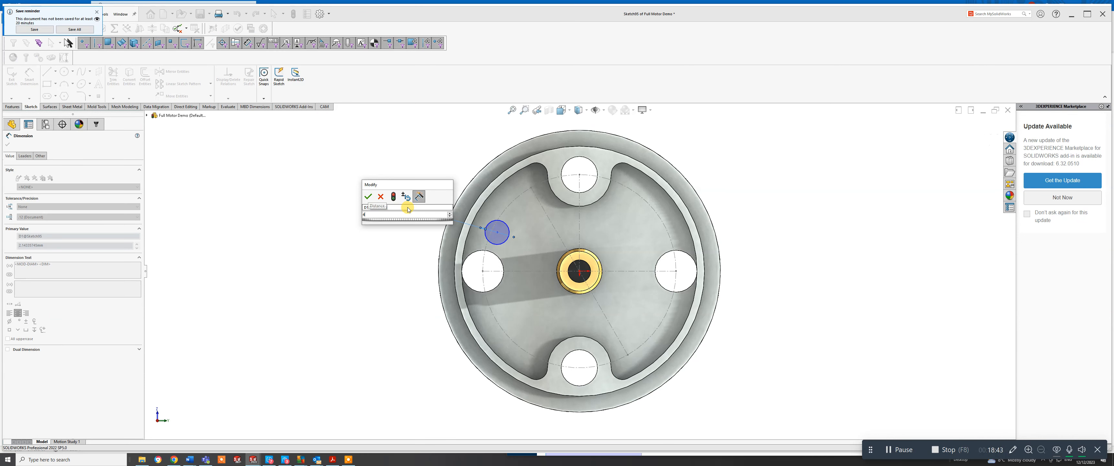
pyautogui.press('Return')
pyautogui.write('4')
pyautogui.press('Return')
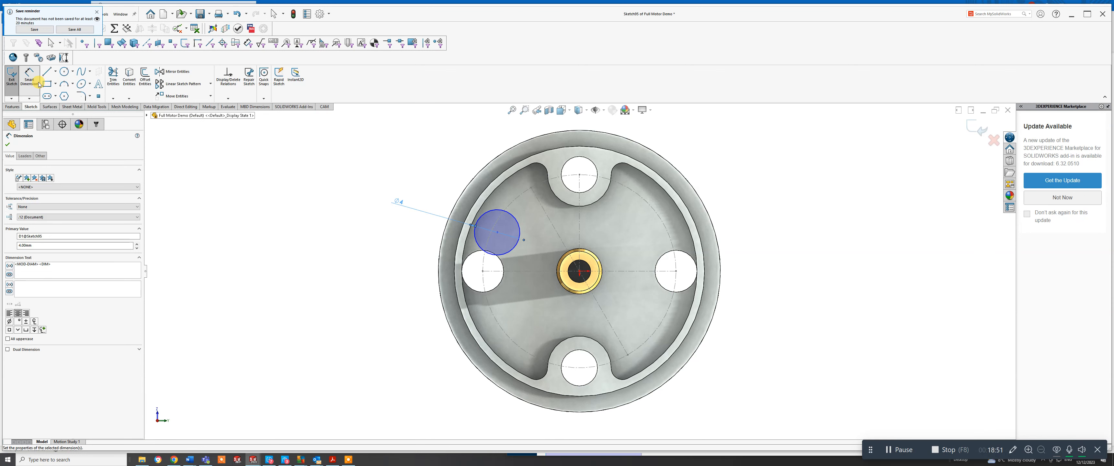
# Draw a smaller circle of about 1 mm radius concentric with the 4 mm circle.
pyautogui.click(63, 71)
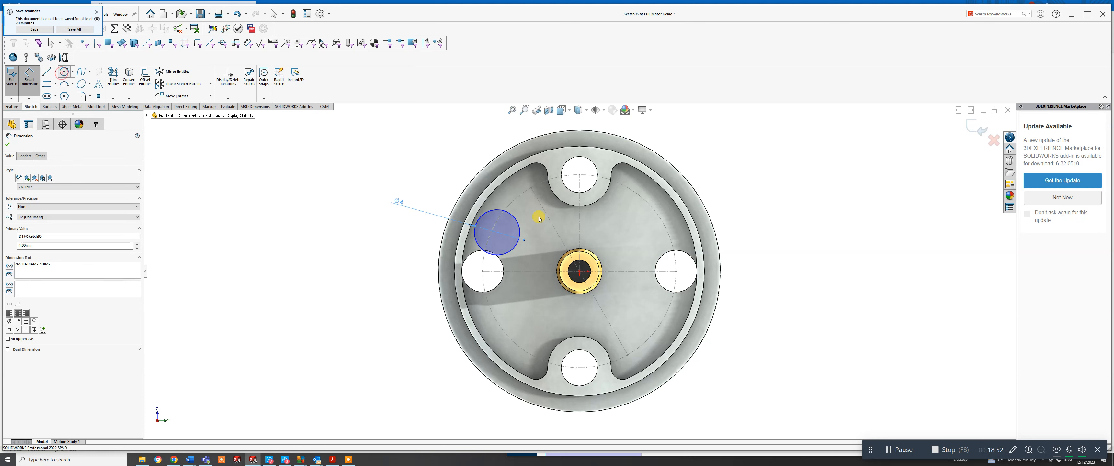
pyautogui.click(500, 235)
pyautogui.click(507, 240)
pyautogui.rightClick(507, 240)
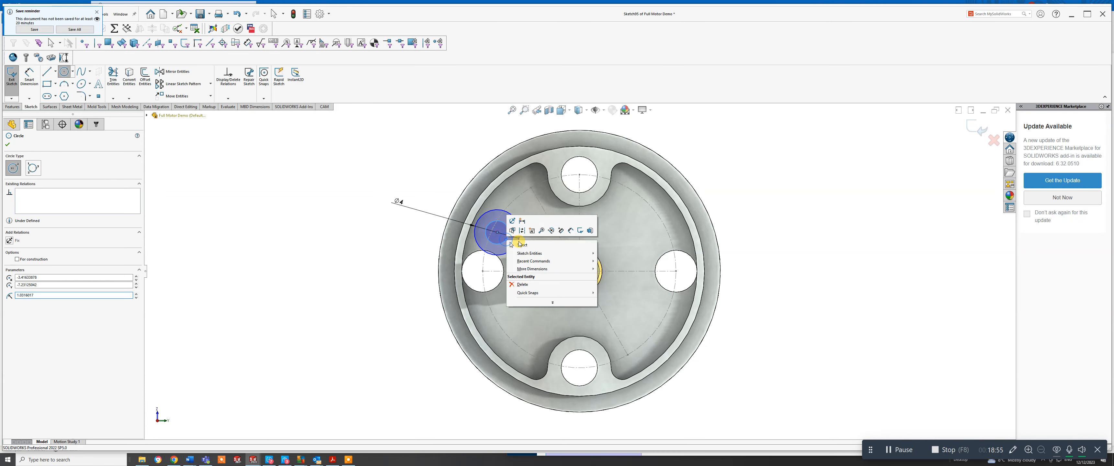
pyautogui.click(519, 252)
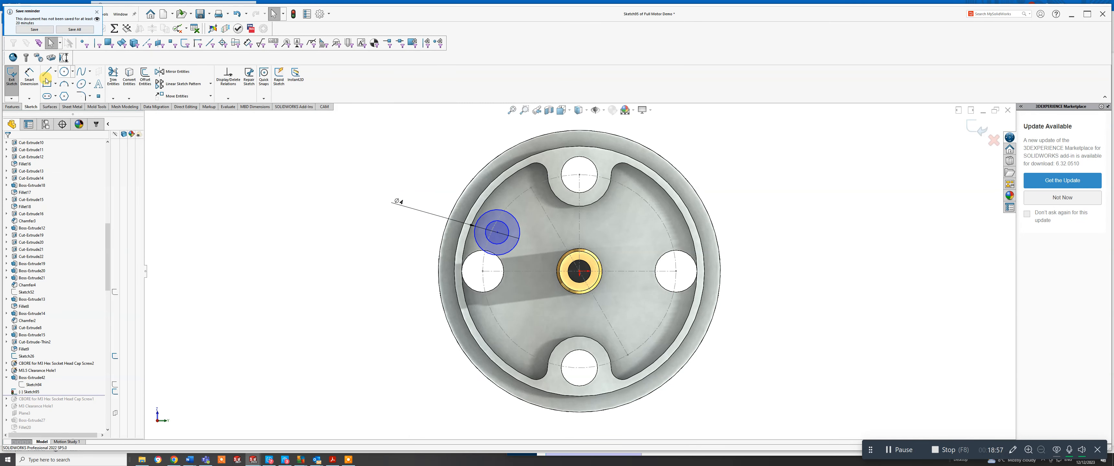
# Dimension the inner circle's diameter and set it to 2 mm.
pyautogui.click(29, 76)
pyautogui.click(493, 225)
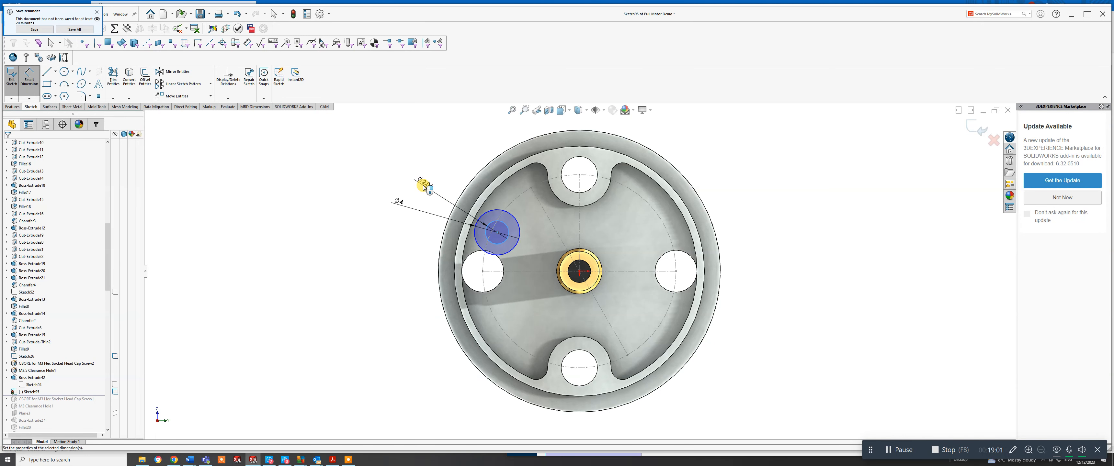
pyautogui.click(424, 186)
pyautogui.write('2')
pyautogui.click(394, 173)
pyautogui.write('2')
pyautogui.press('Return')
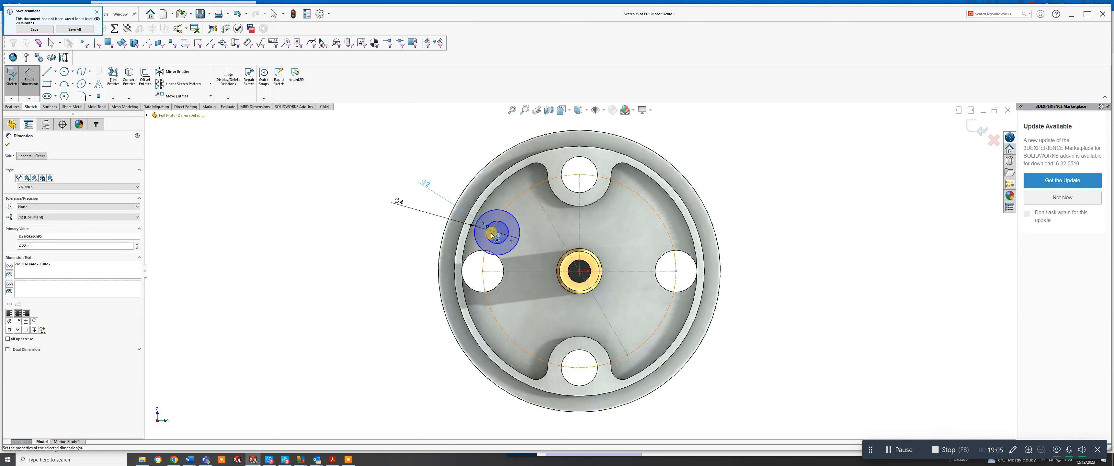
# Dimension the horizontal distance from the circles' centre to the part's vertical centerline and set it to 6.50 mm.
pyautogui.click(581, 231)
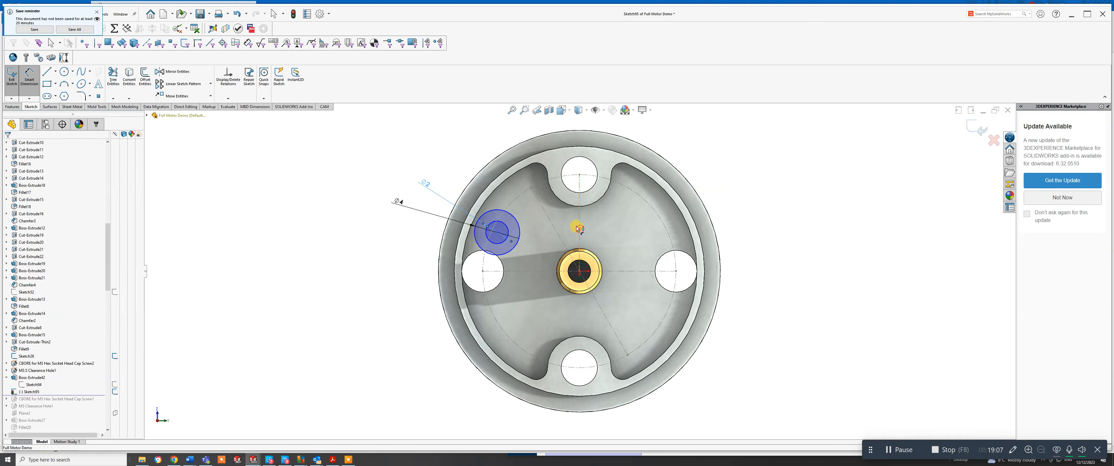
pyautogui.click(496, 233)
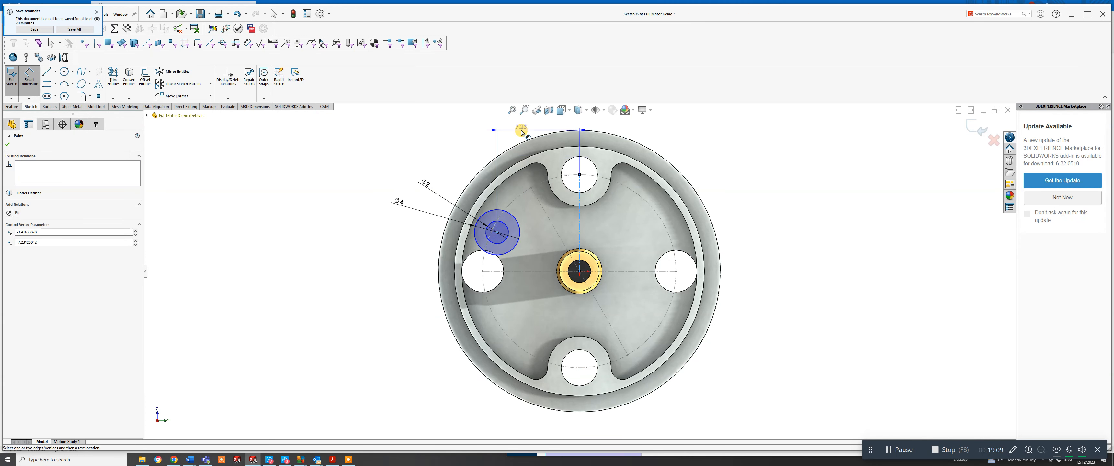
pyautogui.click(521, 129)
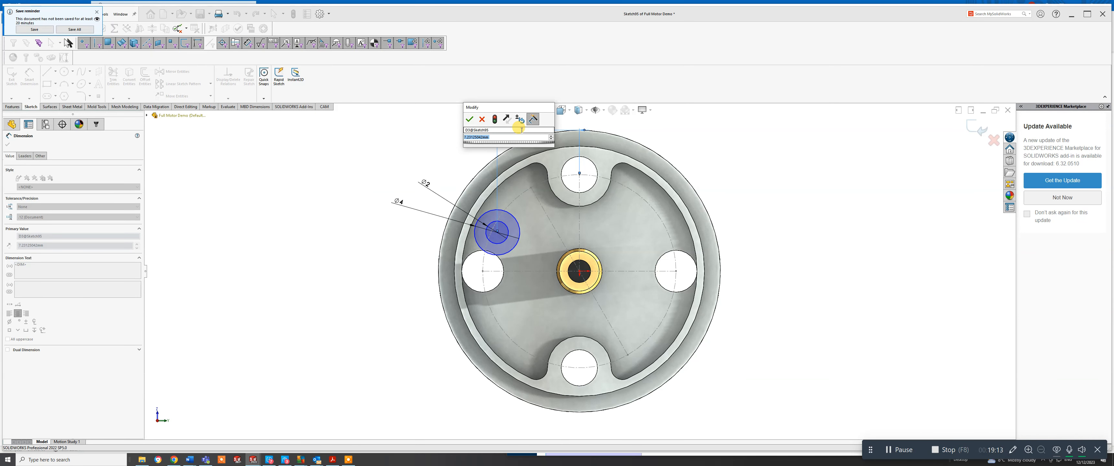
pyautogui.press('Return')
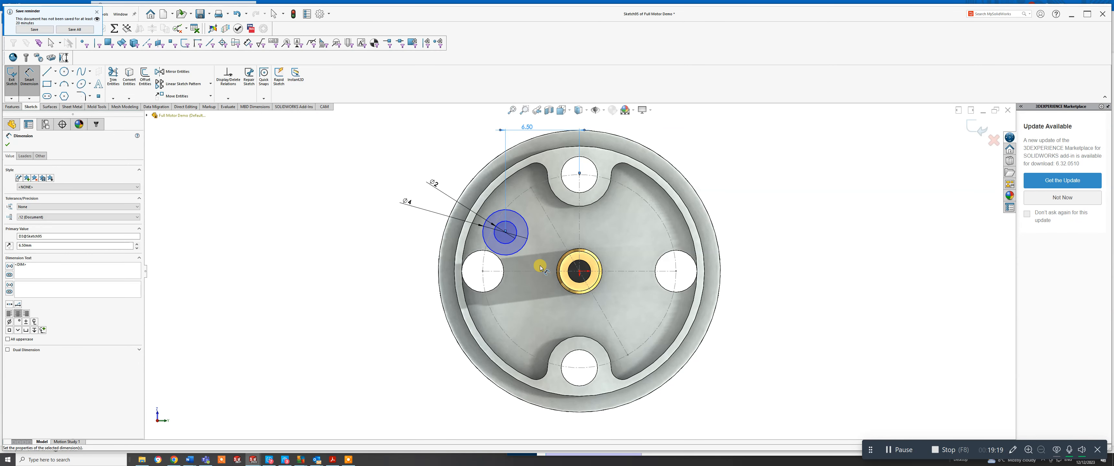
# Dimension the vertical distance from the circles' centre to the part's horizontal centerline and set it to 3.6 mm.
pyautogui.click(532, 276)
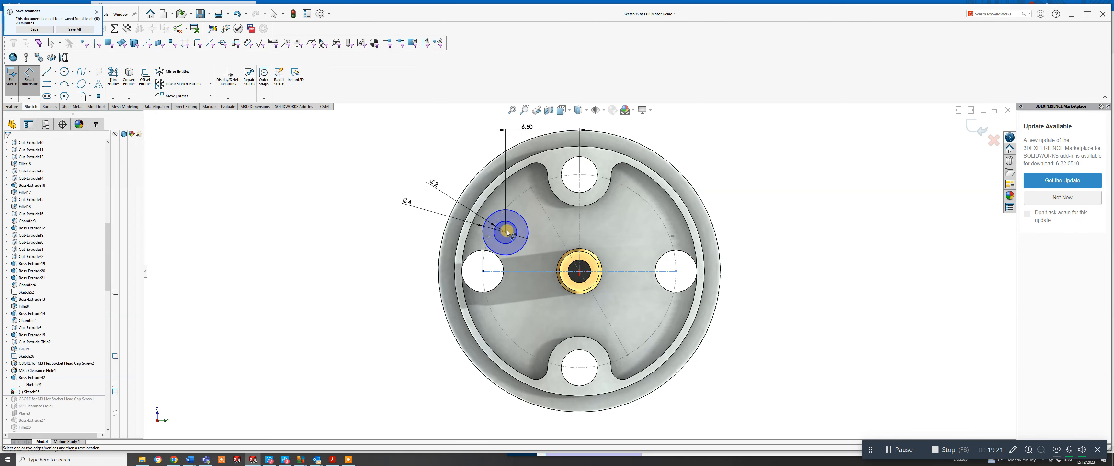
pyautogui.click(505, 233)
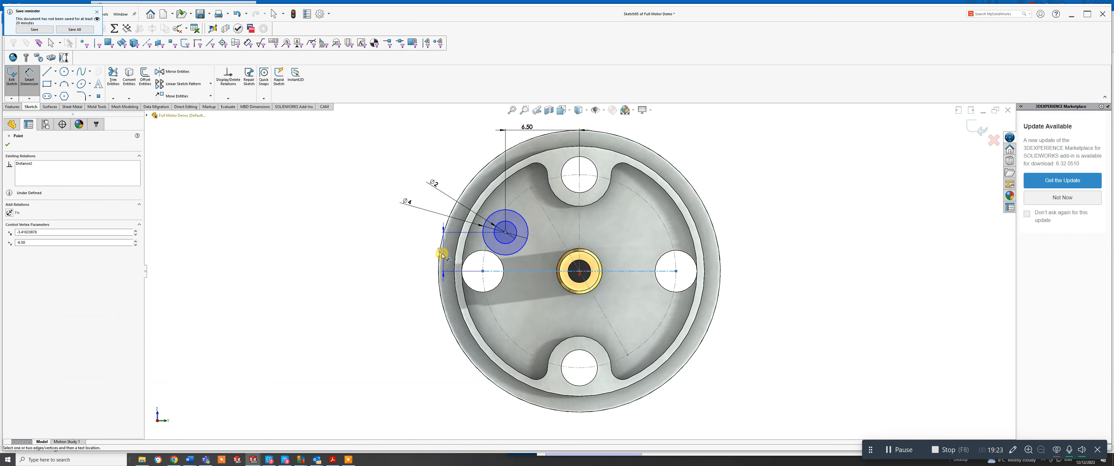
pyautogui.click(416, 257)
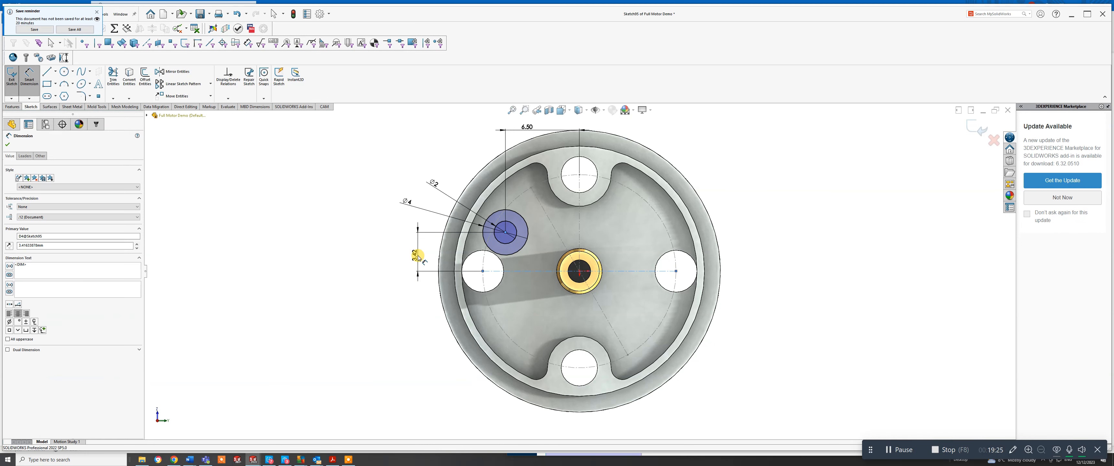
pyautogui.write('3.6')
pyautogui.press('Return')
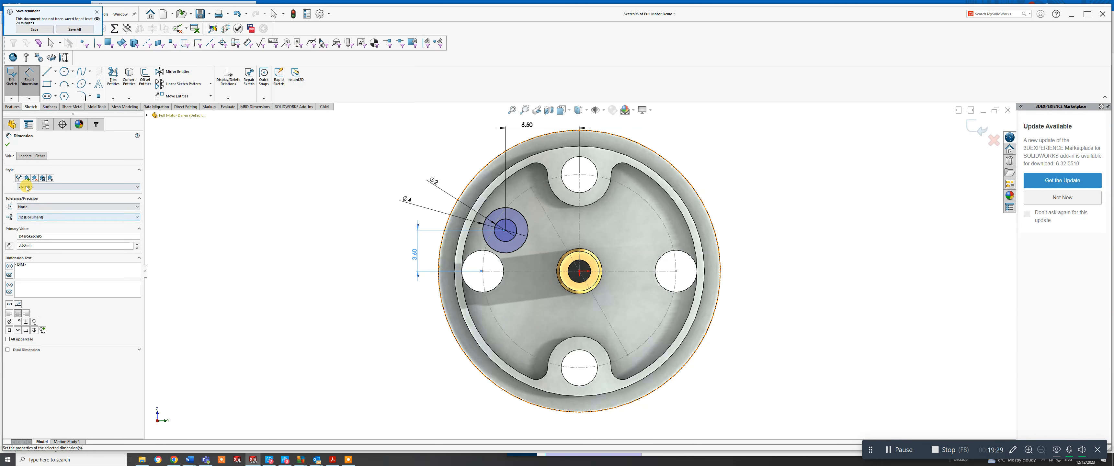
# Extrude the ring between the two circles as a boss with Up To Surface, ending at the raised inner rim face.
pyautogui.click(11, 107)
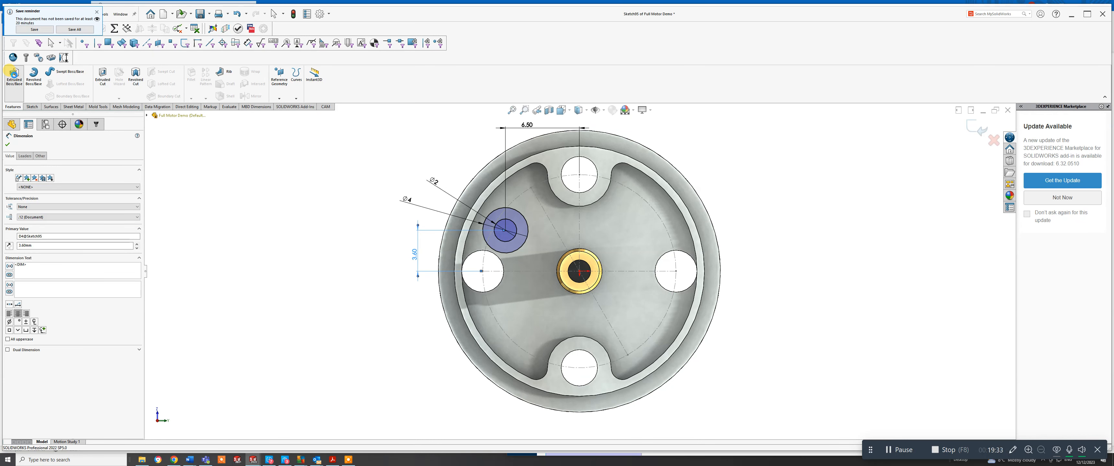
pyautogui.click(11, 72)
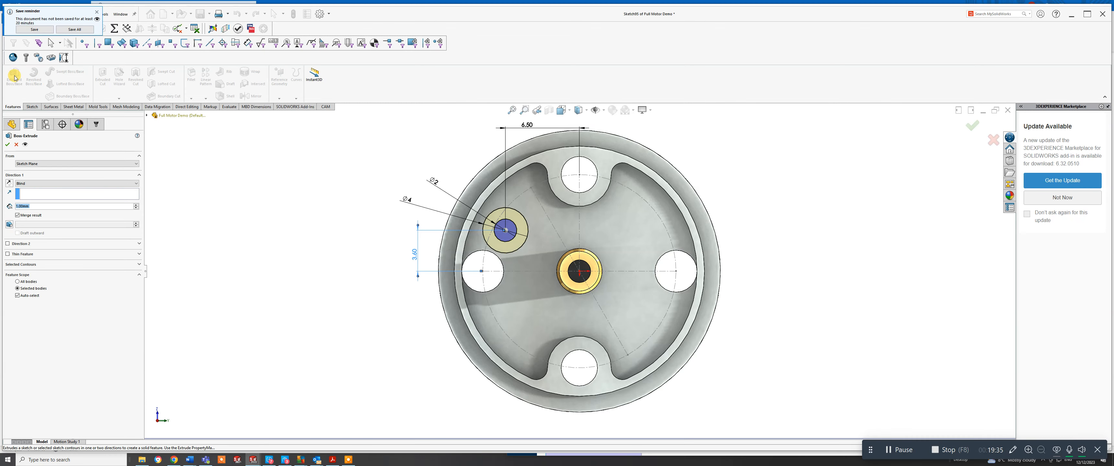
pyautogui.moveTo(519, 270); pyautogui.dragTo(469, 213, button='middle')
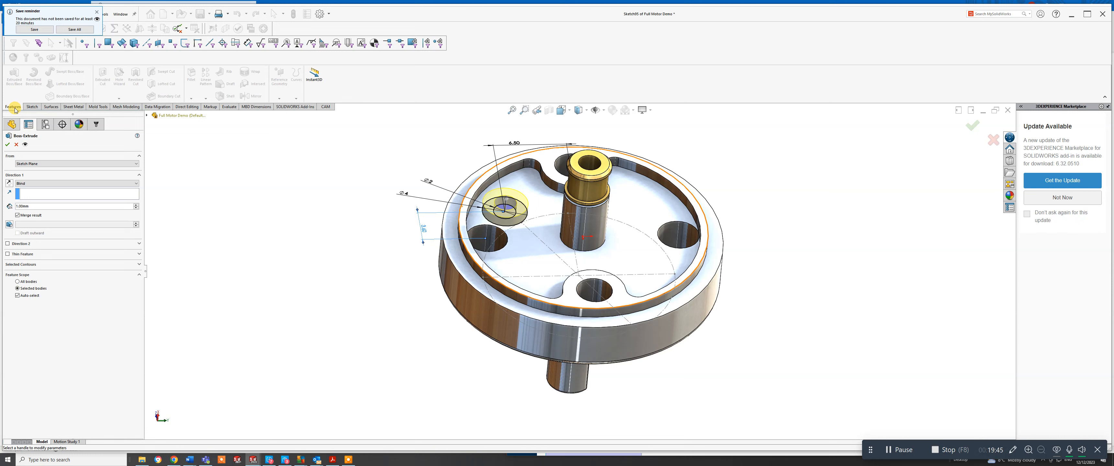
pyautogui.click(37, 184)
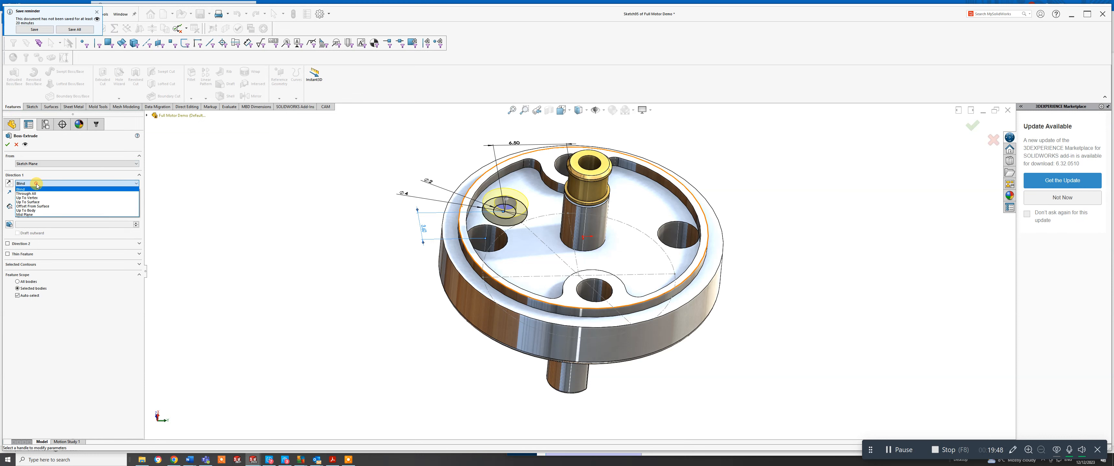
pyautogui.click(39, 203)
pyautogui.click(478, 191)
pyautogui.rightClick(476, 191)
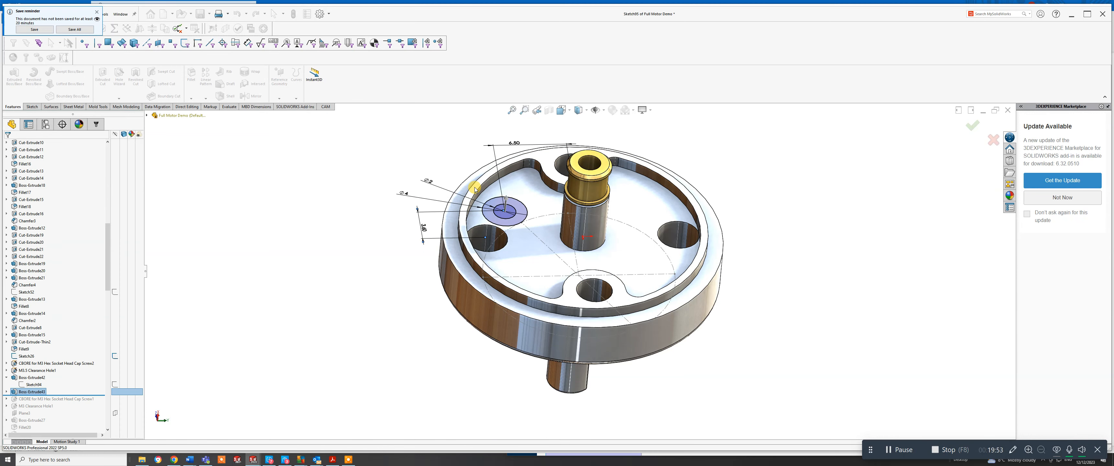
# Start a new sketch on the recessed floor face and activate Convert Entities.
pyautogui.moveTo(501, 201); pyautogui.dragTo(518, 176, button='middle')
pyautogui.moveTo(590, 228); pyautogui.dragTo(623, 237, button='middle')
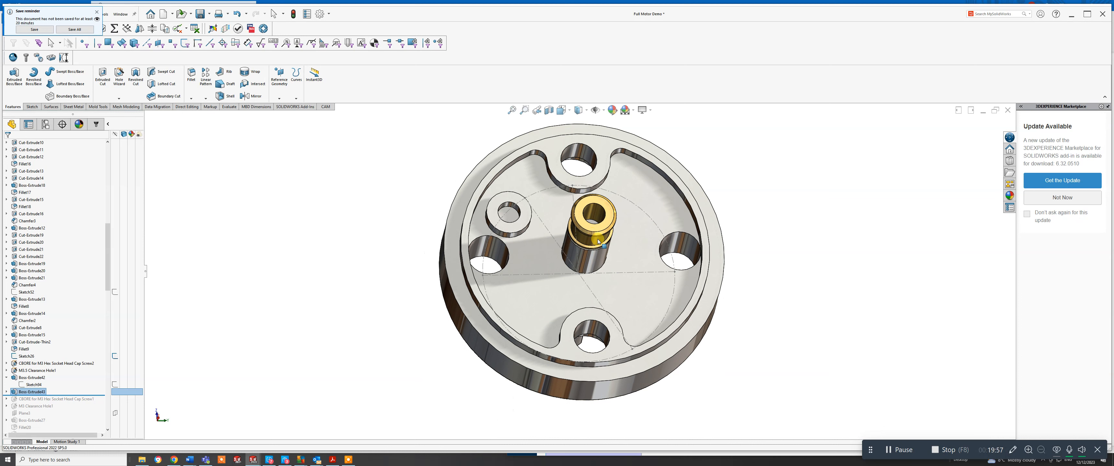
pyautogui.click(31, 107)
pyautogui.click(12, 76)
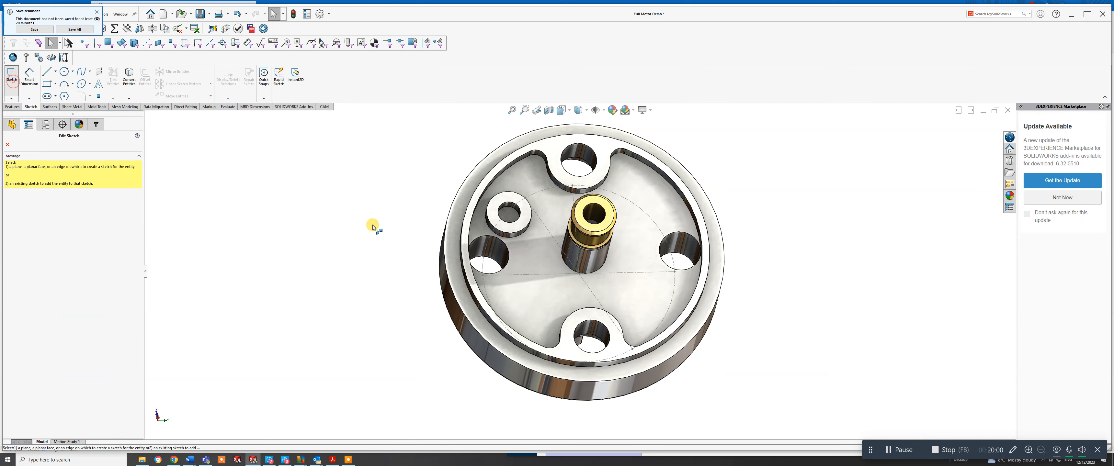
pyautogui.click(537, 258)
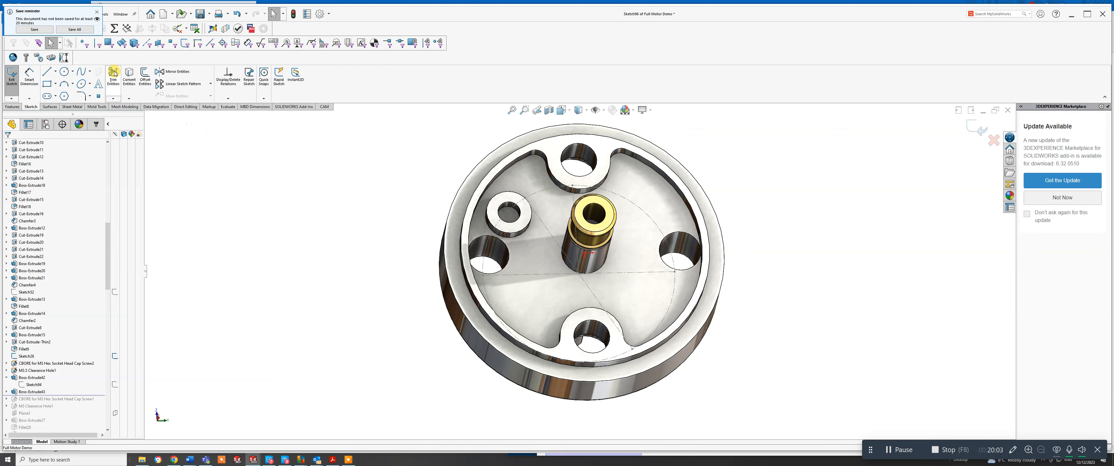
pyautogui.click(129, 74)
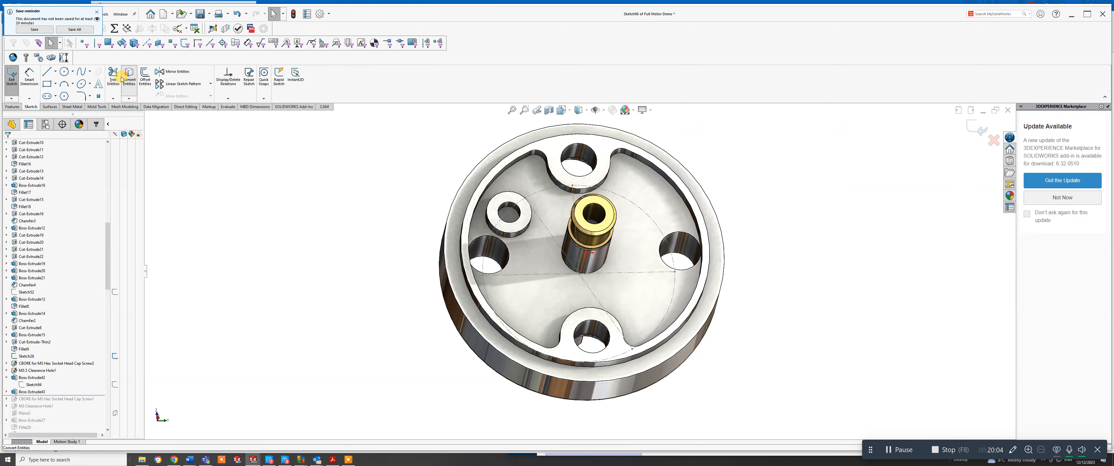
pyautogui.click(542, 303)
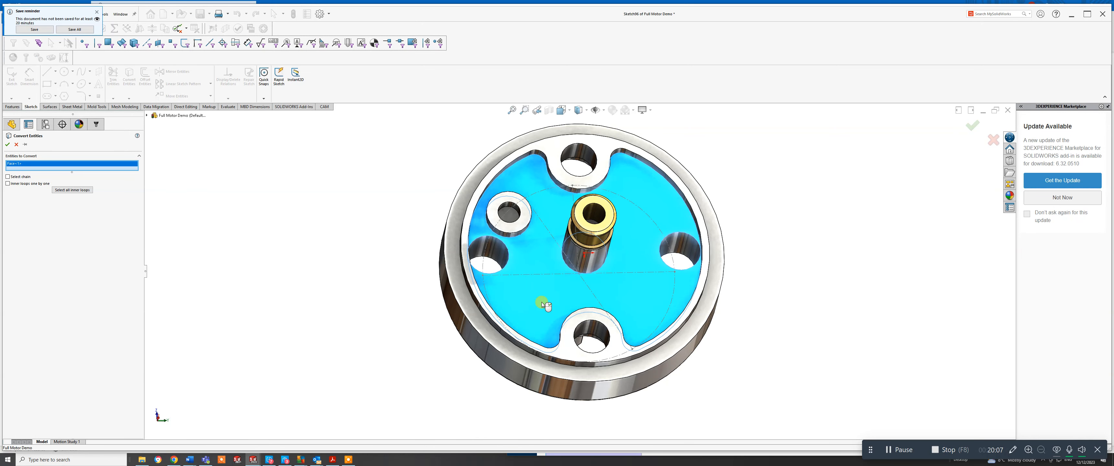
pyautogui.rightClick(542, 302)
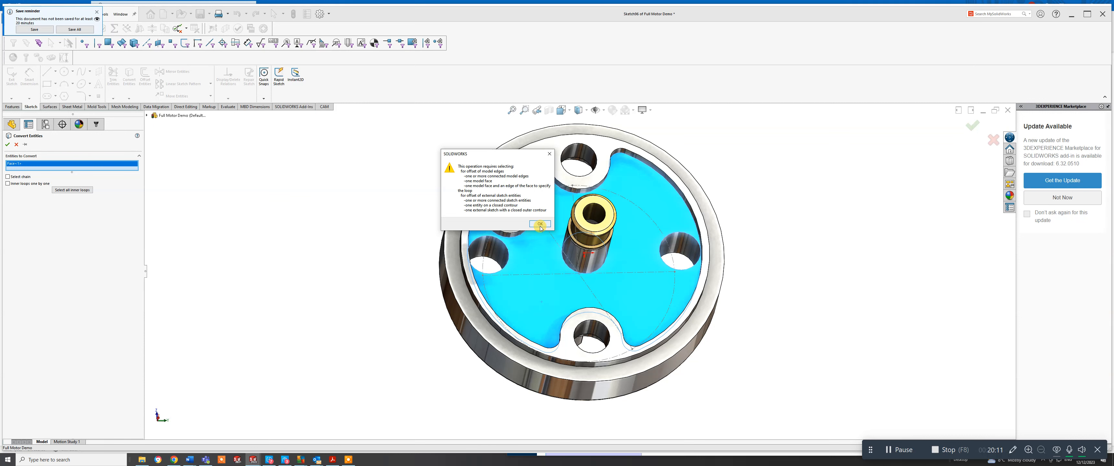
pyautogui.click(539, 223)
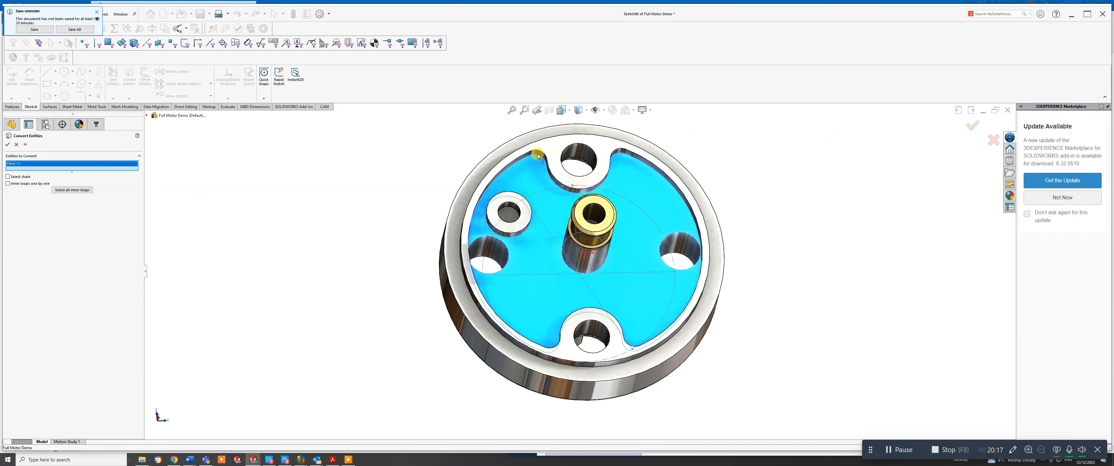
pyautogui.scroll(-5, 537, 156)
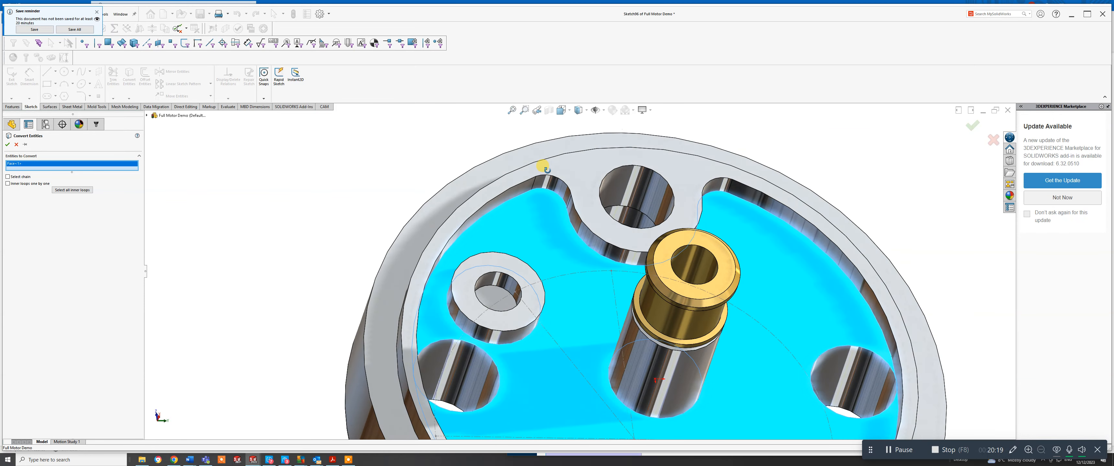
pyautogui.rightClick(29, 166)
pyautogui.click(46, 171)
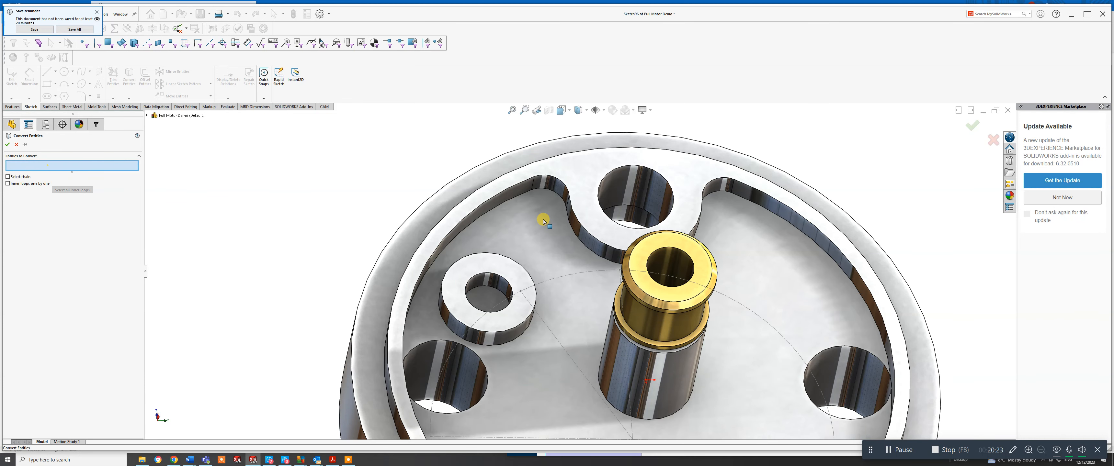
# Select the recess floor edges around the upper screw lobe for conversion: its arc, both corner fillets and the adjoining wall arcs.
pyautogui.click(560, 197)
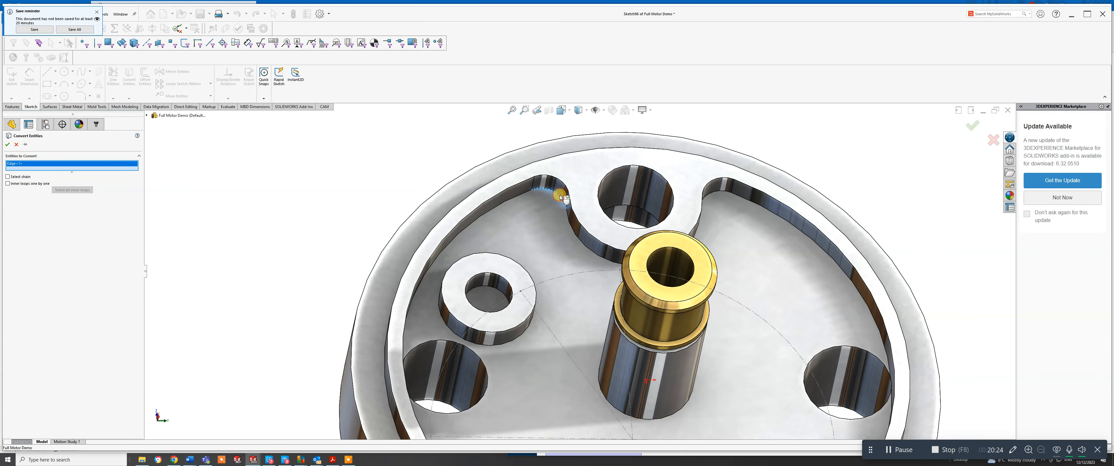
pyautogui.click(515, 200)
pyautogui.click(700, 204)
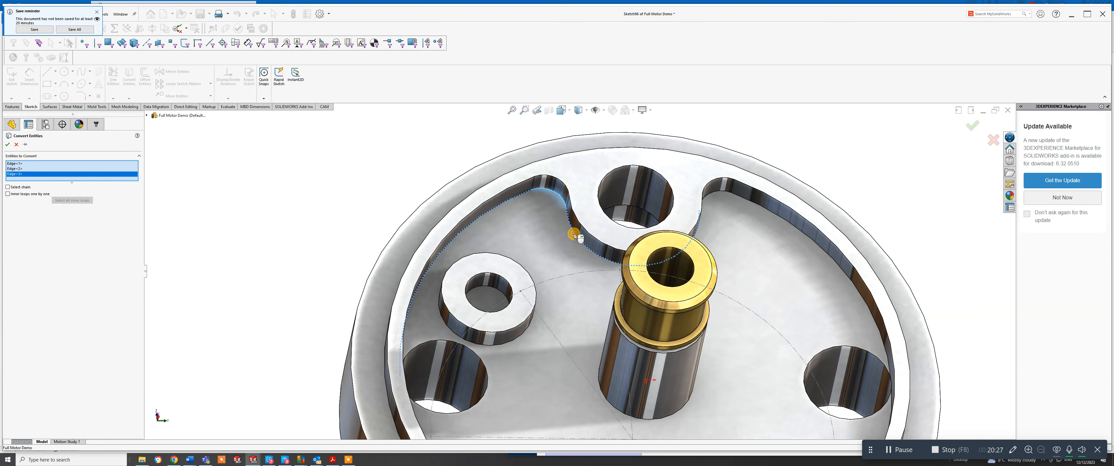
pyautogui.click(708, 197)
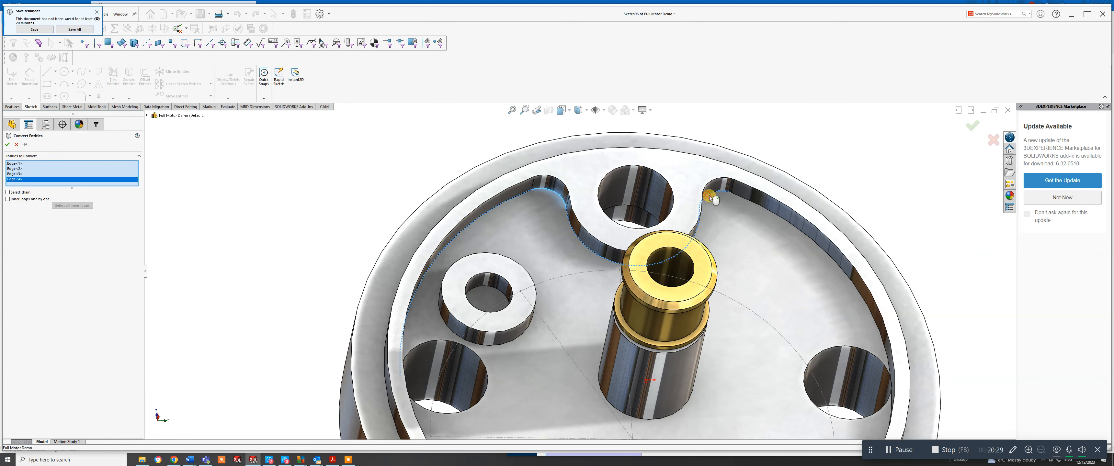
pyautogui.click(745, 200)
# Add the rest of the floor outline to the conversion, including the lower screw lobe's arc and its two corner fillets.
pyautogui.scroll(5, 755, 246)
pyautogui.moveTo(722, 297); pyautogui.dragTo(709, 417, button='middle')
pyautogui.scroll(-3, 711, 396)
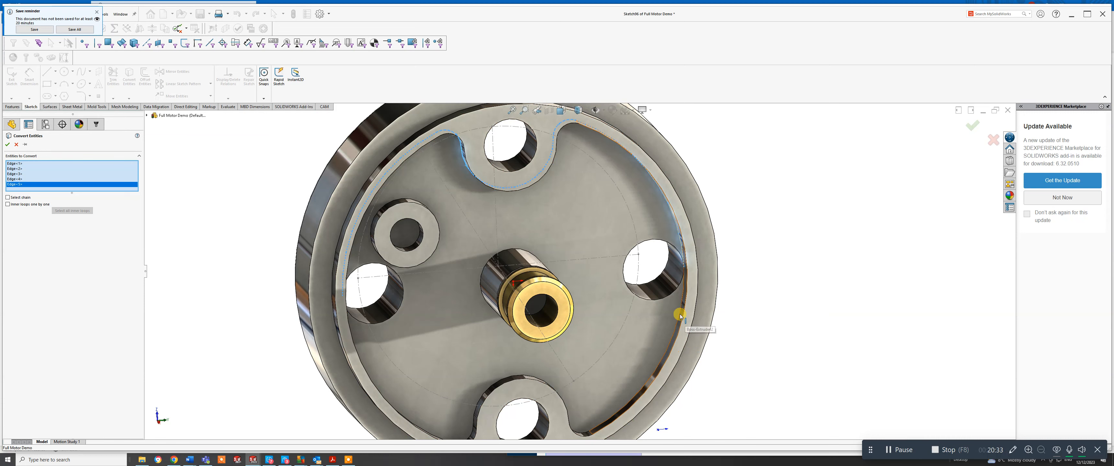
pyautogui.click(680, 316)
pyautogui.moveTo(675, 329); pyautogui.dragTo(605, 403, button='middle')
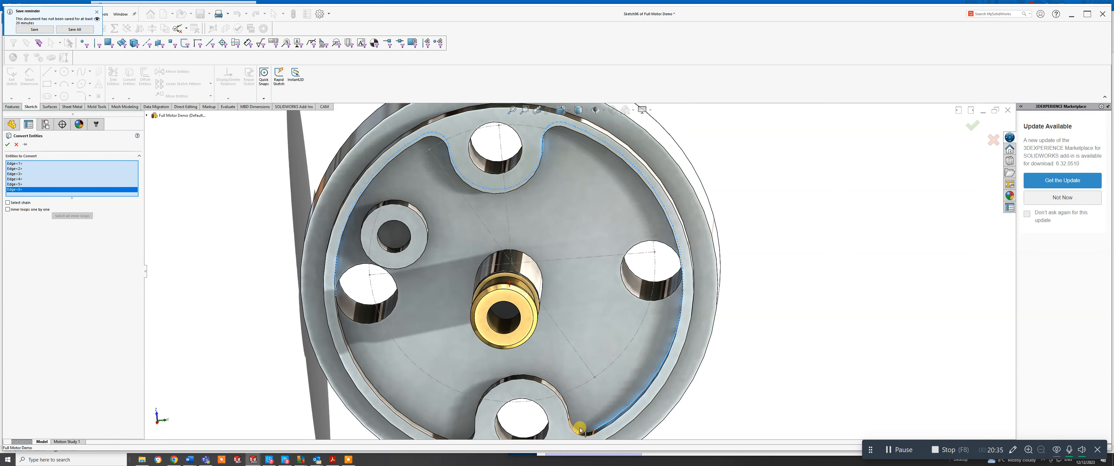
pyautogui.click(582, 433)
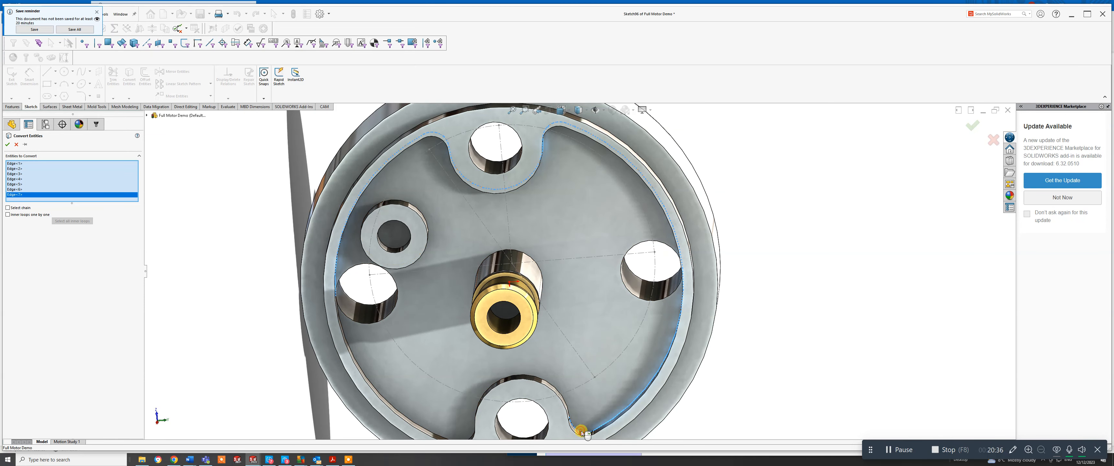
pyautogui.click(564, 399)
pyautogui.moveTo(564, 398); pyautogui.dragTo(510, 329, button='middle')
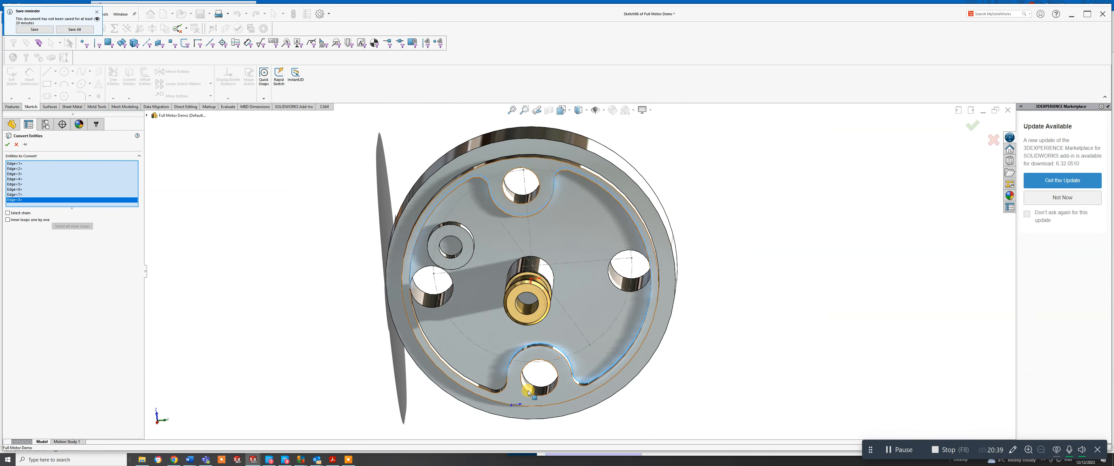
pyautogui.scroll(-4, 498, 324)
pyautogui.click(521, 315)
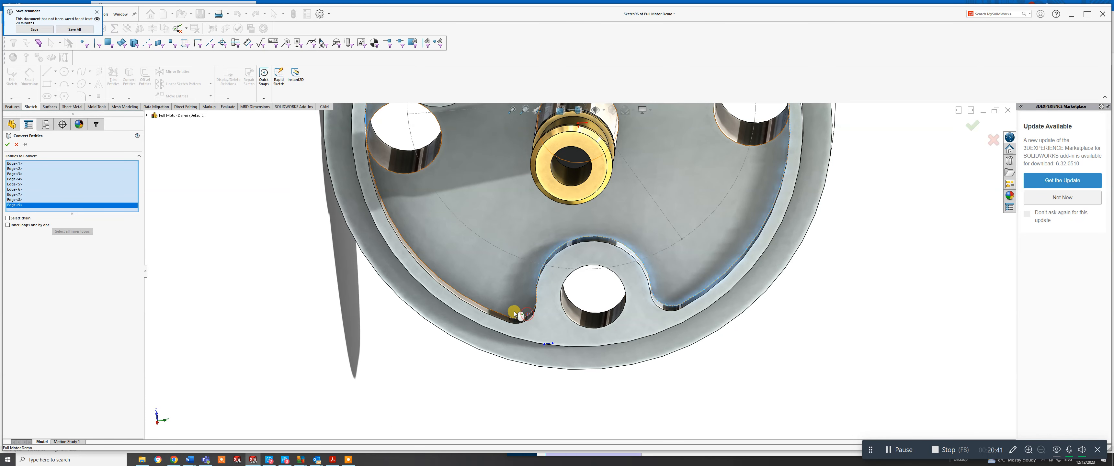
pyautogui.click(505, 316)
# Add the hollow round boss's inner and outer base circles and convert all selected edges into the sketch.
pyautogui.scroll(5, 505, 316)
pyautogui.moveTo(506, 264); pyautogui.dragTo(509, 209, button='middle')
pyautogui.scroll(-4, 508, 210)
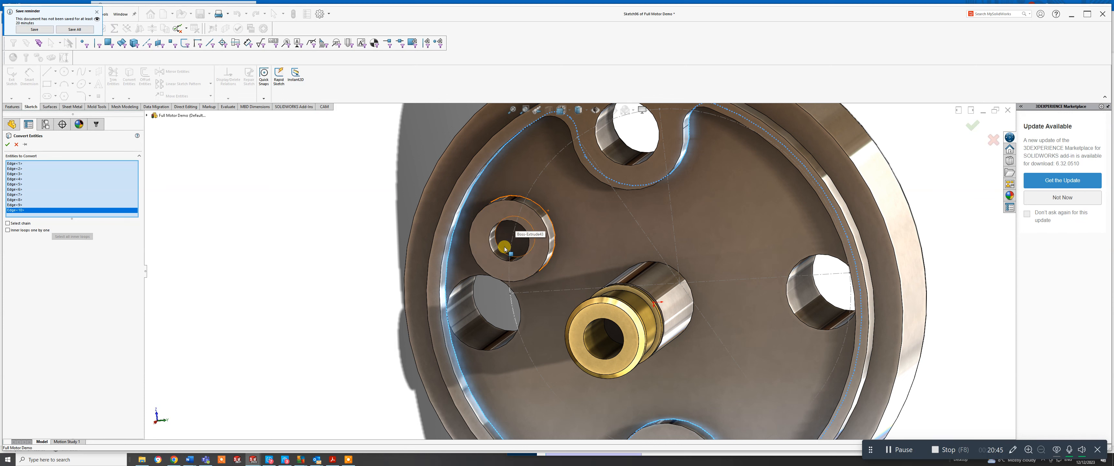
pyautogui.click(501, 250)
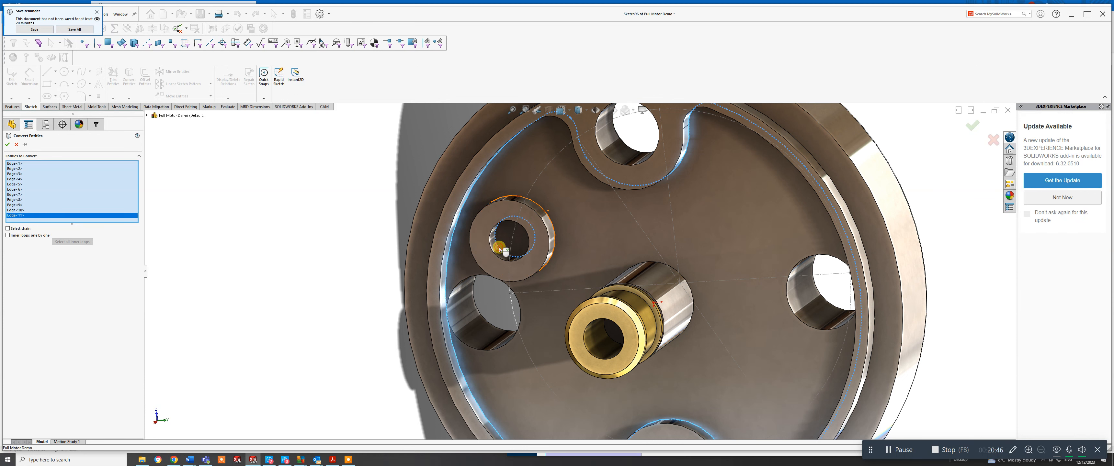
pyautogui.click(548, 213)
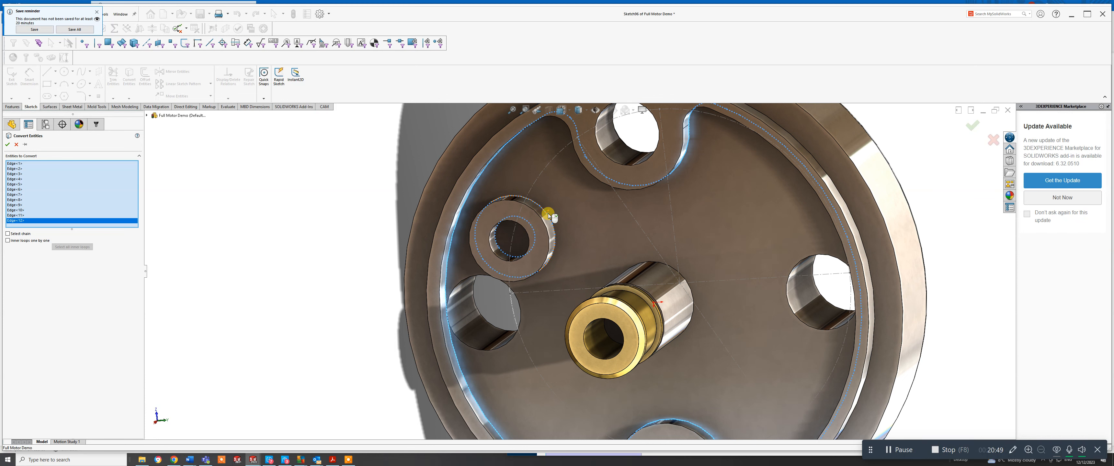
pyautogui.rightClick(549, 213)
# Start an Extruded Cut from the converted sketch with a Blind end condition and a depth of 2 mm.
pyautogui.moveTo(548, 214)
pyautogui.mouseDown(button='middle')
pyautogui.moveTo(611, 227)
pyautogui.moveTo(567, 304)
pyautogui.mouseUp(button='middle')
pyautogui.scroll(2, 567, 304)
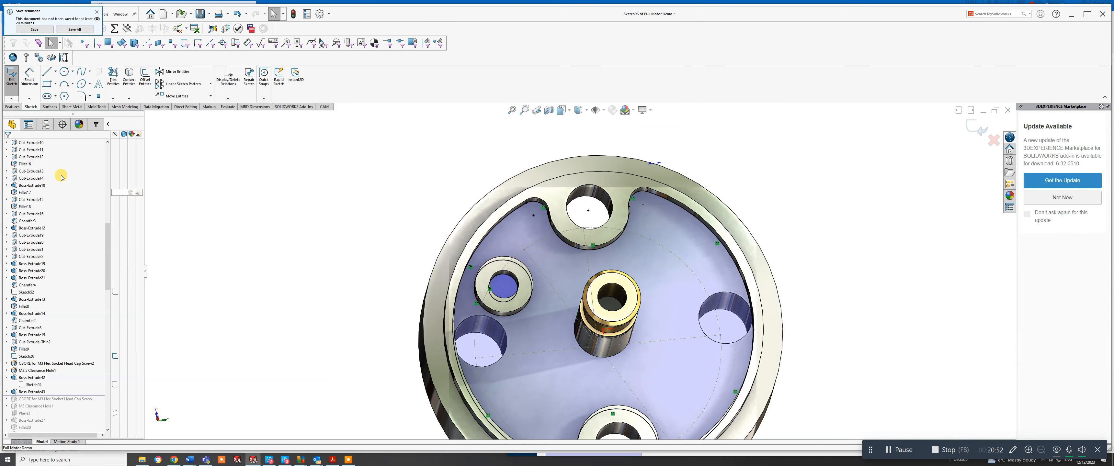
pyautogui.click(12, 107)
pyautogui.click(103, 81)
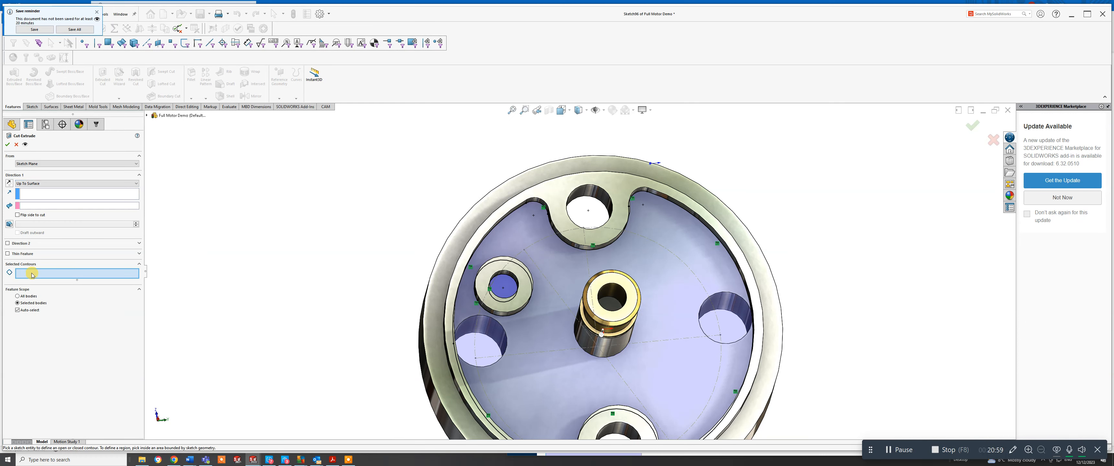
pyautogui.click(30, 185)
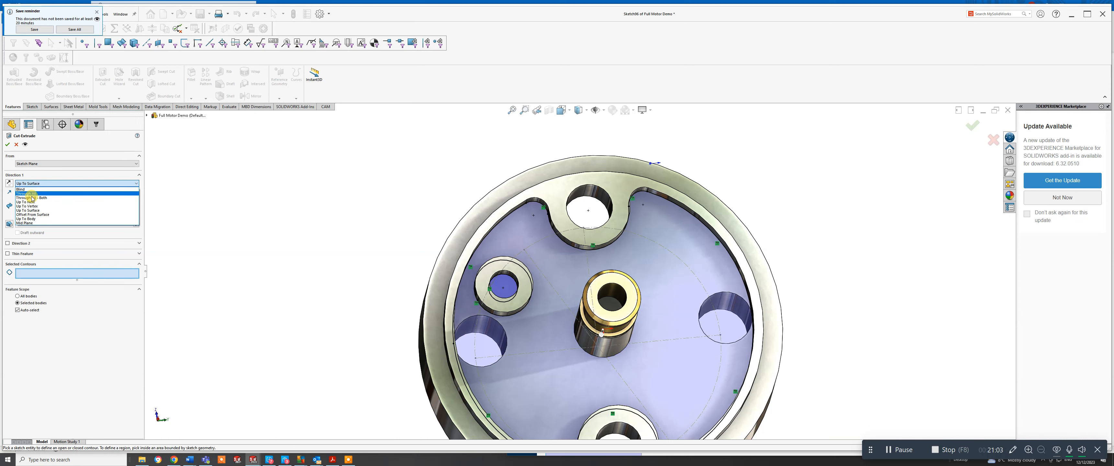
pyautogui.click(26, 189)
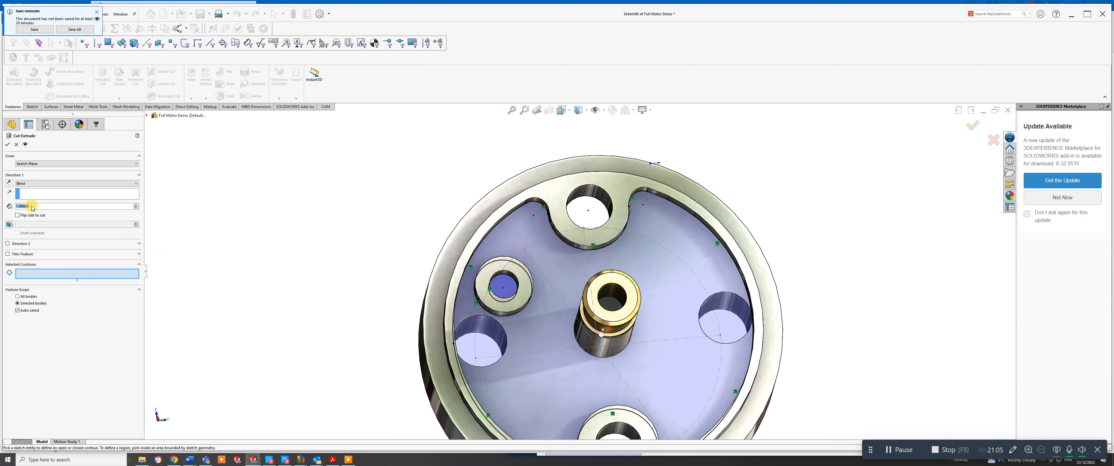
pyautogui.write('2')
pyautogui.click(22, 213)
# Choose the recessed floor region and the region inside the hollow boss as the contours to cut.
pyautogui.moveTo(552, 327); pyautogui.dragTo(546, 268, button='middle')
pyautogui.scroll(4, 553, 315)
pyautogui.scroll(-2, 585, 366)
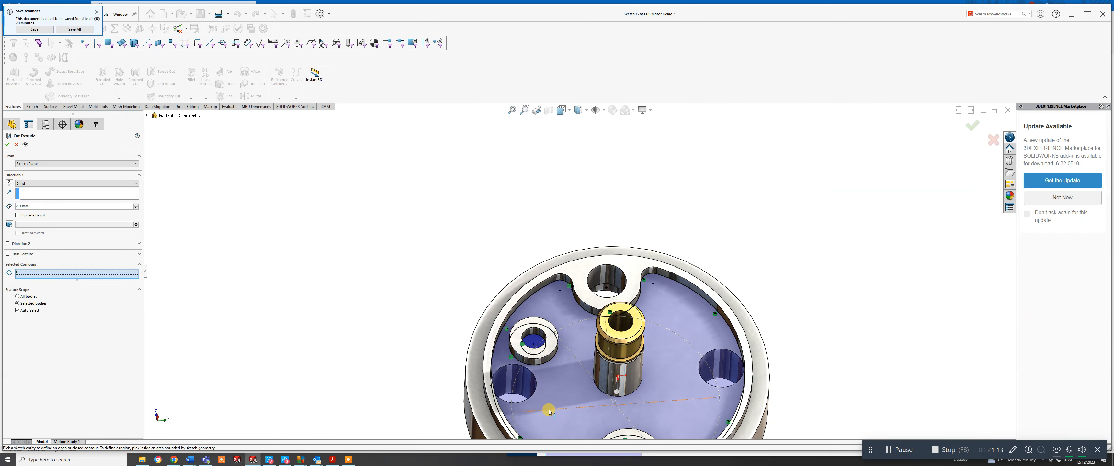
pyautogui.click(553, 398)
pyautogui.click(534, 341)
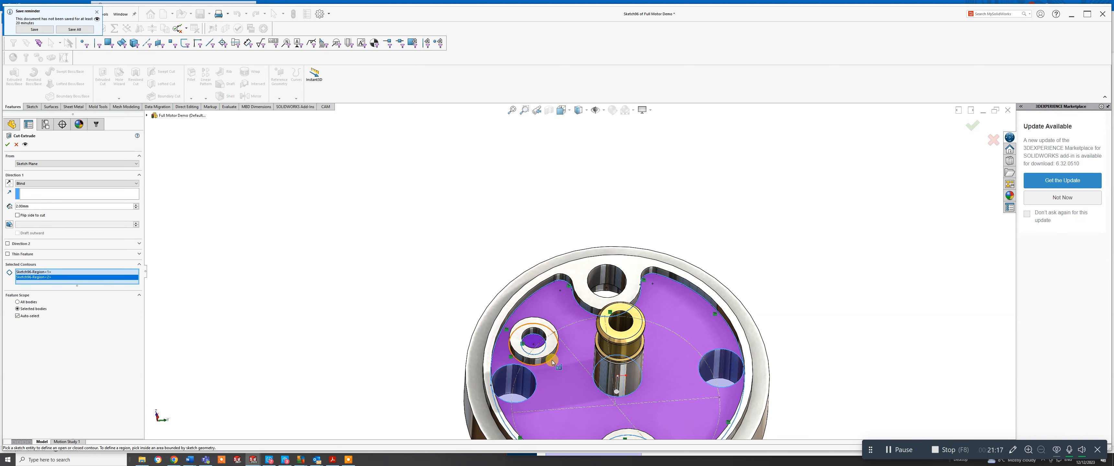
# Turn off Auto-select in the feature scope, pick only the end cap body and try to create the cut.
pyautogui.scroll(2, 558, 357)
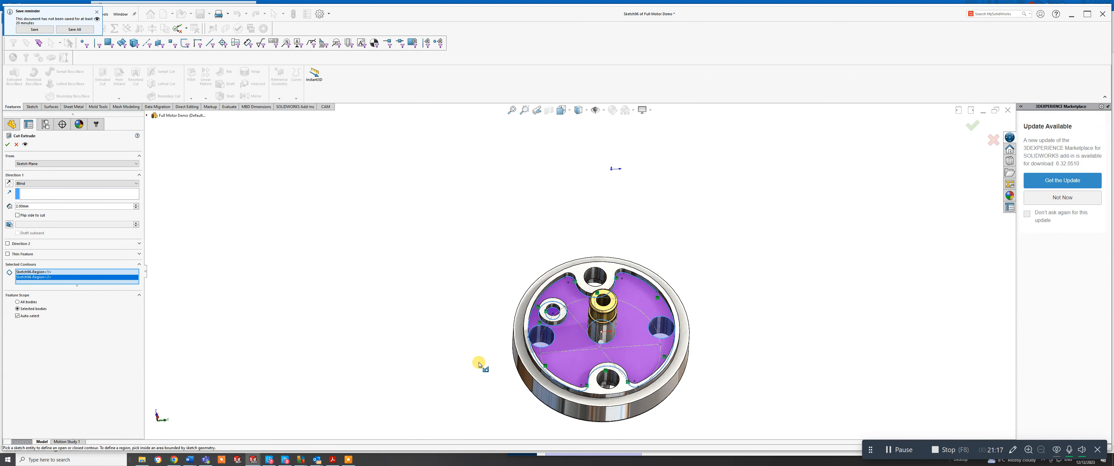
pyautogui.click(18, 316)
pyautogui.click(582, 411)
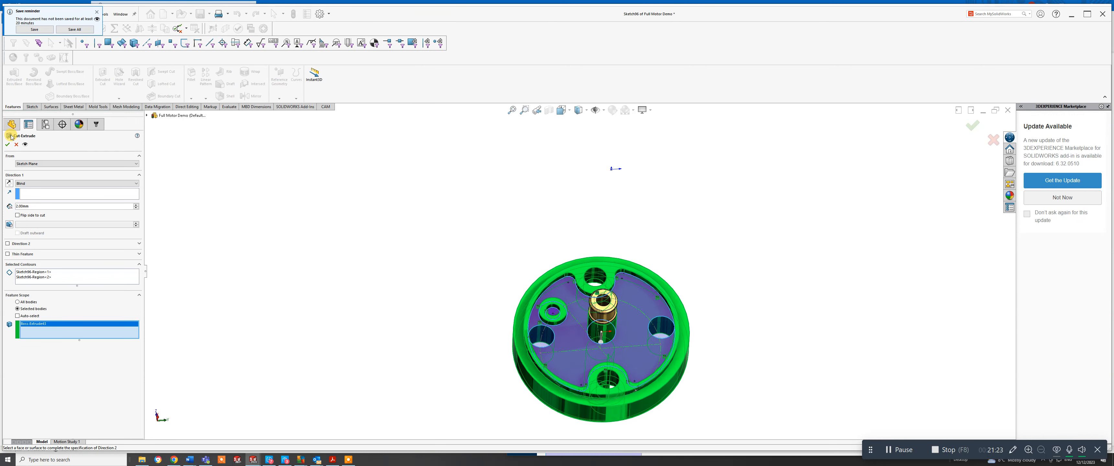
pyautogui.click(9, 146)
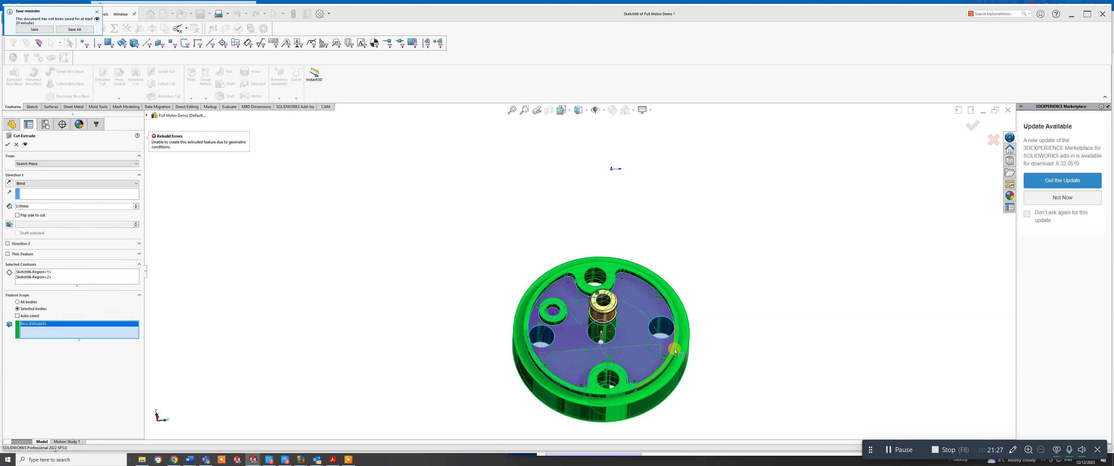
# Clear the selected contours, try the cut again with none chosen and cancel the Extruded Cut.
pyautogui.scroll(-2, 655, 340)
pyautogui.moveTo(654, 340)
pyautogui.mouseDown(button='middle')
pyautogui.moveTo(675, 344)
pyautogui.moveTo(650, 339)
pyautogui.mouseUp(button='middle')
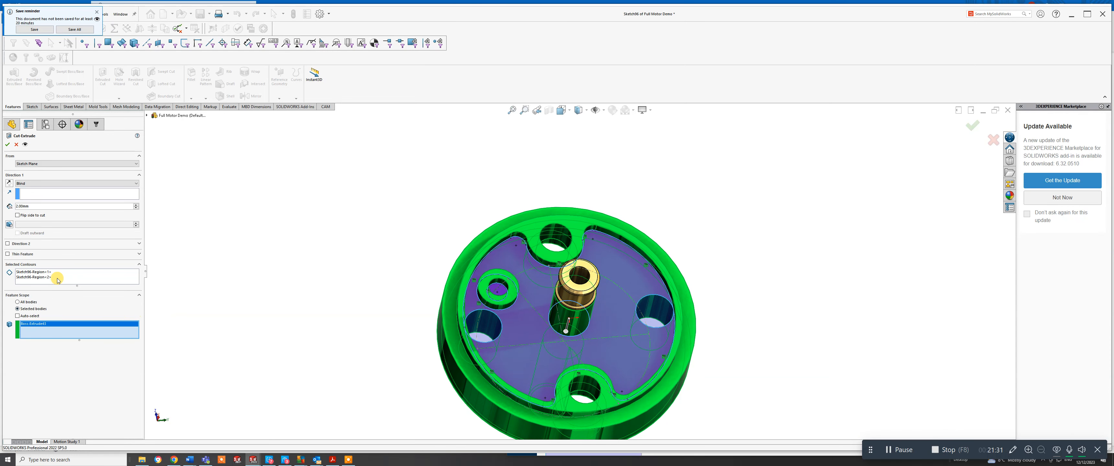
pyautogui.rightClick(40, 274)
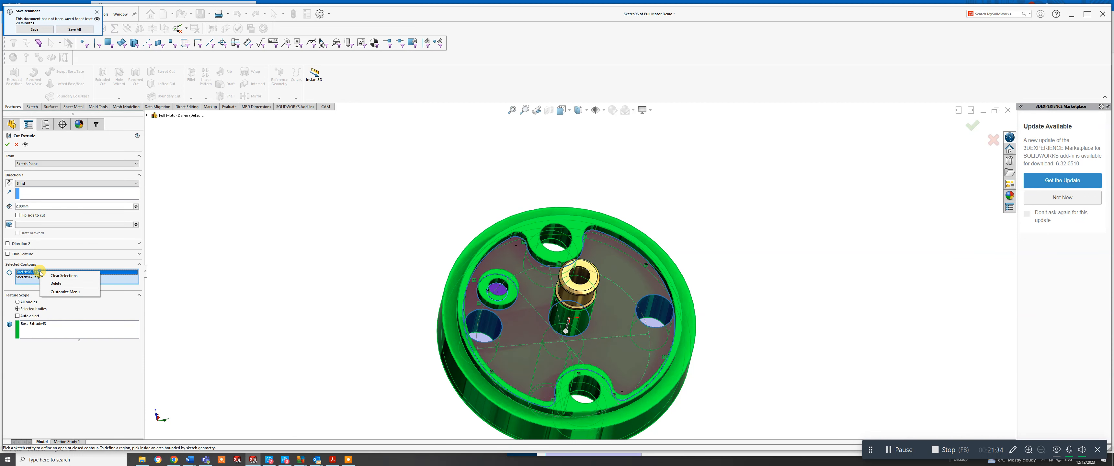
pyautogui.click(57, 281)
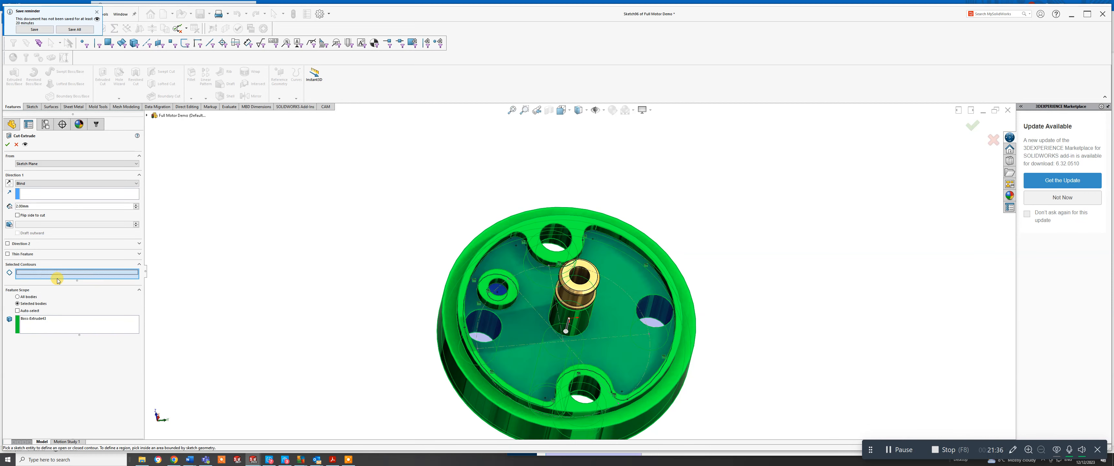
pyautogui.click(8, 145)
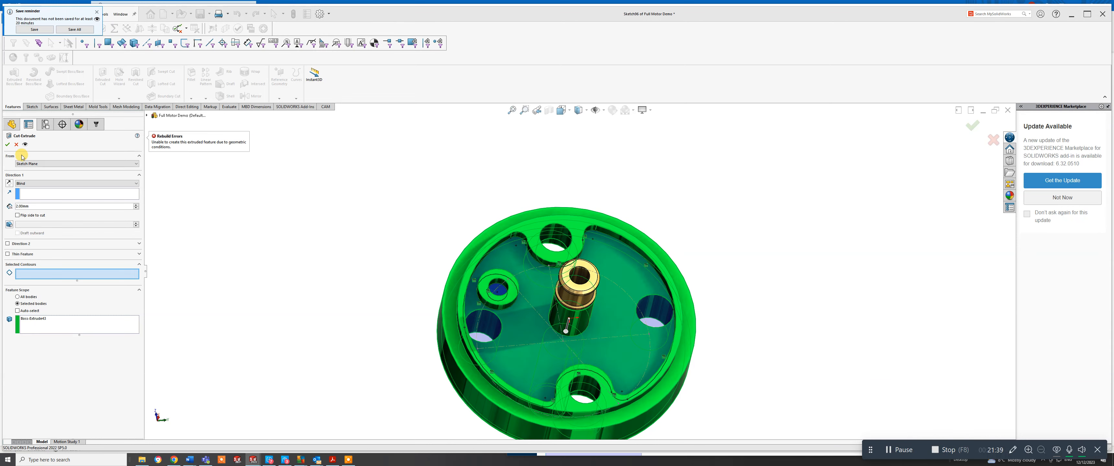
pyautogui.click(16, 145)
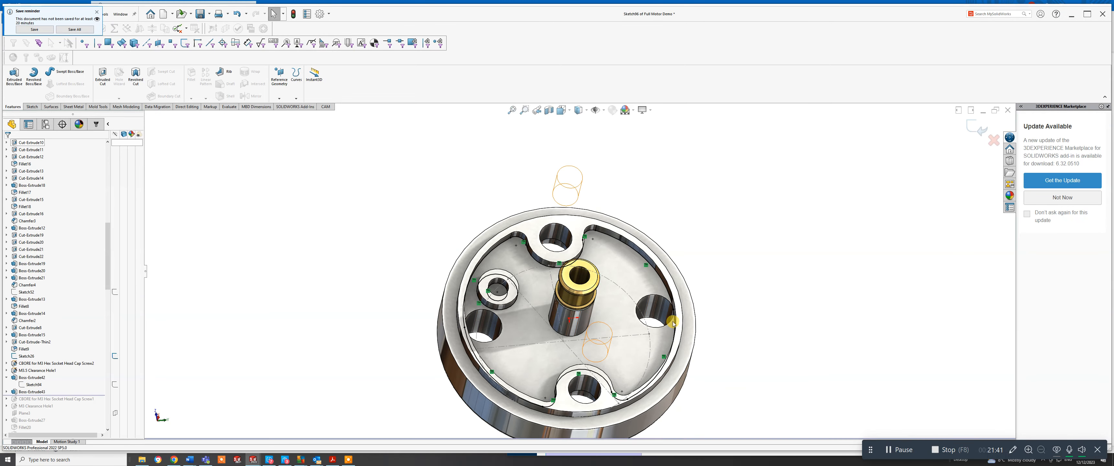
pyautogui.click(650, 307)
pyautogui.moveTo(650, 306); pyautogui.dragTo(642, 391, button='middle')
pyautogui.click(578, 277)
pyautogui.moveTo(578, 278); pyautogui.dragTo(605, 233, button='middle')
pyautogui.press('Escape')
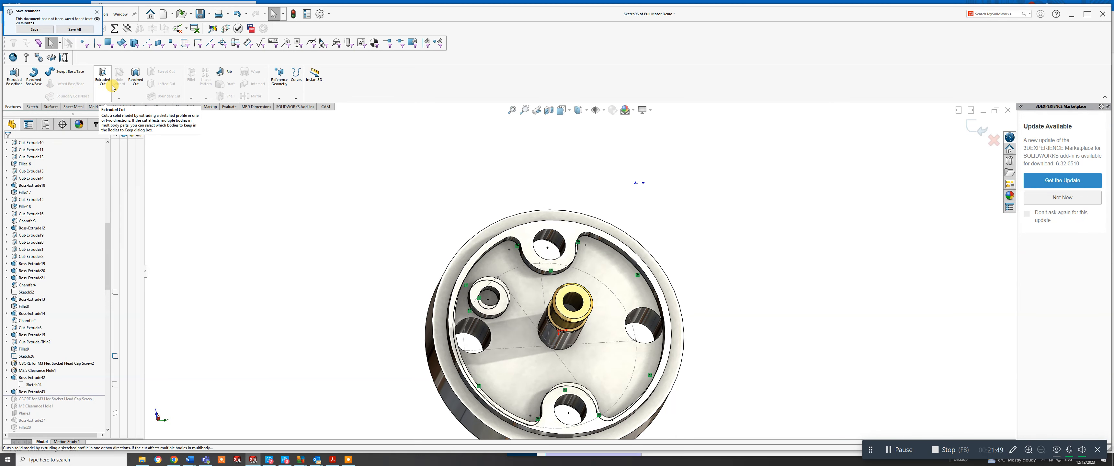
# Restart the Extruded Cut as Blind, 2 mm deep, with only the recessed floor region as its contour.
pyautogui.click(102, 76)
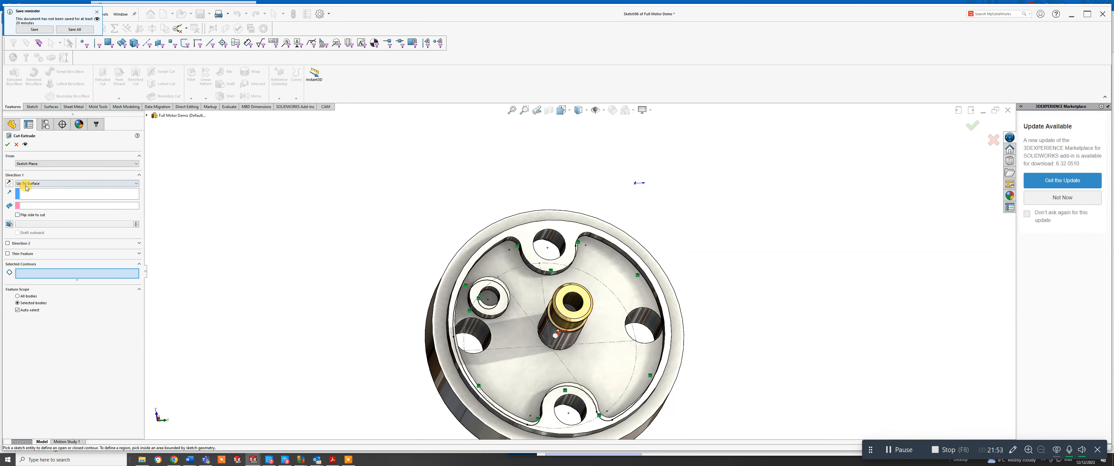
pyautogui.click(26, 184)
pyautogui.click(30, 190)
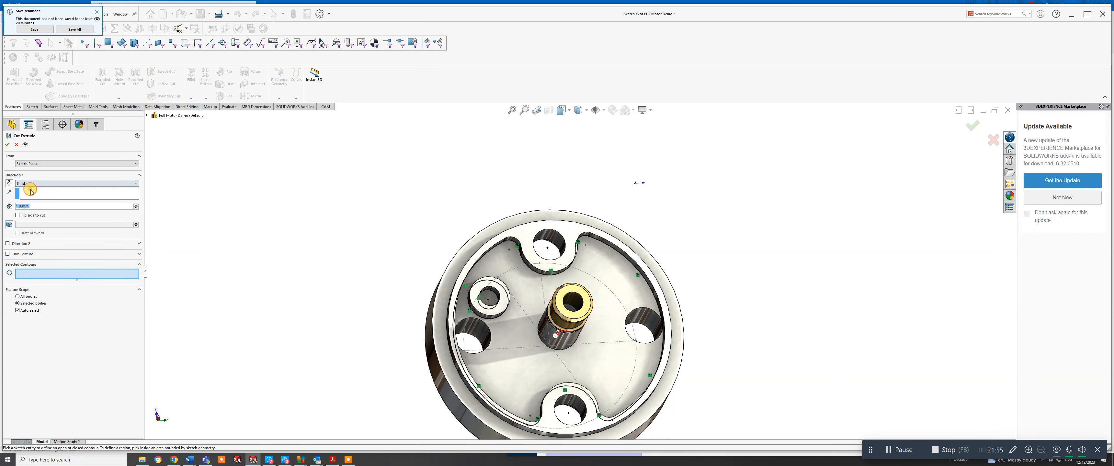
pyautogui.scroll(1, 30, 208)
pyautogui.click(511, 331)
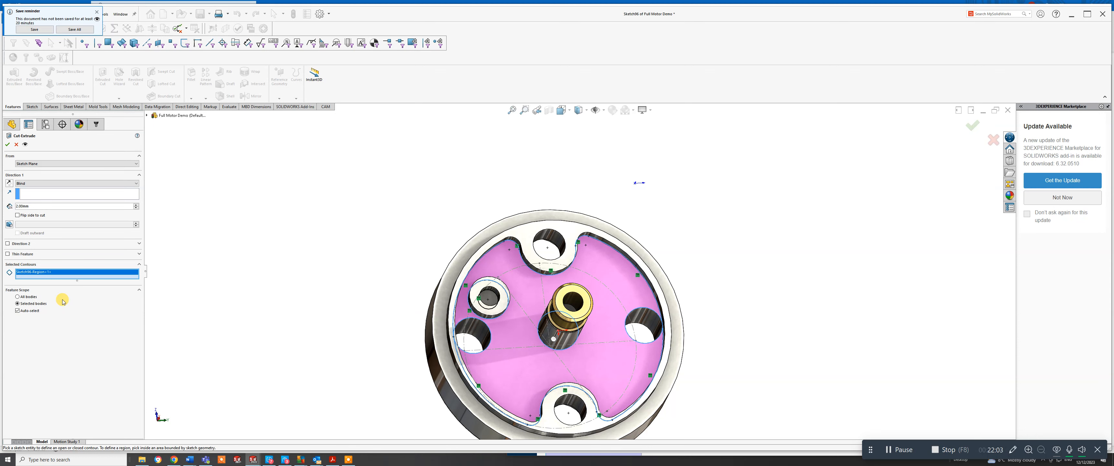
# Try to create the floor-region cut with the feature scope restricted manually to the end cap body, and cancel the command.
pyautogui.click(18, 311)
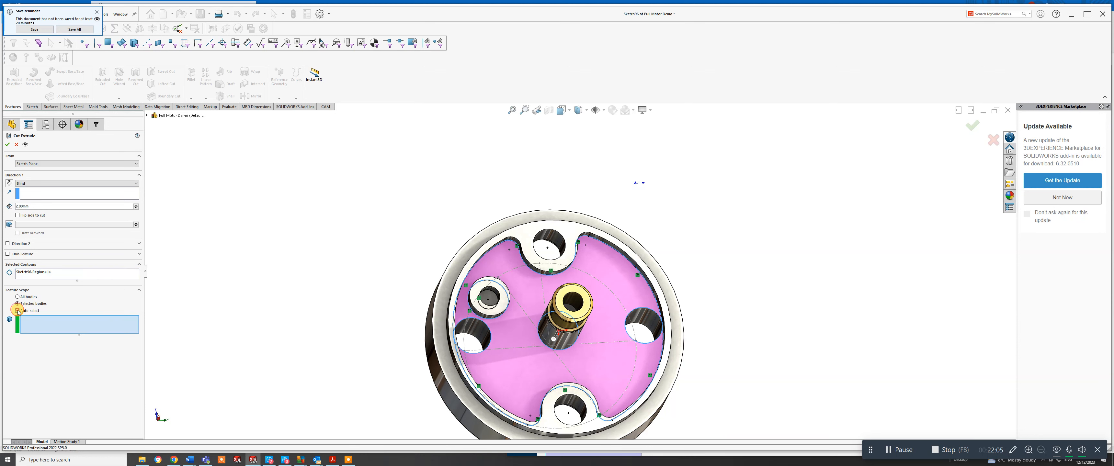
pyautogui.click(453, 379)
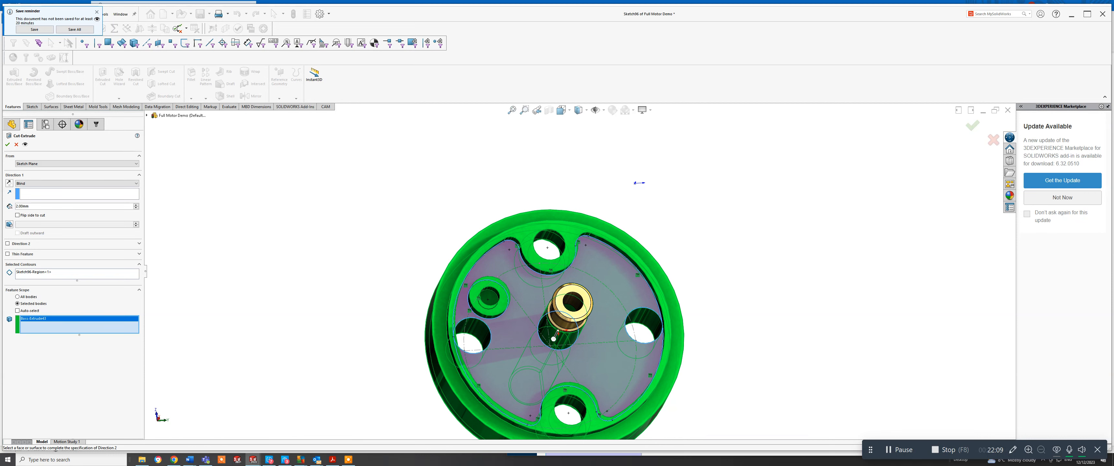
pyautogui.click(8, 145)
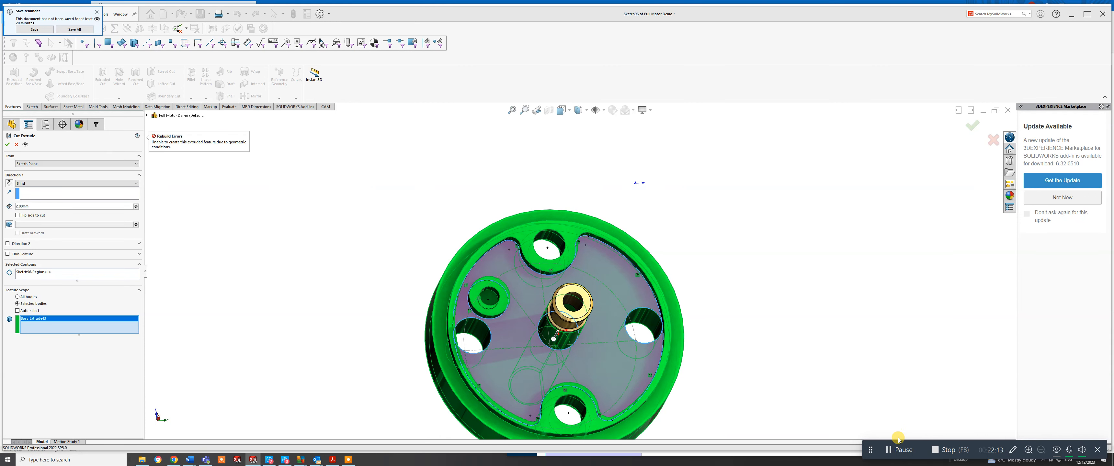
pyautogui.scroll(3, 634, 313)
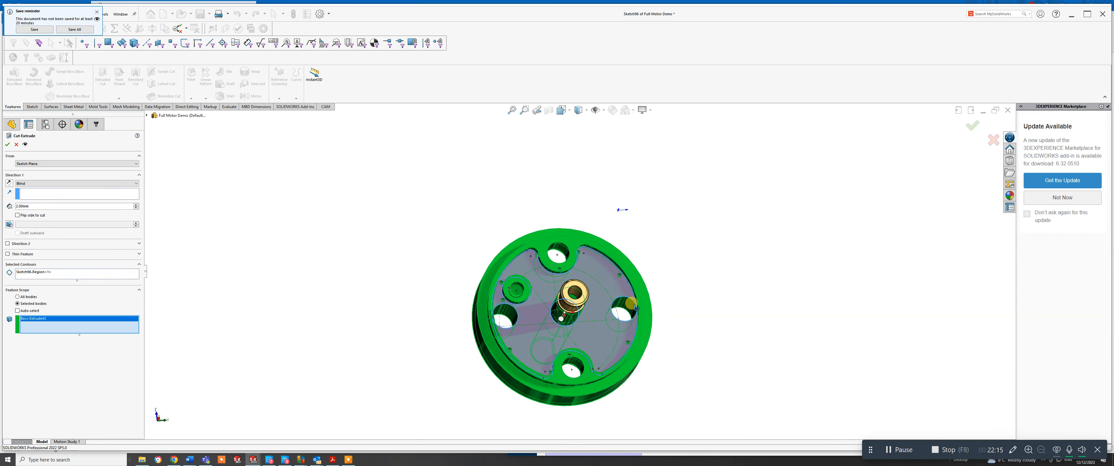
pyautogui.moveTo(632, 304); pyautogui.dragTo(631, 296, button='middle')
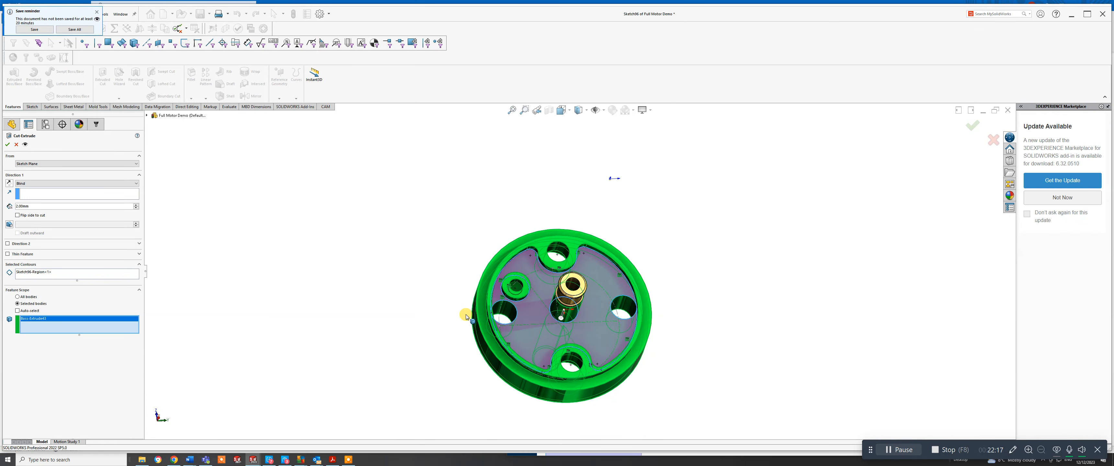
pyautogui.click(17, 145)
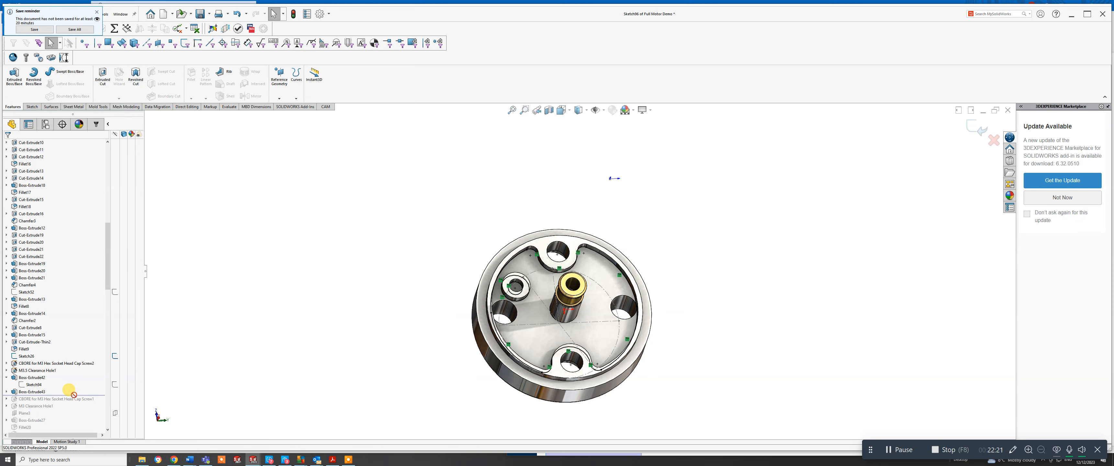
# Exit the open sketch, roll the feature tree back to before the hollow boss and start a sketch on the recessed floor.
pyautogui.click(965, 131)
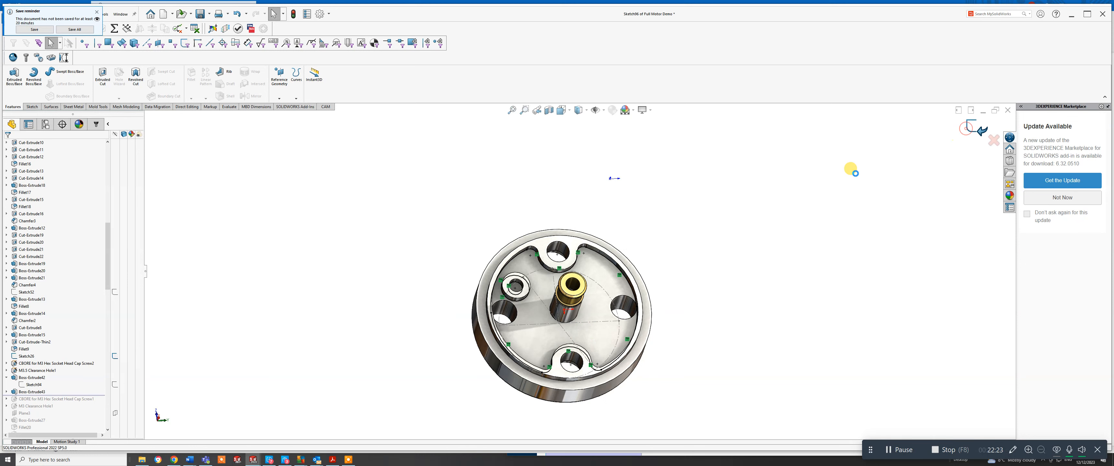
pyautogui.moveTo(58, 401); pyautogui.dragTo(61, 388)
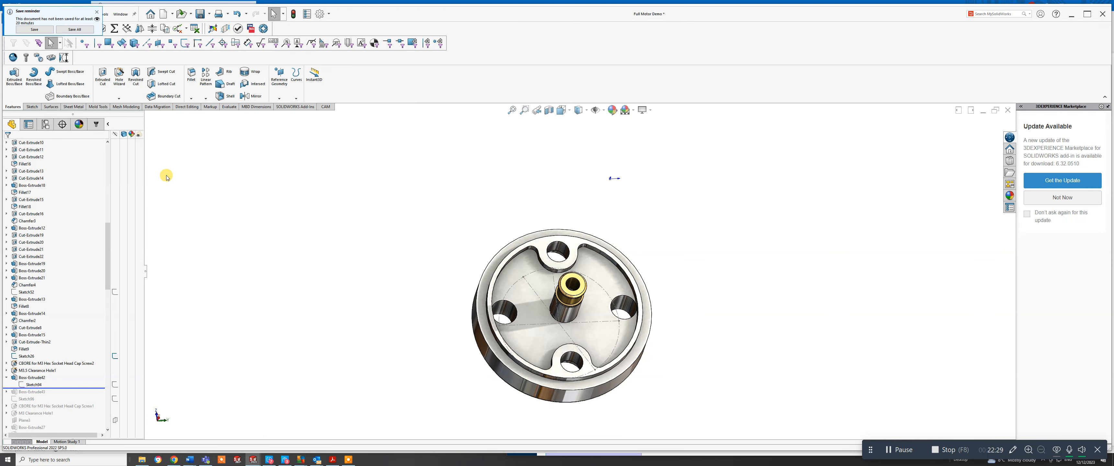
pyautogui.click(35, 108)
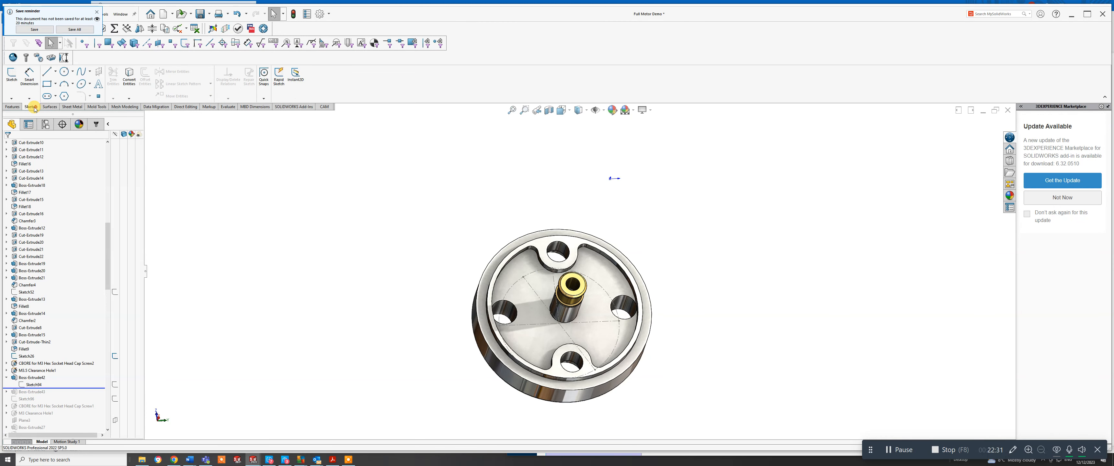
pyautogui.click(514, 268)
pyautogui.click(12, 79)
# Start Convert Entities and select the recess outline edges along both outer walls and around one screw lug.
pyautogui.click(132, 78)
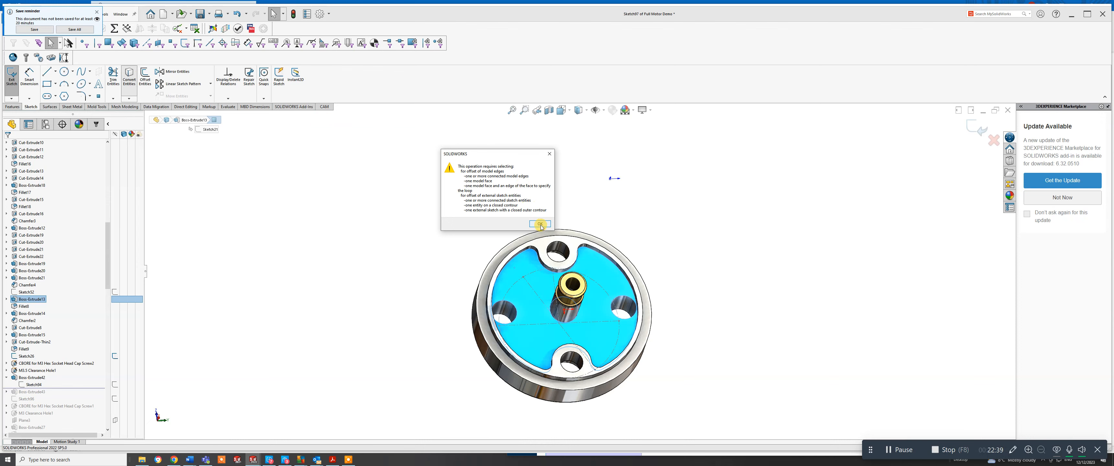
pyautogui.click(540, 224)
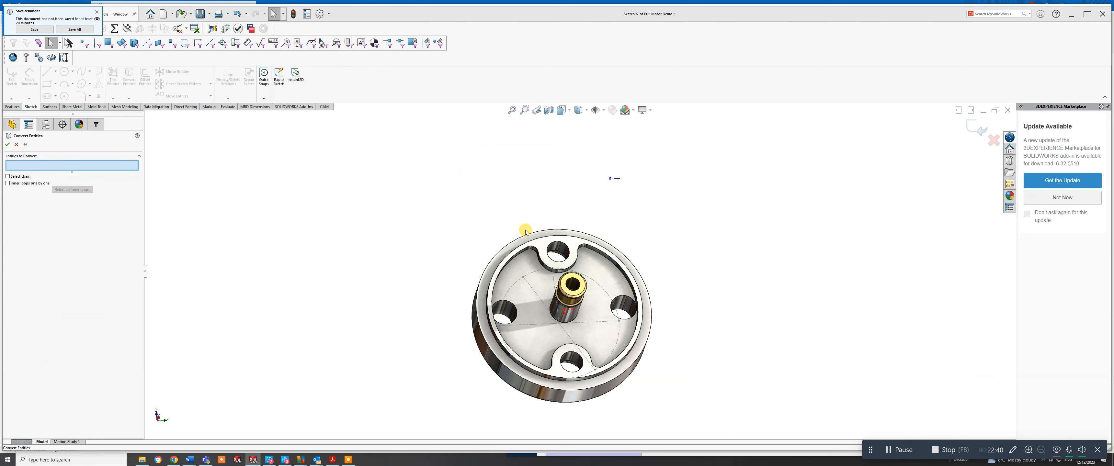
pyautogui.click(509, 261)
pyautogui.scroll(-3, 541, 367)
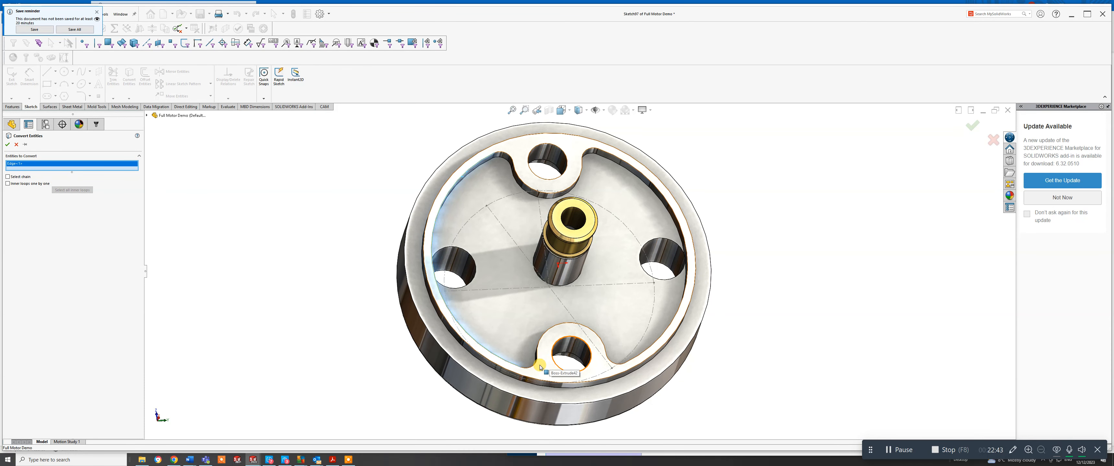
pyautogui.click(541, 342)
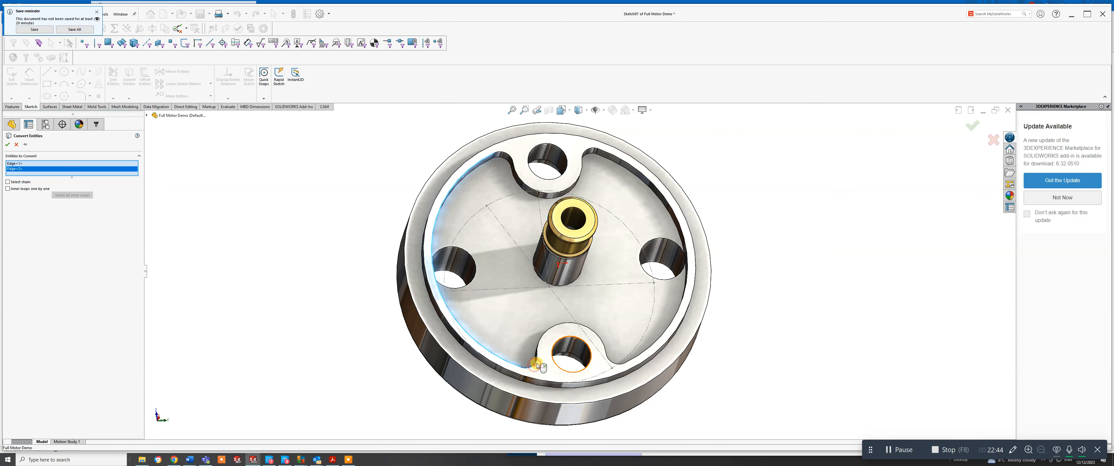
pyautogui.click(540, 340)
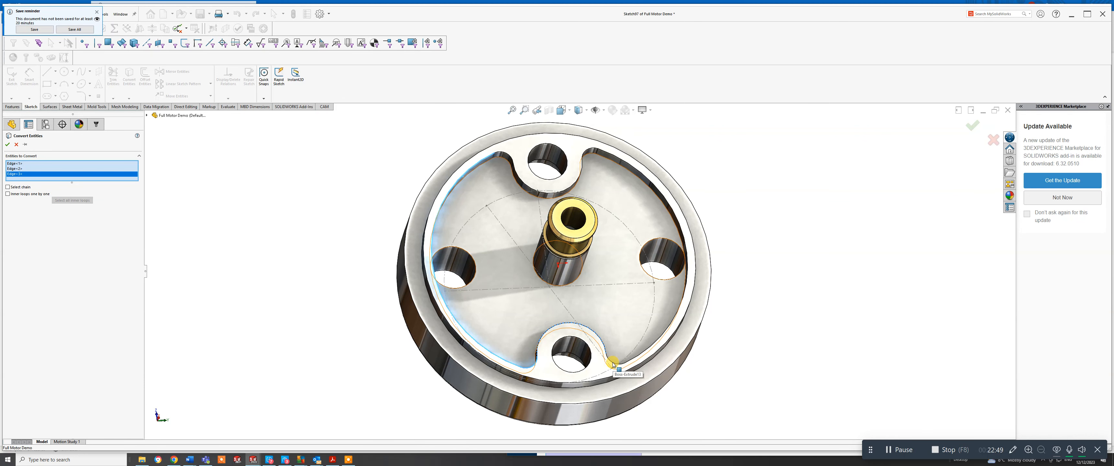
pyautogui.moveTo(613, 347); pyautogui.dragTo(610, 436, button='middle')
pyautogui.scroll(-2, 640, 366)
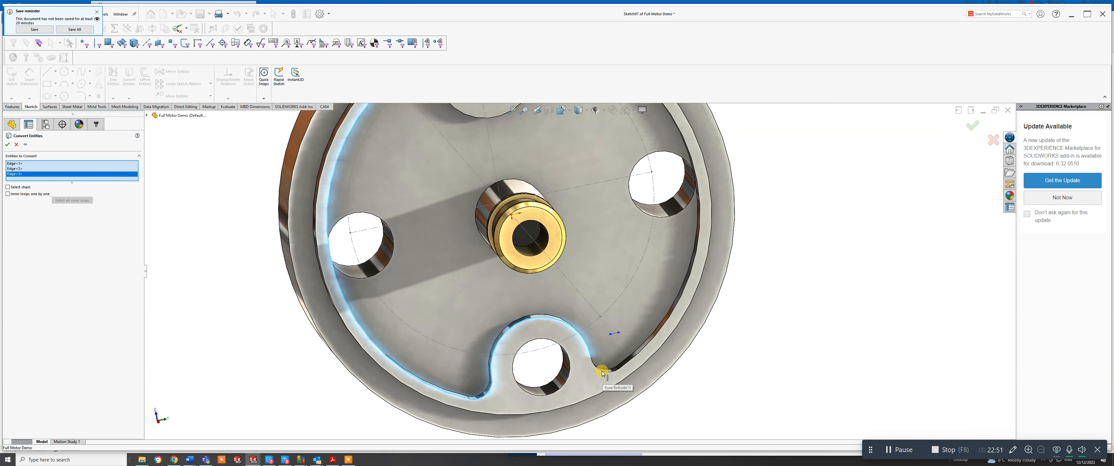
pyautogui.click(602, 371)
pyautogui.click(636, 356)
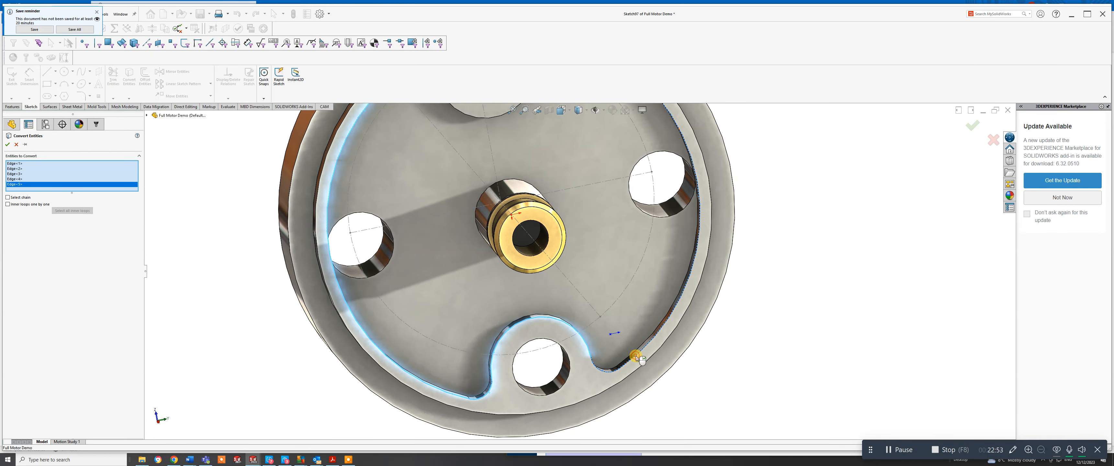
# Add the edges around the opposite screw lug and convert the closed recess outline into the sketch.
pyautogui.scroll(4, 636, 357)
pyautogui.scroll(-4, 558, 151)
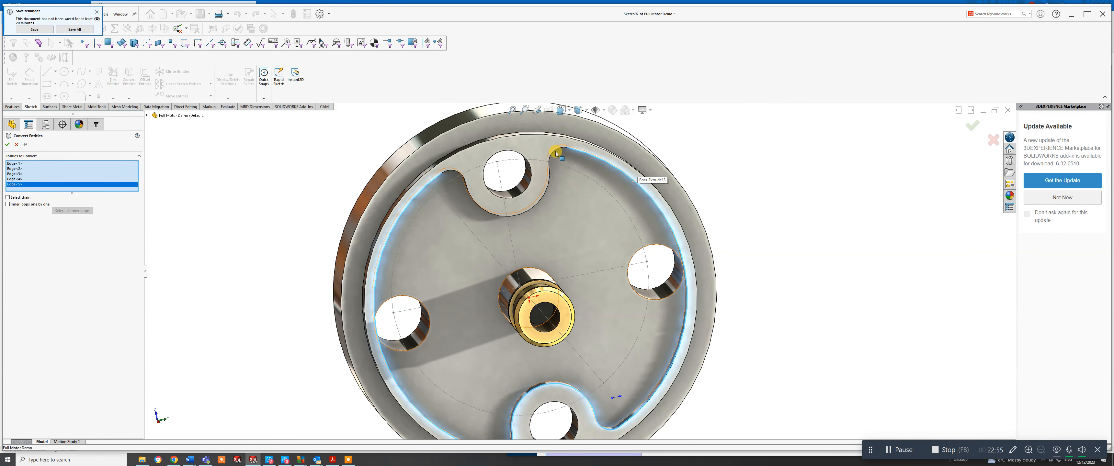
pyautogui.click(555, 153)
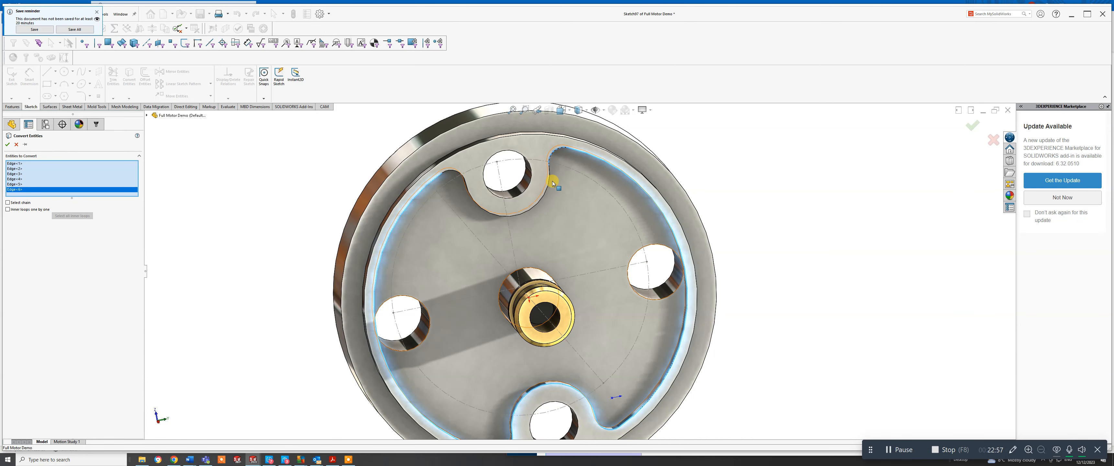
pyautogui.click(548, 186)
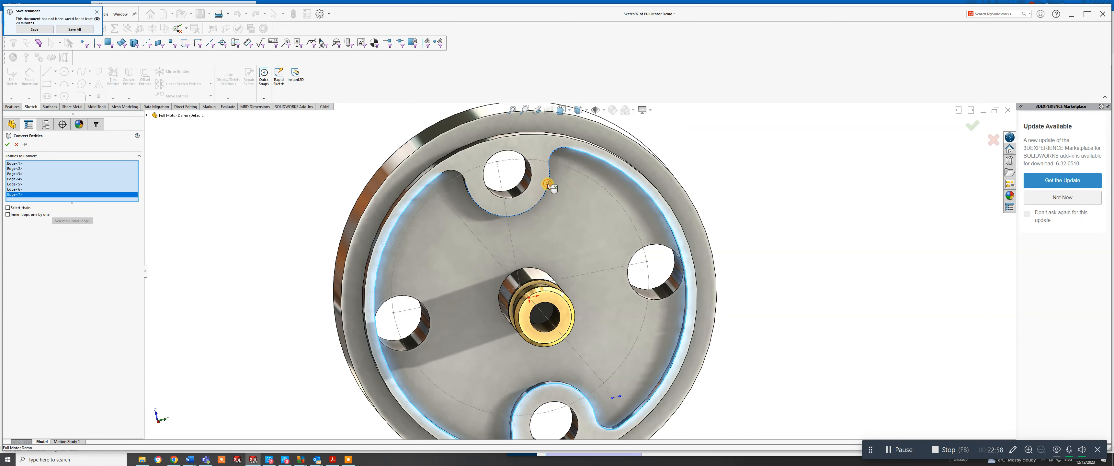
pyautogui.click(457, 173)
pyautogui.press('Return')
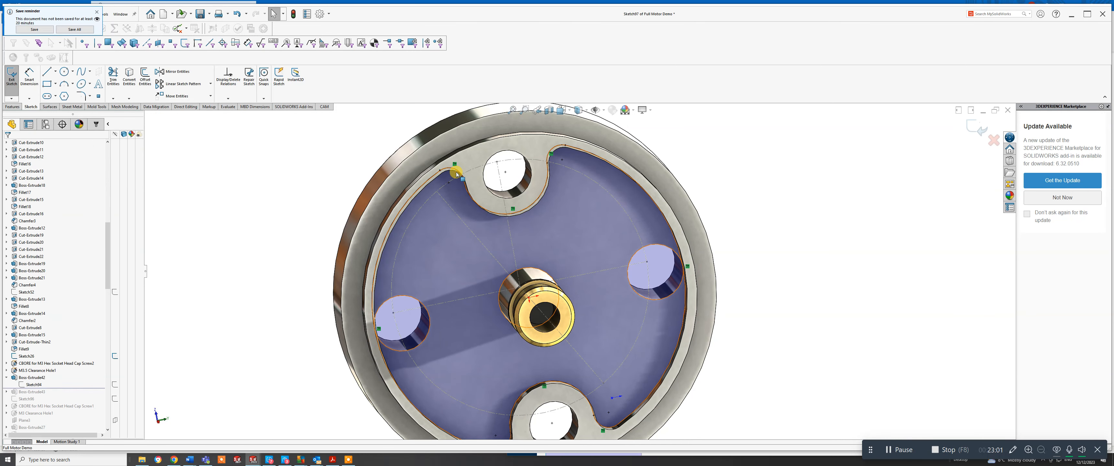
# Start an Extruded Cut from the converted recess outline as Blind with a depth of 2 mm.
pyautogui.moveTo(549, 240); pyautogui.dragTo(535, 29, button='middle')
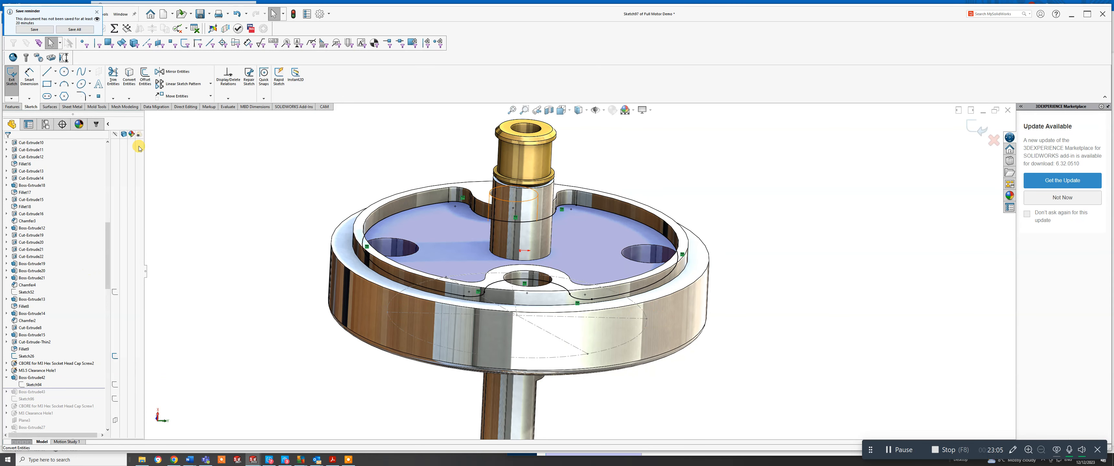
pyautogui.click(12, 107)
pyautogui.click(104, 75)
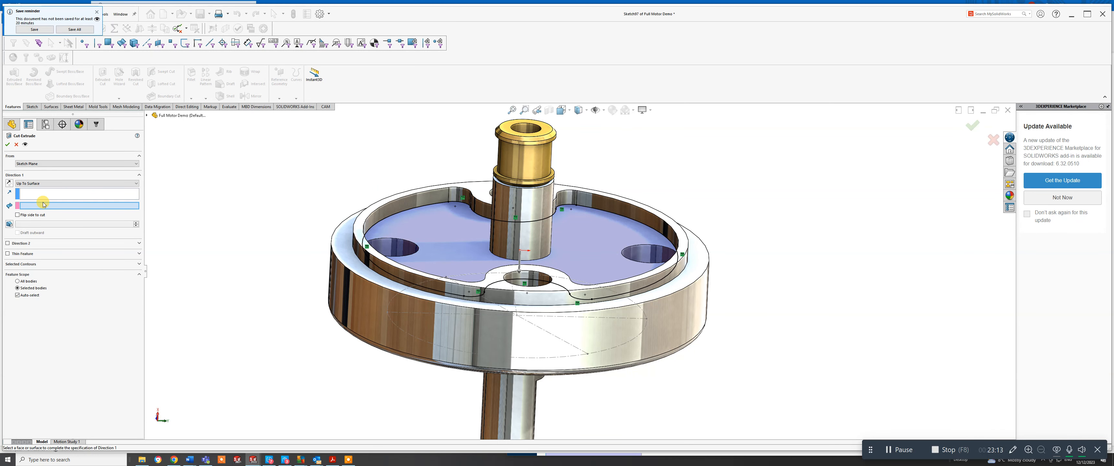
pyautogui.click(33, 183)
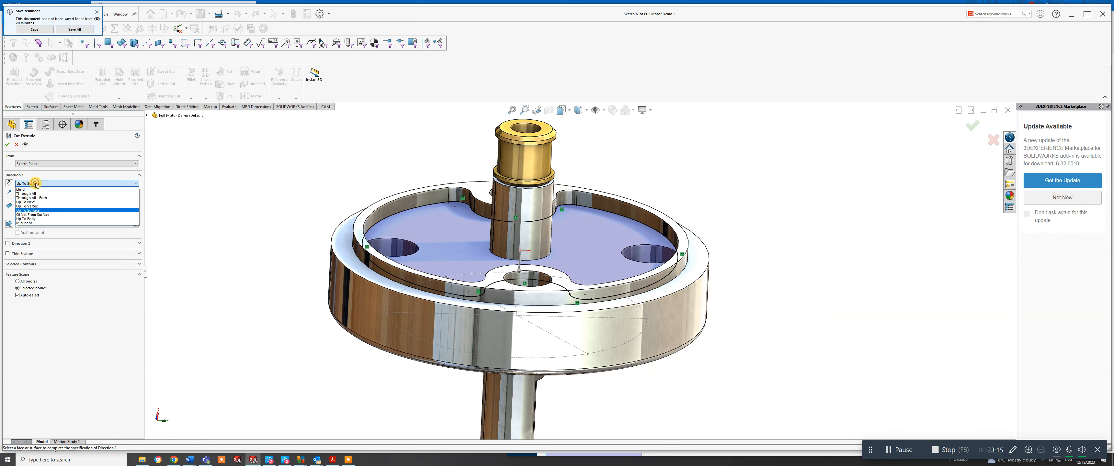
pyautogui.click(32, 190)
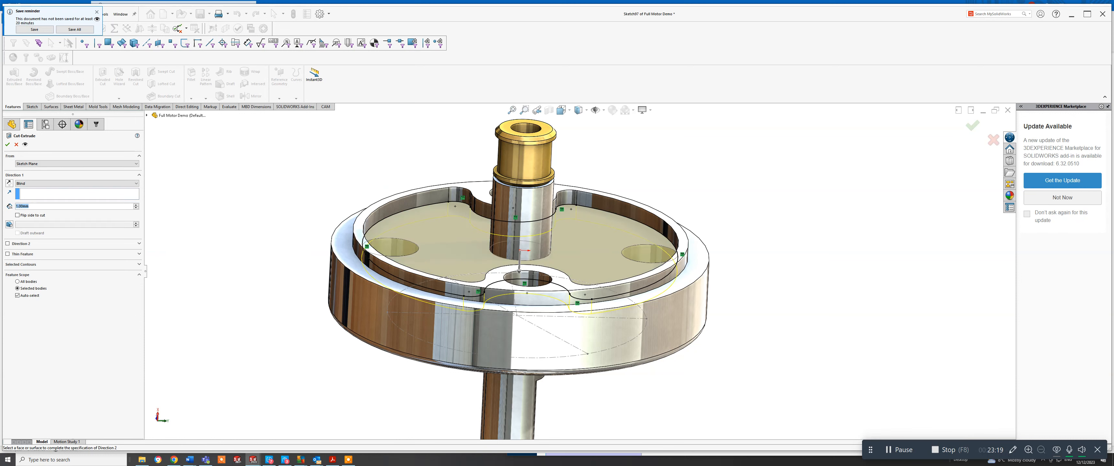
pyautogui.write('2')
pyautogui.press('Return')
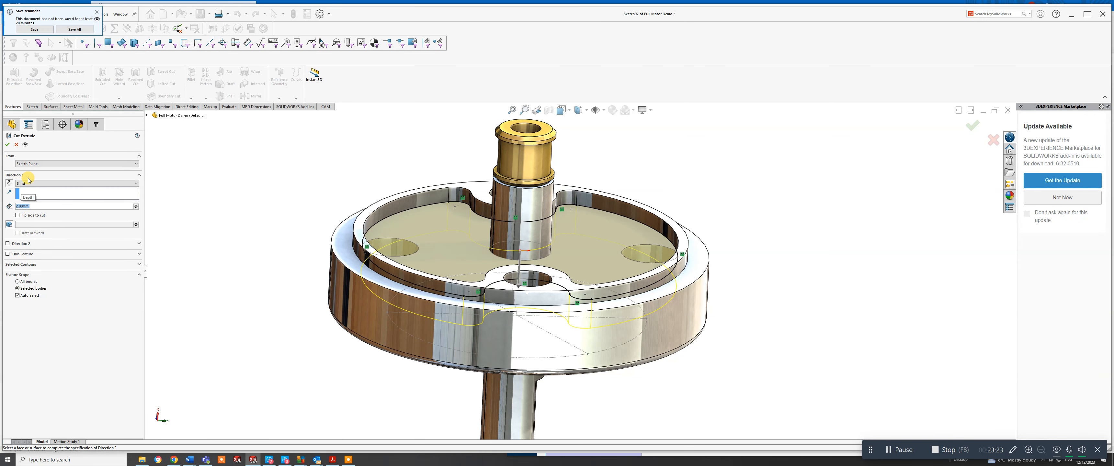
# Create the 2 mm floor cut, choosing Selected bodies and keeping both Body 1 and Body 2.
pyautogui.click(8, 145)
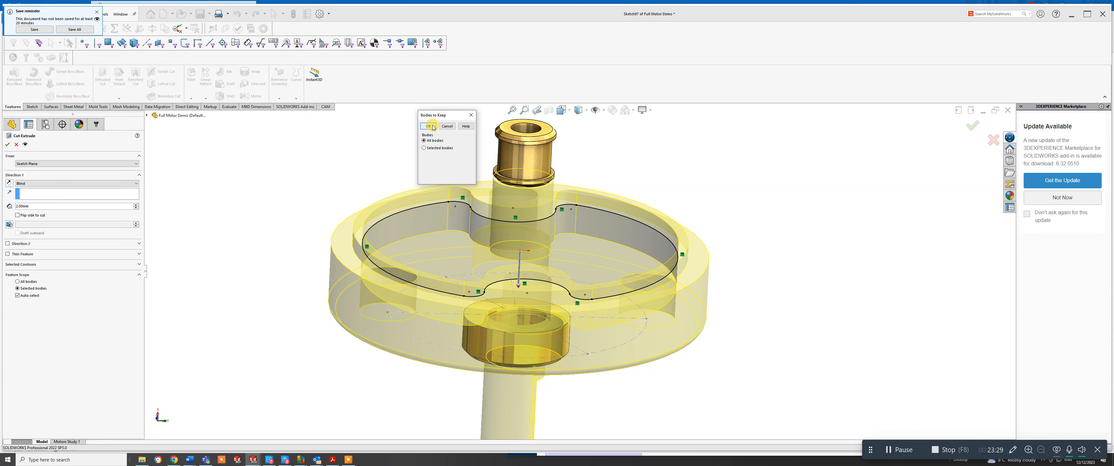
pyautogui.click(424, 148)
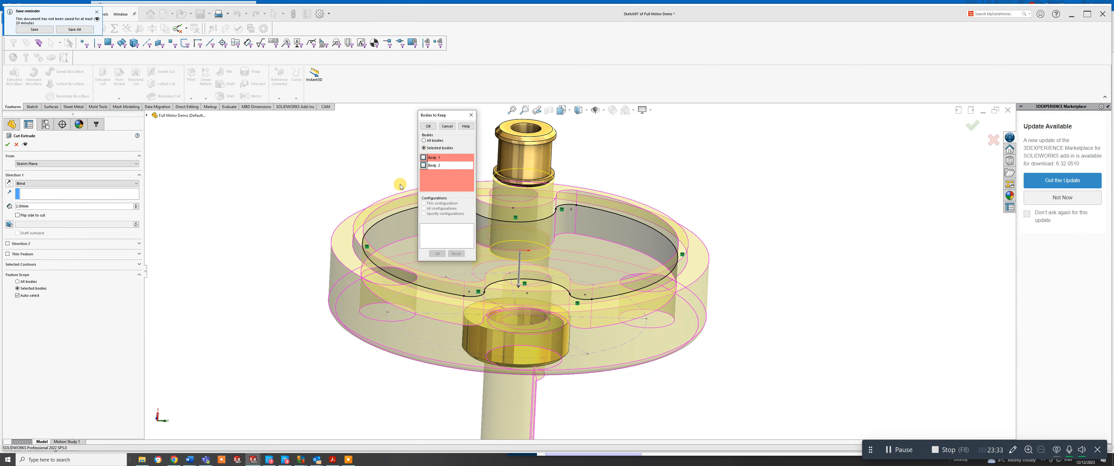
pyautogui.click(424, 158)
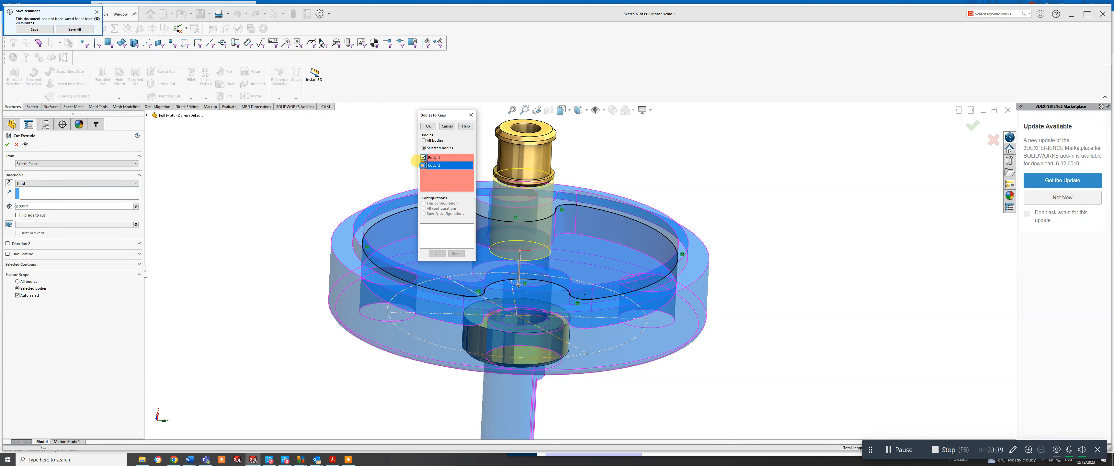
pyautogui.click(423, 166)
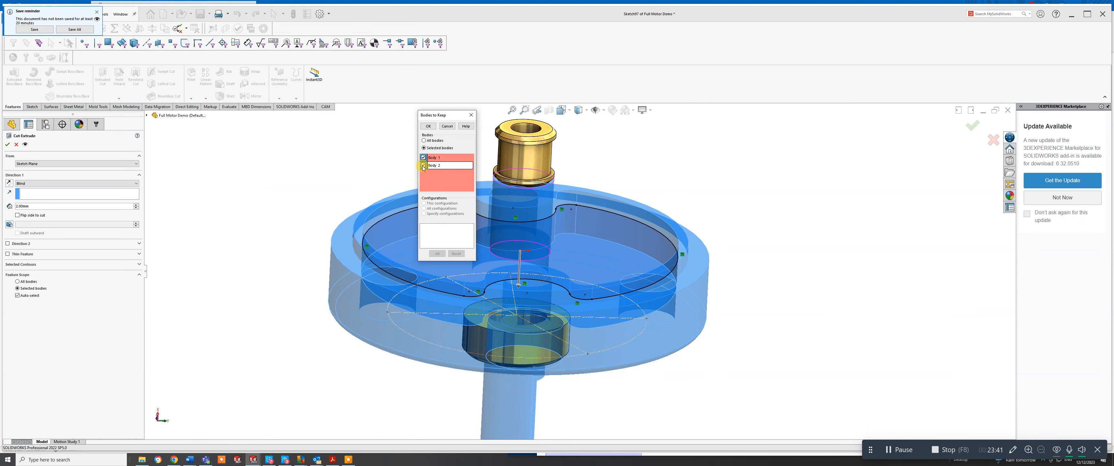
pyautogui.click(429, 127)
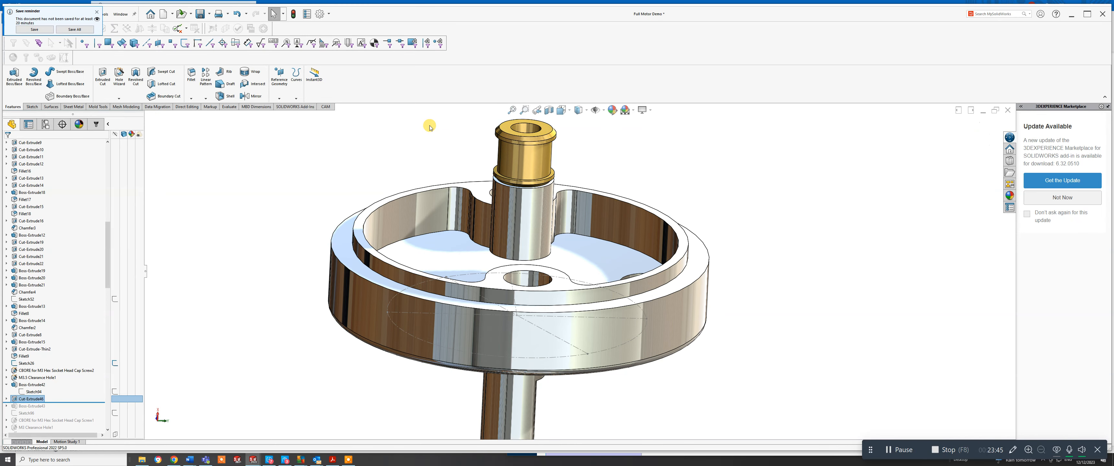
# Edit the 2 mm floor cut and clear the body selected in its feature scope.
pyautogui.moveTo(509, 241); pyautogui.dragTo(494, 216, button='middle')
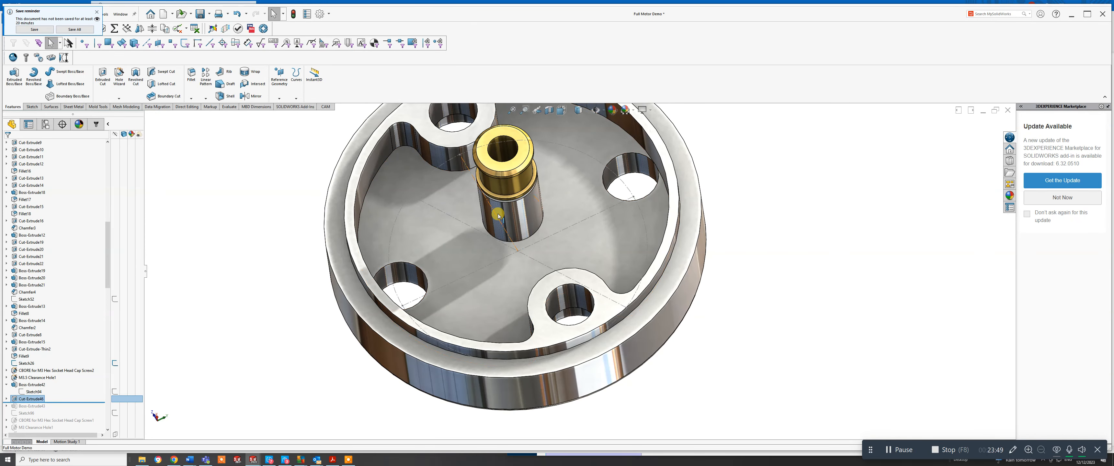
pyautogui.moveTo(516, 253); pyautogui.dragTo(514, 182, button='middle')
pyautogui.click(32, 399)
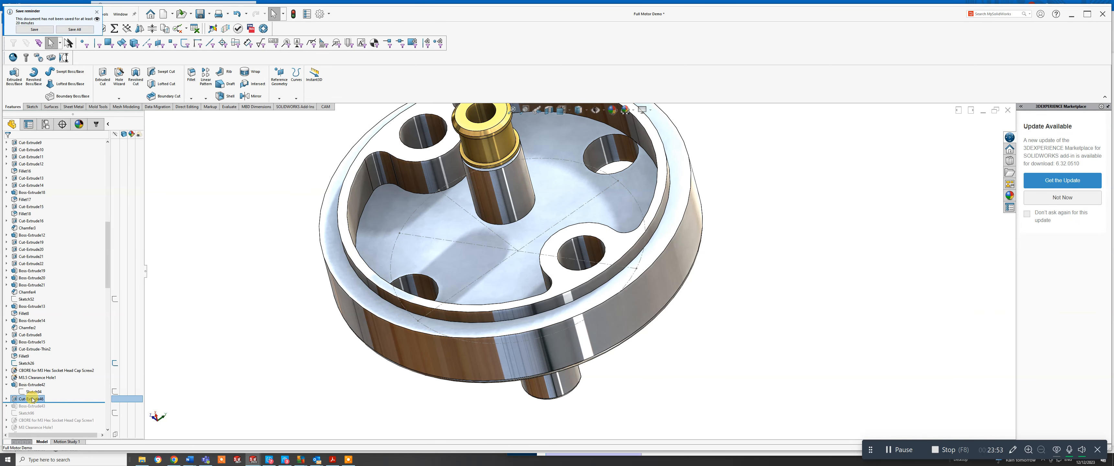
pyautogui.rightClick(31, 399)
pyautogui.click(38, 285)
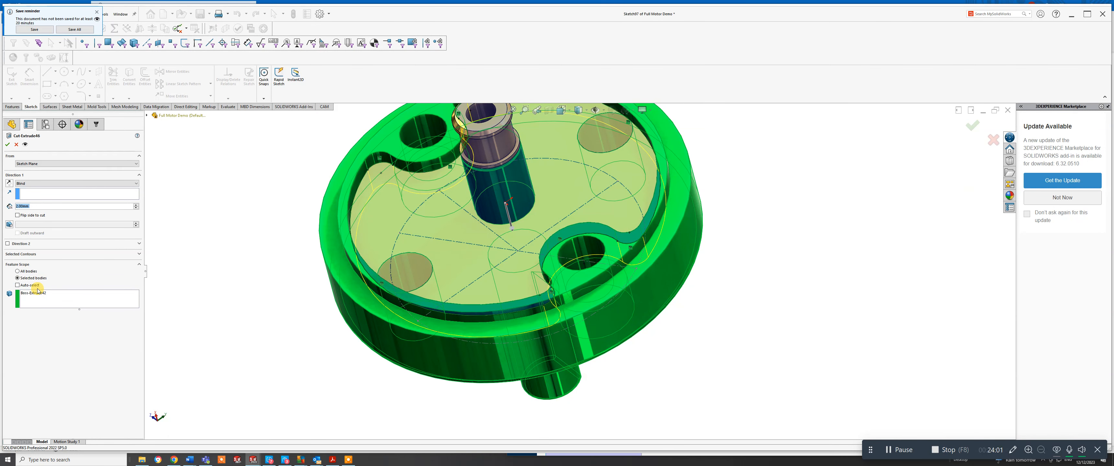
pyautogui.click(30, 294)
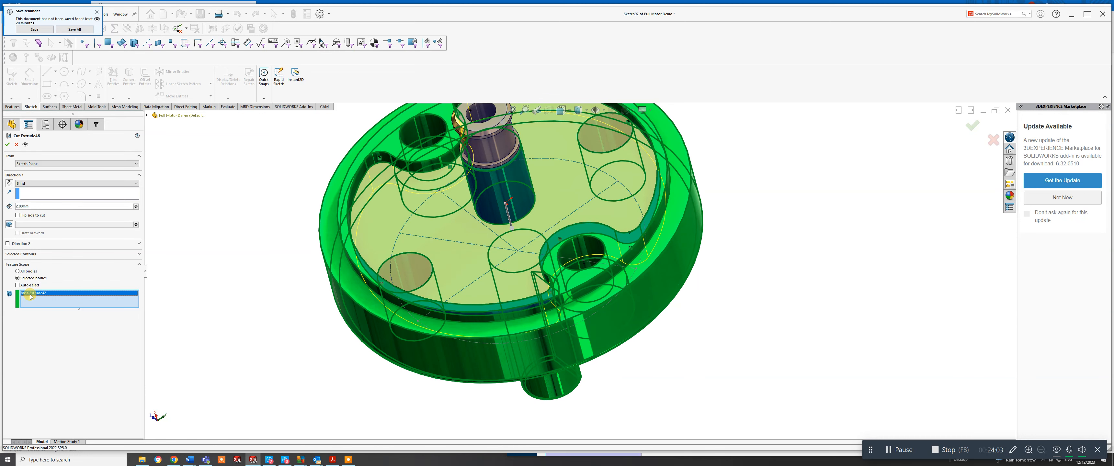
pyautogui.rightClick(30, 297)
pyautogui.click(49, 301)
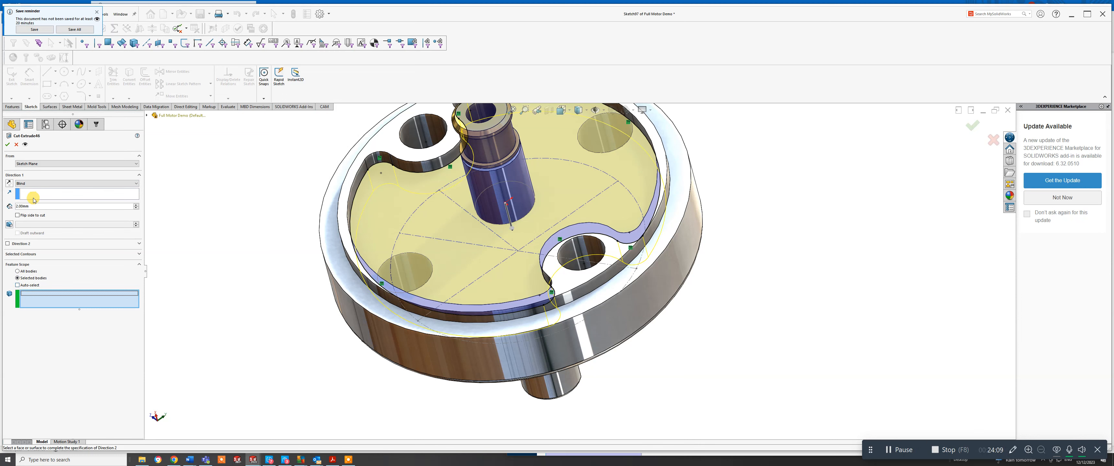
# Set the end cap as the only body in the cut's feature scope and rebuild the cut keeping all bodies.
pyautogui.click(456, 276)
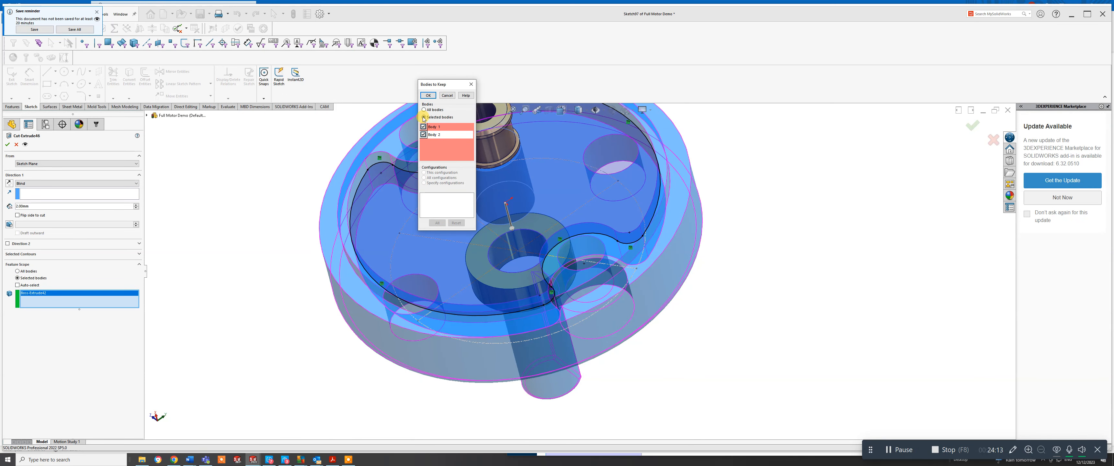
pyautogui.click(425, 110)
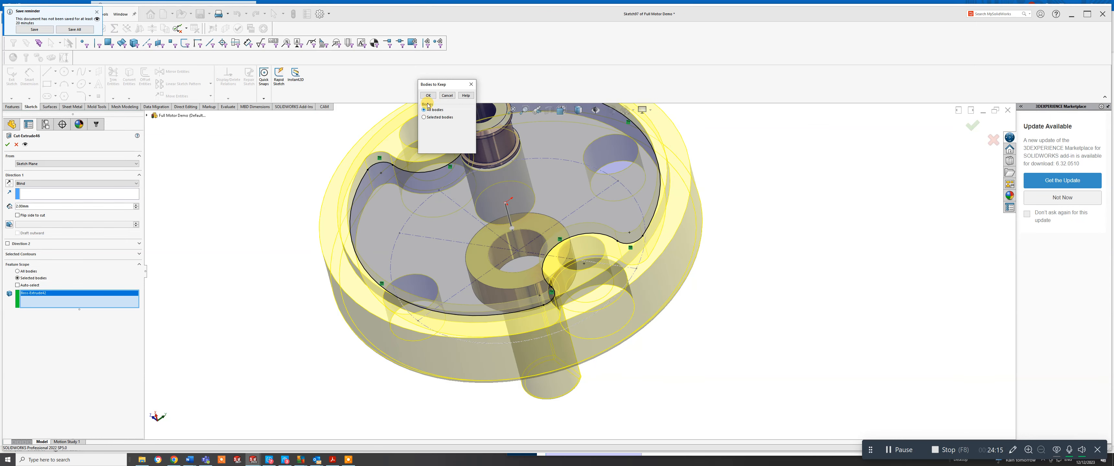
pyautogui.click(434, 96)
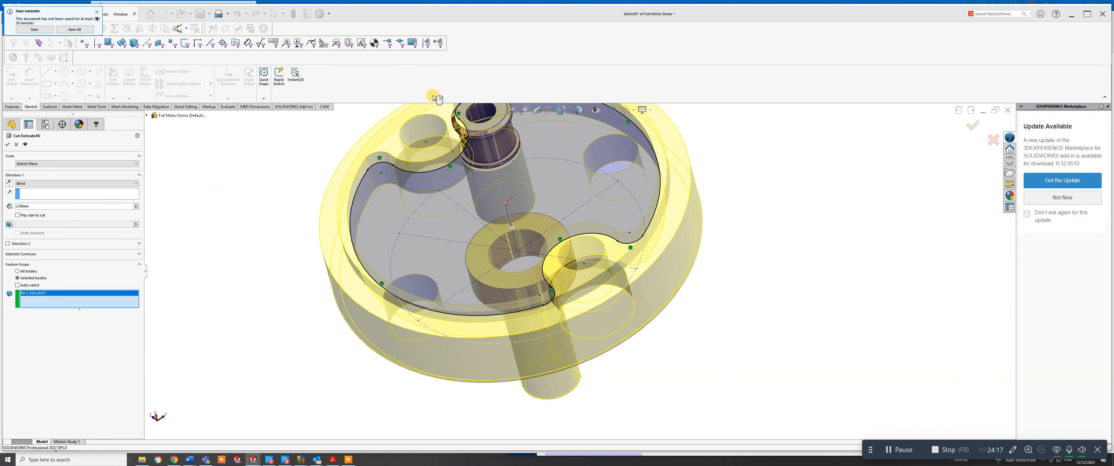
# Roll the feature tree back to just before the 2 mm floor cut.
pyautogui.moveTo(540, 211); pyautogui.dragTo(430, 214, button='middle')
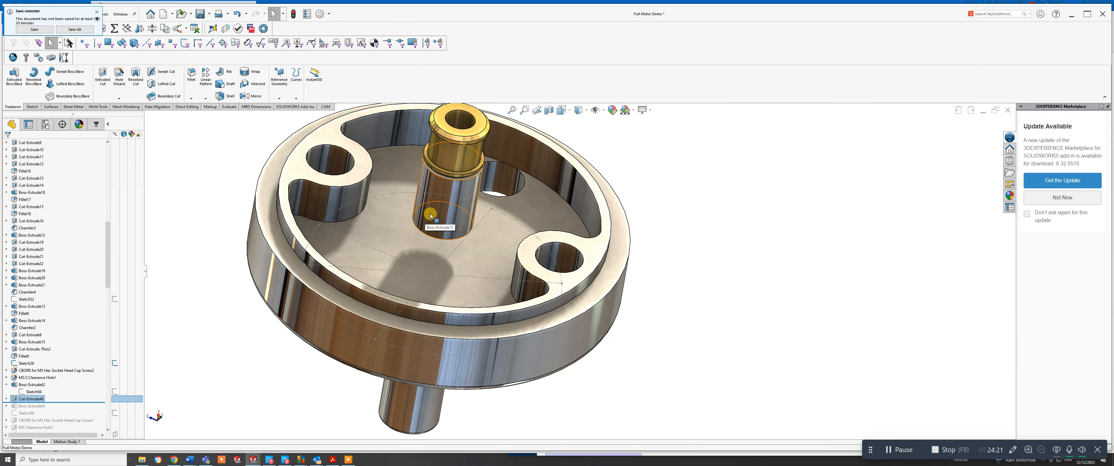
pyautogui.moveTo(432, 212); pyautogui.dragTo(401, 327, button='middle')
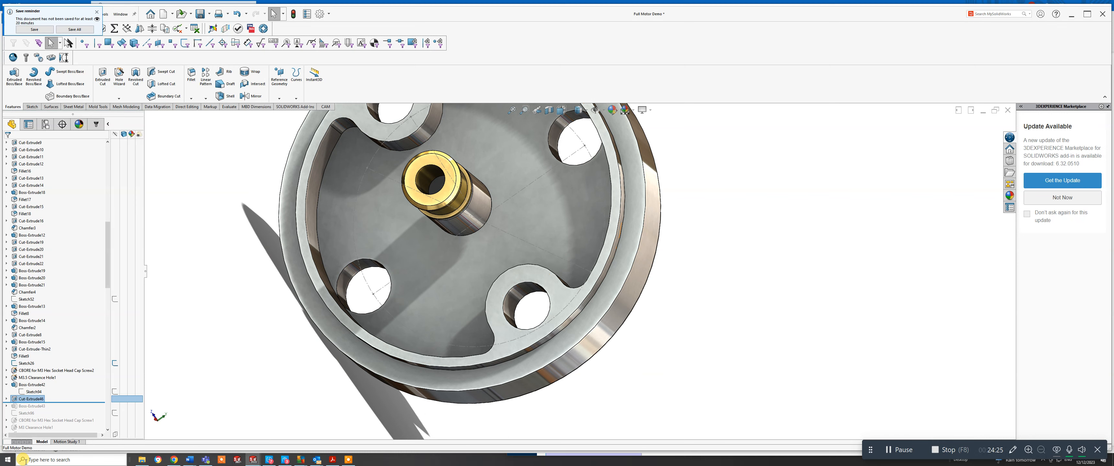
pyautogui.moveTo(62, 402); pyautogui.dragTo(62, 396)
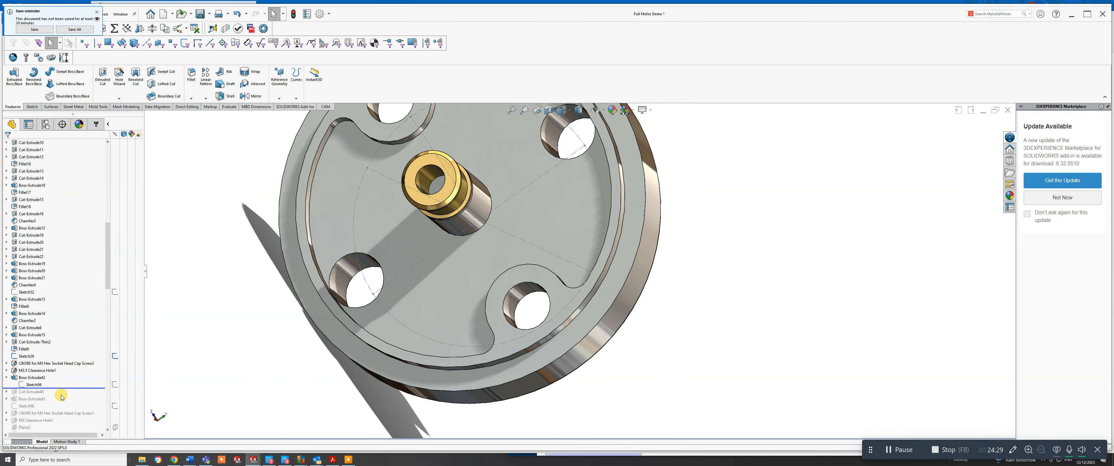
# Roll the feature tree forward past the 2 mm floor cut and the hollow boss extrusion.
pyautogui.moveTo(398, 344); pyautogui.dragTo(390, 303, button='middle')
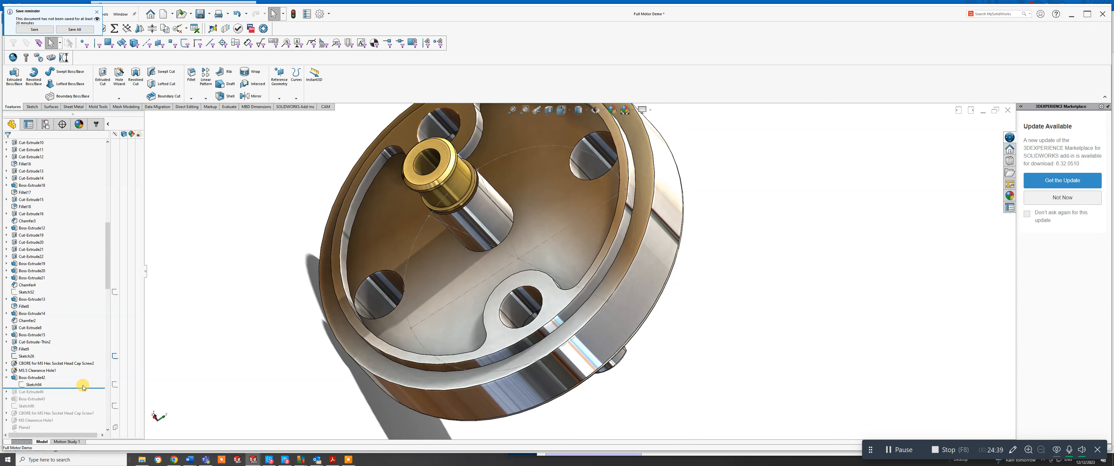
pyautogui.moveTo(83, 388); pyautogui.dragTo(84, 396)
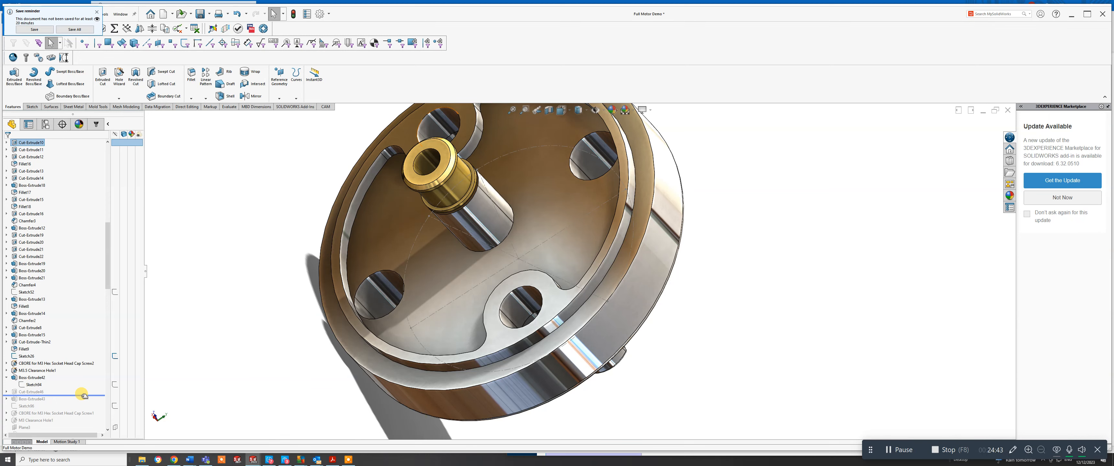
pyautogui.moveTo(489, 221)
pyautogui.mouseDown(button='middle')
pyautogui.moveTo(441, 253)
pyautogui.moveTo(432, 243)
pyautogui.moveTo(485, 236)
pyautogui.mouseUp(button='middle')
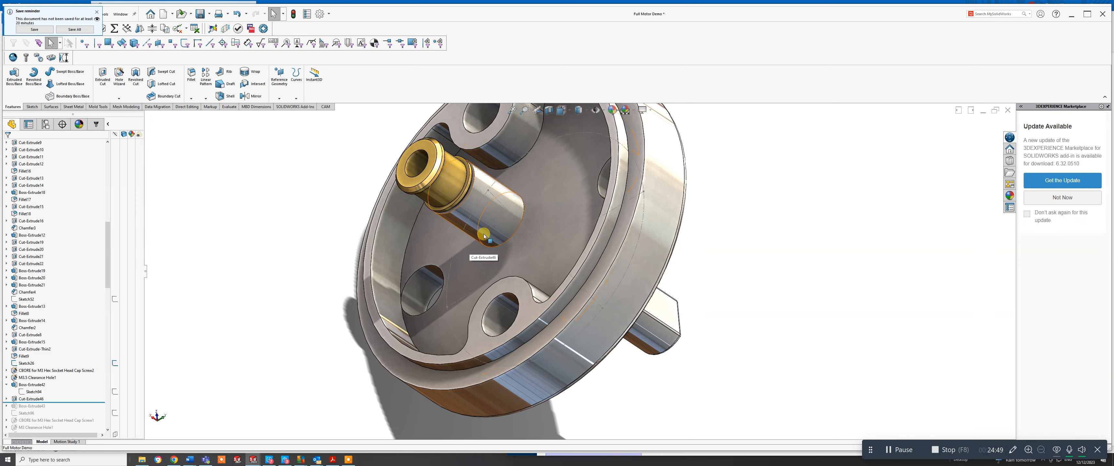
pyautogui.scroll(2, 484, 234)
pyautogui.moveTo(567, 220); pyautogui.dragTo(608, 281, button='middle')
pyautogui.moveTo(71, 403); pyautogui.dragTo(77, 409)
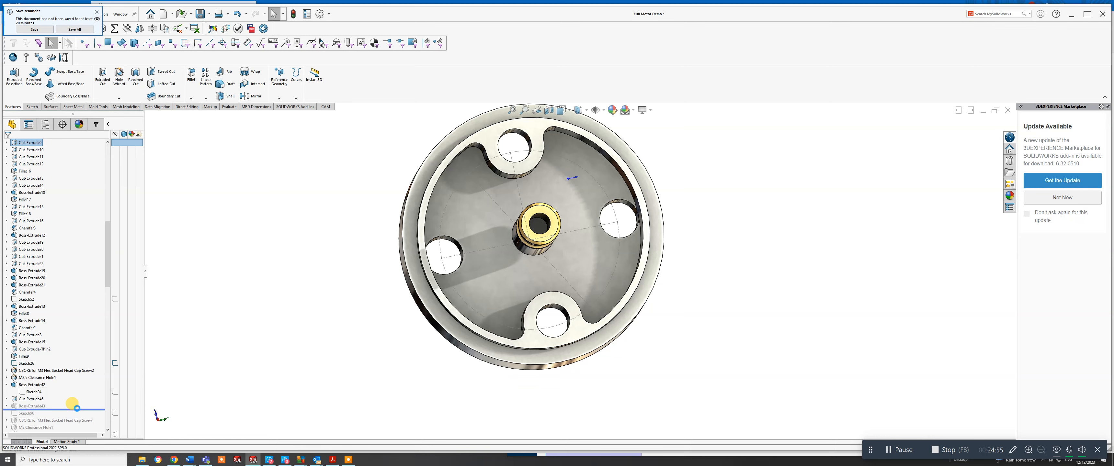
pyautogui.moveTo(497, 249)
pyautogui.mouseDown(button='middle')
pyautogui.moveTo(492, 203)
pyautogui.moveTo(458, 139)
pyautogui.moveTo(463, 152)
pyautogui.mouseUp(button='middle')
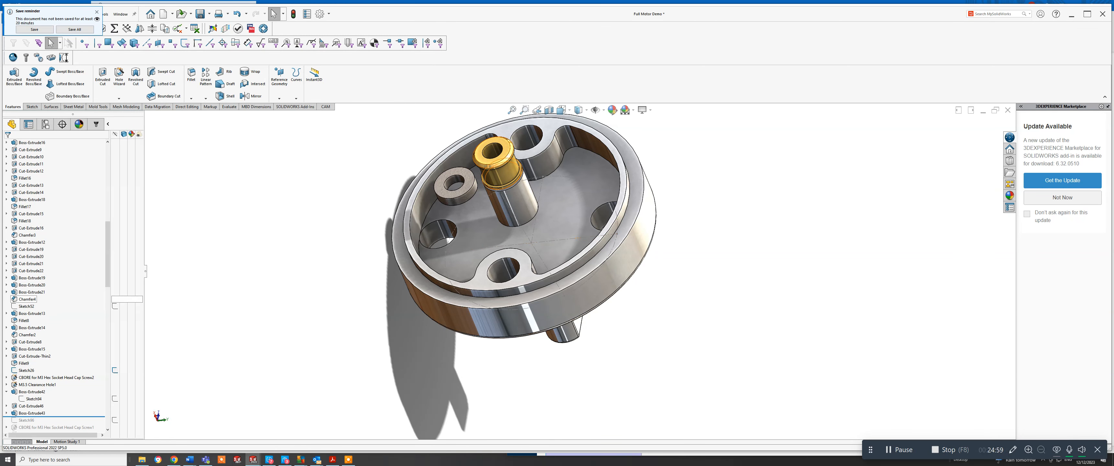
pyautogui.rightClick(15, 414)
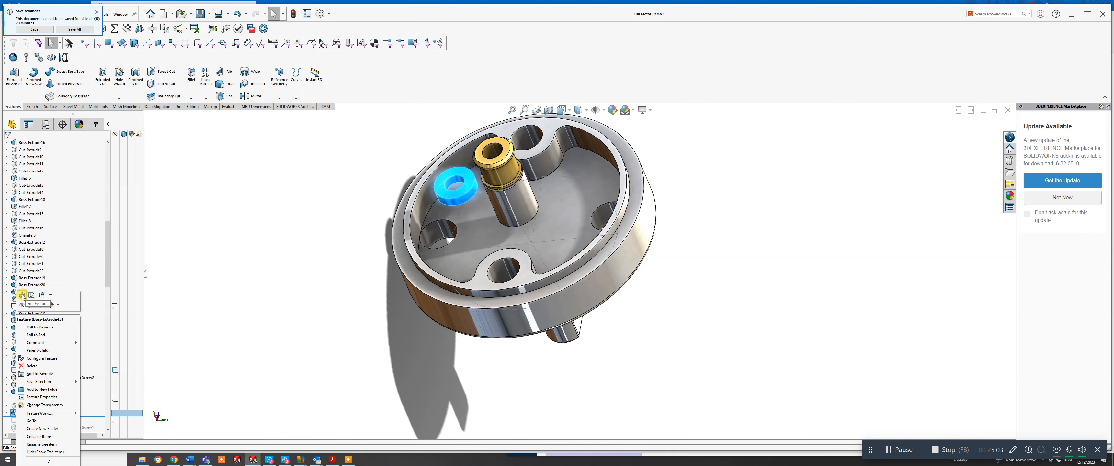
pyautogui.click(206, 302)
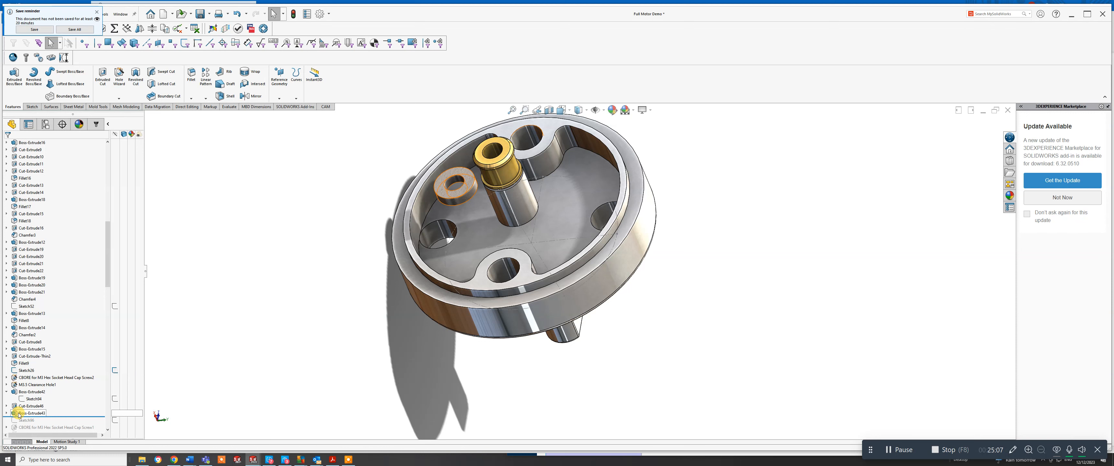
pyautogui.rightClick(17, 415)
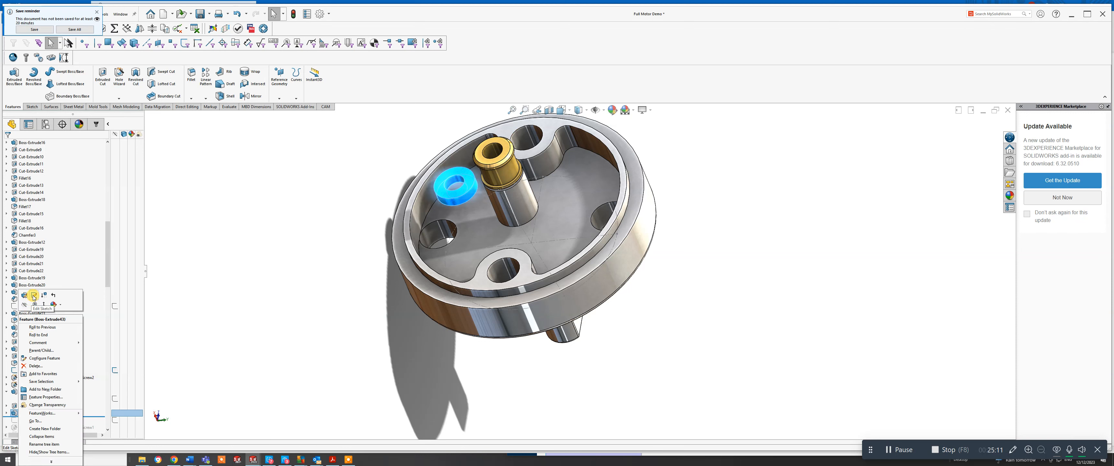
pyautogui.click(214, 312)
pyautogui.click(7, 415)
pyautogui.click(30, 421)
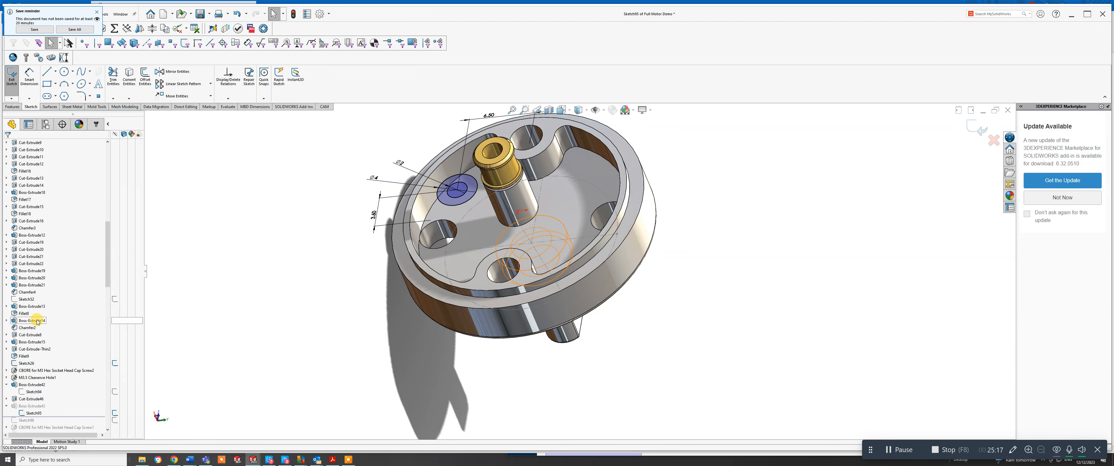
pyautogui.click(970, 126)
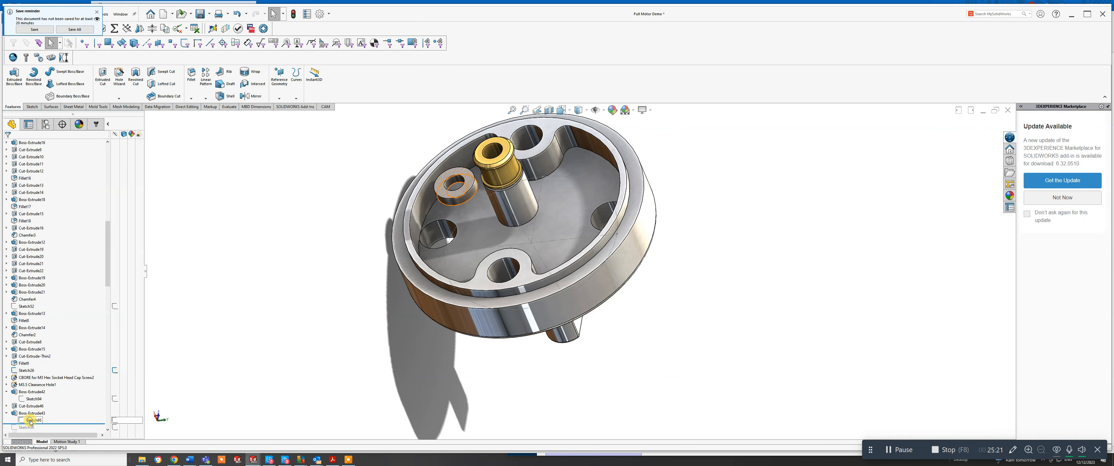
# Change the sketch plane of the hollow boss's sketch to the end cap's recessed floor face.
pyautogui.rightClick(30, 421)
pyautogui.click(46, 319)
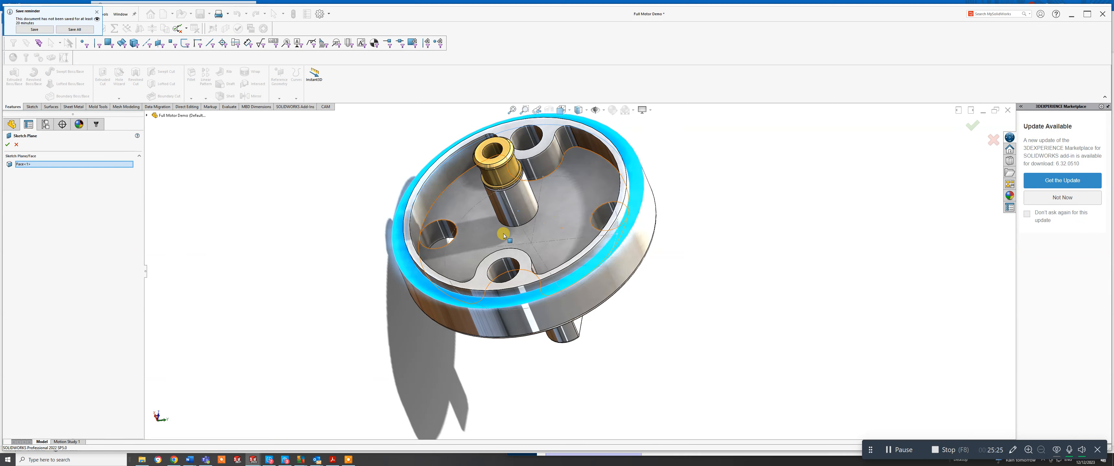
pyautogui.click(476, 236)
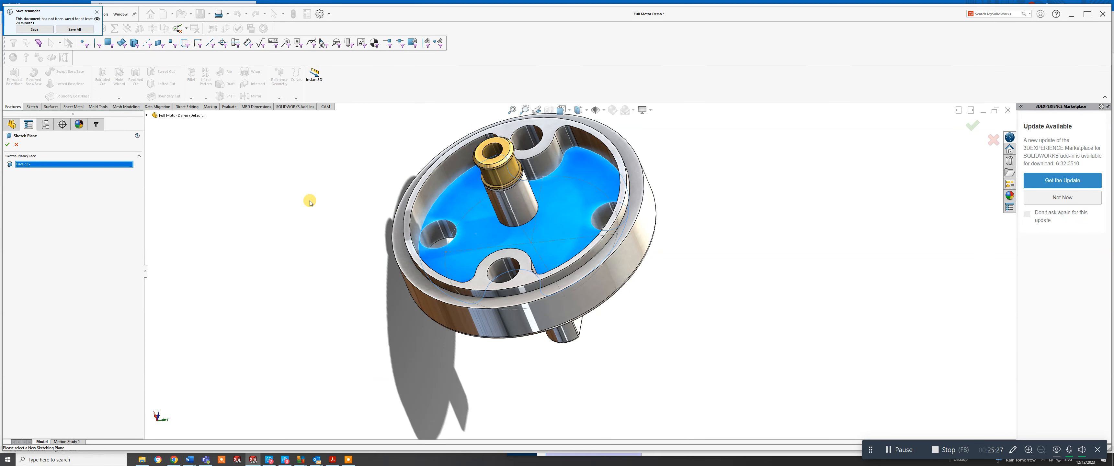
pyautogui.click(8, 145)
pyautogui.moveTo(481, 202)
pyautogui.mouseDown(button='middle')
pyautogui.moveTo(492, 144)
pyautogui.moveTo(463, 260)
pyautogui.moveTo(483, 299)
pyautogui.moveTo(555, 259)
pyautogui.moveTo(508, 311)
pyautogui.moveTo(483, 299)
pyautogui.moveTo(498, 305)
pyautogui.moveTo(489, 235)
pyautogui.mouseUp(button='middle')
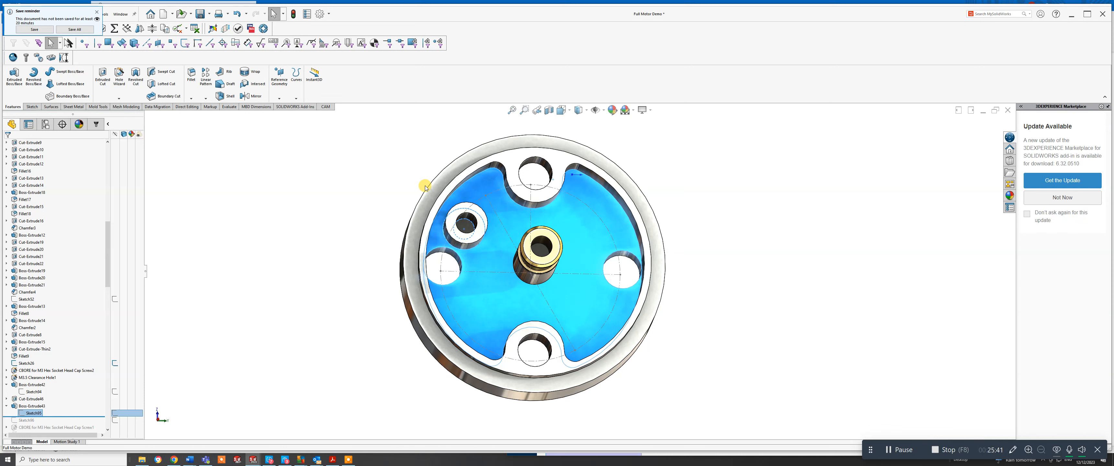
# Start a sketch on the recessed floor and draw two concentric circles below the hollow boss.
pyautogui.click(32, 107)
pyautogui.click(11, 74)
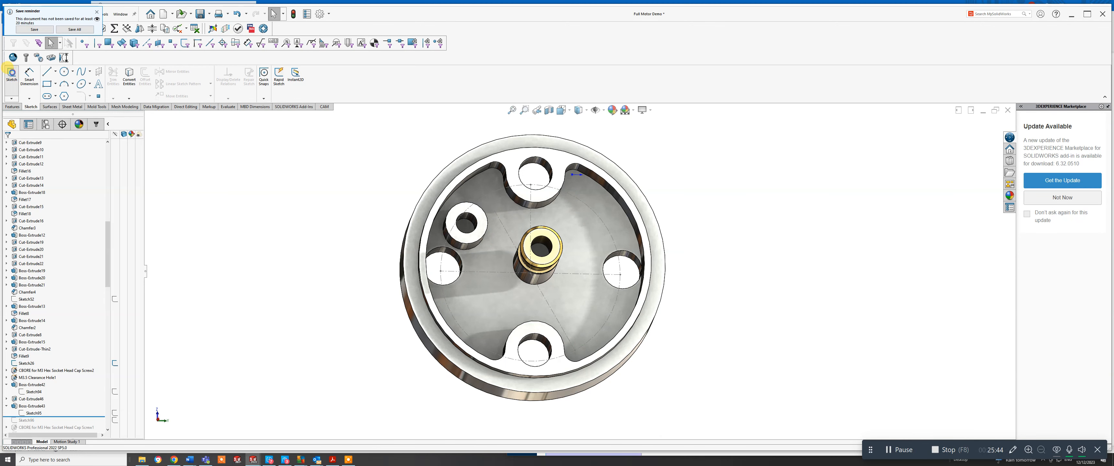
pyautogui.click(486, 293)
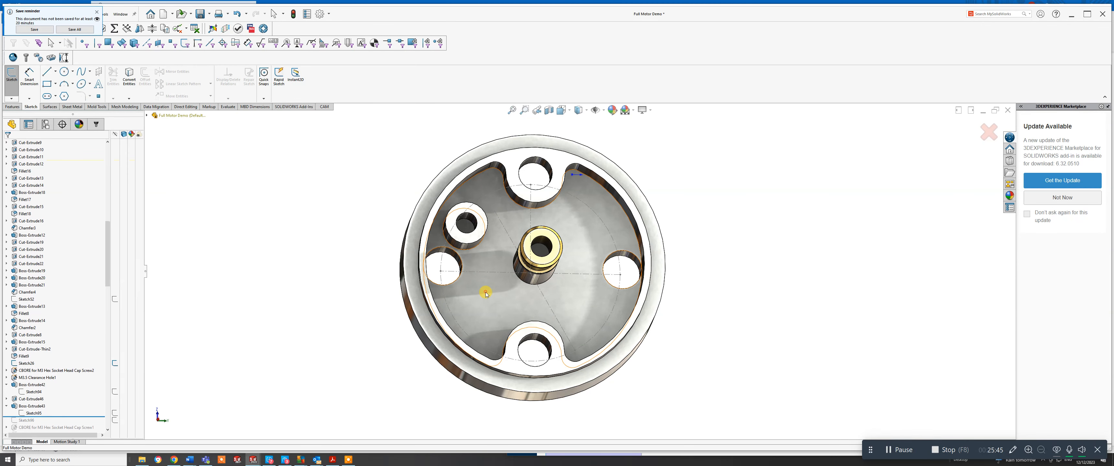
pyautogui.click(64, 71)
pyautogui.click(469, 310)
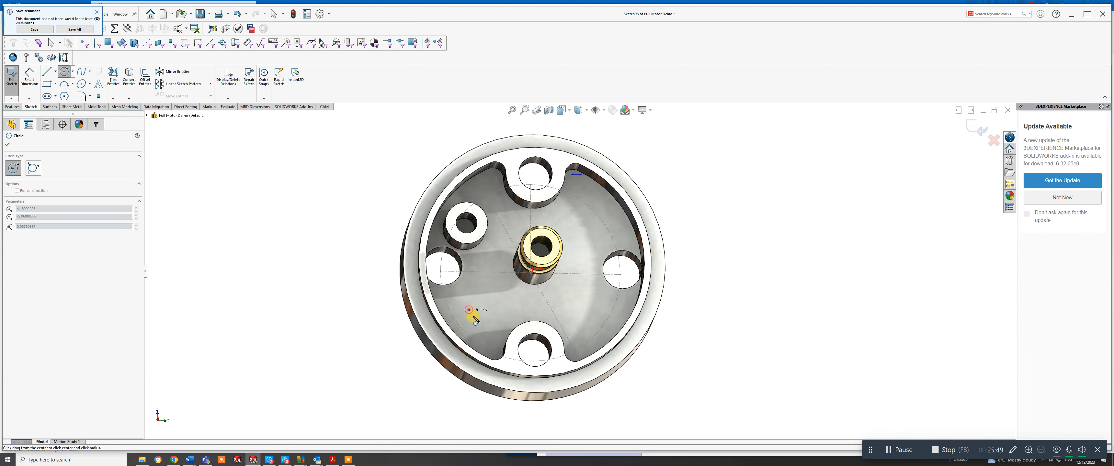
pyautogui.click(478, 319)
pyautogui.rightClick(476, 319)
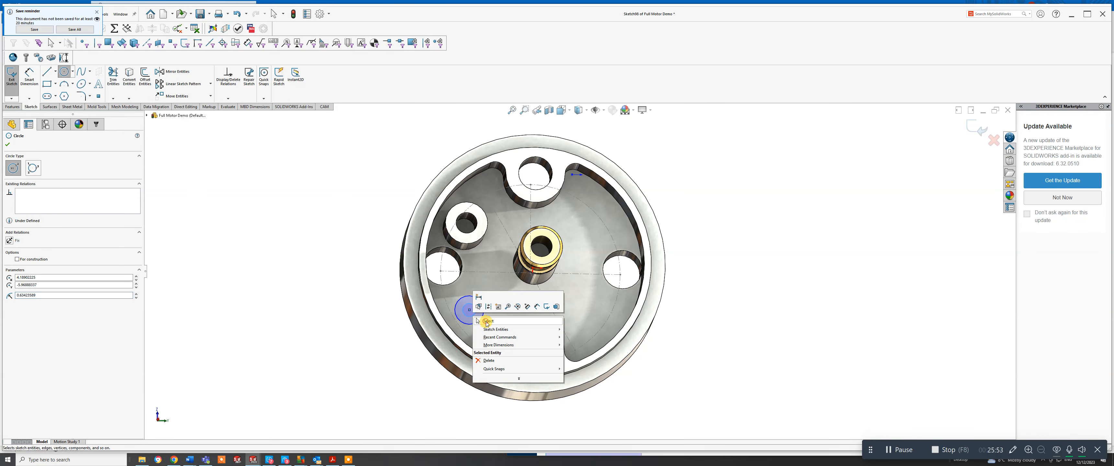
pyautogui.click(486, 323)
# Dimension the two concentric circles with diameters of 3 mm for the outer and 2 mm for the inner.
pyautogui.click(35, 82)
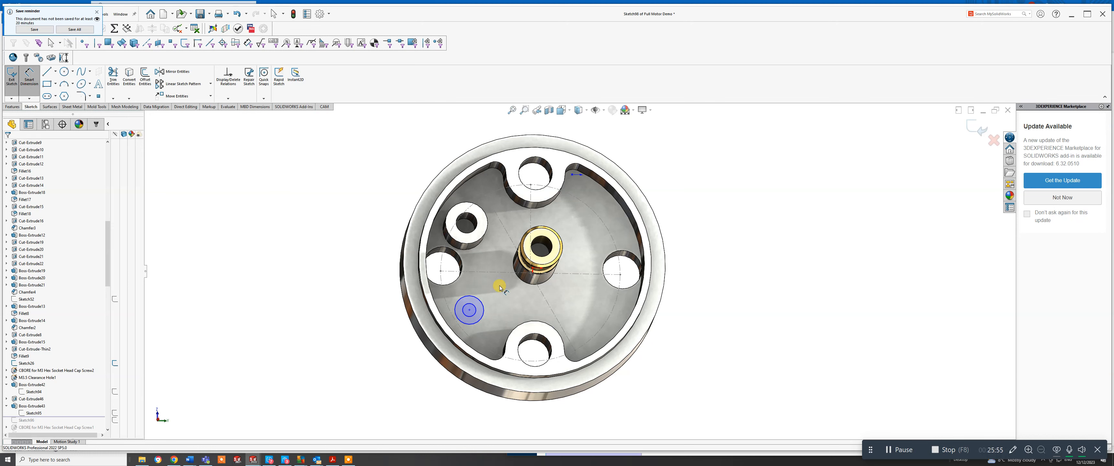
pyautogui.click(488, 299)
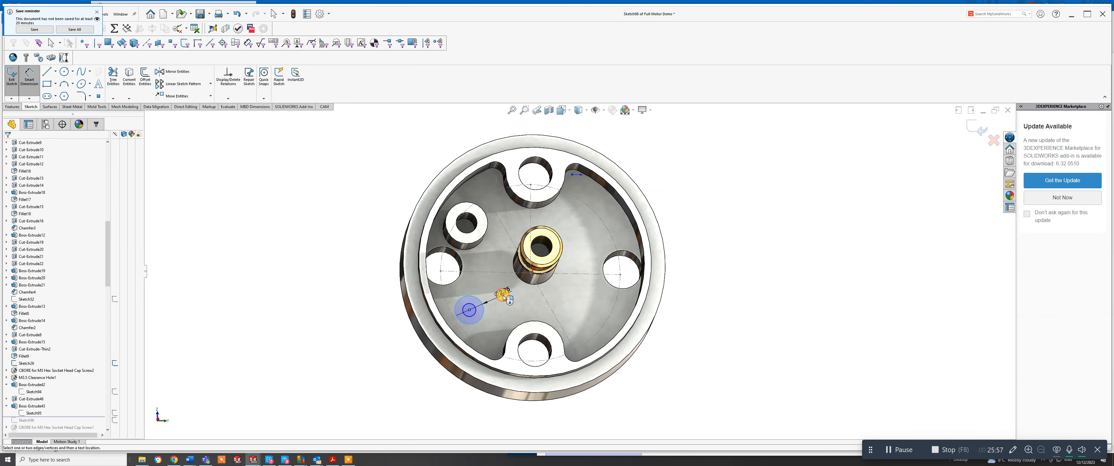
pyautogui.click(505, 297)
pyautogui.press('Return')
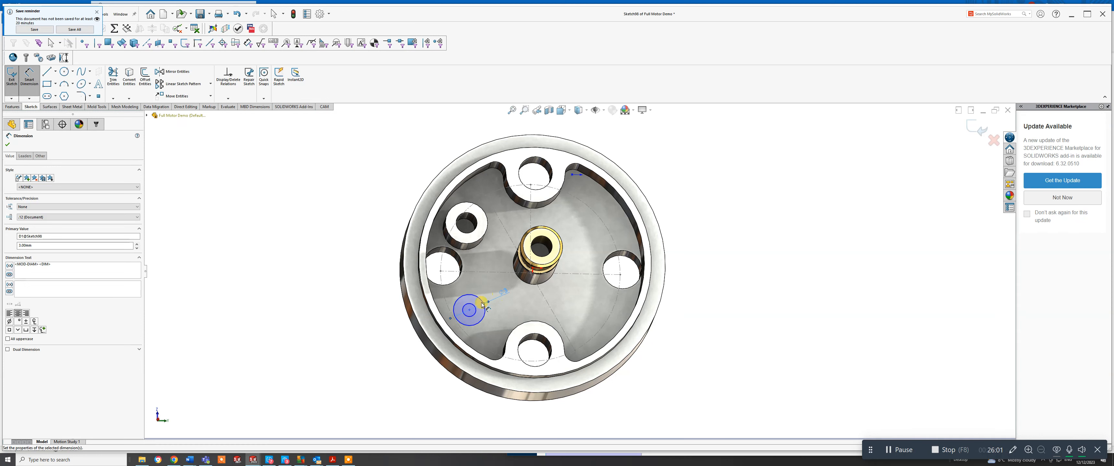
pyautogui.click(480, 314)
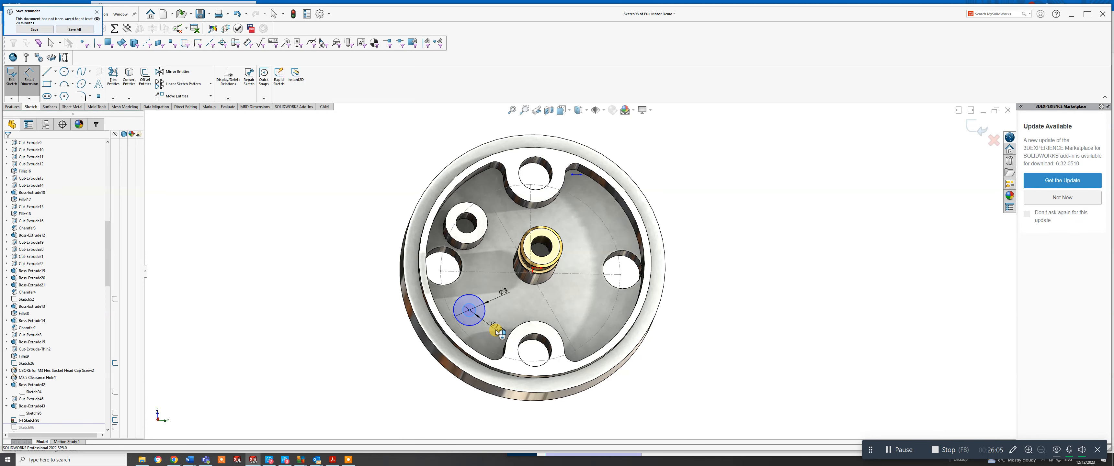
pyautogui.click(496, 330)
pyautogui.press('Return')
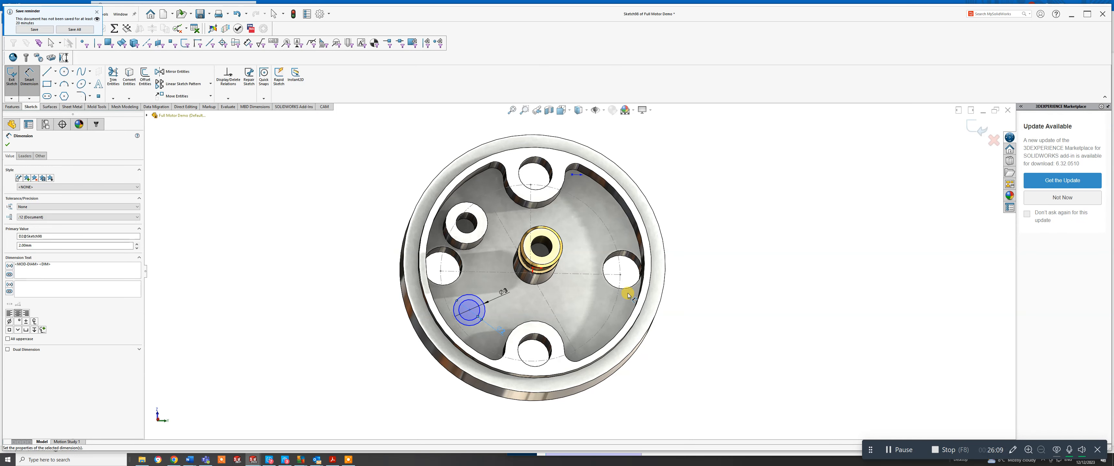
# Dimension the circles' centre horizontally at 6.50 mm from the vertical centreline.
pyautogui.click(531, 223)
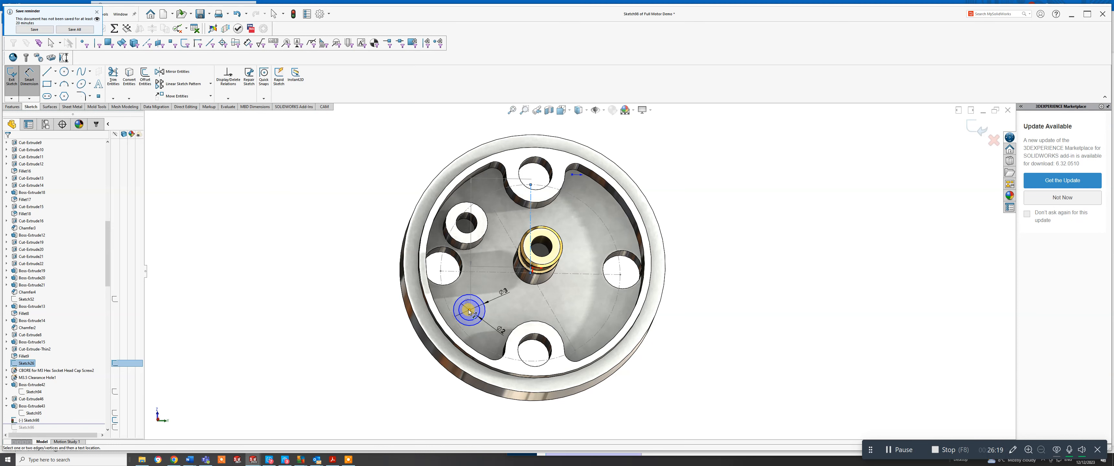
pyautogui.click(506, 420)
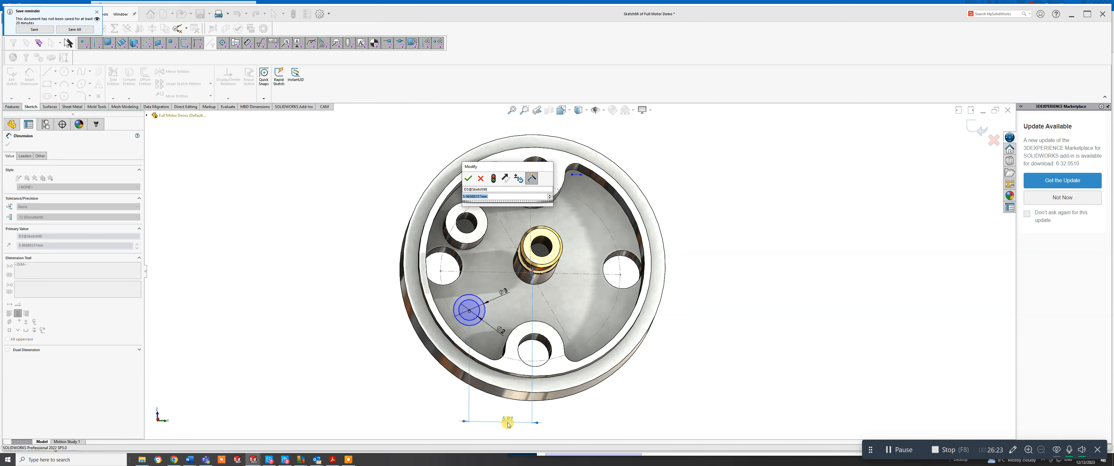
pyautogui.press('Return')
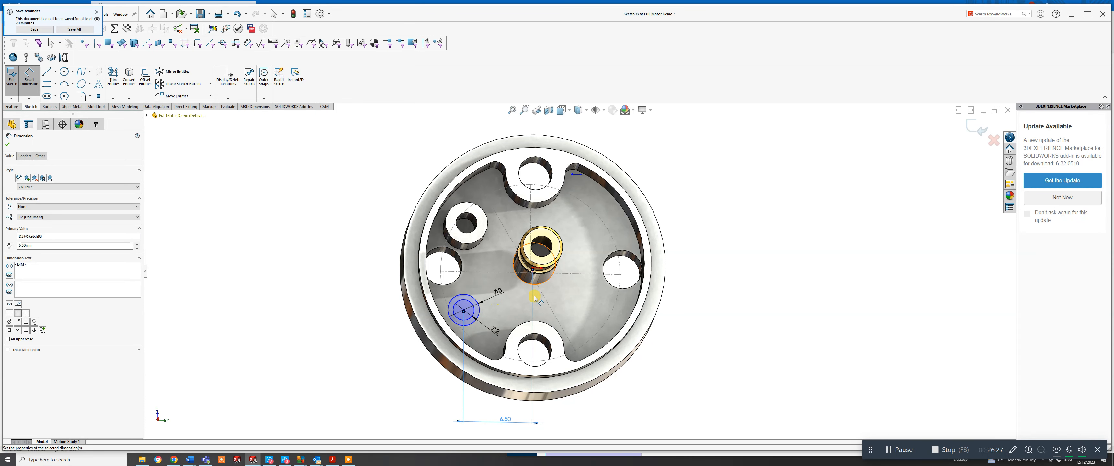
pyautogui.click(531, 226)
pyautogui.click(552, 263)
pyautogui.press('Escape')
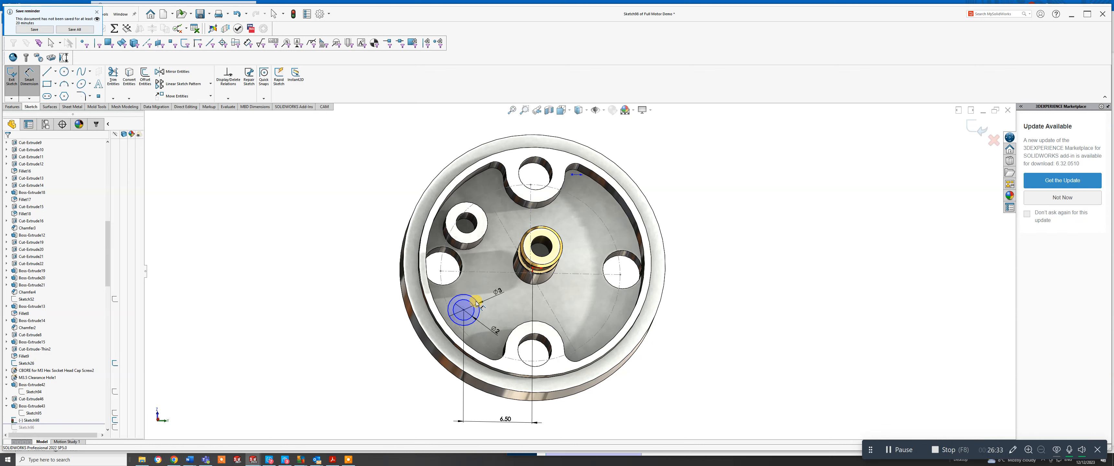
# Dimension the circles' centre vertically at 3.60 mm from the horizontal centreline through the side holes.
pyautogui.click(475, 274)
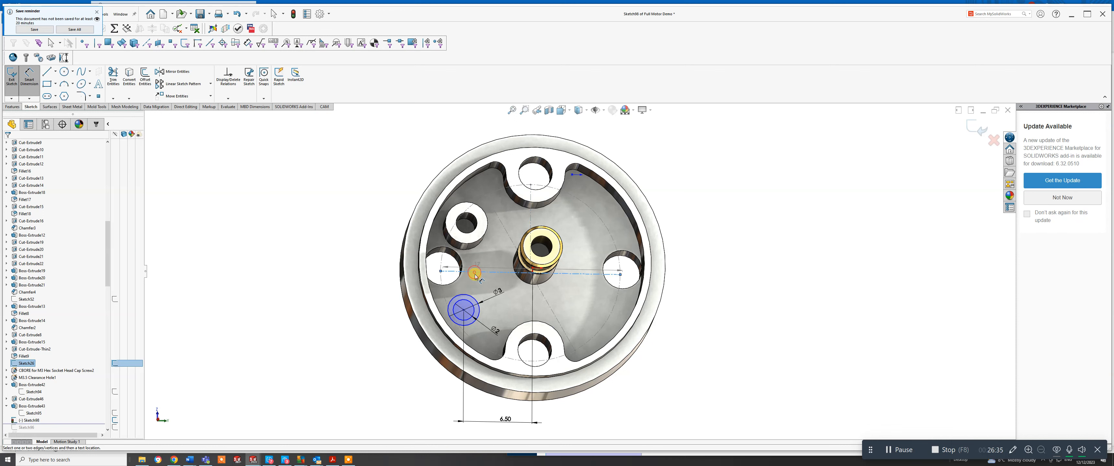
pyautogui.click(463, 307)
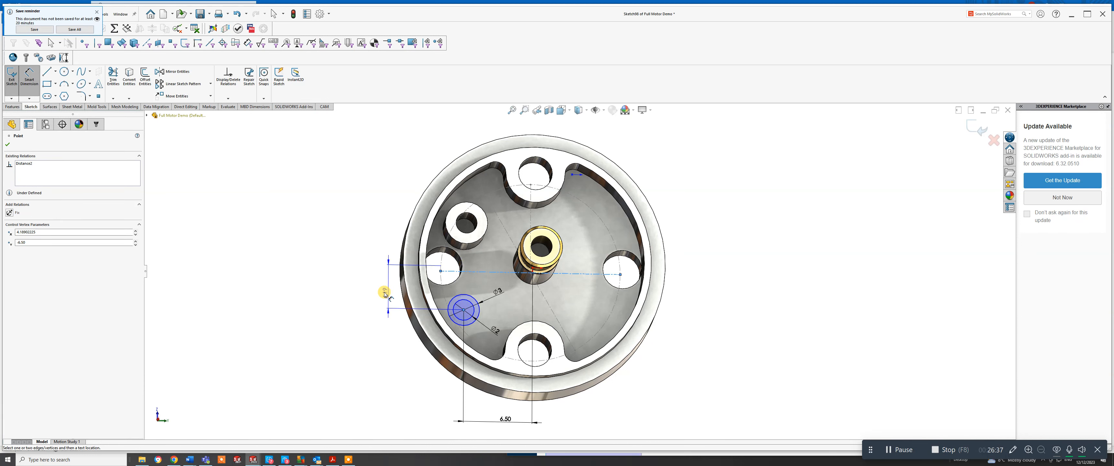
pyautogui.click(373, 287)
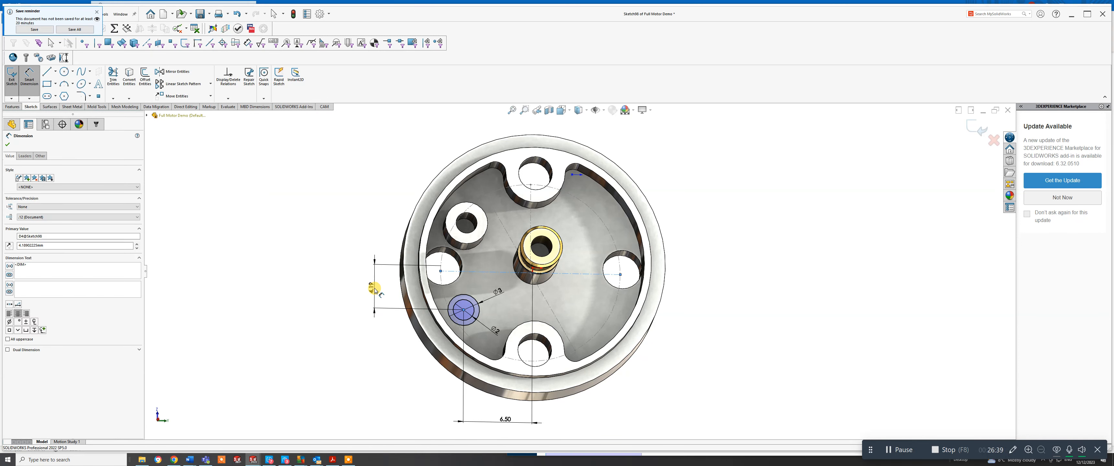
pyautogui.write('3.6')
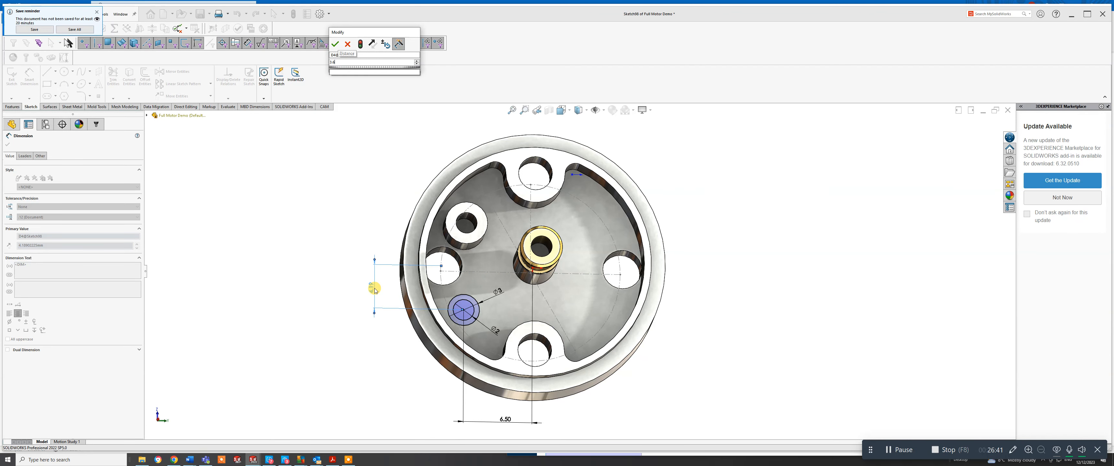
pyautogui.press('Return')
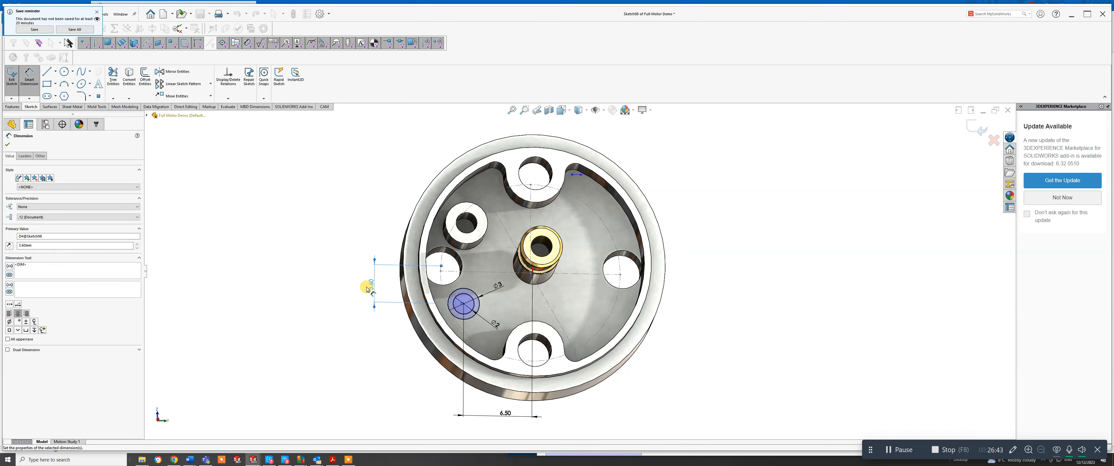
pyautogui.click(8, 144)
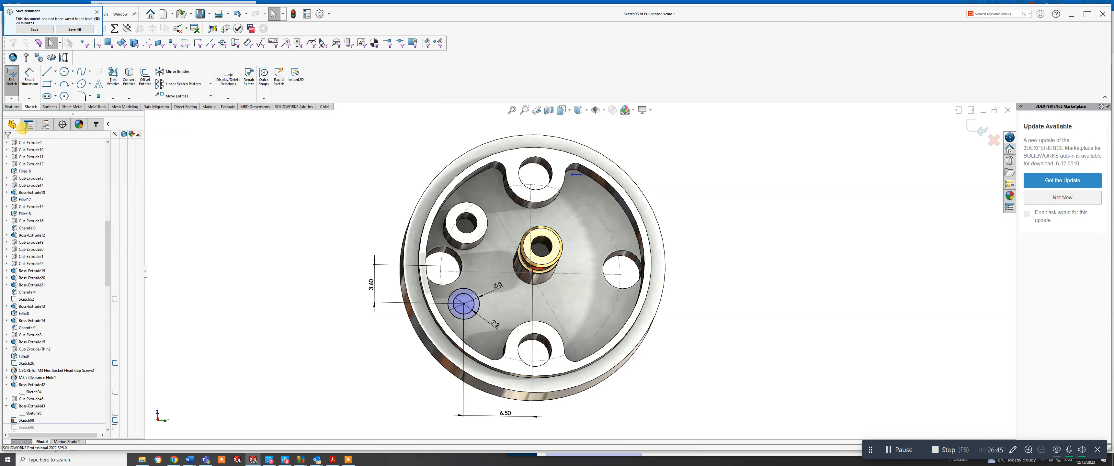
# Extrude the ring between the two circles as a blind boss from the sketch plane with Merge result enabled.
pyautogui.click(11, 107)
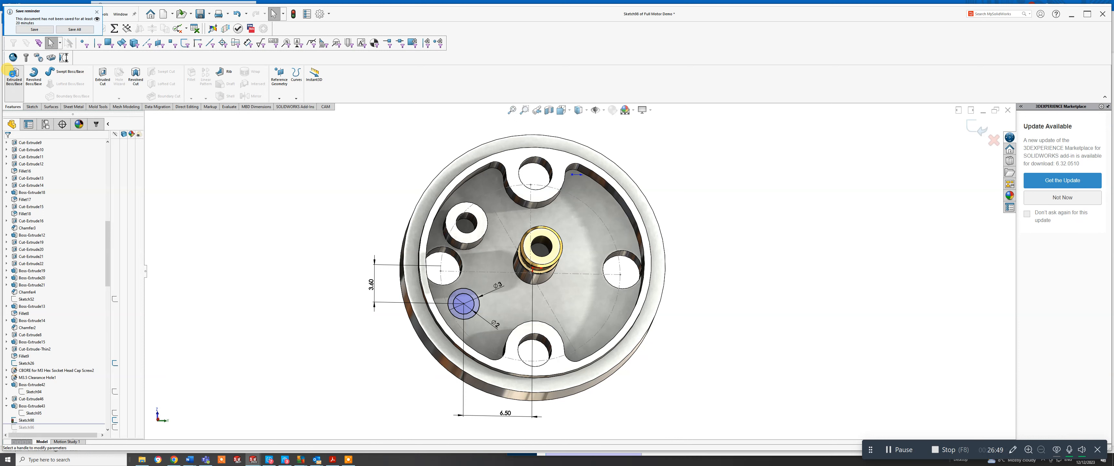
pyautogui.click(12, 75)
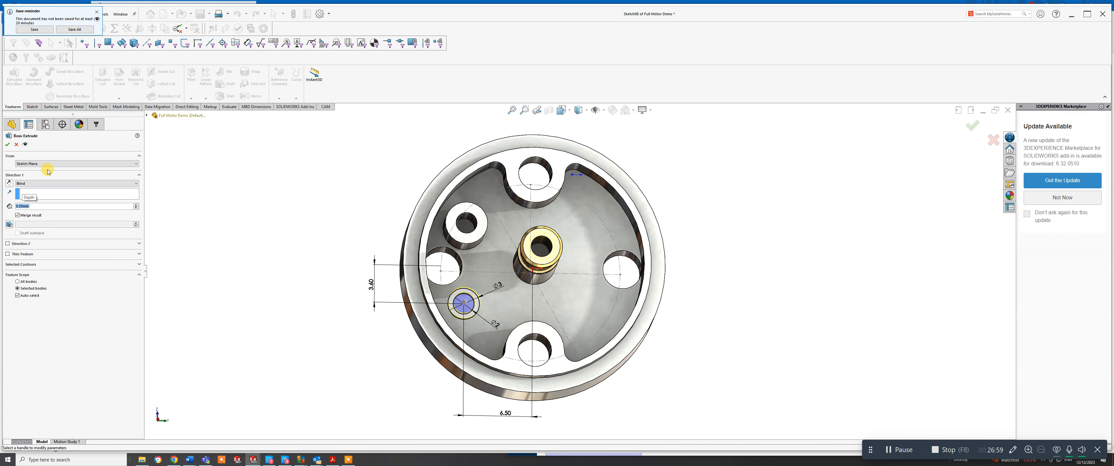
pyautogui.click(7, 145)
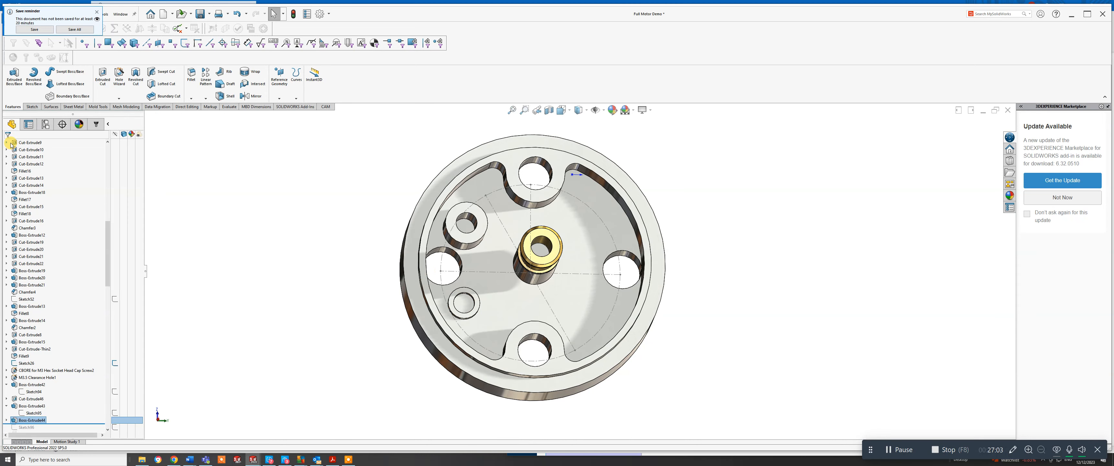
# Sketch a circle centred on the origin on the end cap's recessed floor, around the base of the central shaft.
pyautogui.moveTo(451, 256); pyautogui.dragTo(549, 269, button='middle')
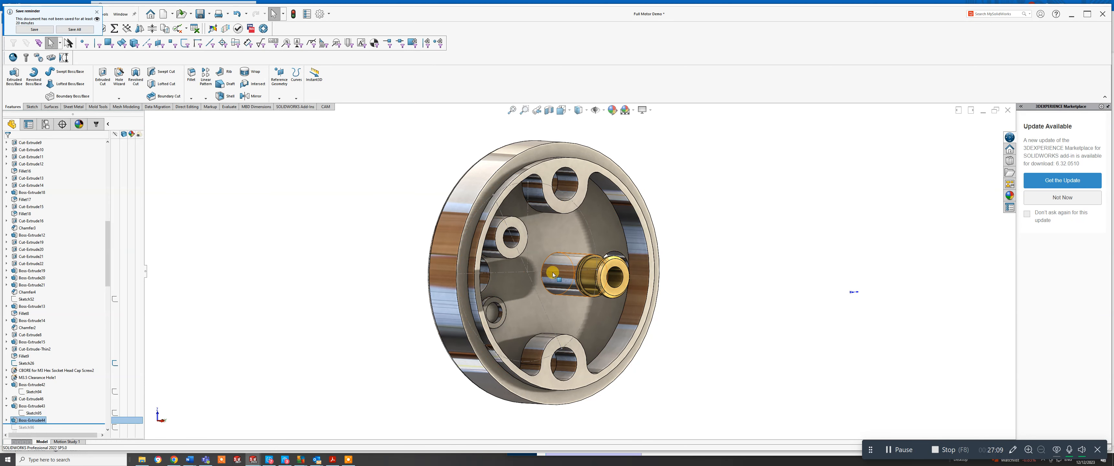
pyautogui.scroll(-2, 549, 268)
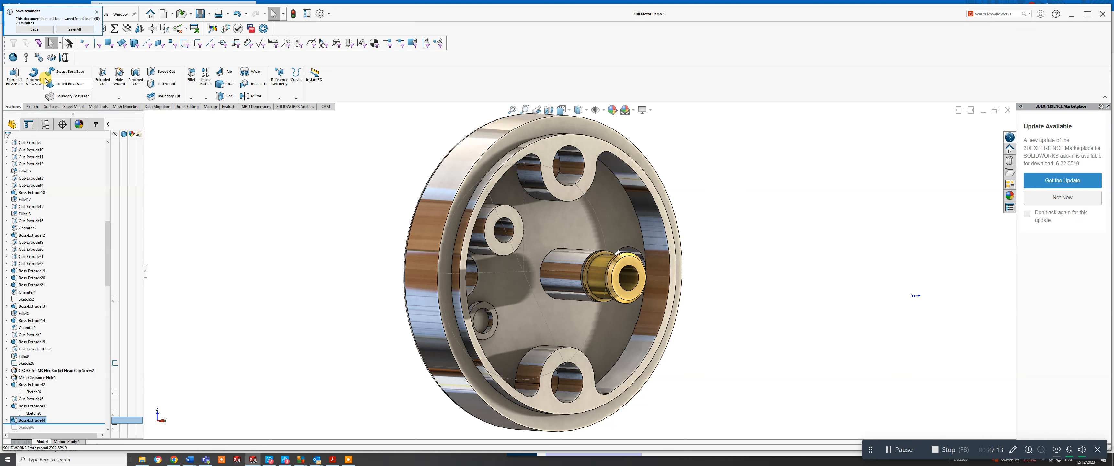
pyautogui.click(33, 107)
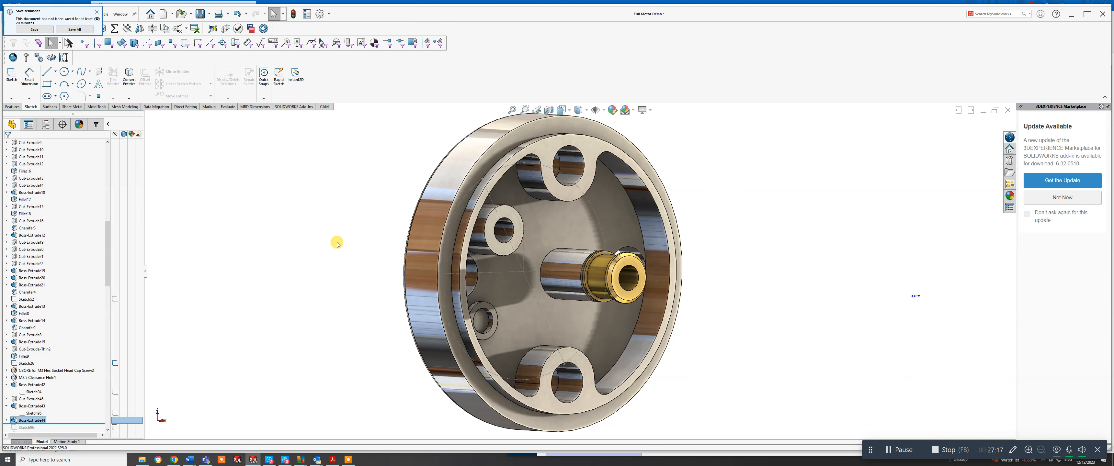
pyautogui.click(513, 299)
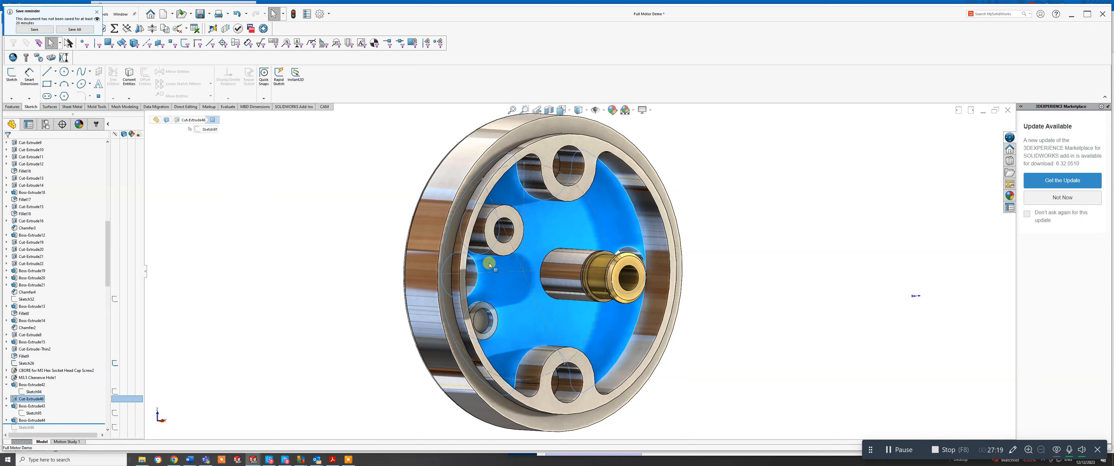
pyautogui.click(65, 72)
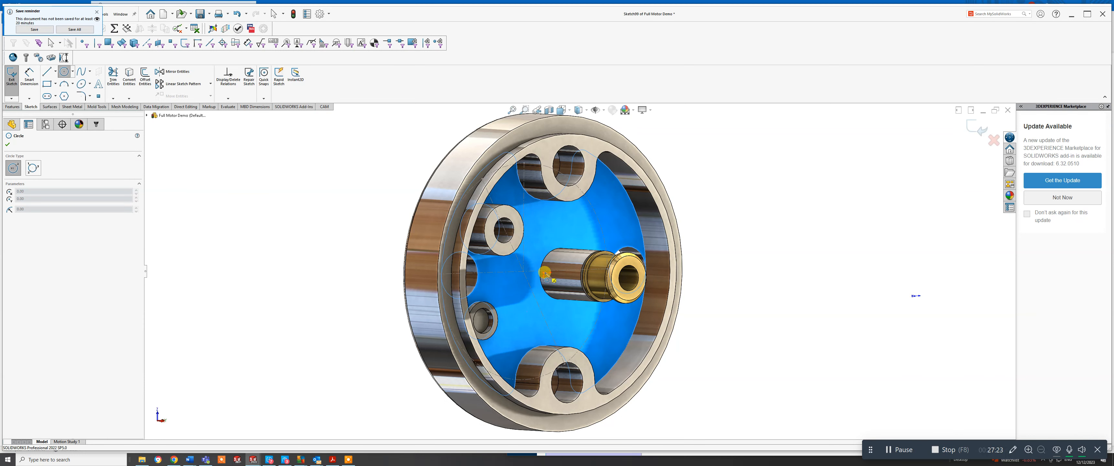
pyautogui.click(544, 273)
pyautogui.click(568, 314)
pyautogui.rightClick(571, 315)
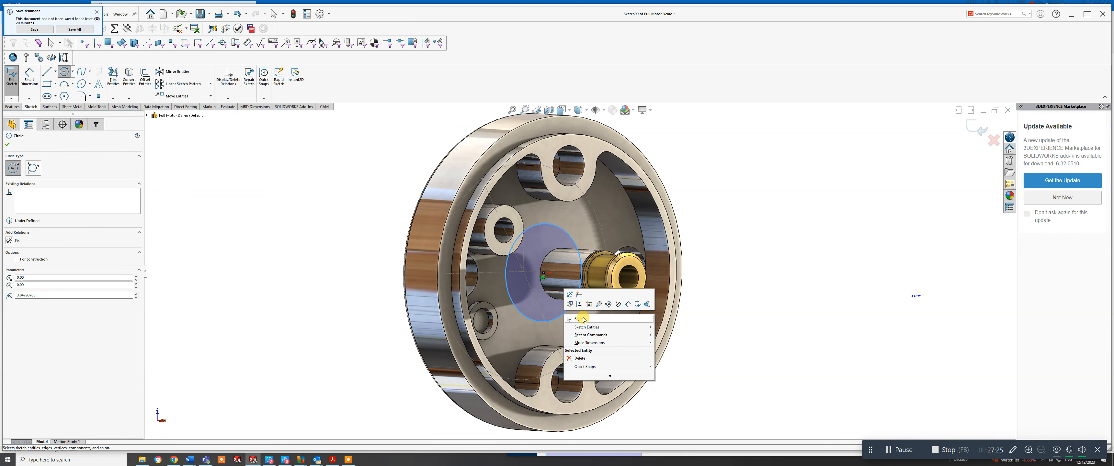
pyautogui.click(579, 319)
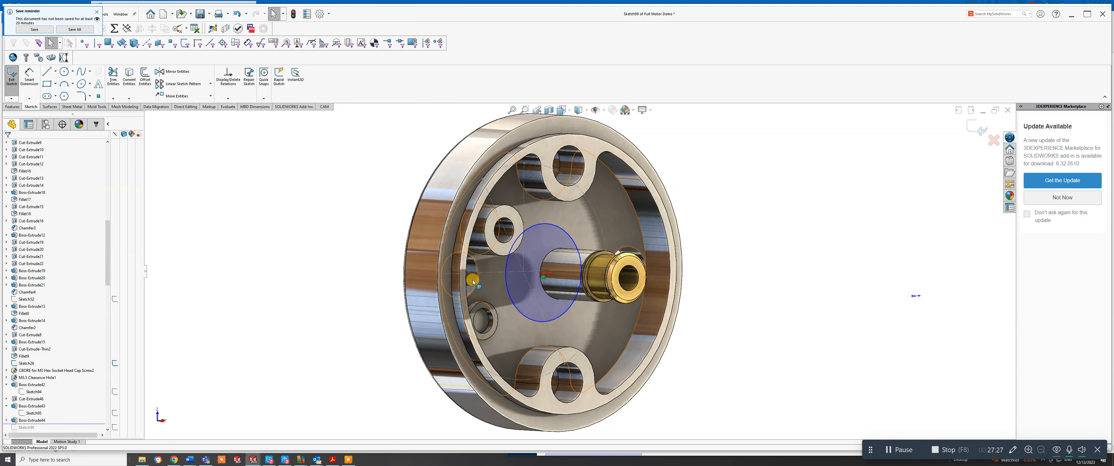
# Make the sketched circle coradial with the circular edge at the base of the central shaft.
pyautogui.click(545, 292)
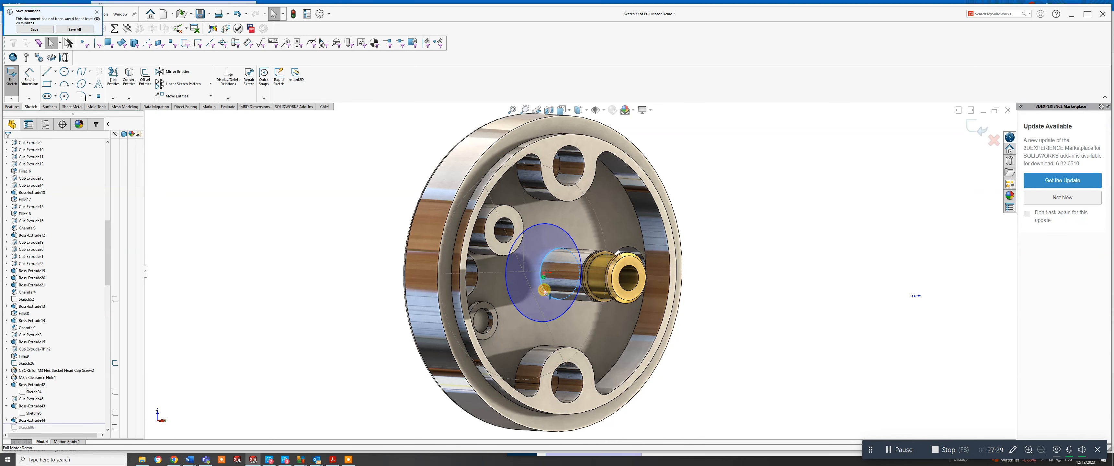
pyautogui.keyDown('ctrl'); pyautogui.click(523, 318); pyautogui.keyUp('ctrl')
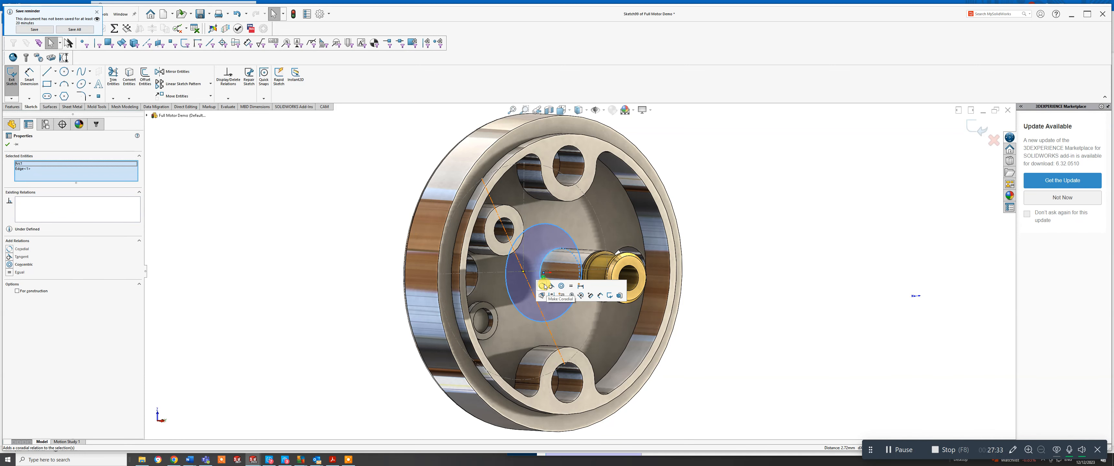
pyautogui.click(540, 287)
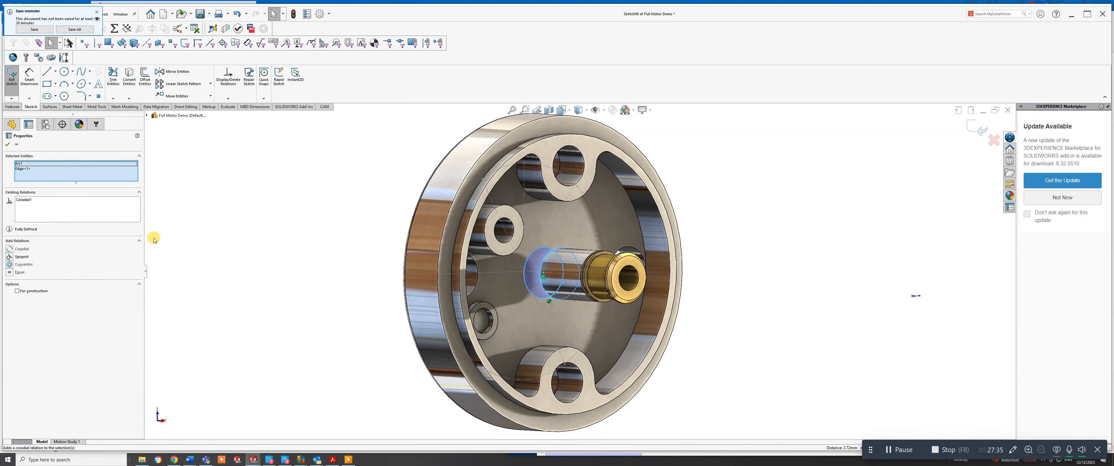
pyautogui.click(15, 146)
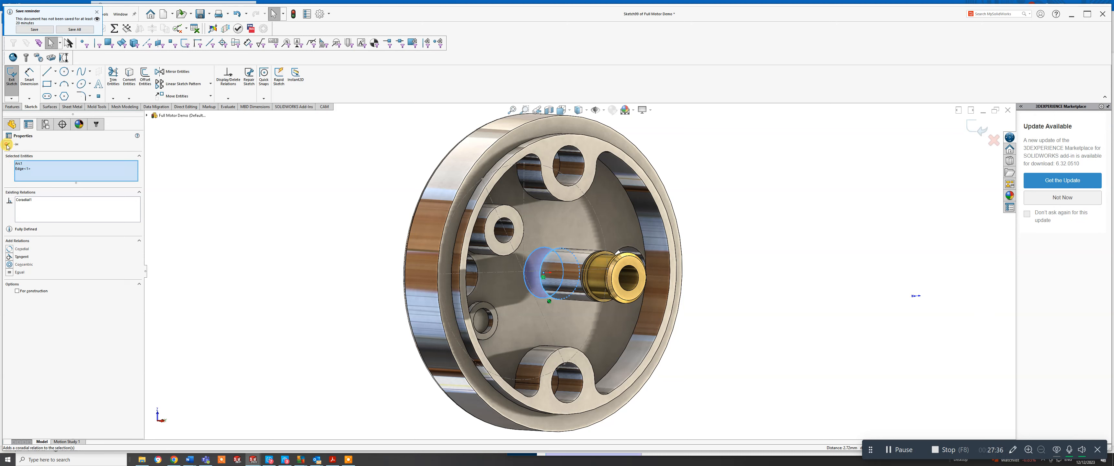
# Cut the central circle Through All, turning Auto-select off and limiting the feature scope to the end cap body.
pyautogui.click(16, 110)
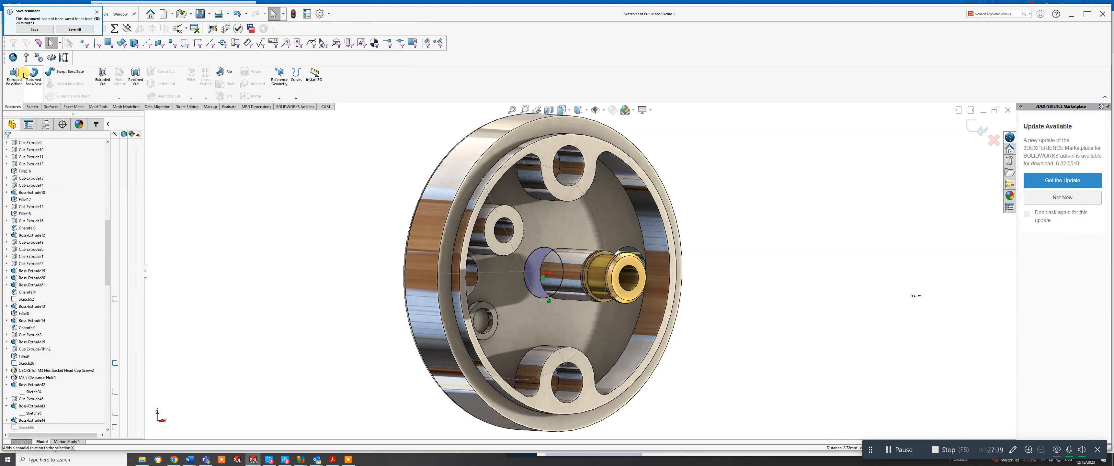
pyautogui.click(104, 76)
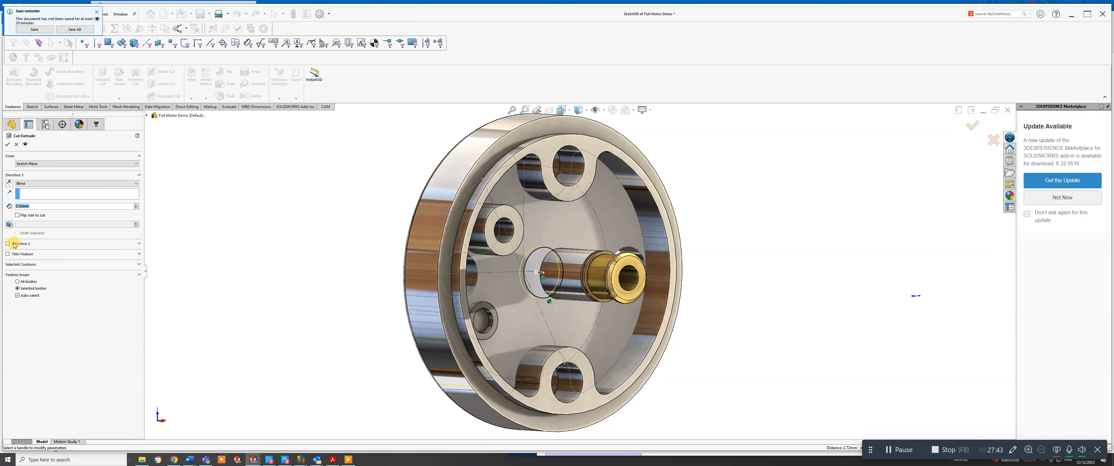
pyautogui.click(25, 184)
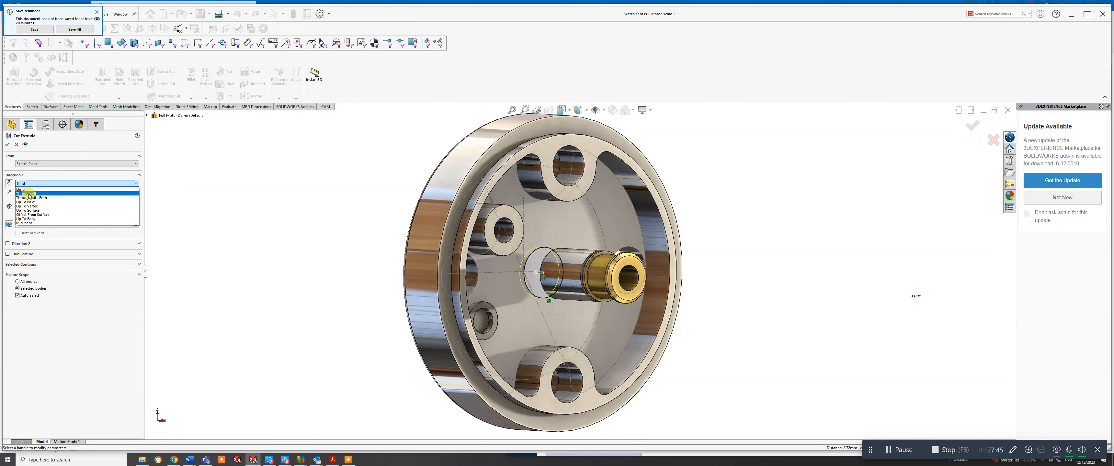
pyautogui.click(27, 196)
pyautogui.click(27, 279)
pyautogui.click(18, 286)
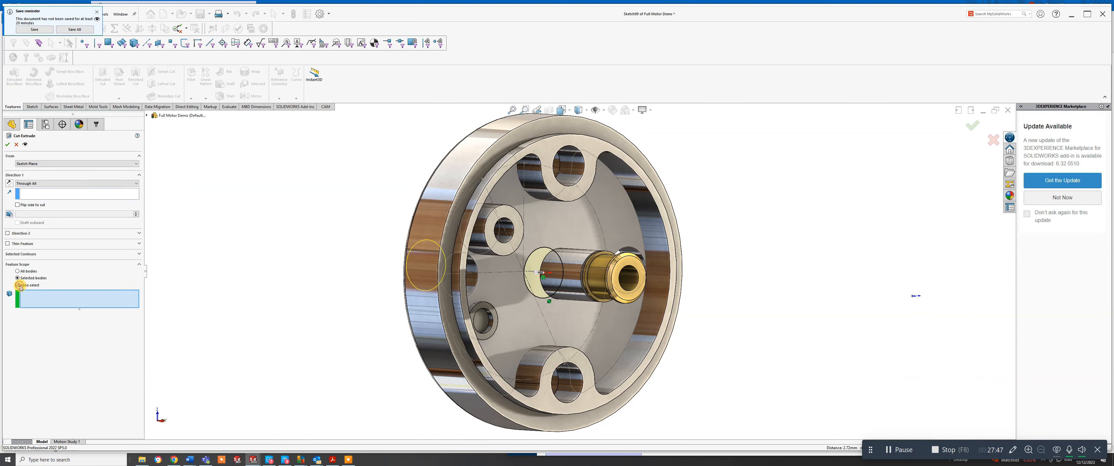
pyautogui.click(425, 313)
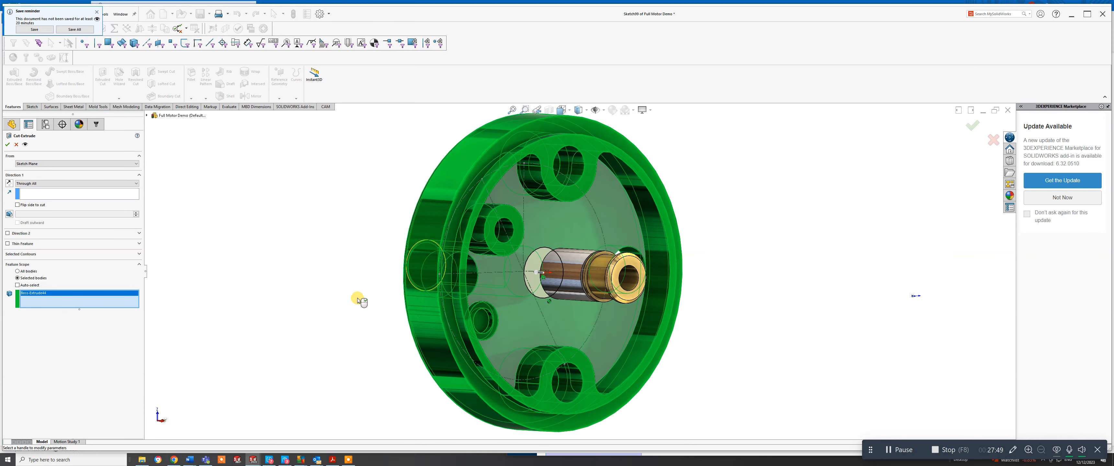
pyautogui.click(7, 147)
# Start a sketch on the end cap's floor and draw two small circles on the pitch circle, one either side of the upper hole.
pyautogui.moveTo(348, 232); pyautogui.dragTo(584, 223, button='middle')
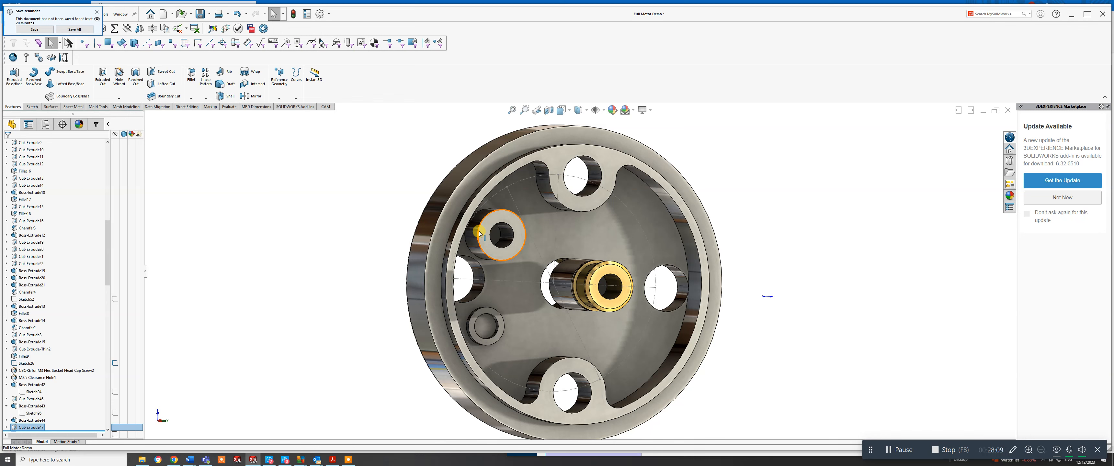
pyautogui.moveTo(476, 230); pyautogui.dragTo(583, 238, button='middle')
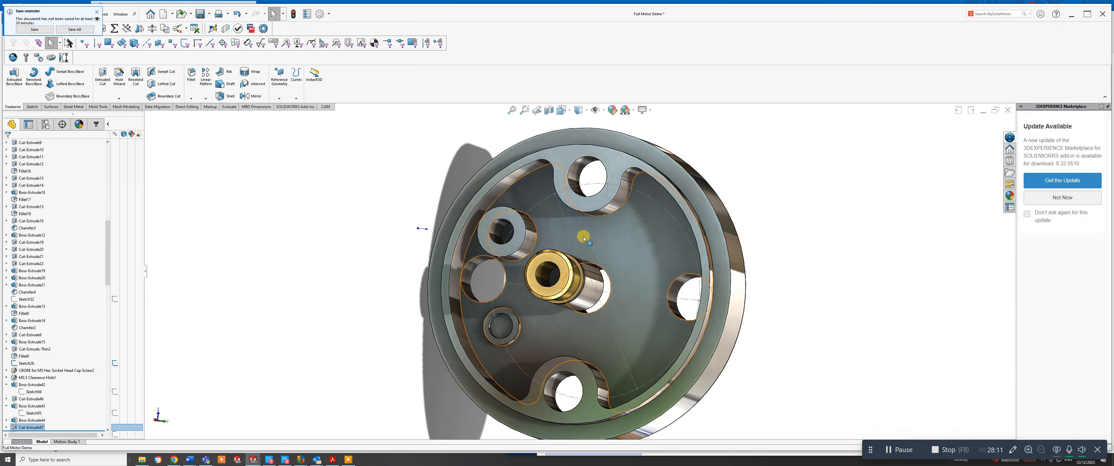
pyautogui.press('space')
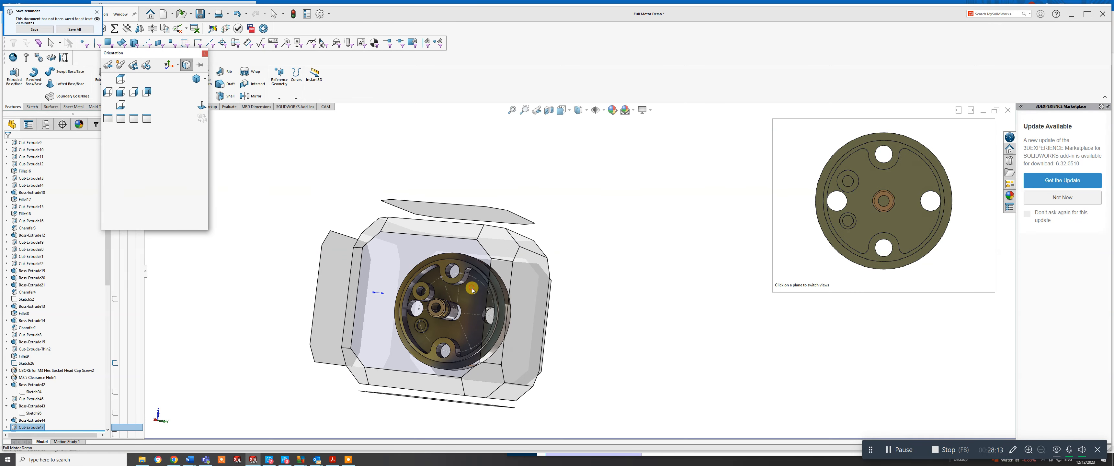
pyautogui.click(473, 291)
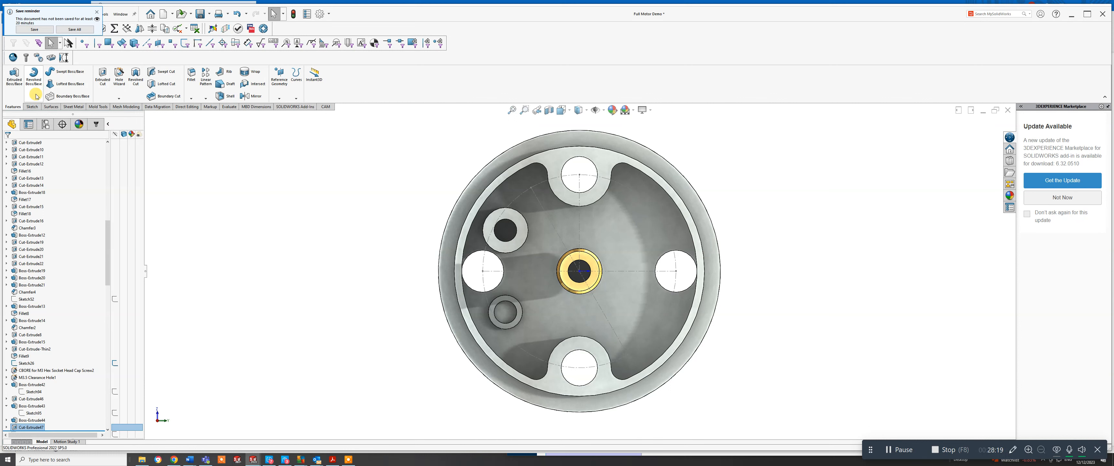
pyautogui.click(30, 108)
pyautogui.click(64, 72)
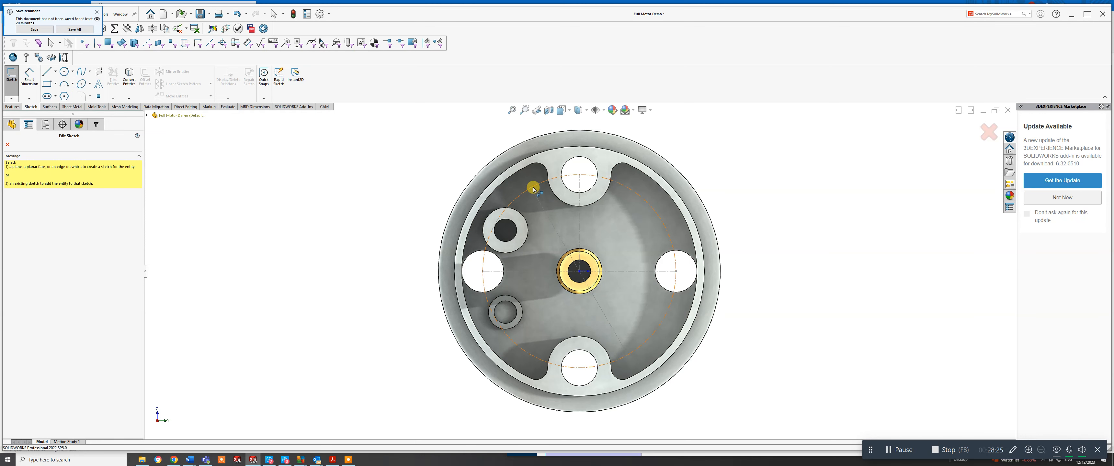
pyautogui.click(559, 245)
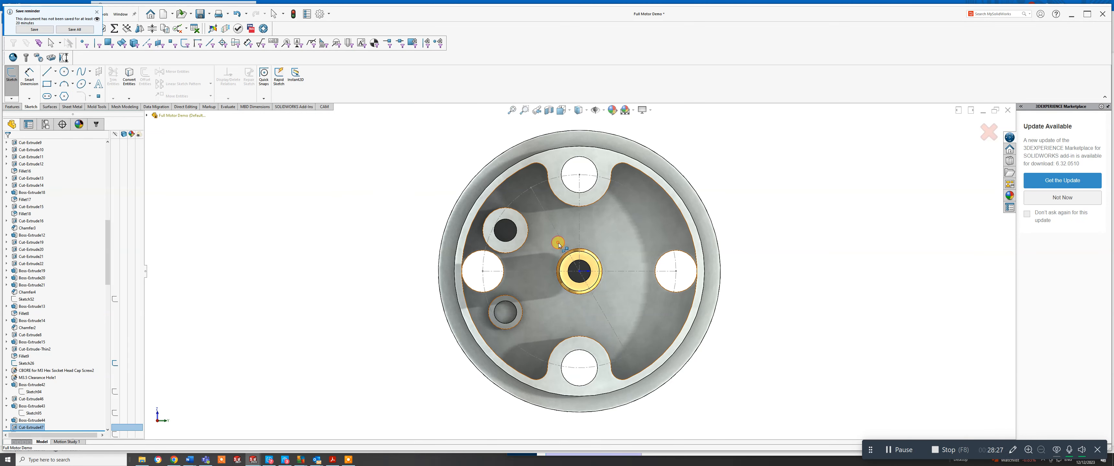
pyautogui.click(531, 187)
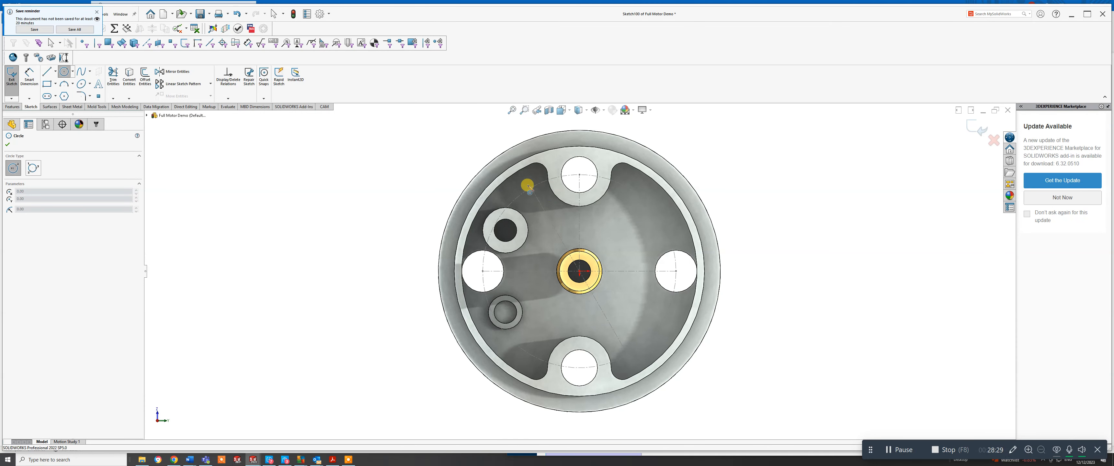
pyautogui.click(543, 197)
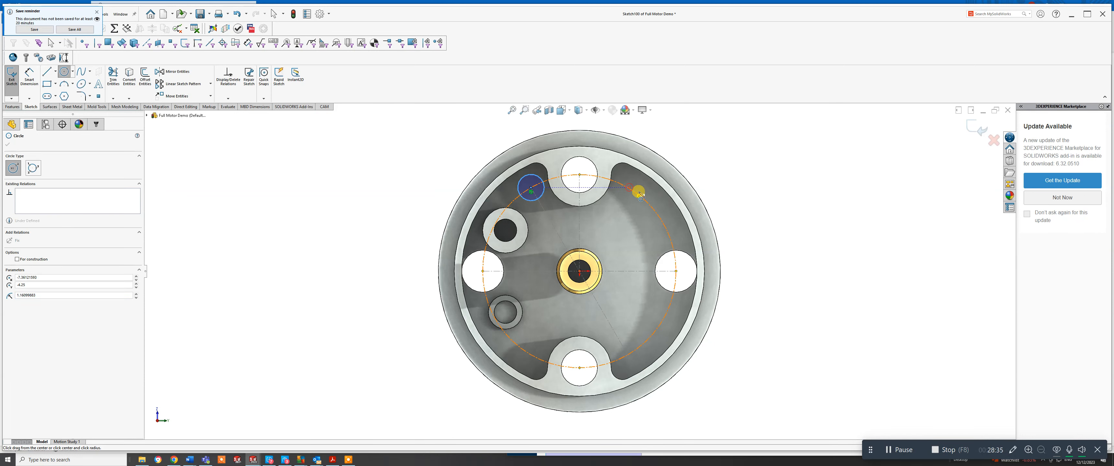
pyautogui.click(629, 188)
pyautogui.click(639, 193)
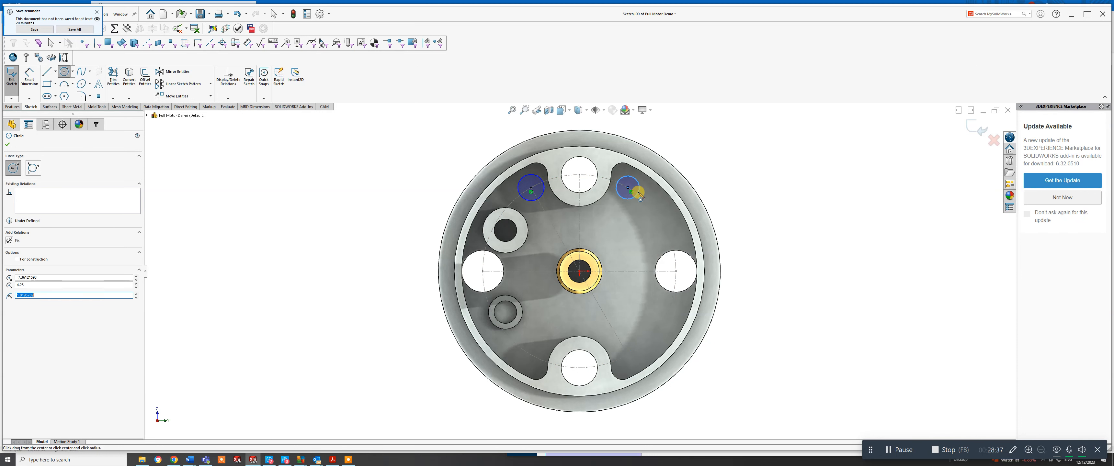
# Draw two more small circles on the end cap's floor, one either side of the lower hole.
pyautogui.click(628, 356)
pyautogui.click(638, 362)
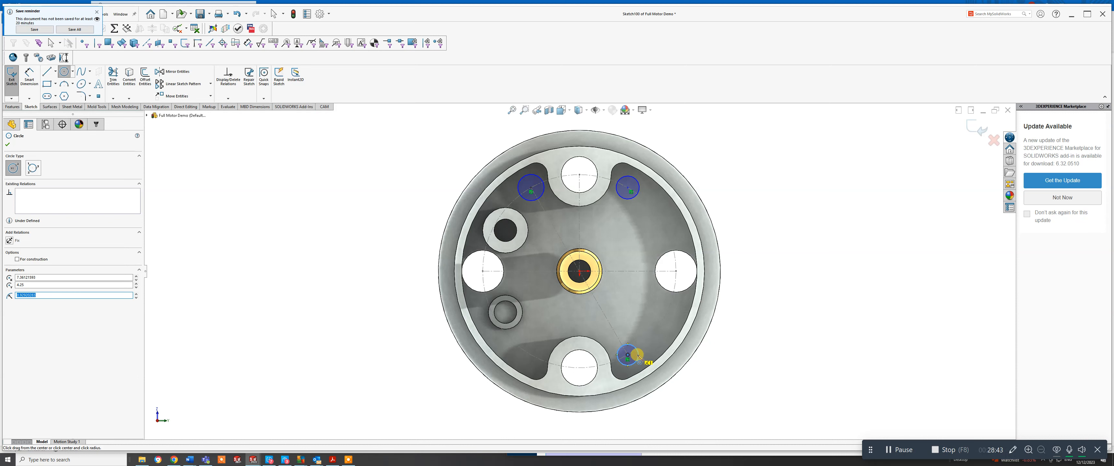
pyautogui.click(529, 348)
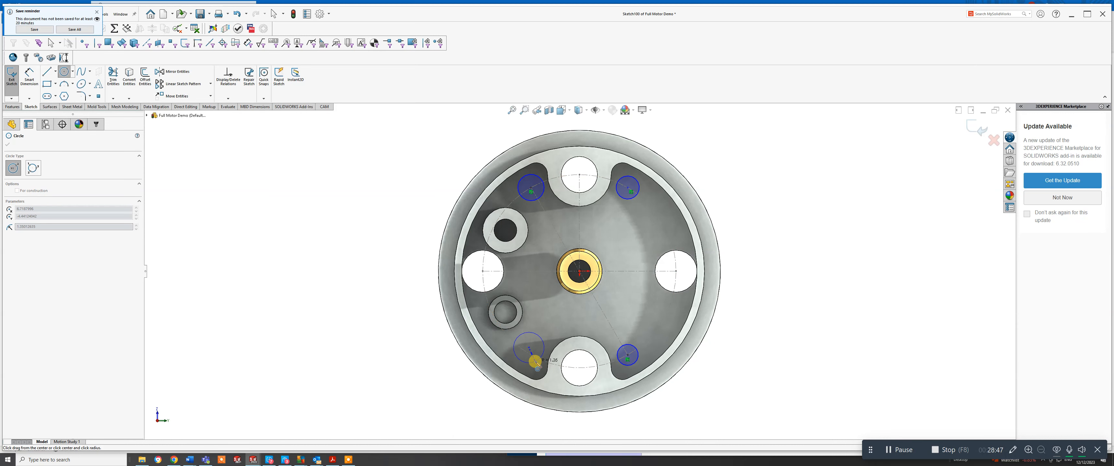
pyautogui.click(536, 363)
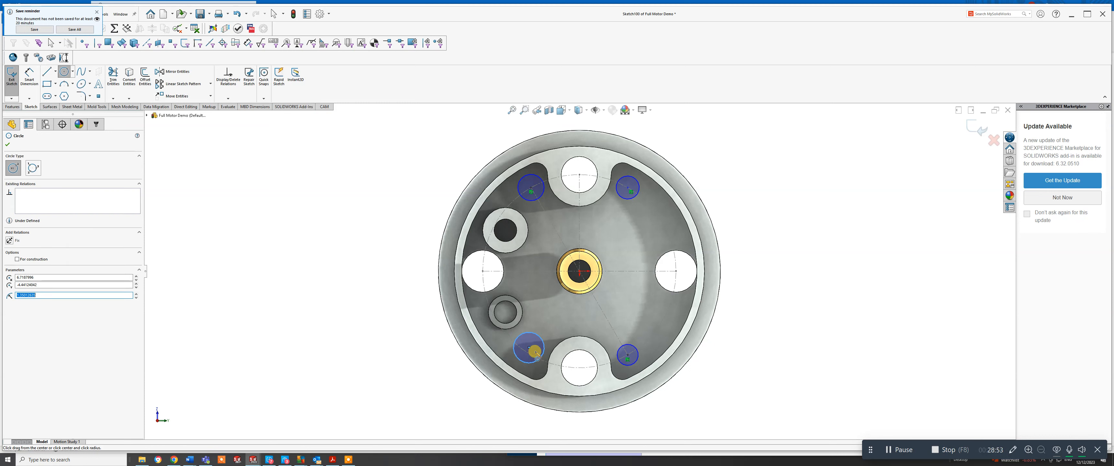
pyautogui.press('Escape')
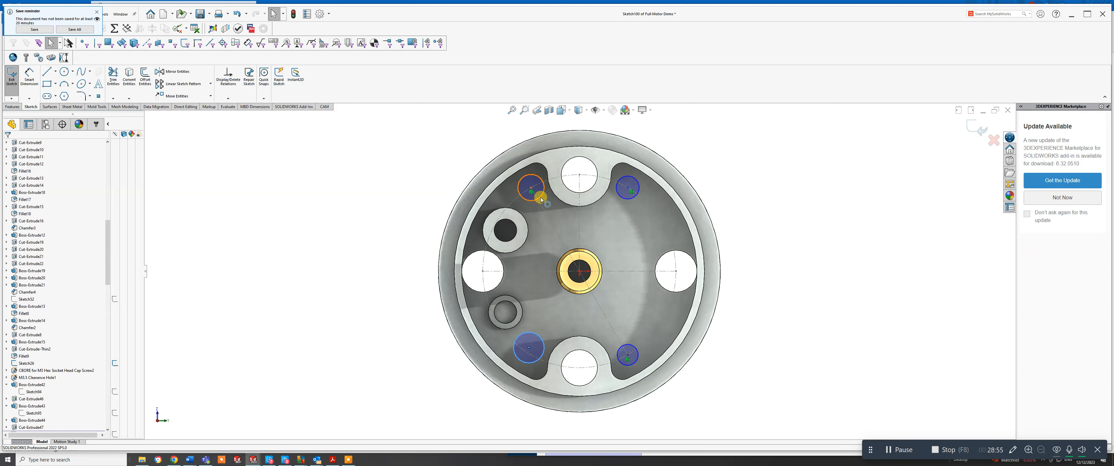
# Add an equal relation between all four small circles.
pyautogui.click(541, 199)
pyautogui.keyDown('ctrl'); pyautogui.click(625, 202); pyautogui.keyUp('ctrl')
pyautogui.keyDown('ctrl'); pyautogui.click(532, 335); pyautogui.keyUp('ctrl')
pyautogui.keyDown('ctrl'); pyautogui.click(626, 347); pyautogui.keyUp('ctrl')
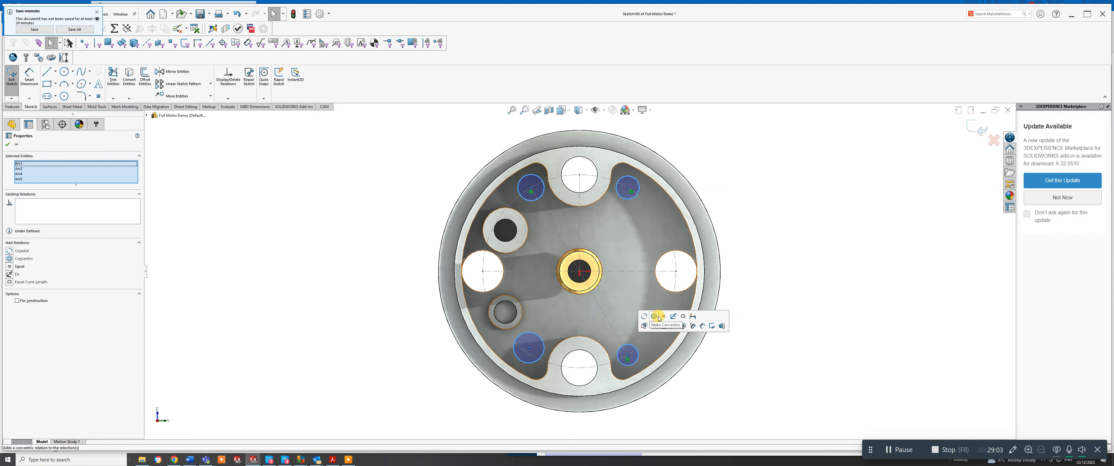
pyautogui.click(644, 317)
pyautogui.click(238, 171)
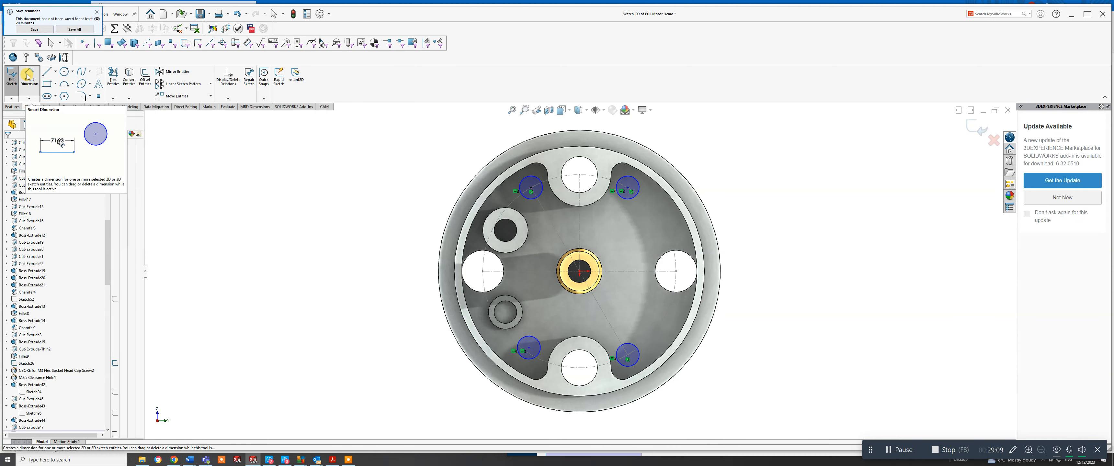
# Delete the equal relation at the small circle between the upper hole and the larger hollow boss.
pyautogui.click(28, 75)
pyautogui.click(526, 180)
pyautogui.press('Escape')
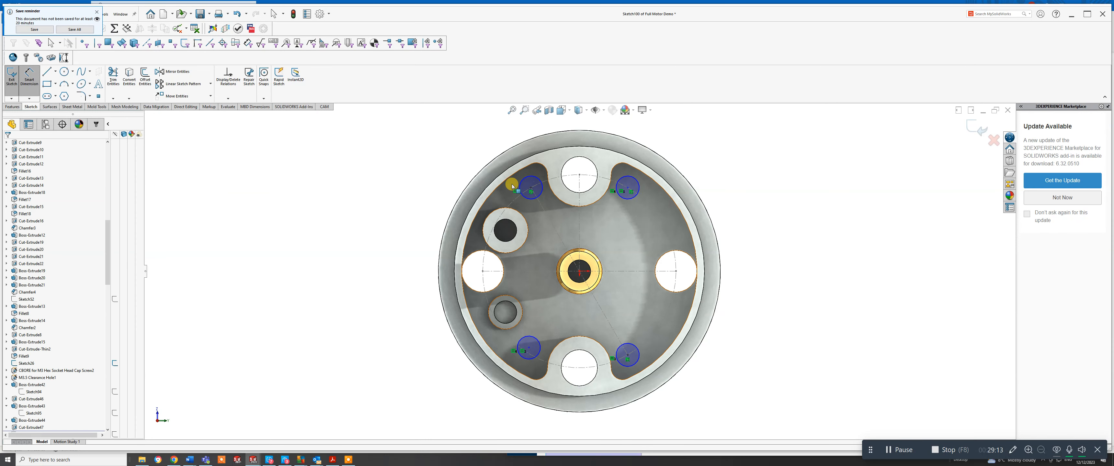
pyautogui.click(516, 189)
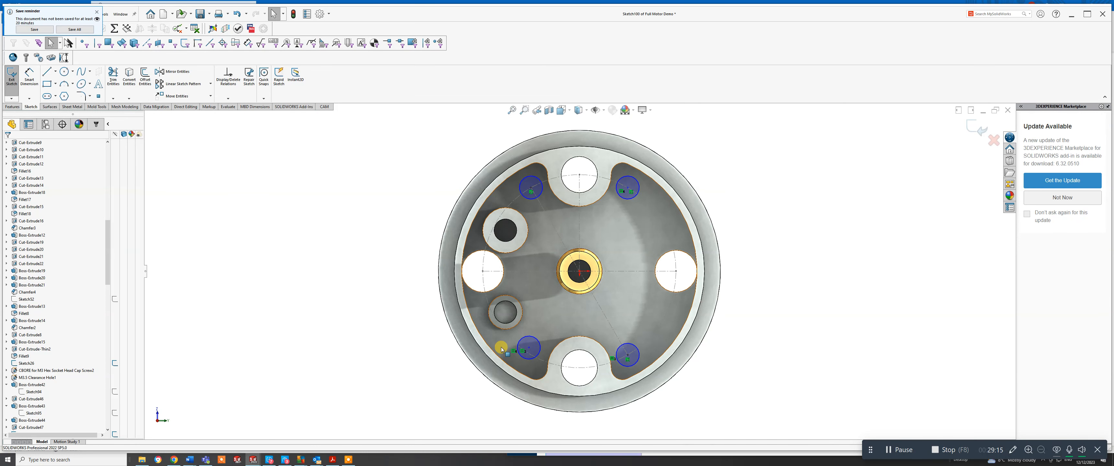
# Dimension the small circle between the upper hole and the larger hollow boss with a diameter of 1.5 mm.
pyautogui.click(32, 76)
pyautogui.click(523, 184)
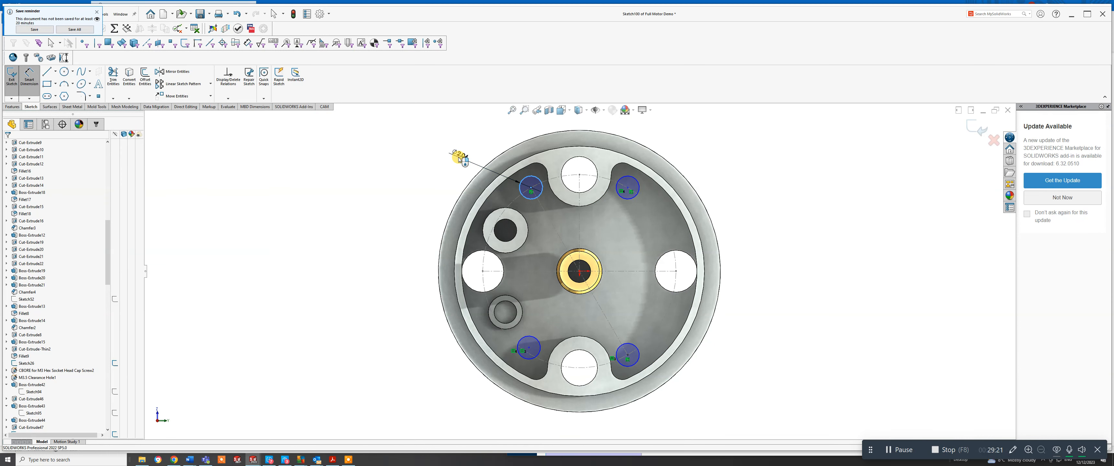
pyautogui.click(459, 158)
pyautogui.write('1.5')
pyautogui.press('Return')
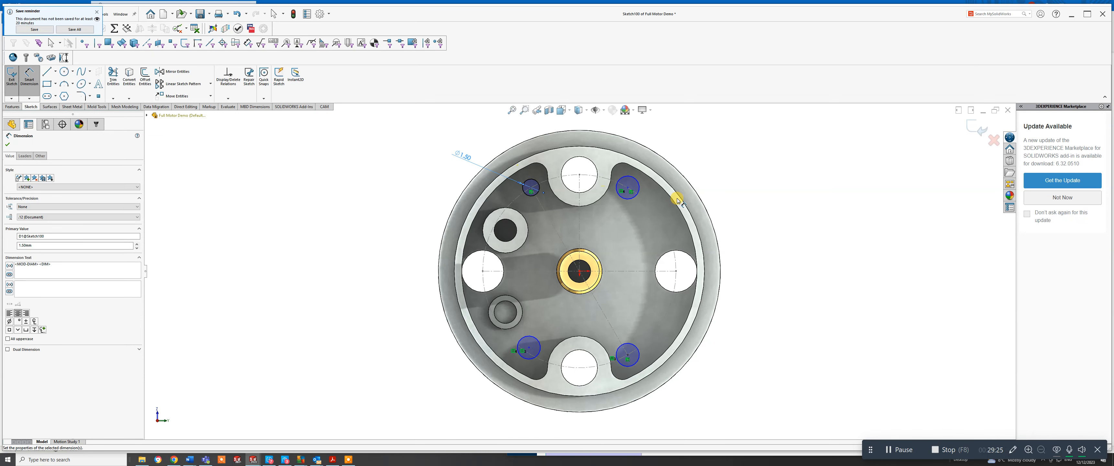
# Dimension the small circle beside the upper hole, on the side away from the hollow bosses, with a diameter of 2 mm.
pyautogui.click(634, 202)
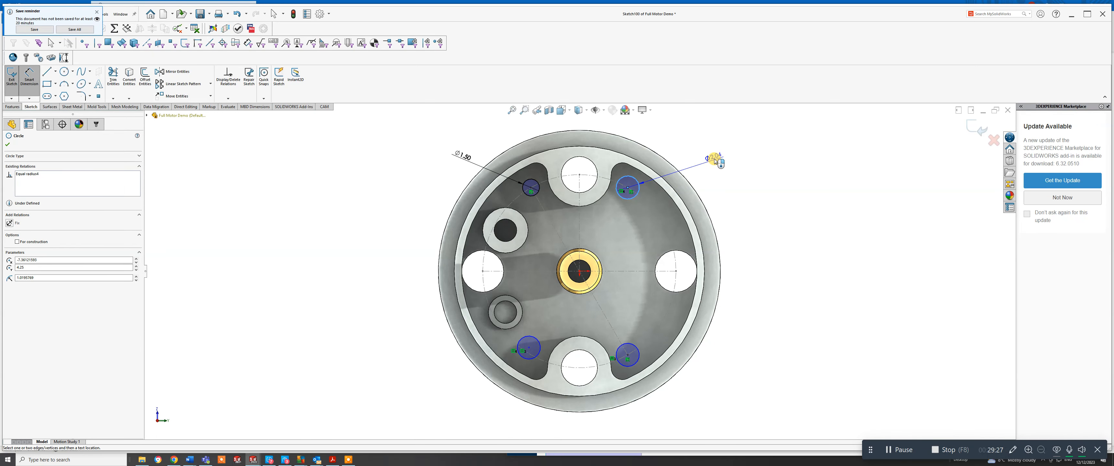
pyautogui.click(716, 161)
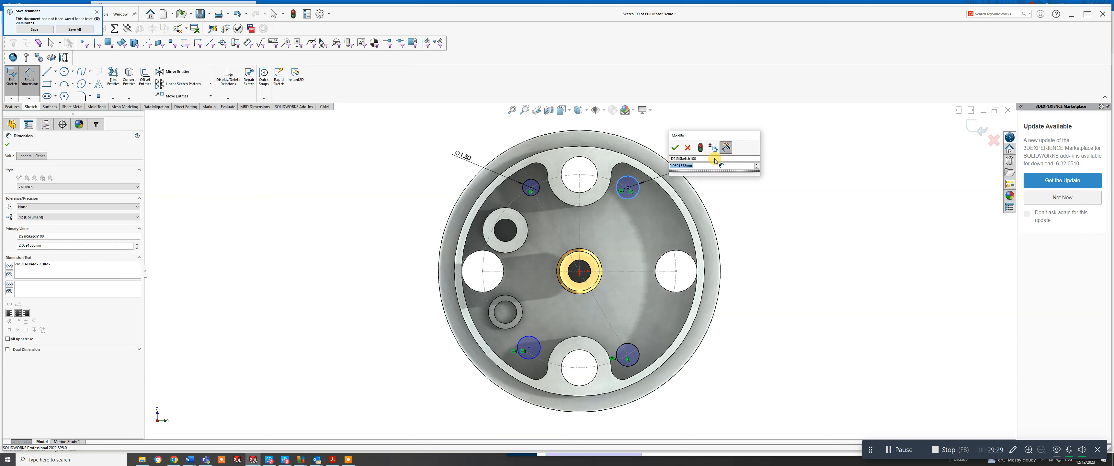
pyautogui.press('Return')
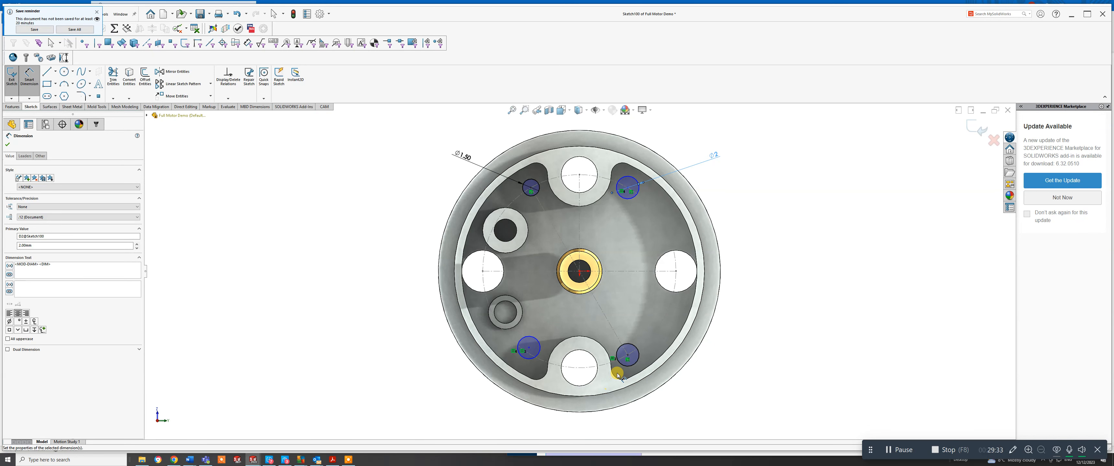
pyautogui.click(638, 364)
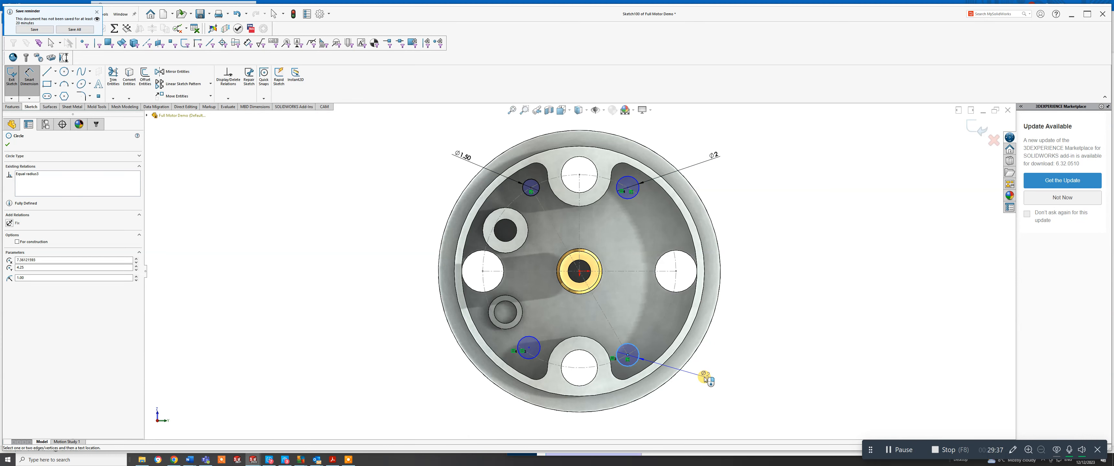
pyautogui.press('Escape')
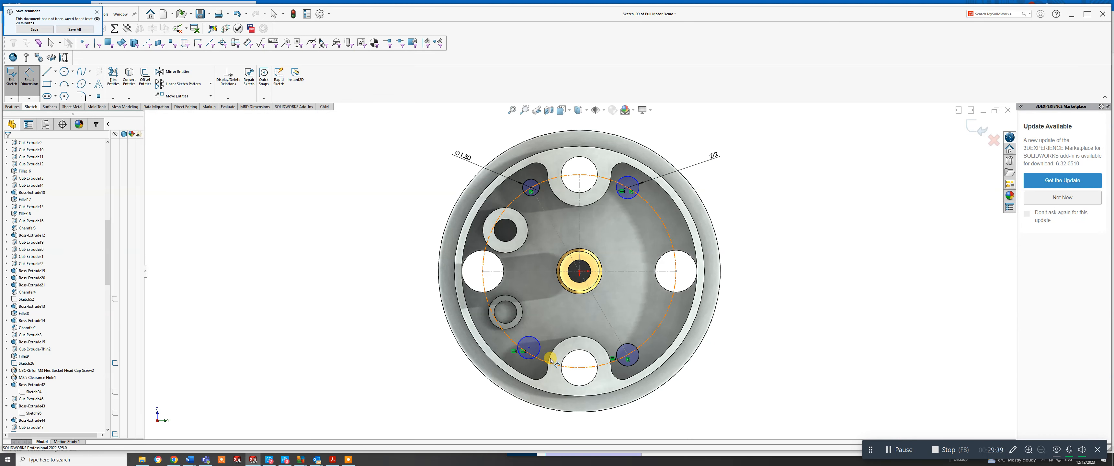
pyautogui.press('Escape')
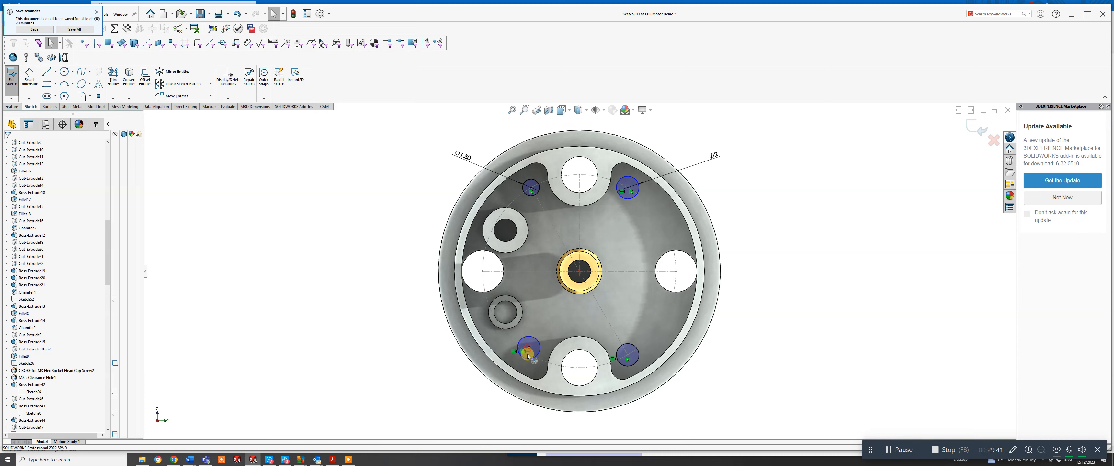
# Add a horizontal relation between the centres of the two small circles on the hollow bosses' side.
pyautogui.click(529, 356)
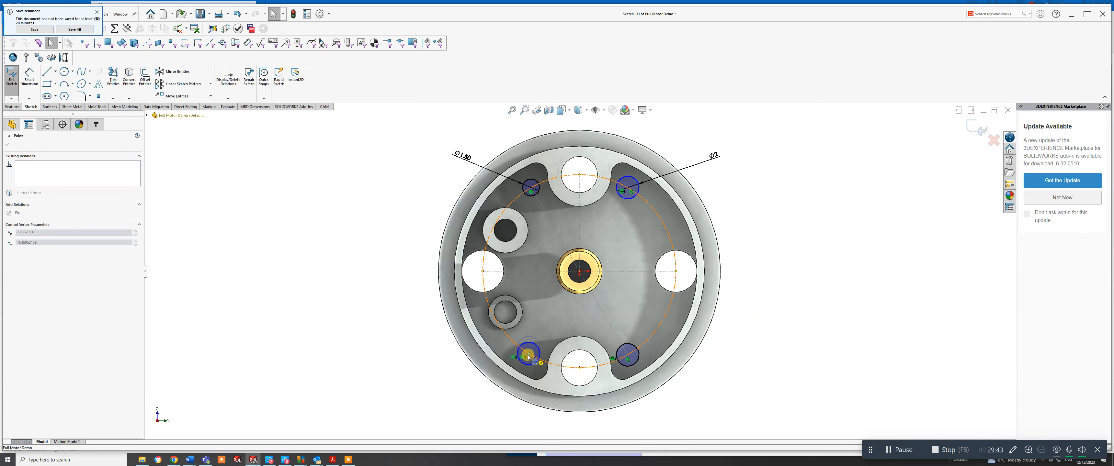
pyautogui.keyDown('ctrl'); pyautogui.click(531, 190); pyautogui.keyUp('ctrl')
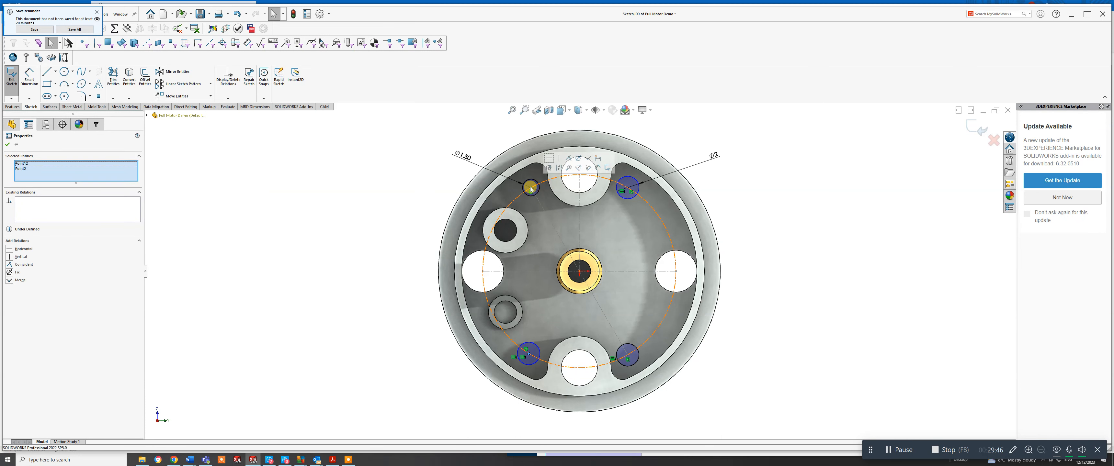
pyautogui.click(549, 158)
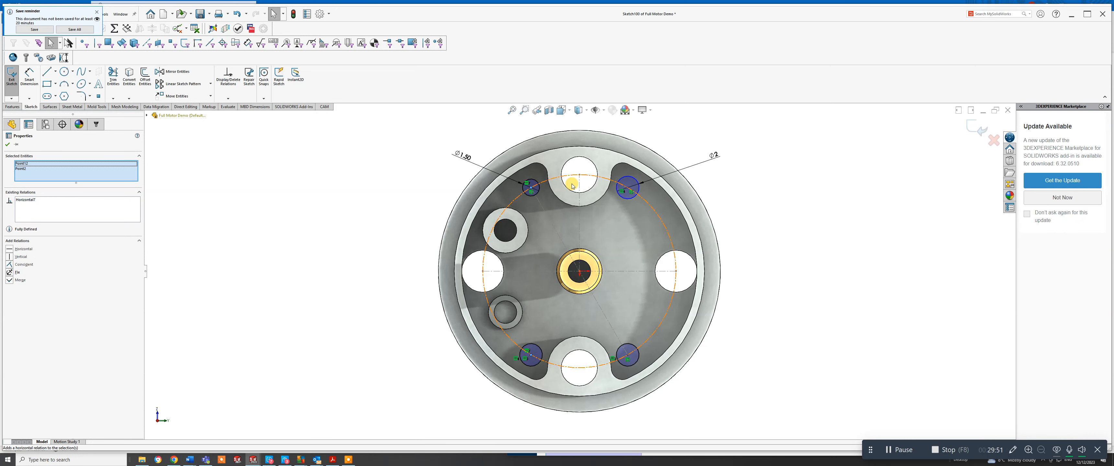
pyautogui.press('Escape')
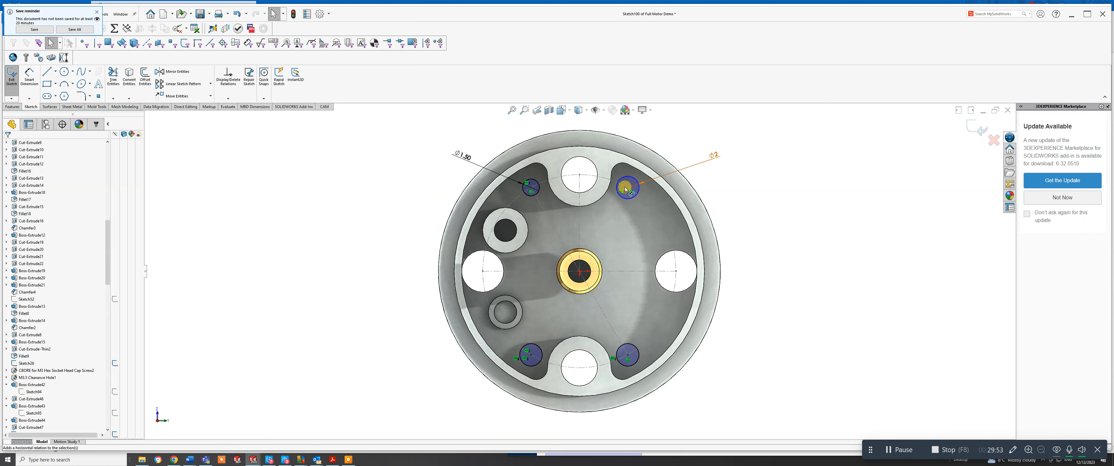
# Add a horizontal relation between the centres of the two small circles on the side opposite the hollow bosses.
pyautogui.moveTo(630, 192)
pyautogui.mouseDown()
pyautogui.moveTo(641, 201)
pyautogui.moveTo(629, 190)
pyautogui.mouseUp()
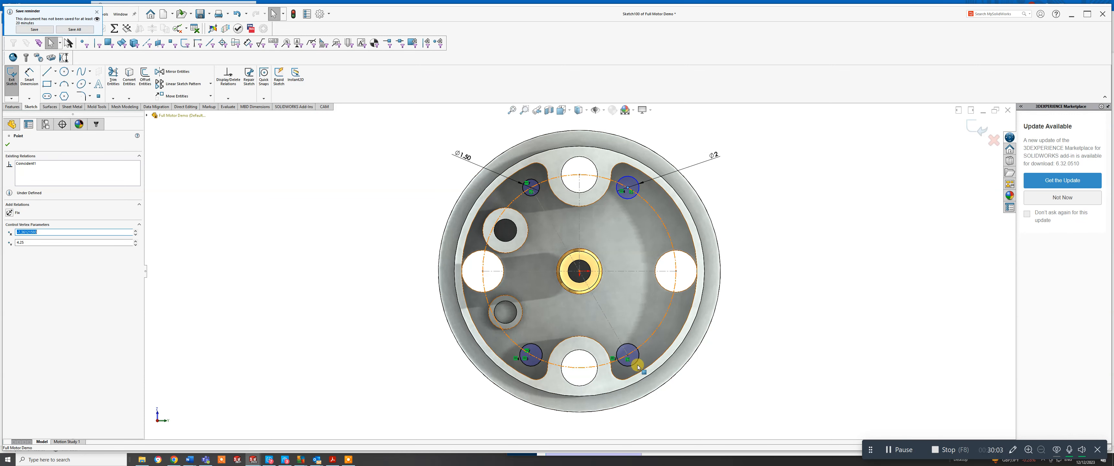
pyautogui.click(629, 358)
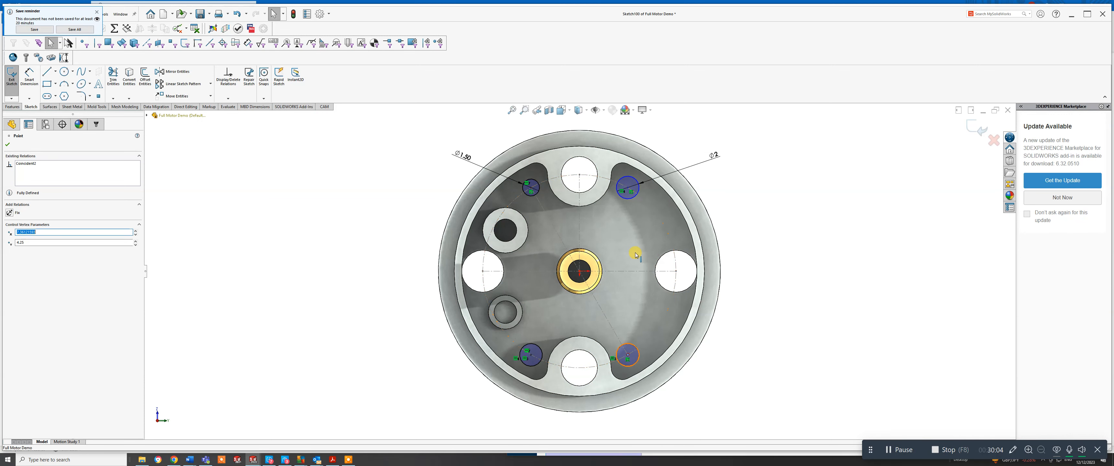
pyautogui.keyDown('ctrl'); pyautogui.click(629, 189); pyautogui.keyUp('ctrl')
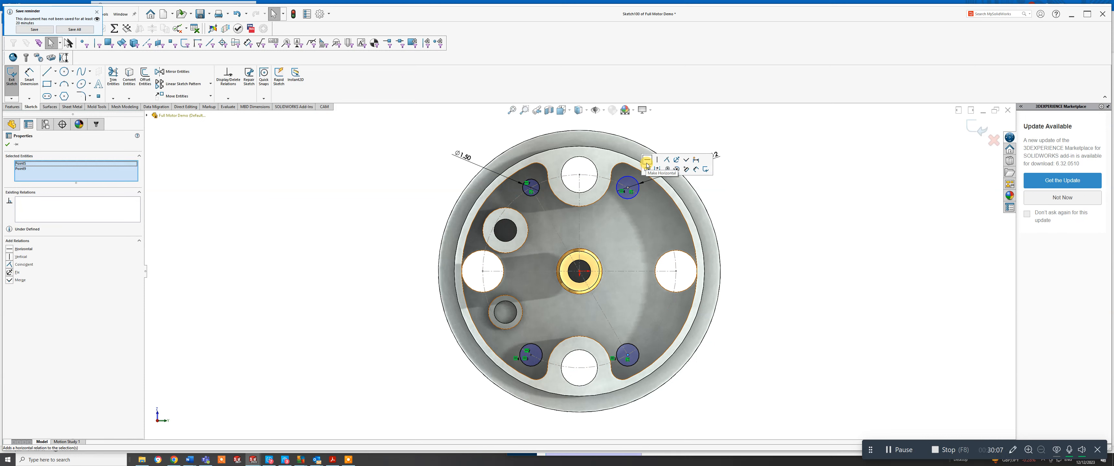
pyautogui.click(788, 212)
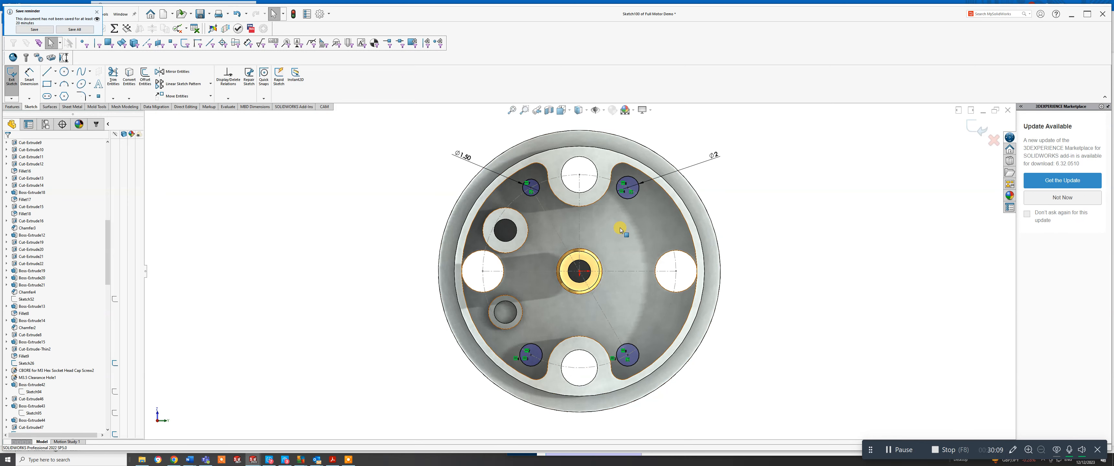
# Create an extruded cut through all from the four small circles on the end cap's floor.
pyautogui.click(11, 108)
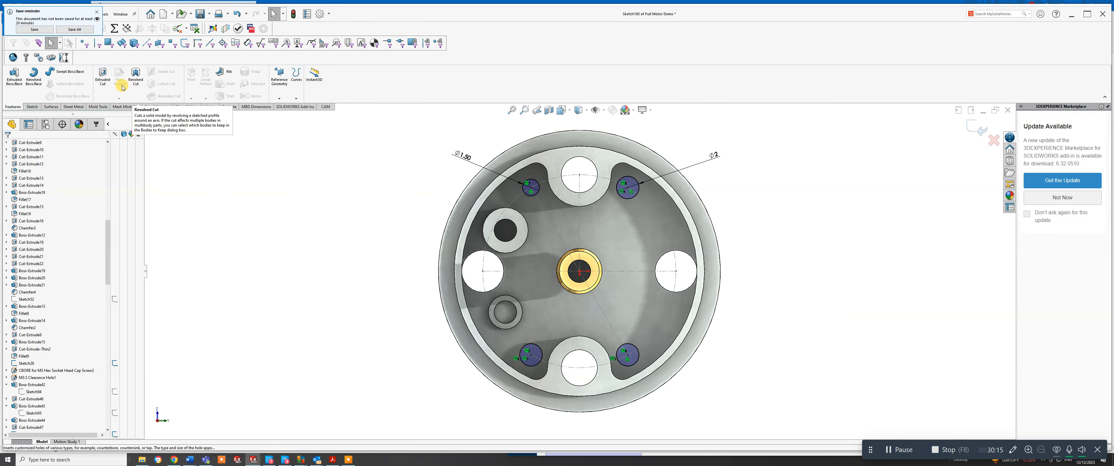
pyautogui.click(103, 80)
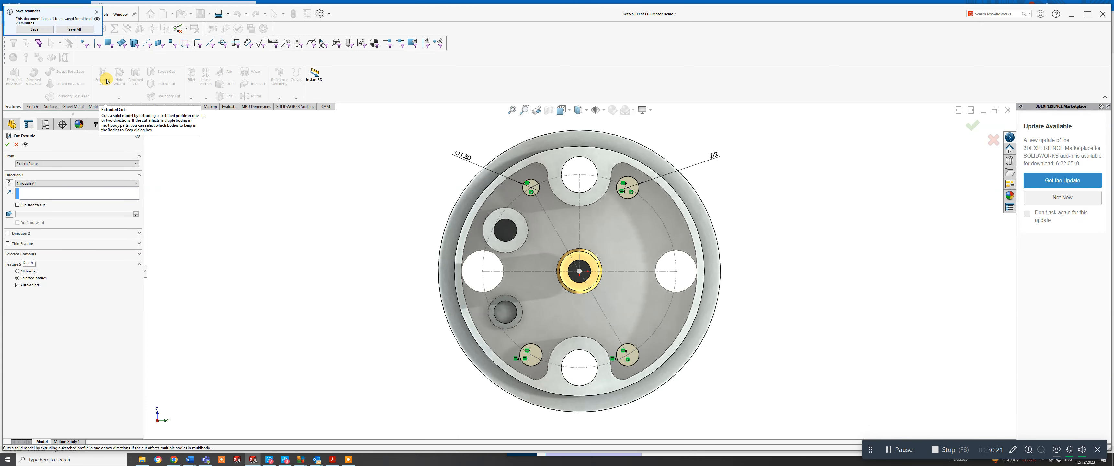
pyautogui.click(8, 145)
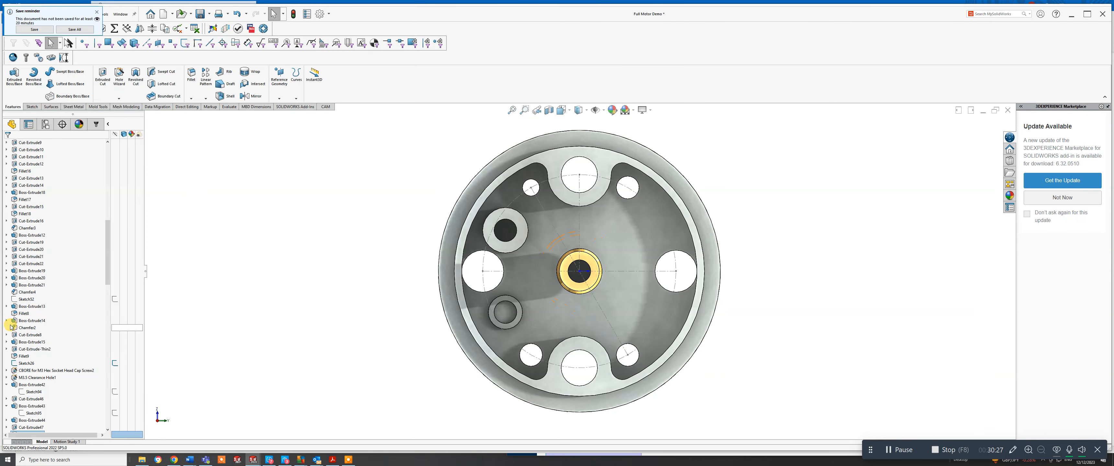
# Edit the four-circle cut to a blind depth of 0.2 mm.
pyautogui.scroll(-2, 69, 397)
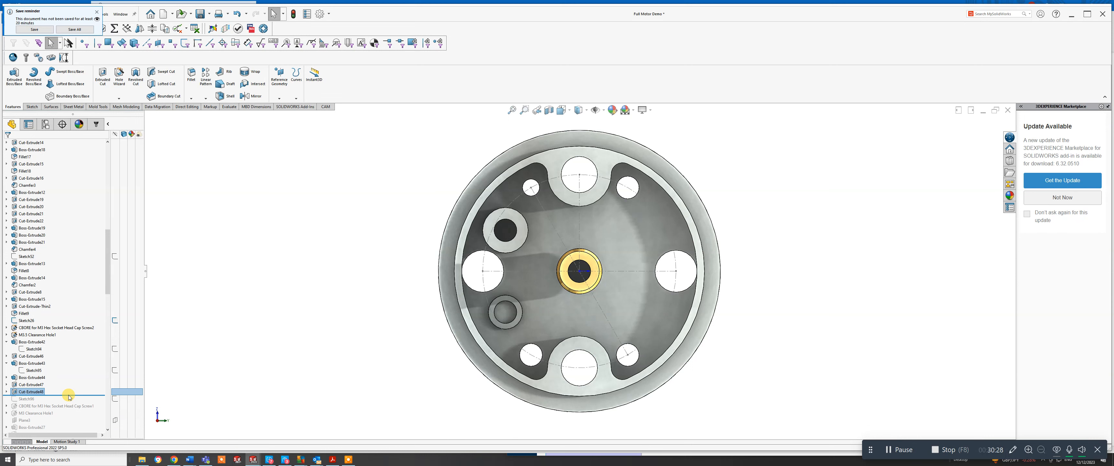
pyautogui.rightClick(36, 393)
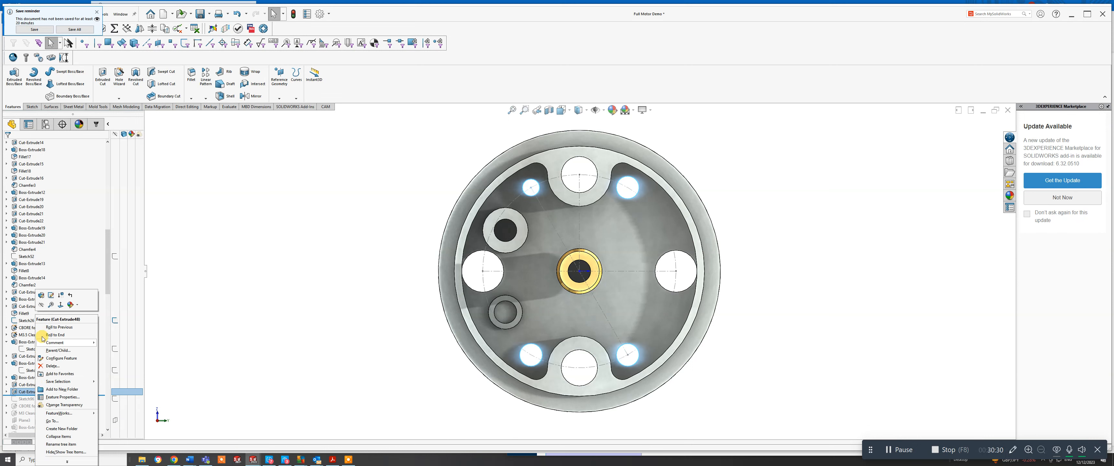
pyautogui.click(41, 296)
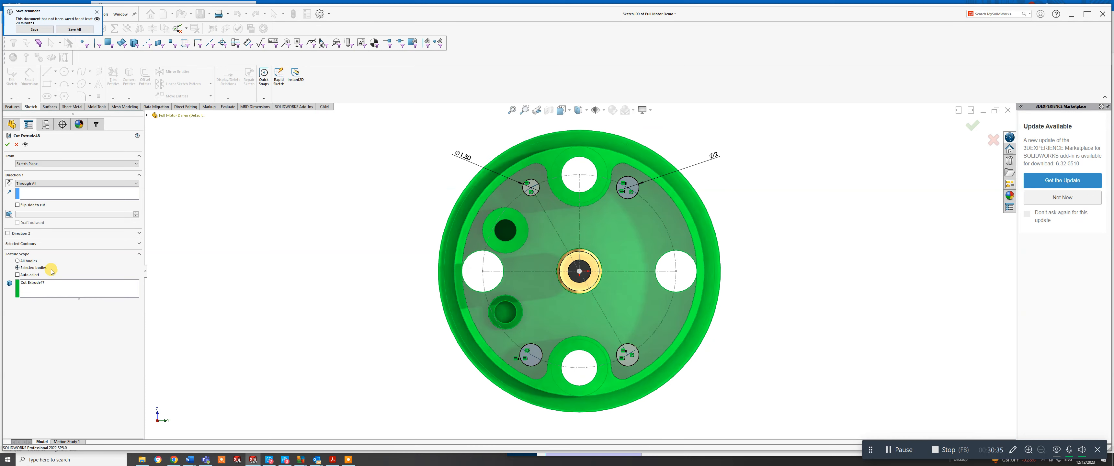
pyautogui.click(48, 183)
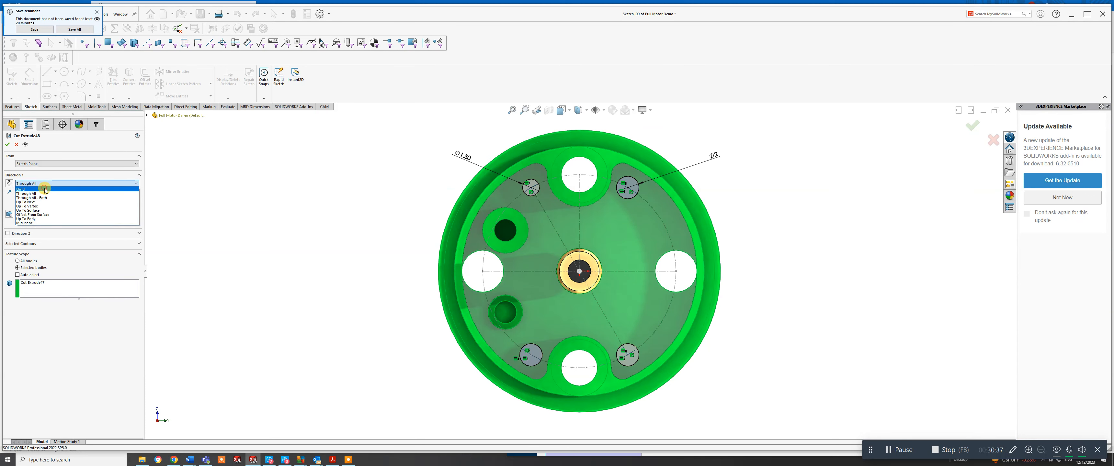
pyautogui.click(46, 191)
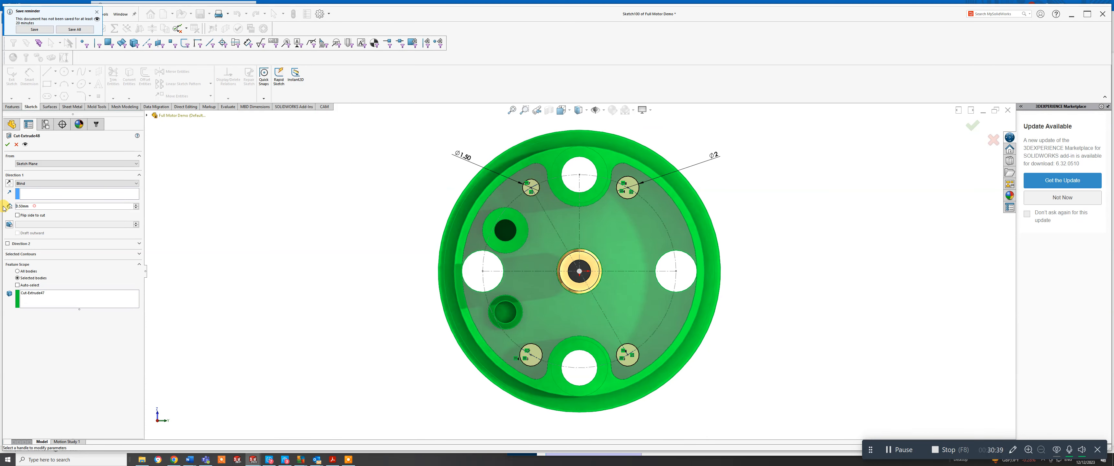
pyautogui.write('0.2')
pyautogui.press('Return')
pyautogui.click(8, 144)
# Hide the central shaft body passing through the end cap.
pyautogui.moveTo(518, 273); pyautogui.dragTo(571, 270, button='middle')
pyautogui.rightClick(575, 277)
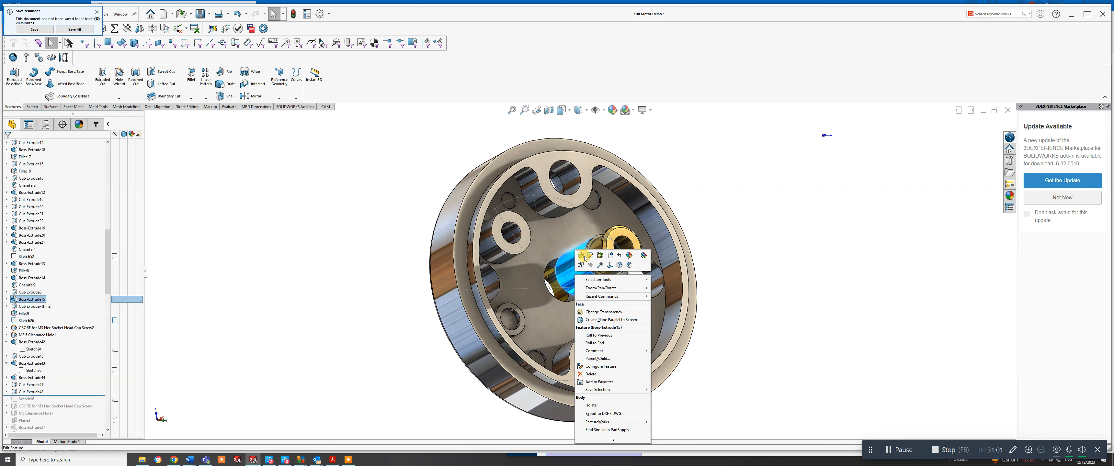
pyautogui.click(338, 227)
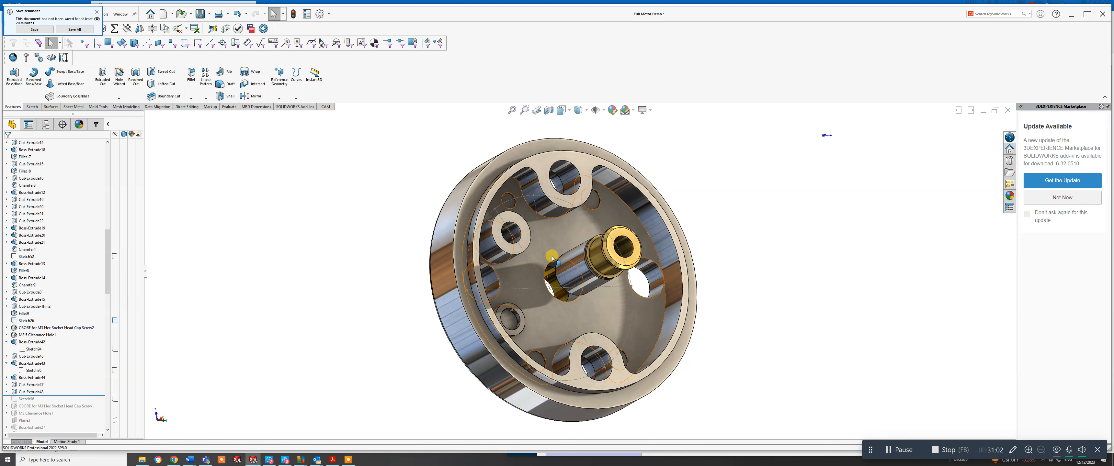
pyautogui.rightClick(578, 258)
pyautogui.click(592, 249)
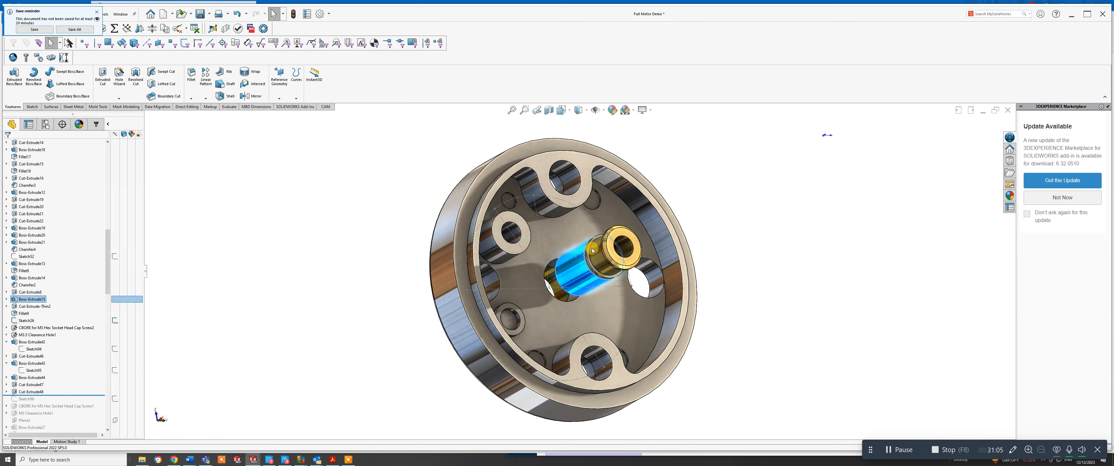
# Examine the end cap's interior and shaft hole from several angles, ending in a straight-on view of the floor.
pyautogui.moveTo(530, 245); pyautogui.dragTo(564, 251, button='middle')
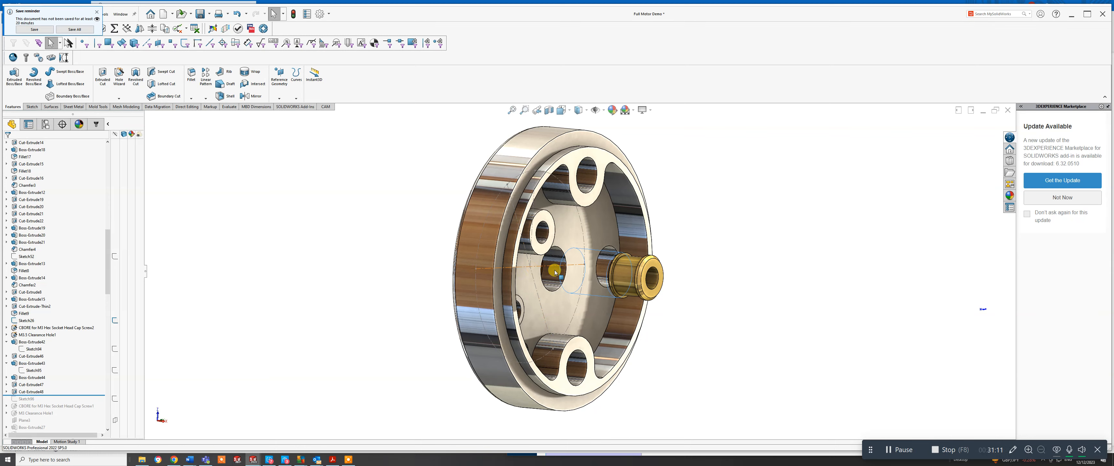
pyautogui.moveTo(557, 280)
pyautogui.mouseDown(button='middle')
pyautogui.moveTo(541, 281)
pyautogui.moveTo(579, 277)
pyautogui.moveTo(563, 274)
pyautogui.mouseUp(button='middle')
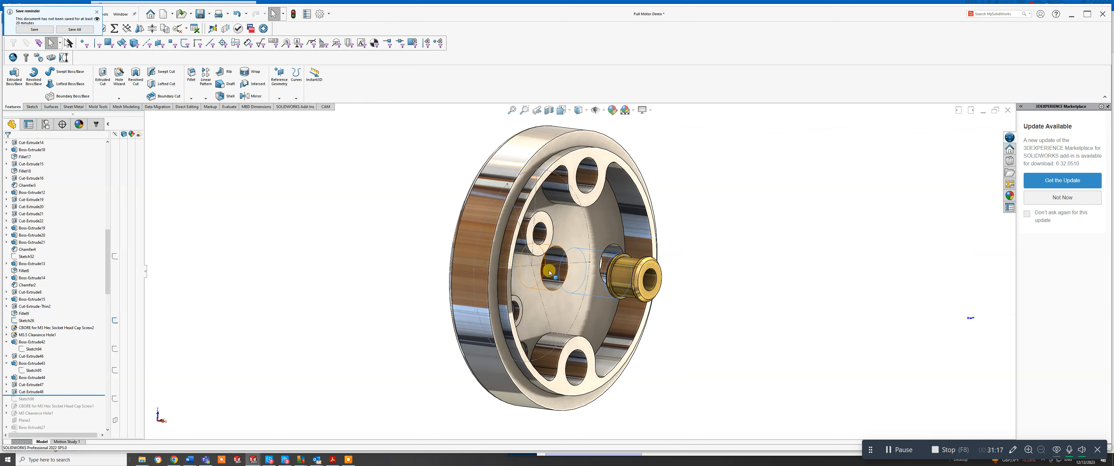
pyautogui.moveTo(553, 267); pyautogui.dragTo(640, 285, button='middle')
pyautogui.moveTo(554, 276); pyautogui.dragTo(514, 269, button='middle')
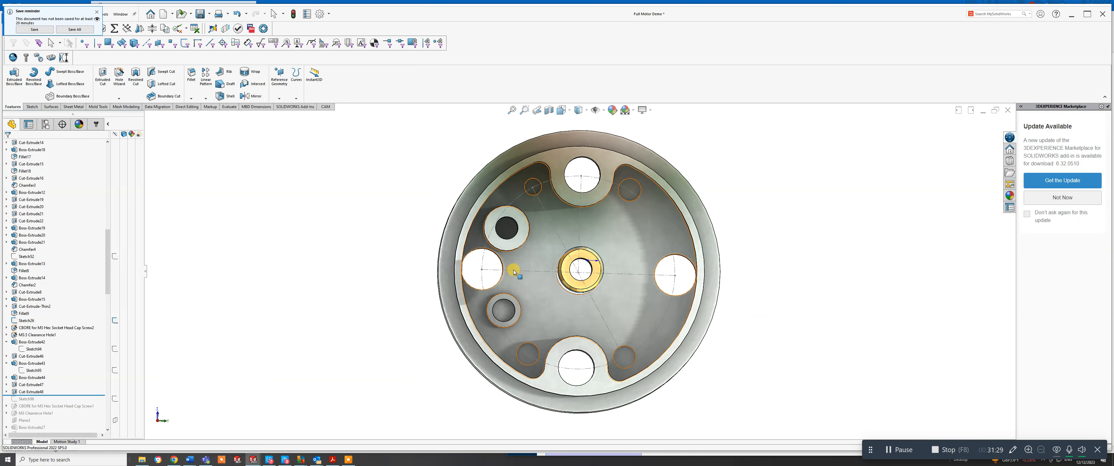
pyautogui.press('space')
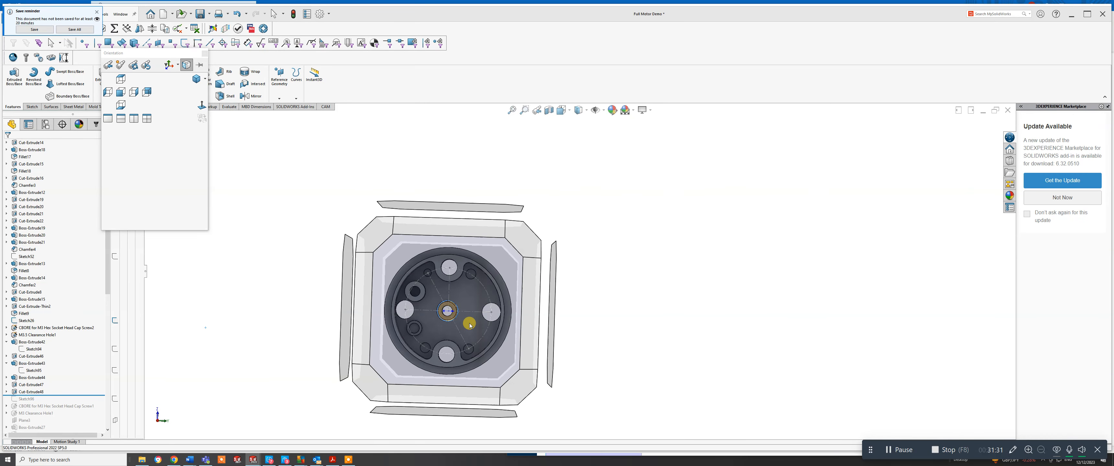
pyautogui.click(471, 326)
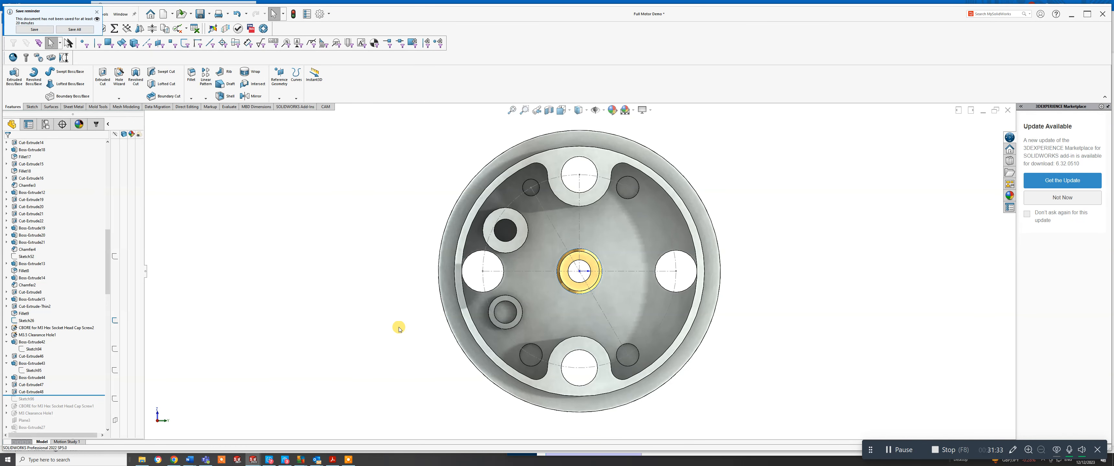